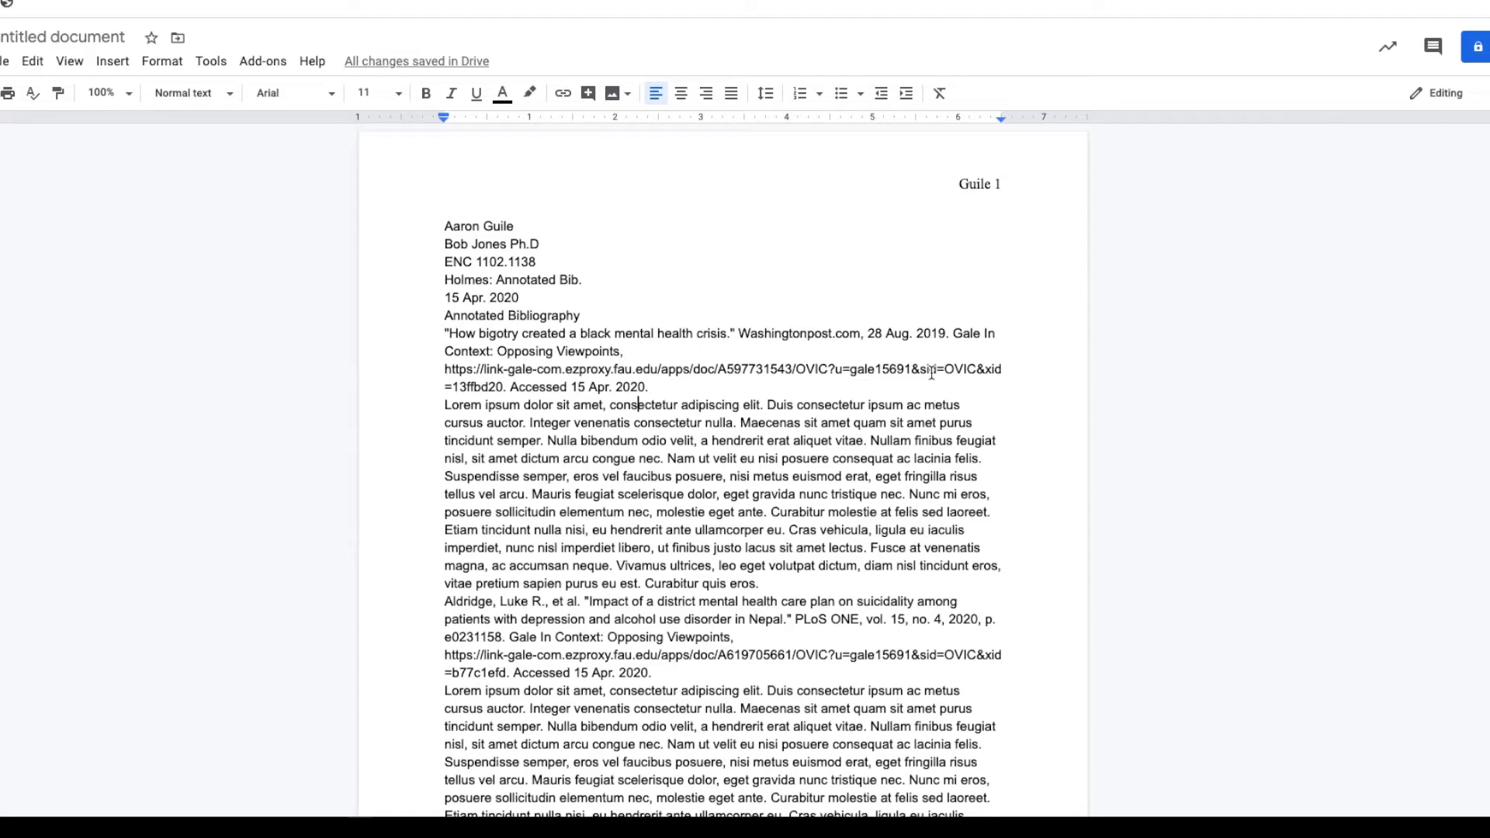
Set the whole document's text to Times New Roman at size 12
key("ctrl+a")
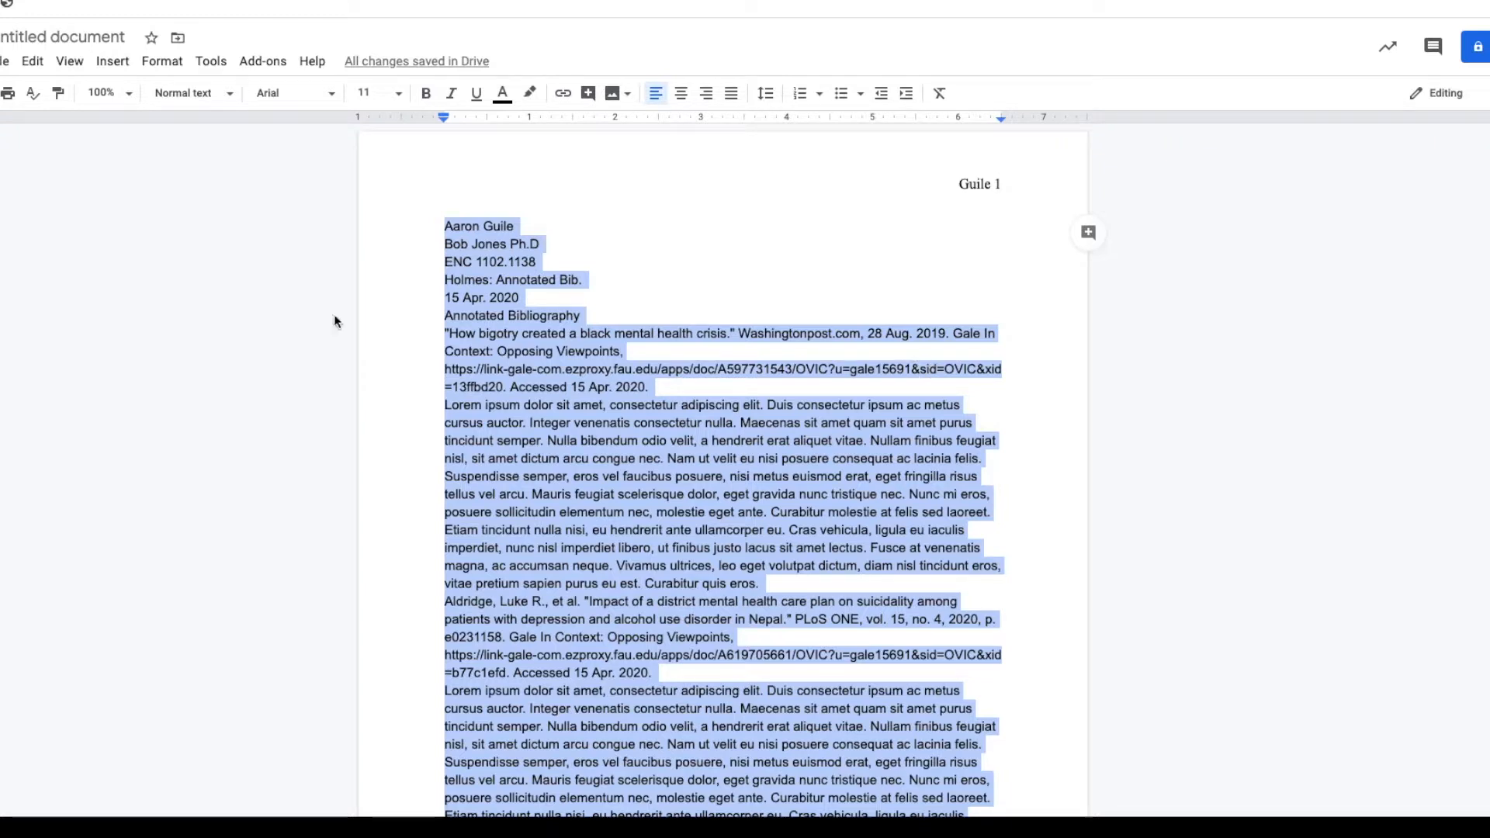
left_click(313, 96)
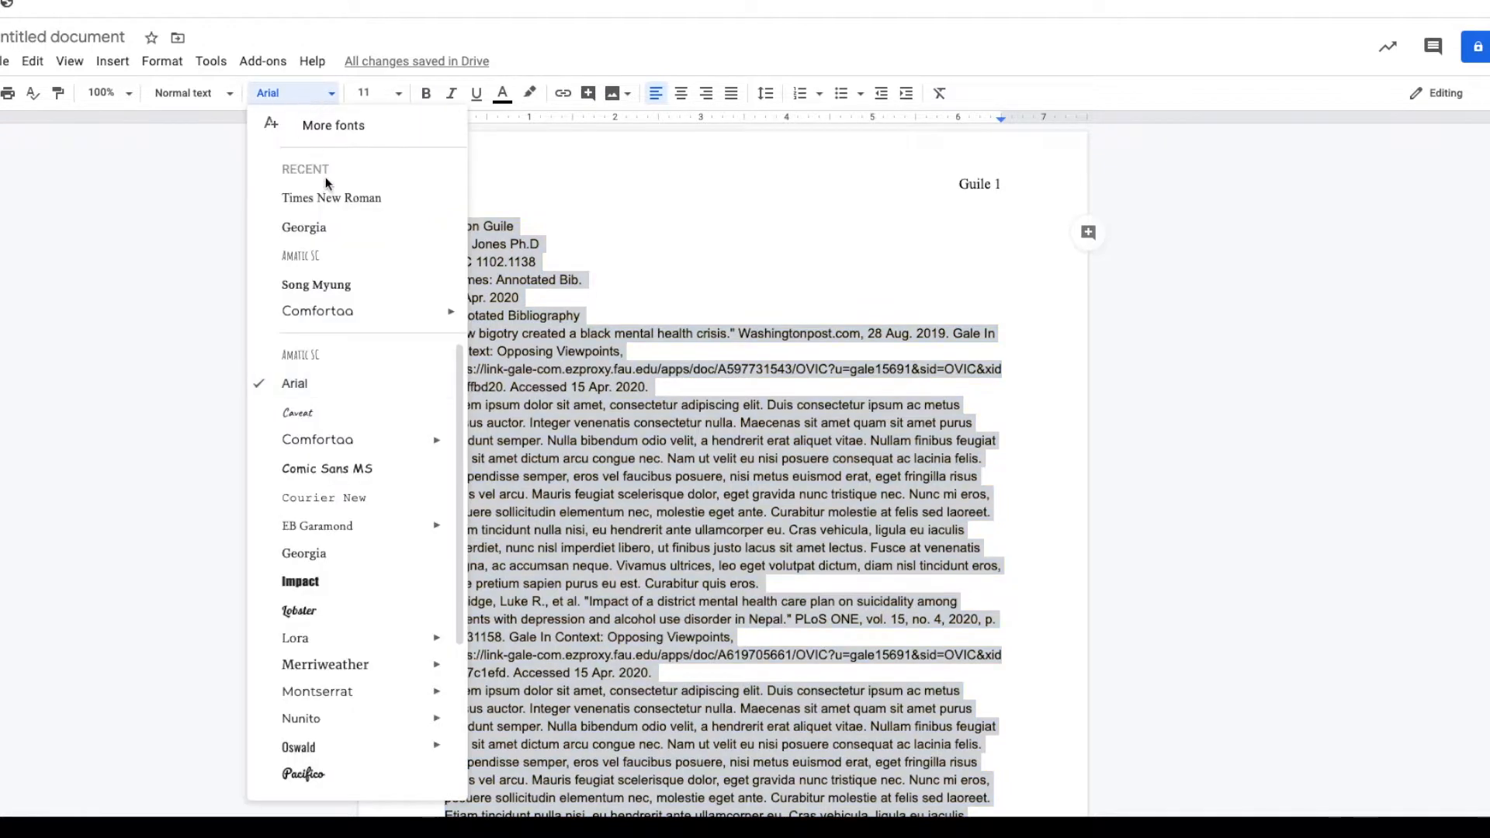
left_click(327, 197)
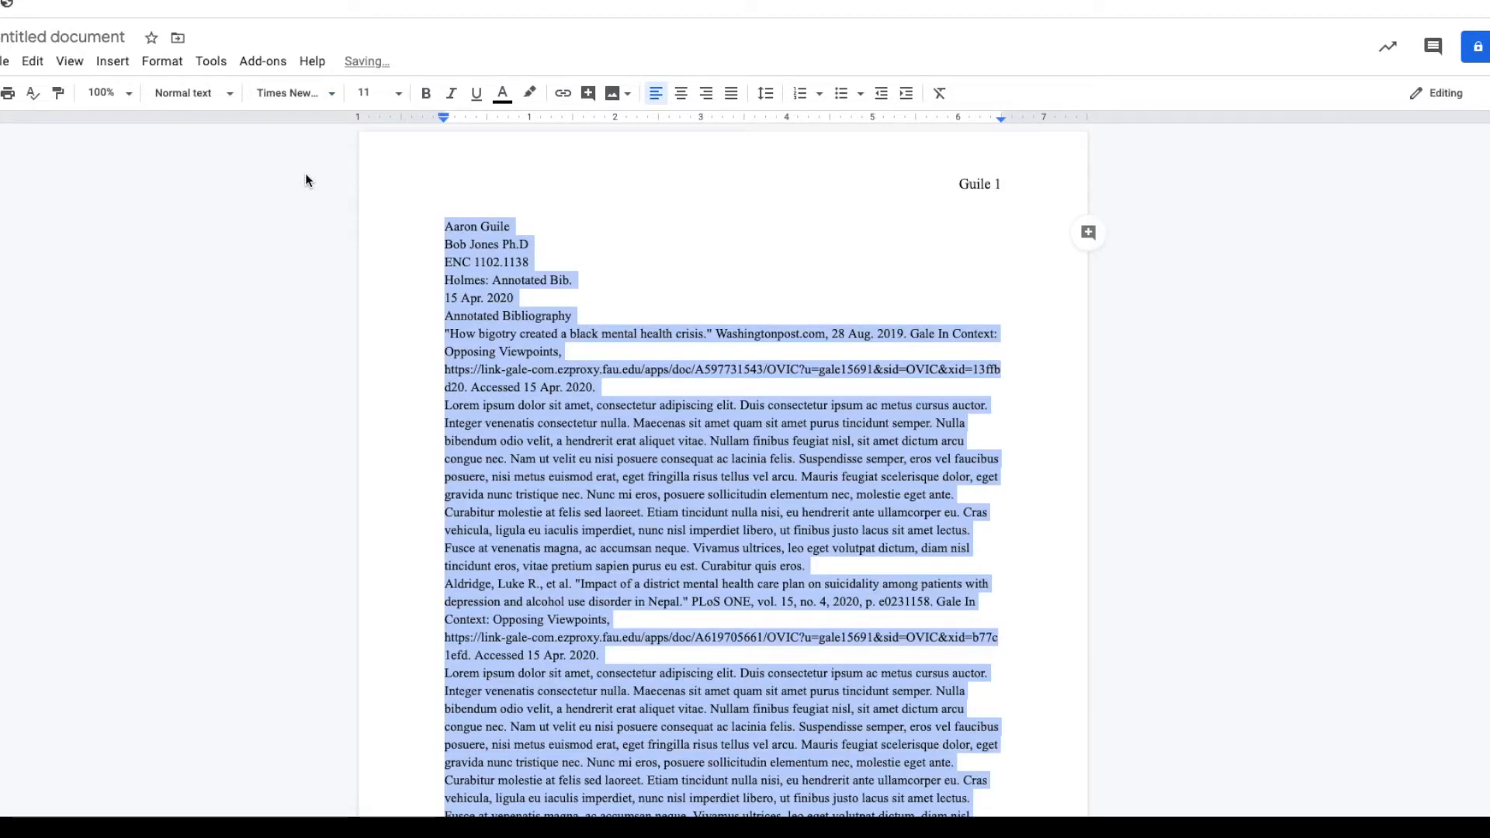
left_click(380, 94)
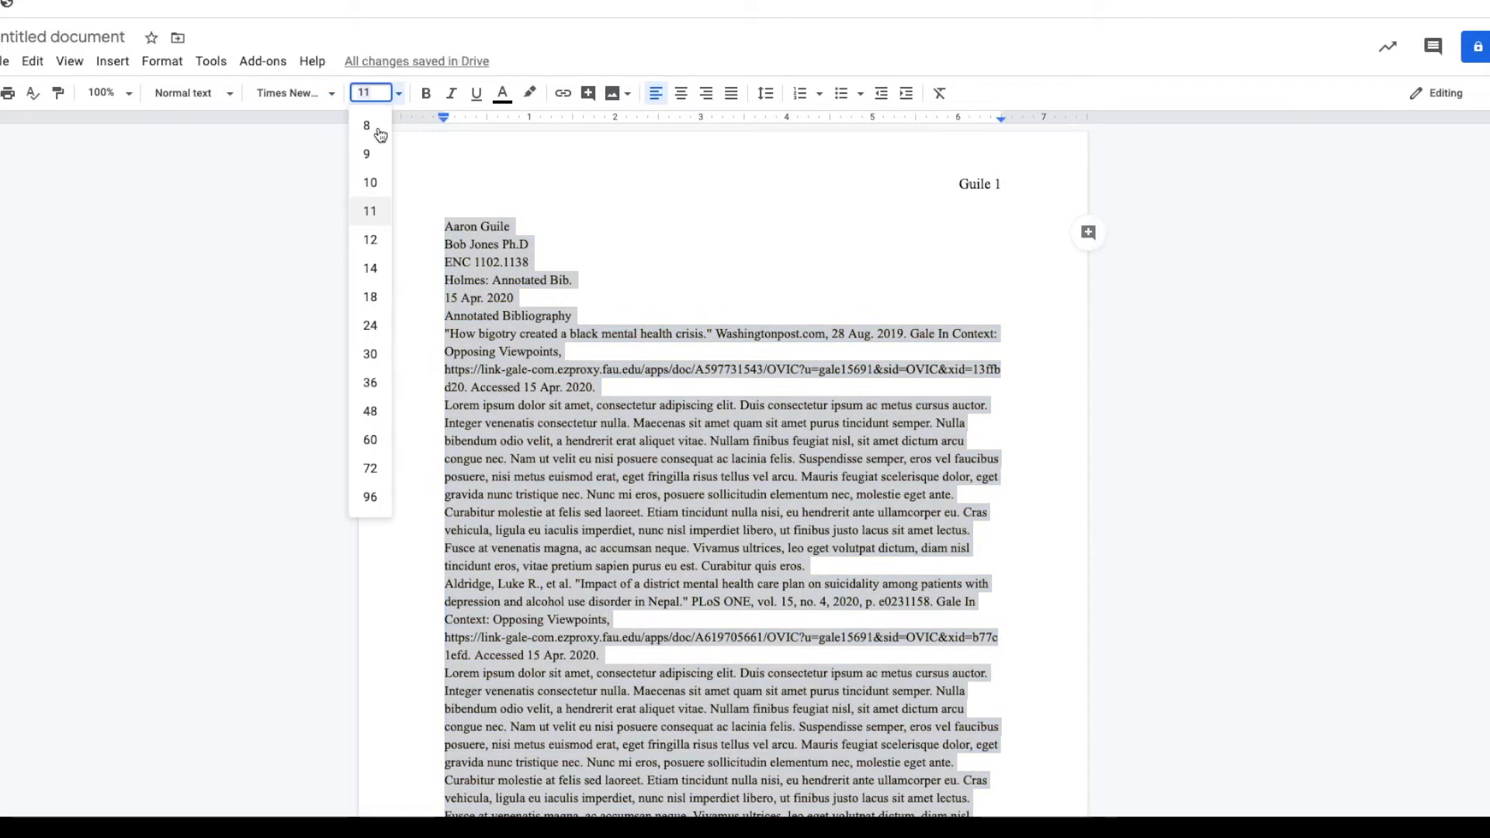
left_click(378, 243)
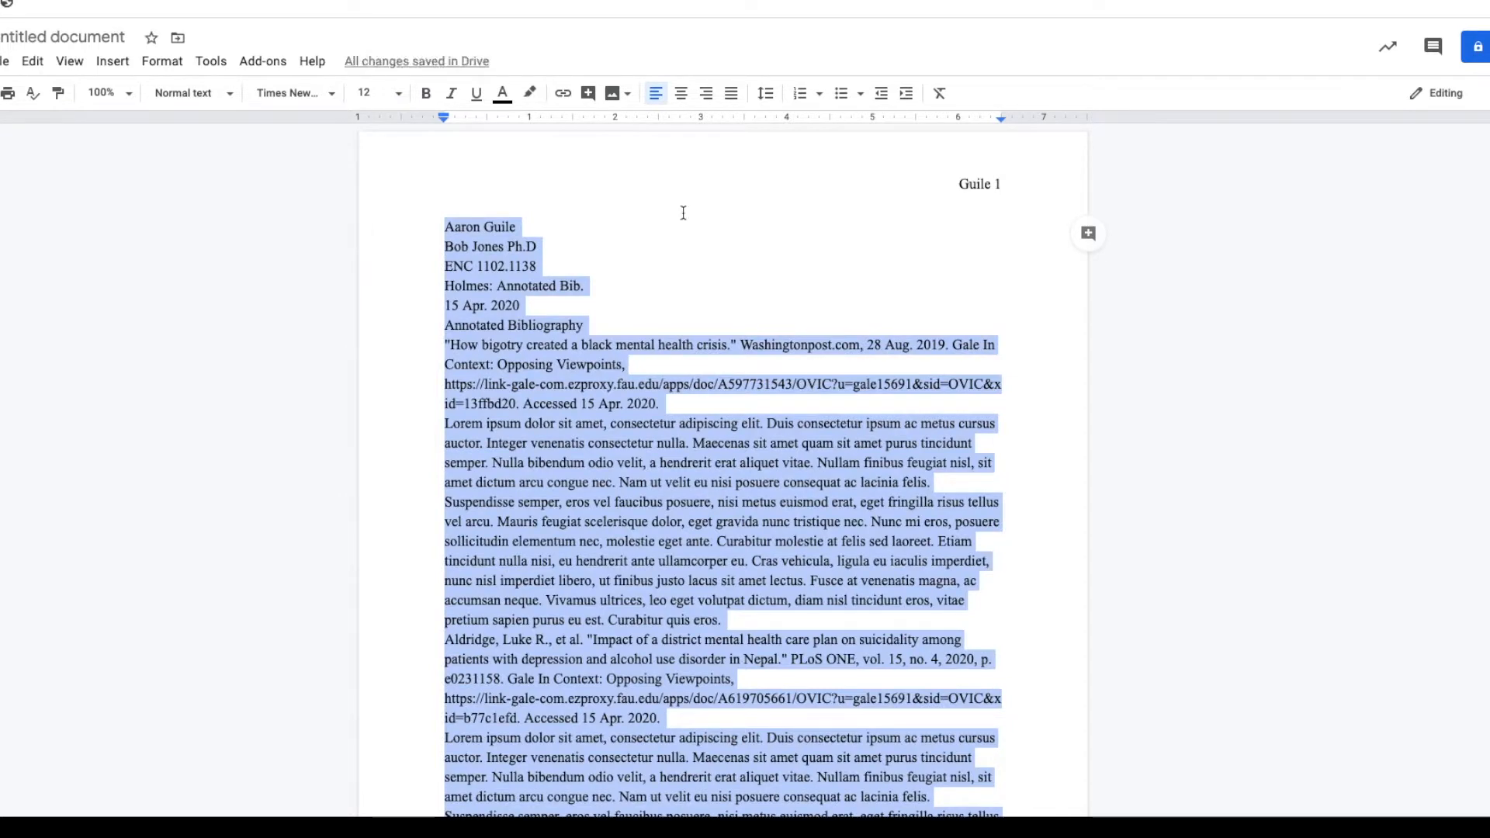
Double-space the whole document, keeping custom line spacing at 2 and paragraph spacing at 0 pt before and after
left_click(766, 94)
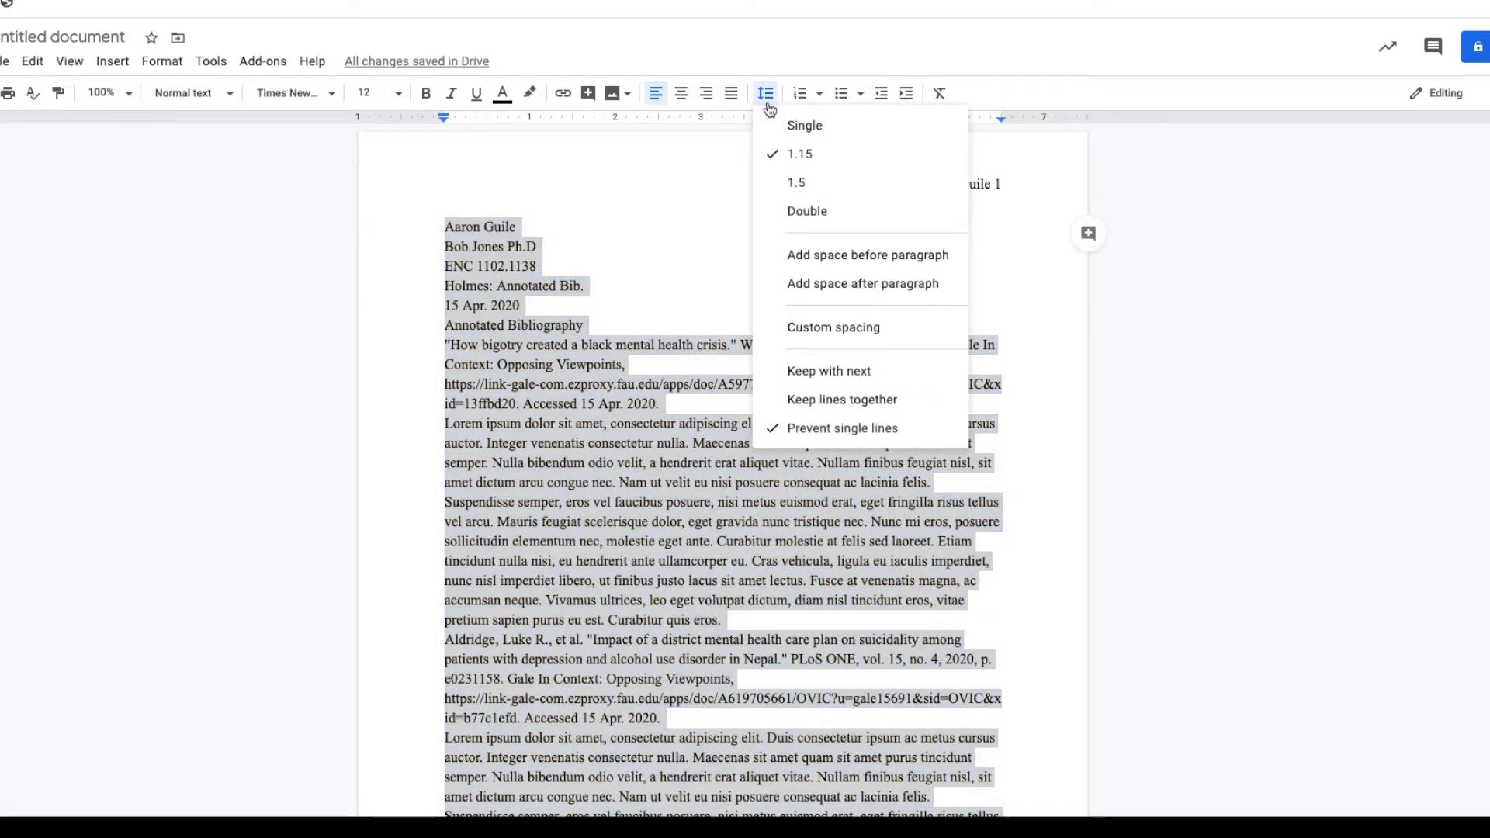
left_click(808, 211)
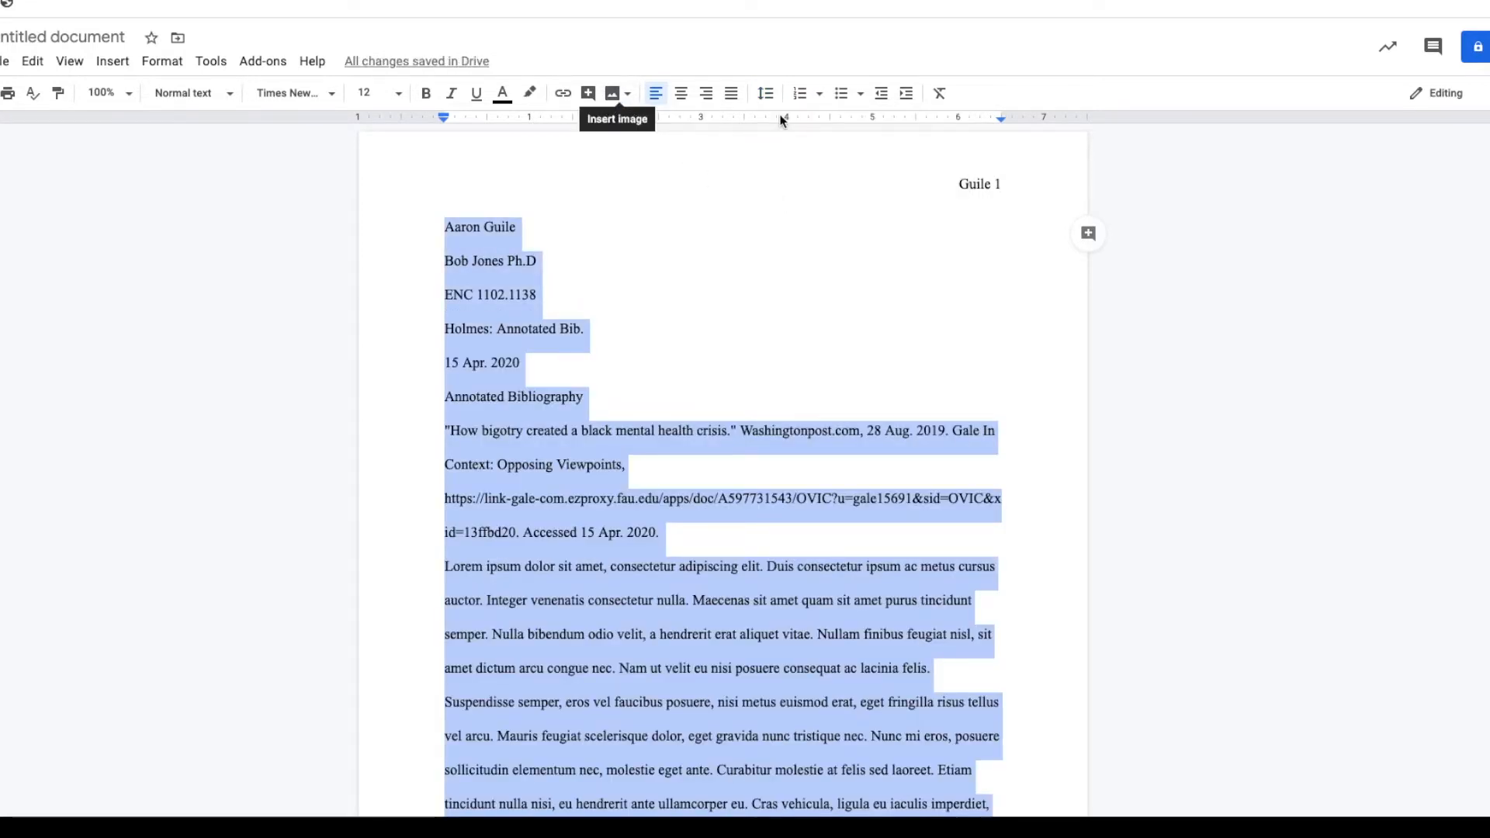
left_click(766, 96)
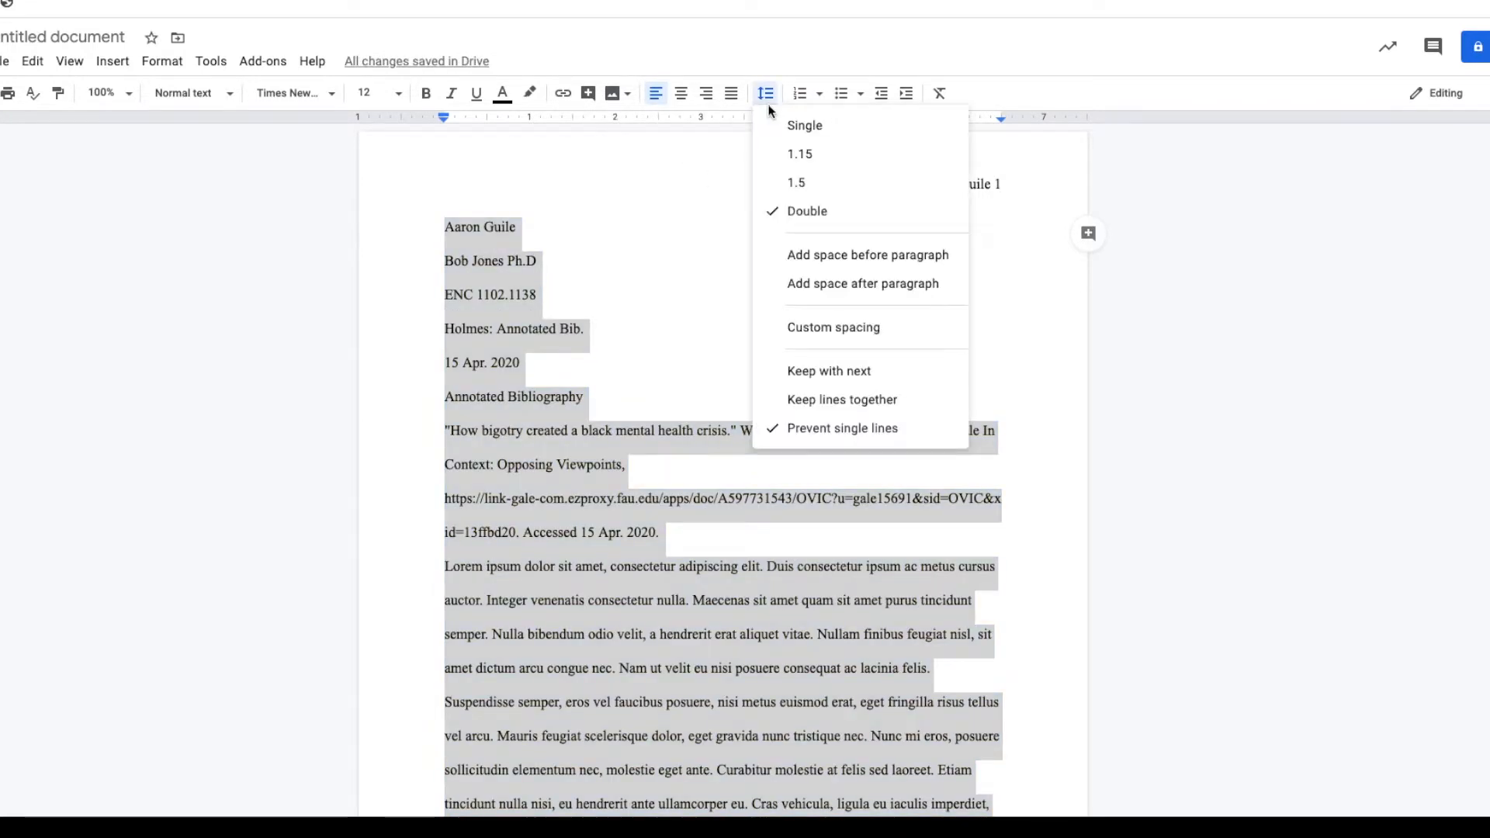
left_click(834, 328)
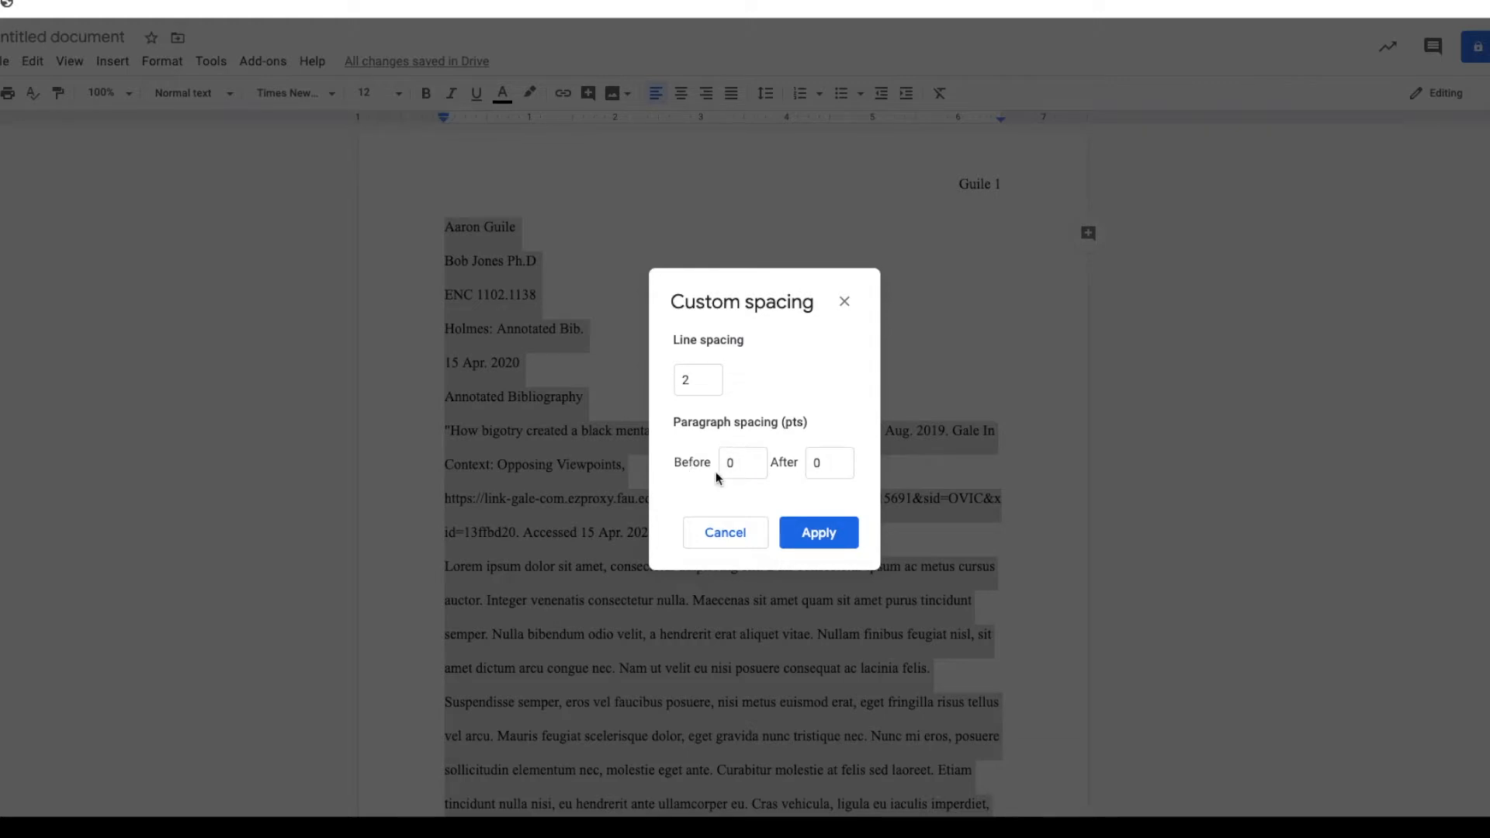
left_click(818, 534)
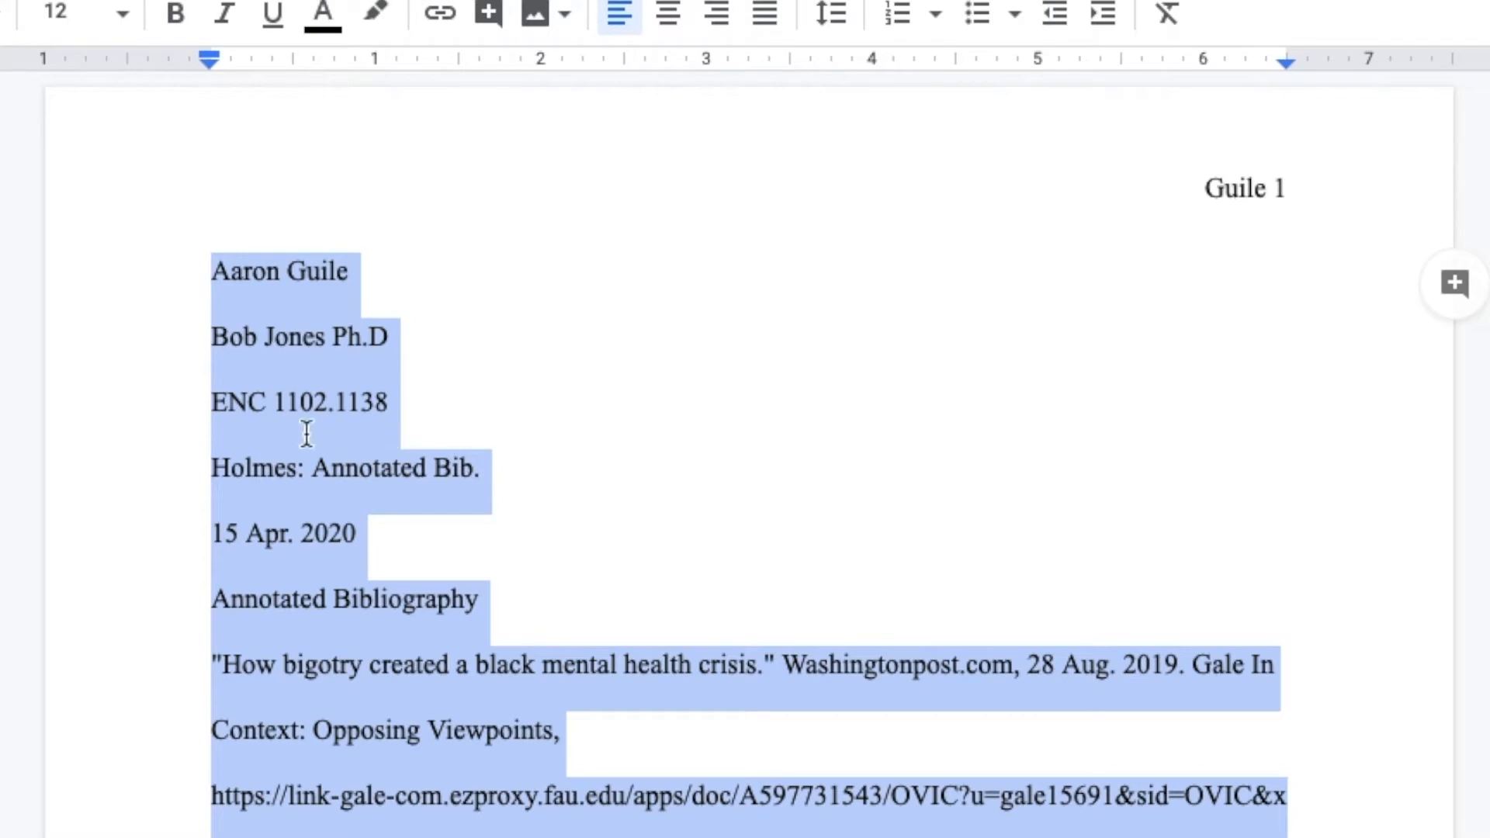
Add the missing period after "Ph.D" in the instructor's line of the heading
left_click(299, 405)
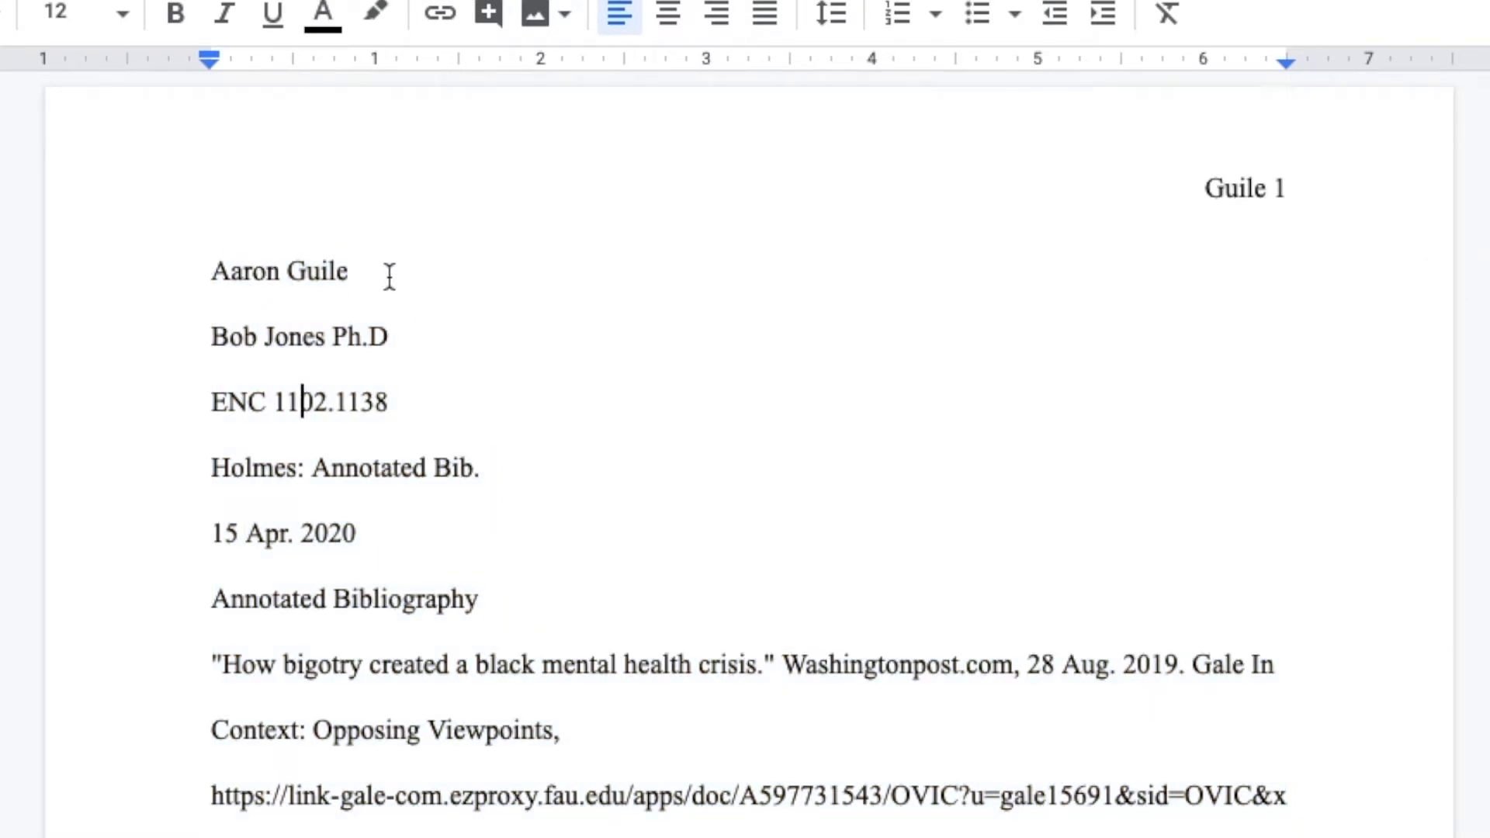
double_click(396, 341)
type(".")
Center the "Annotated Bibliography" title on the page
mouse_move(215, 600)
left_mouse_down()
mouse_move(472, 579)
mouse_move(480, 599)
left_mouse_up()
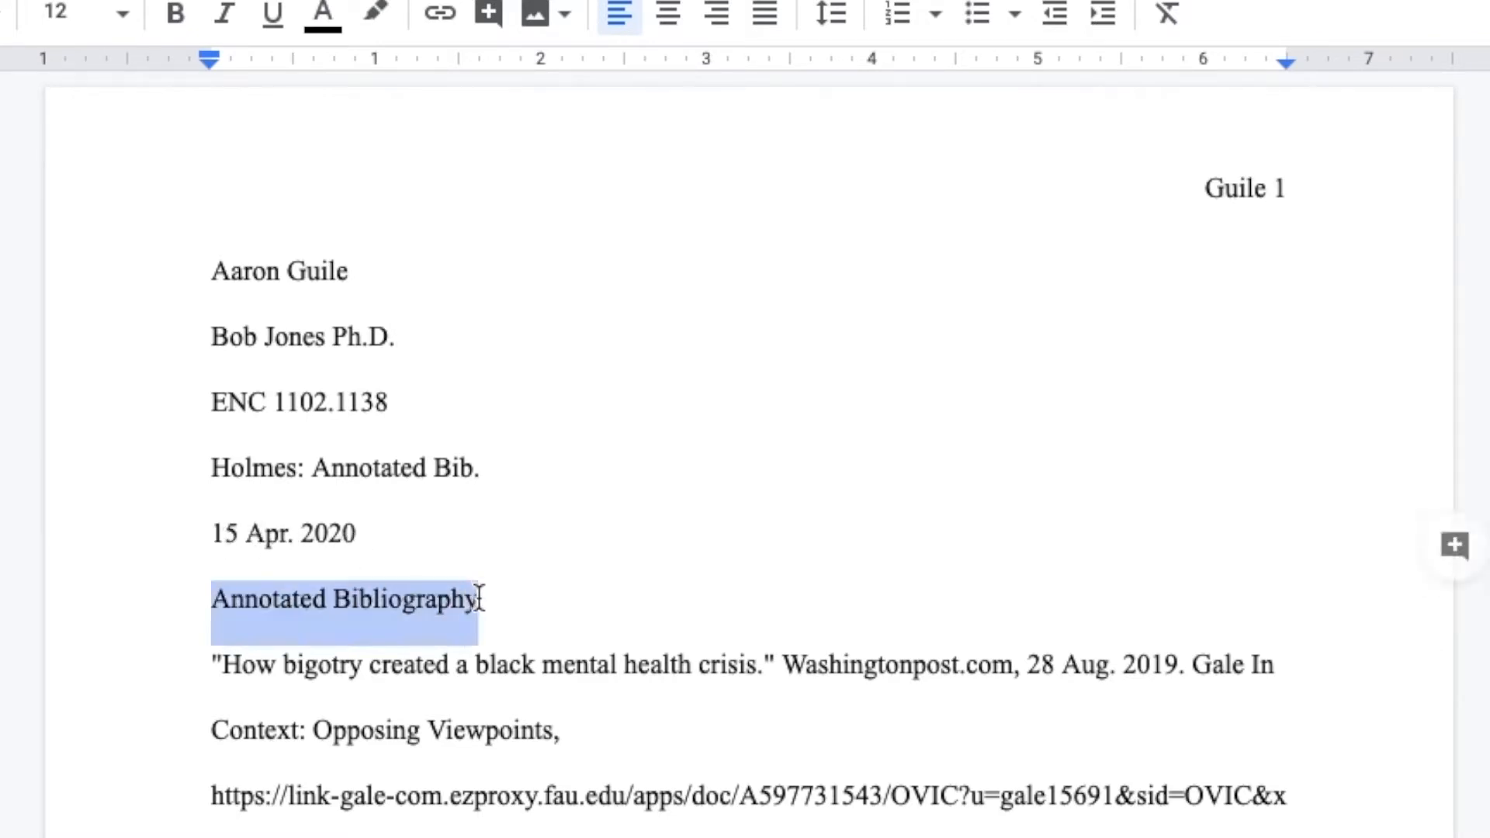
left_click(666, 31)
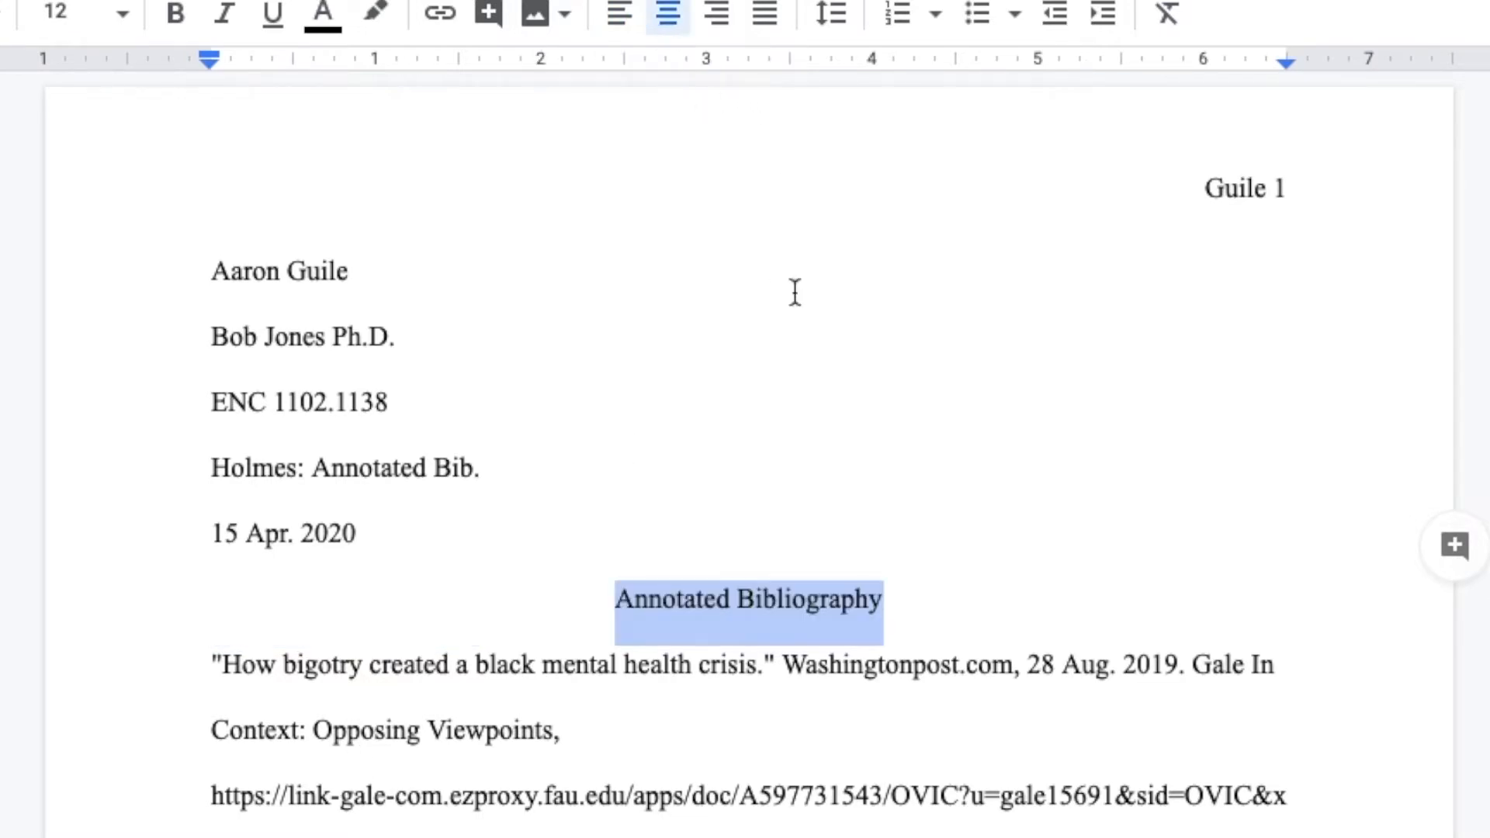
left_click(439, 665)
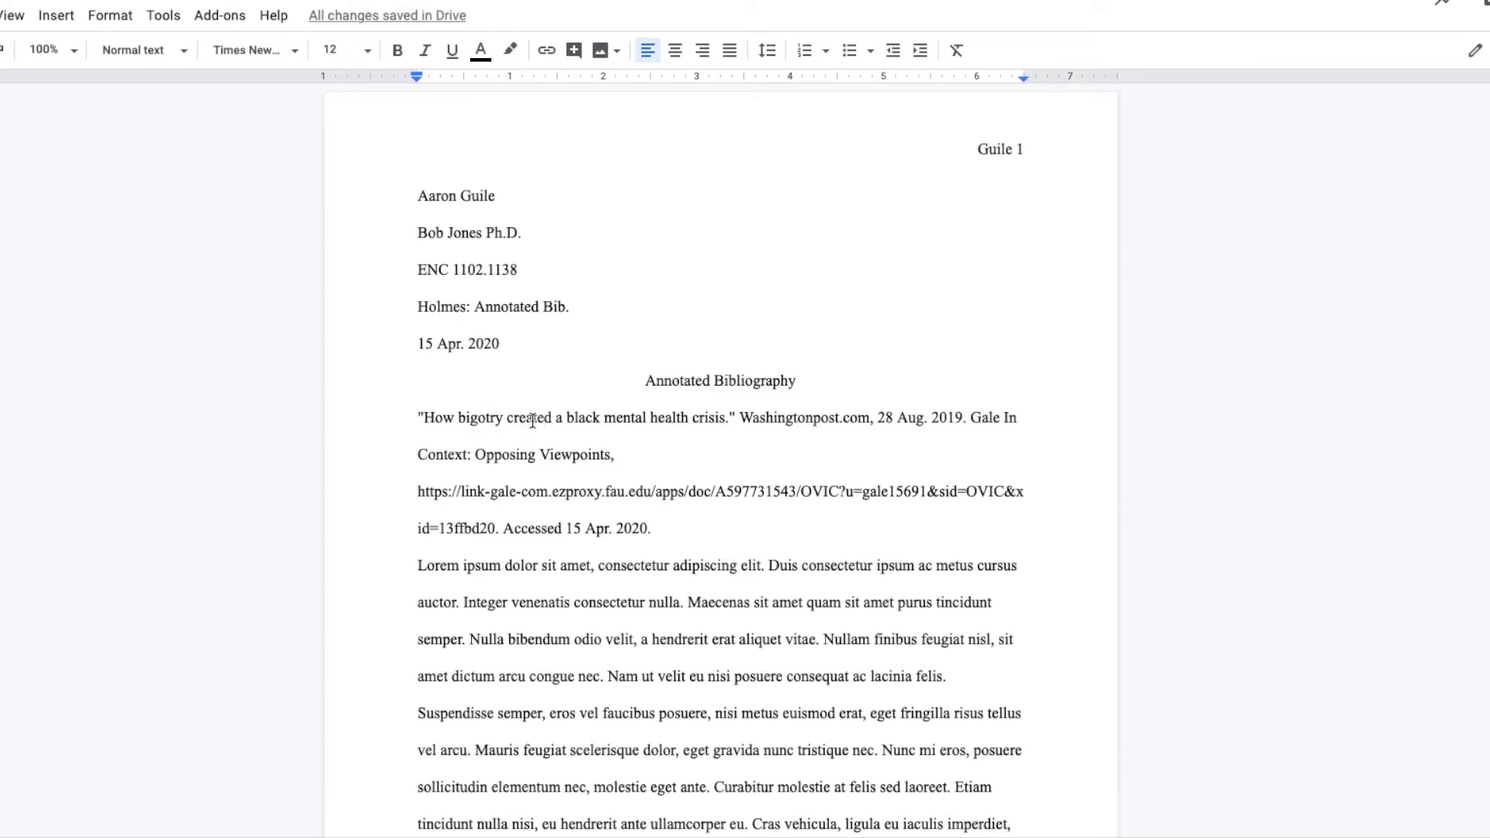
Give everything below the title, down to the document's end, a 0.5-inch hanging indent with first lines at the margin
left_click_drag(416, 415, 909, 806)
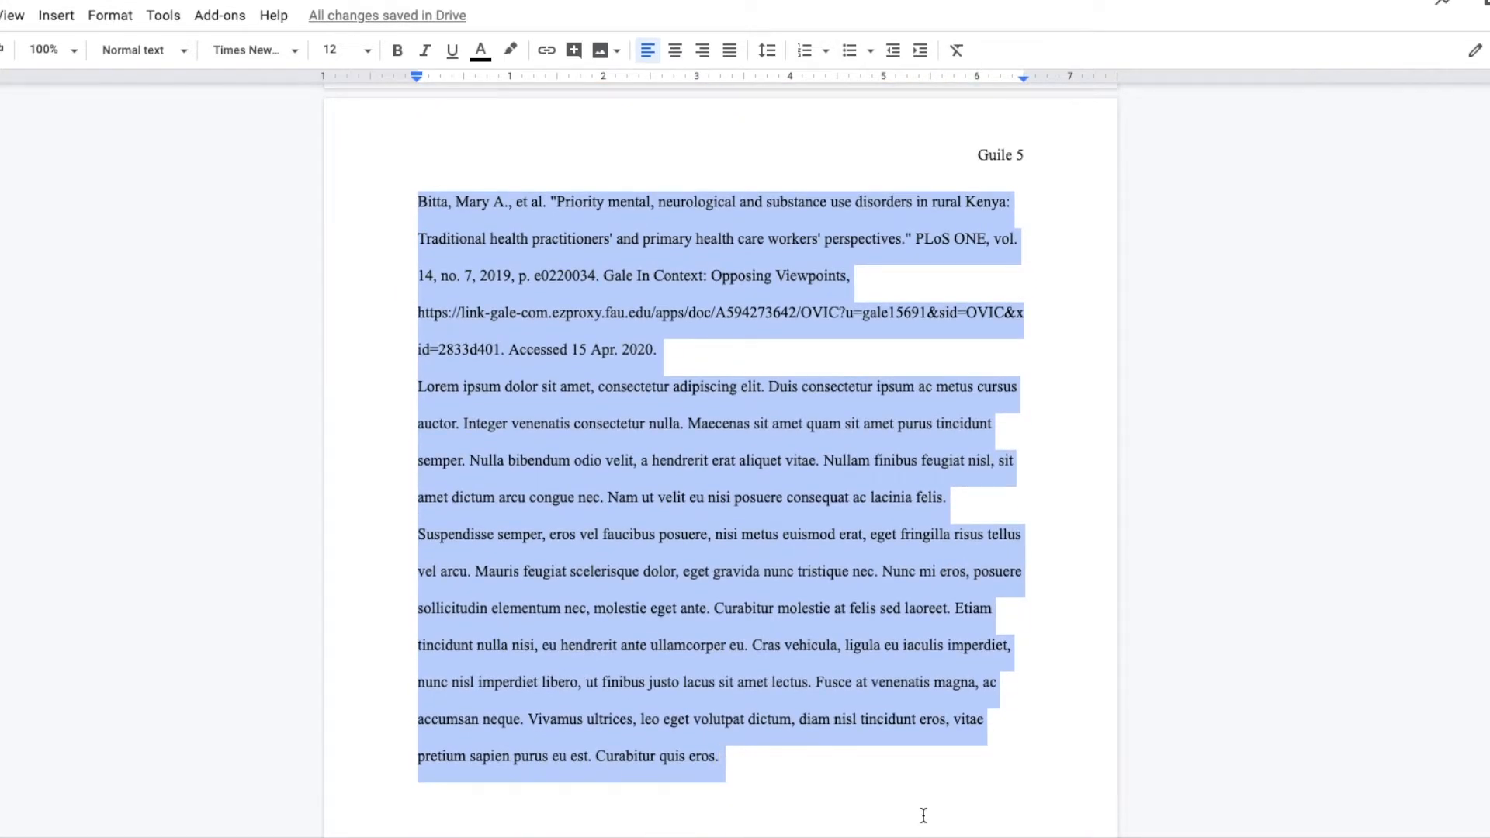
scroll(793, 528, "up", 9)
scroll(793, 527, "up", 20)
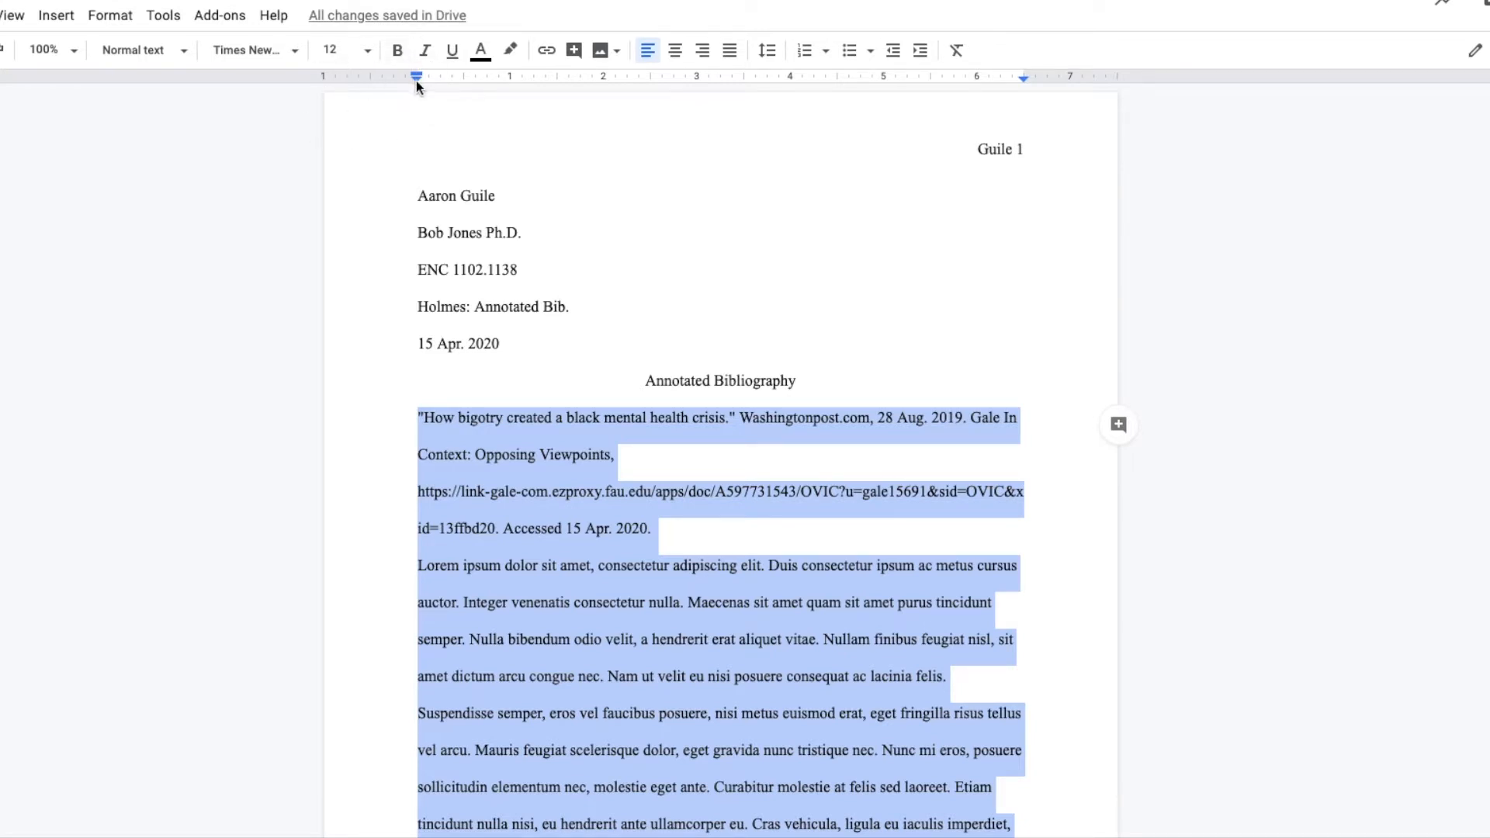
left_click_drag(416, 79, 462, 82)
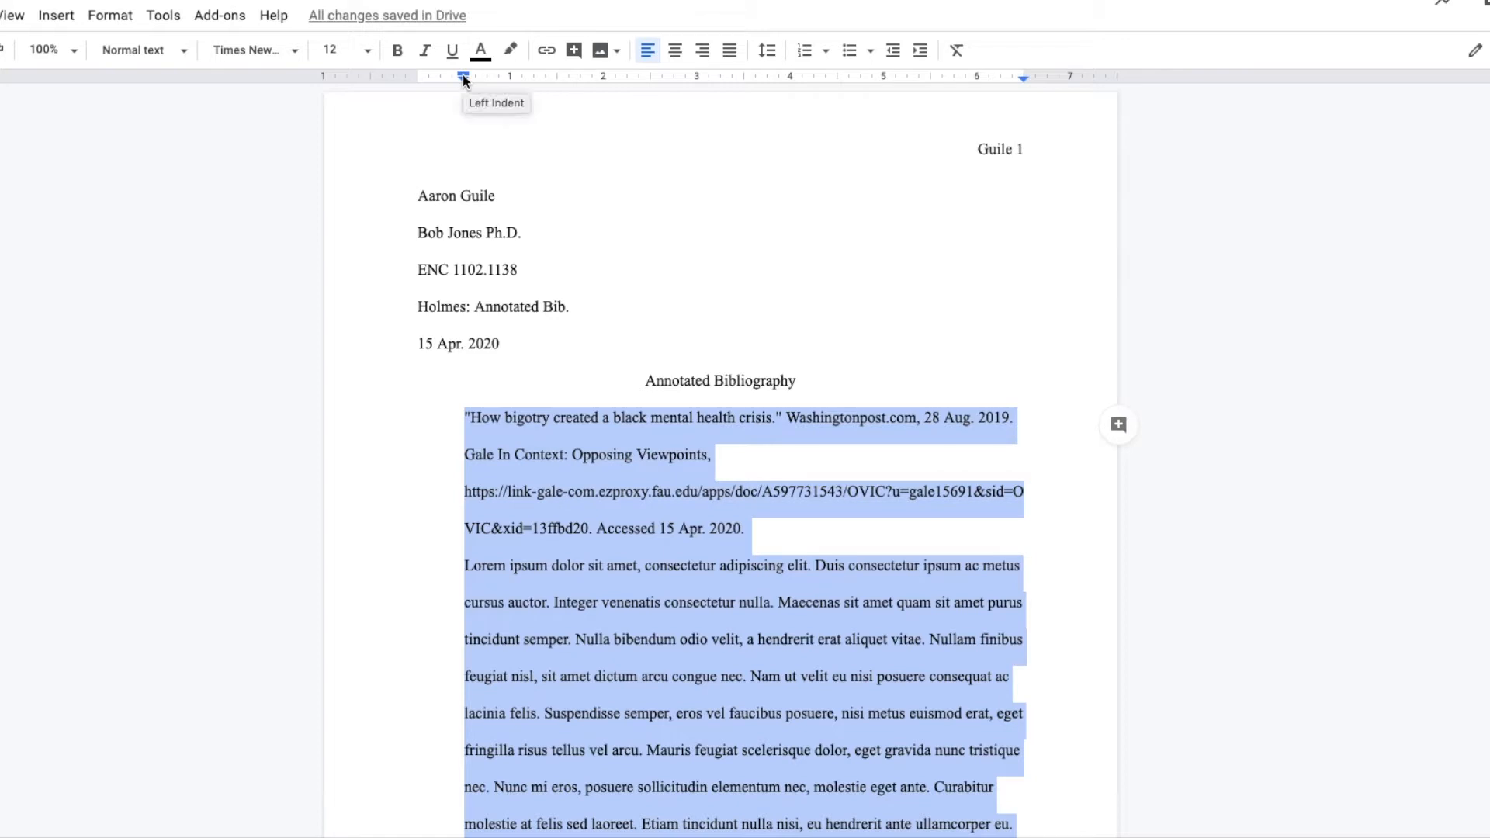
left_click_drag(465, 81, 417, 77)
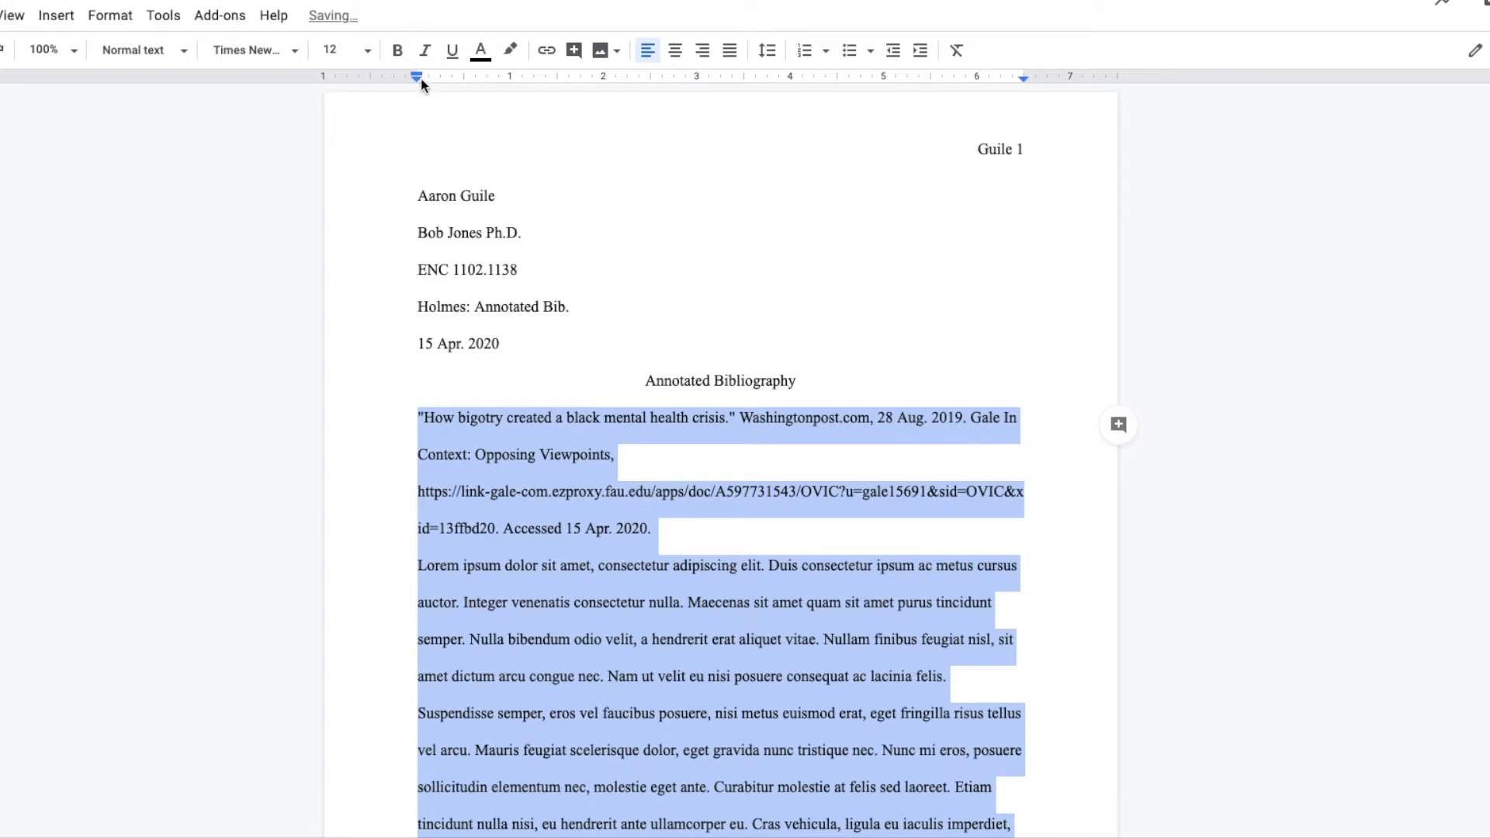
left_click_drag(419, 76, 446, 79)
left_click_drag(464, 81, 416, 77)
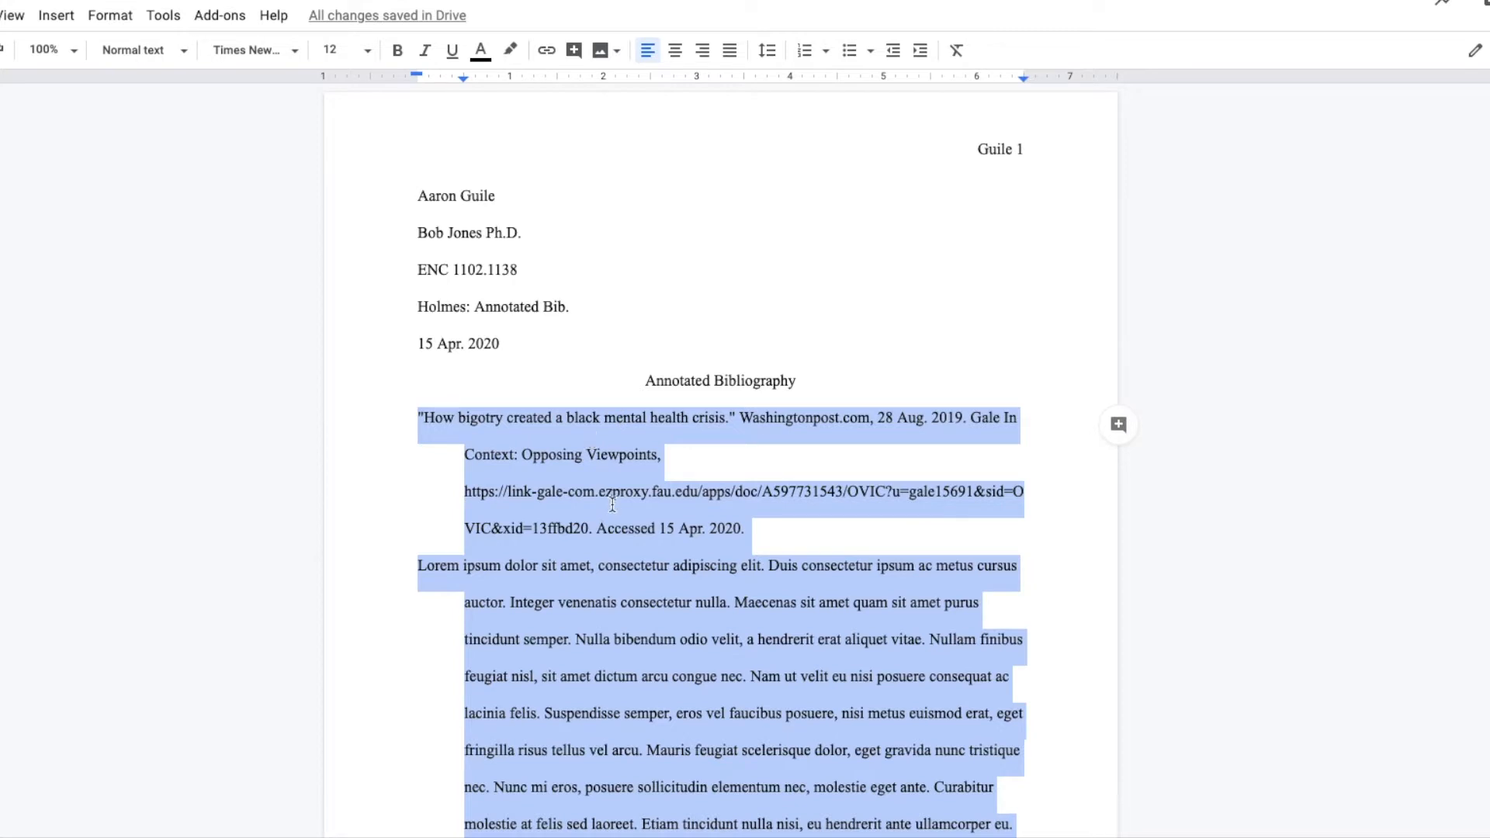
scroll(612, 502, "down", 3)
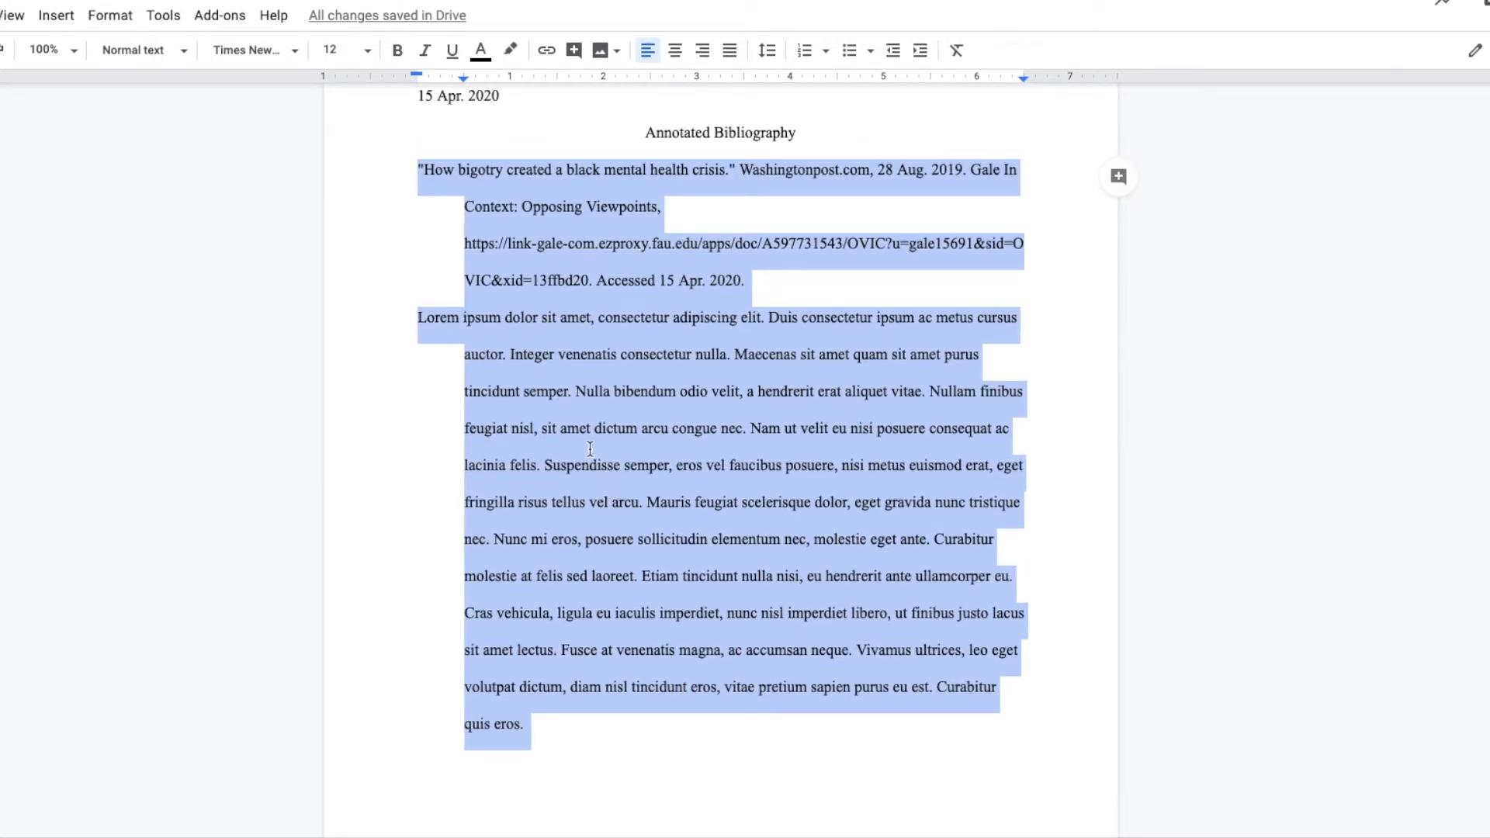
left_click(656, 390)
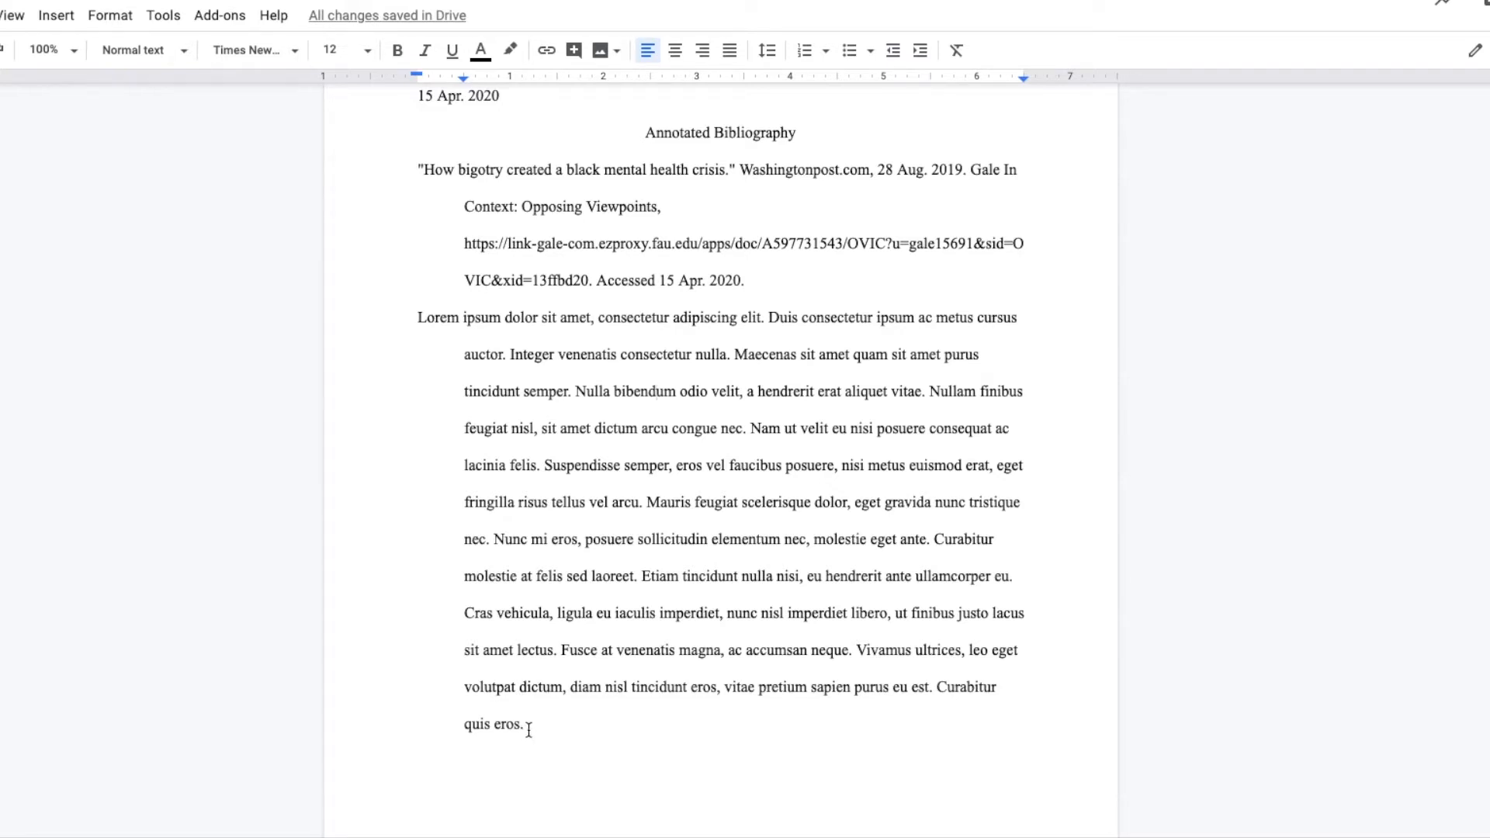
Indent the whole first annotation paragraph to 0.75 inch, aligning its first line with the rest as a block
left_click_drag(529, 729, 412, 322)
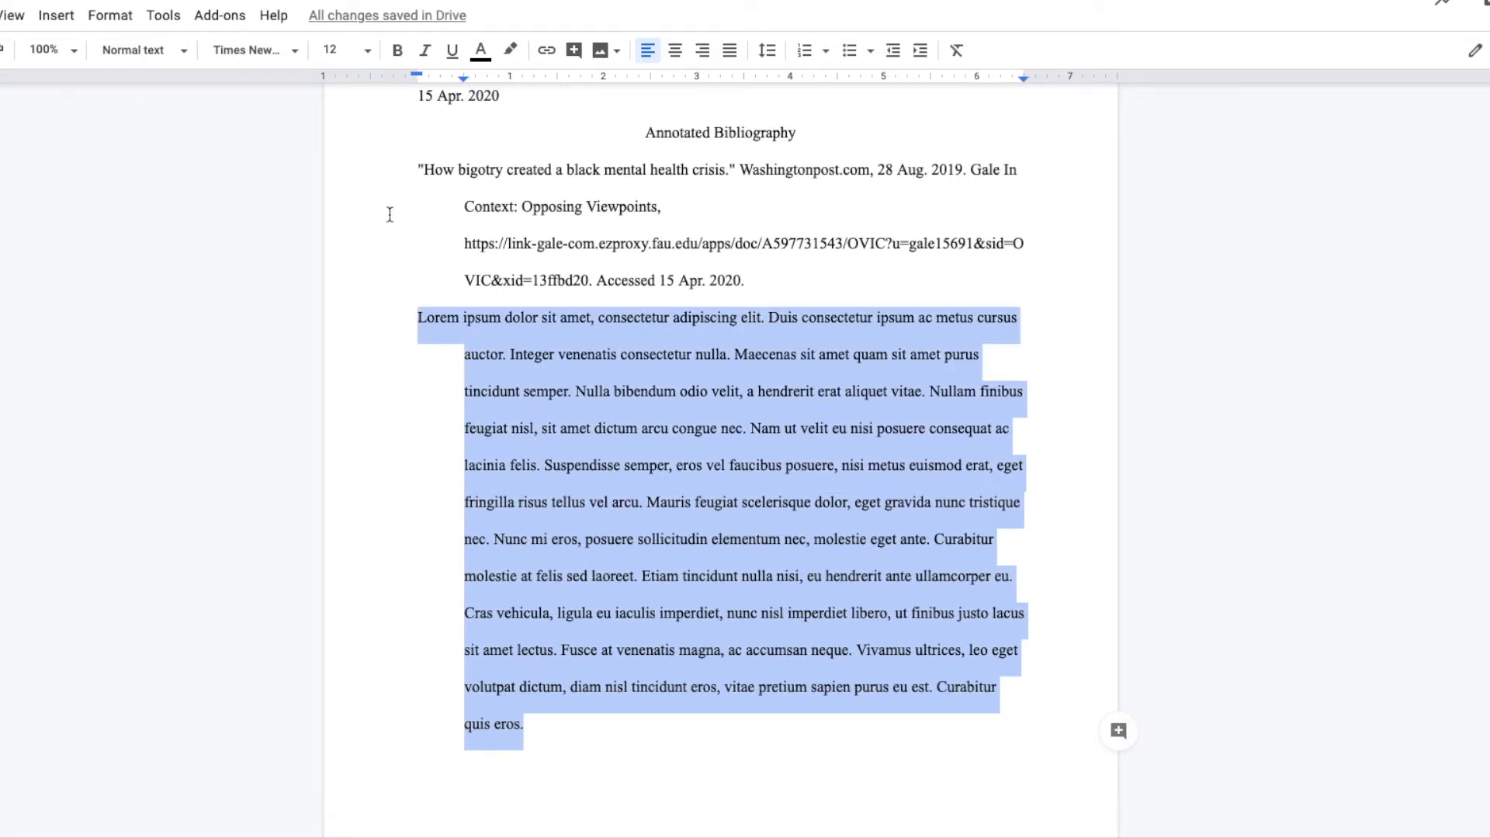
left_click_drag(418, 78, 464, 77)
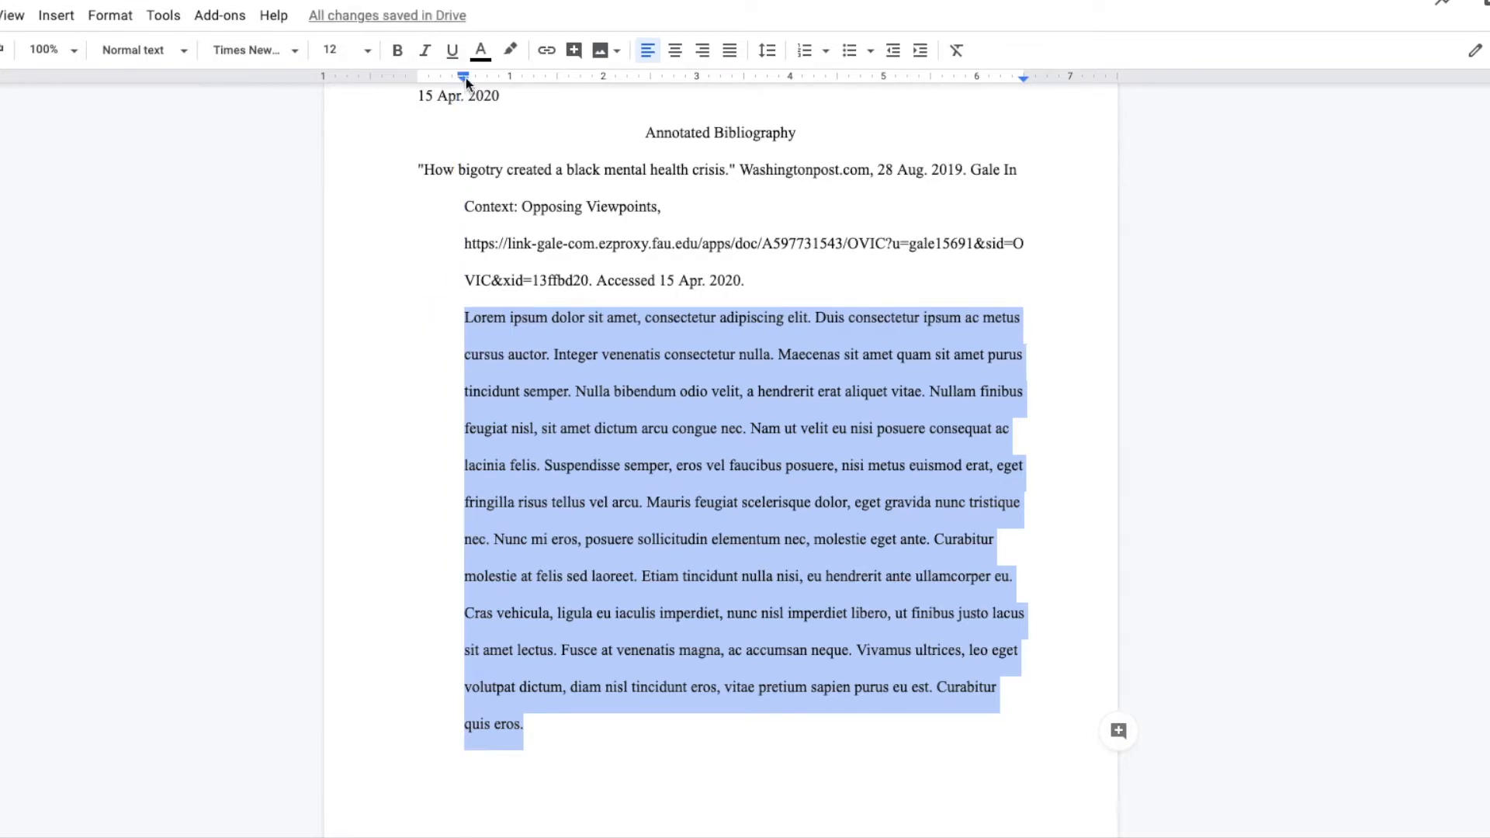
left_click_drag(465, 81, 486, 79)
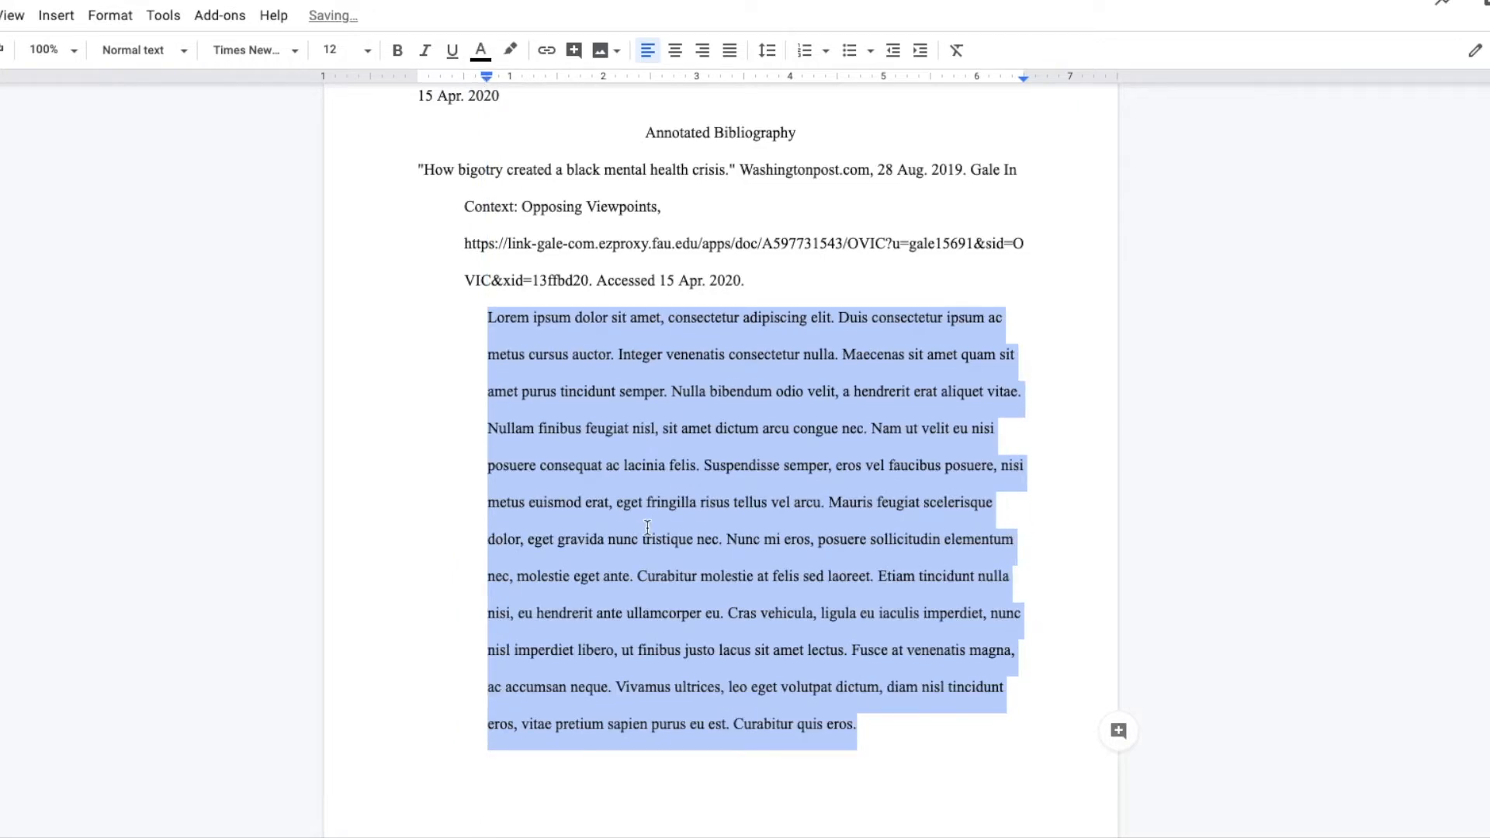
left_click(502, 326)
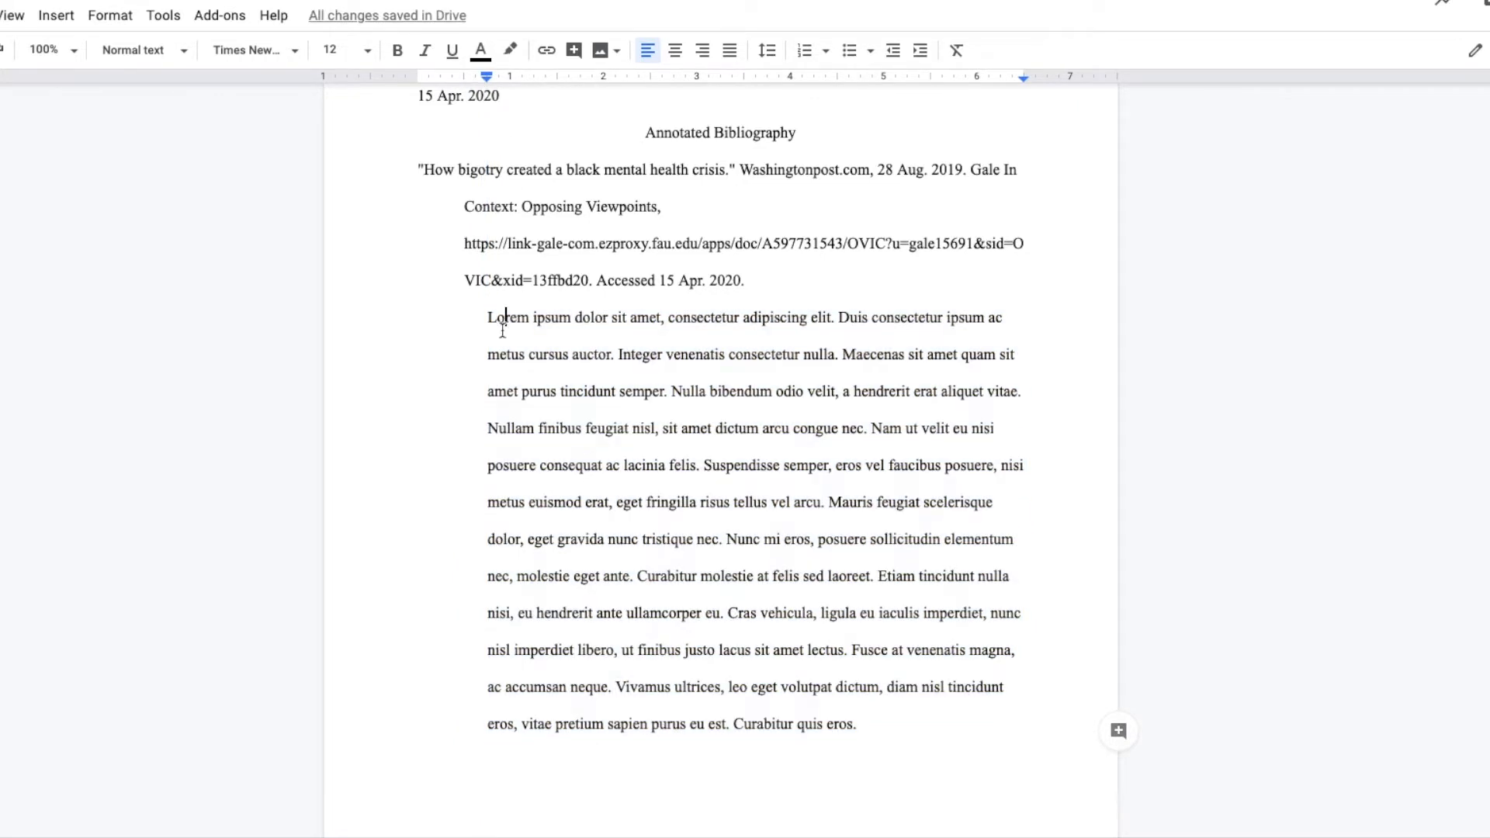
Try adding an extra first-line indent to the first annotation paragraph, and remove it again
left_click(490, 321)
key("Tab")
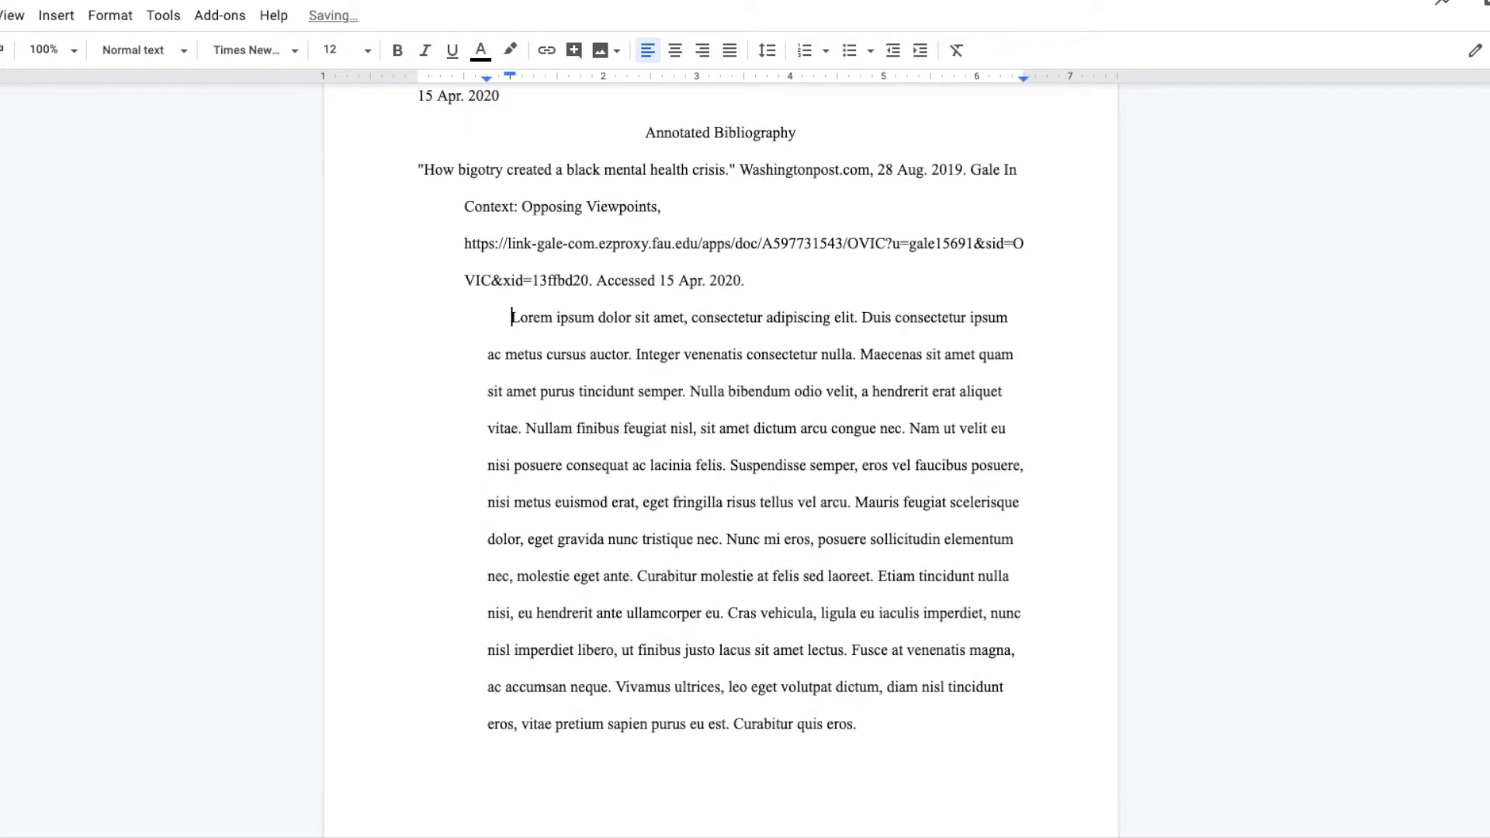
key("BackSpace")
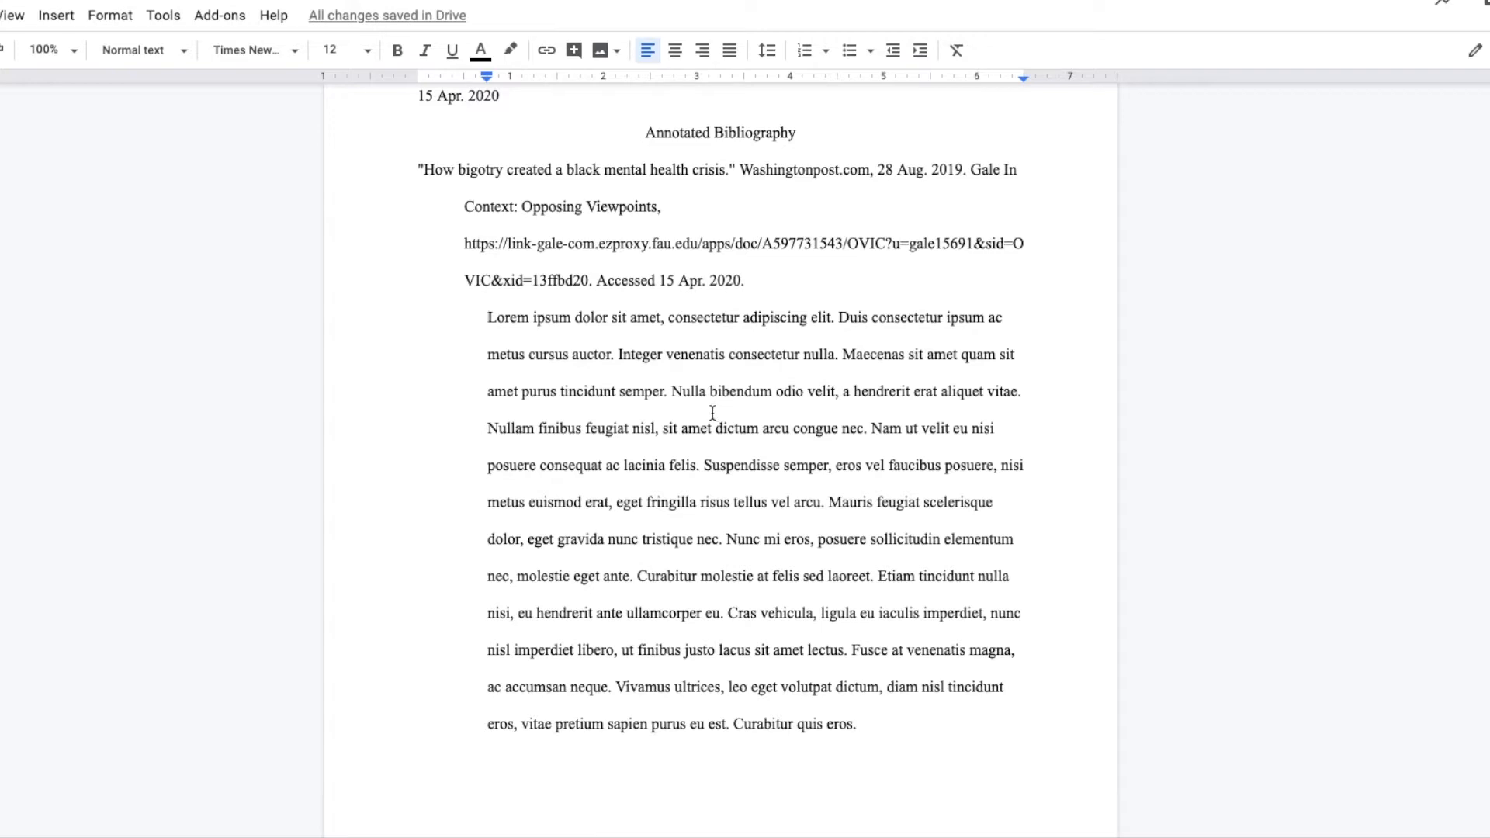
Indent the second and third annotation paragraphs to 0.75 inch as blocks, including their first lines
scroll(711, 414, "down", 8)
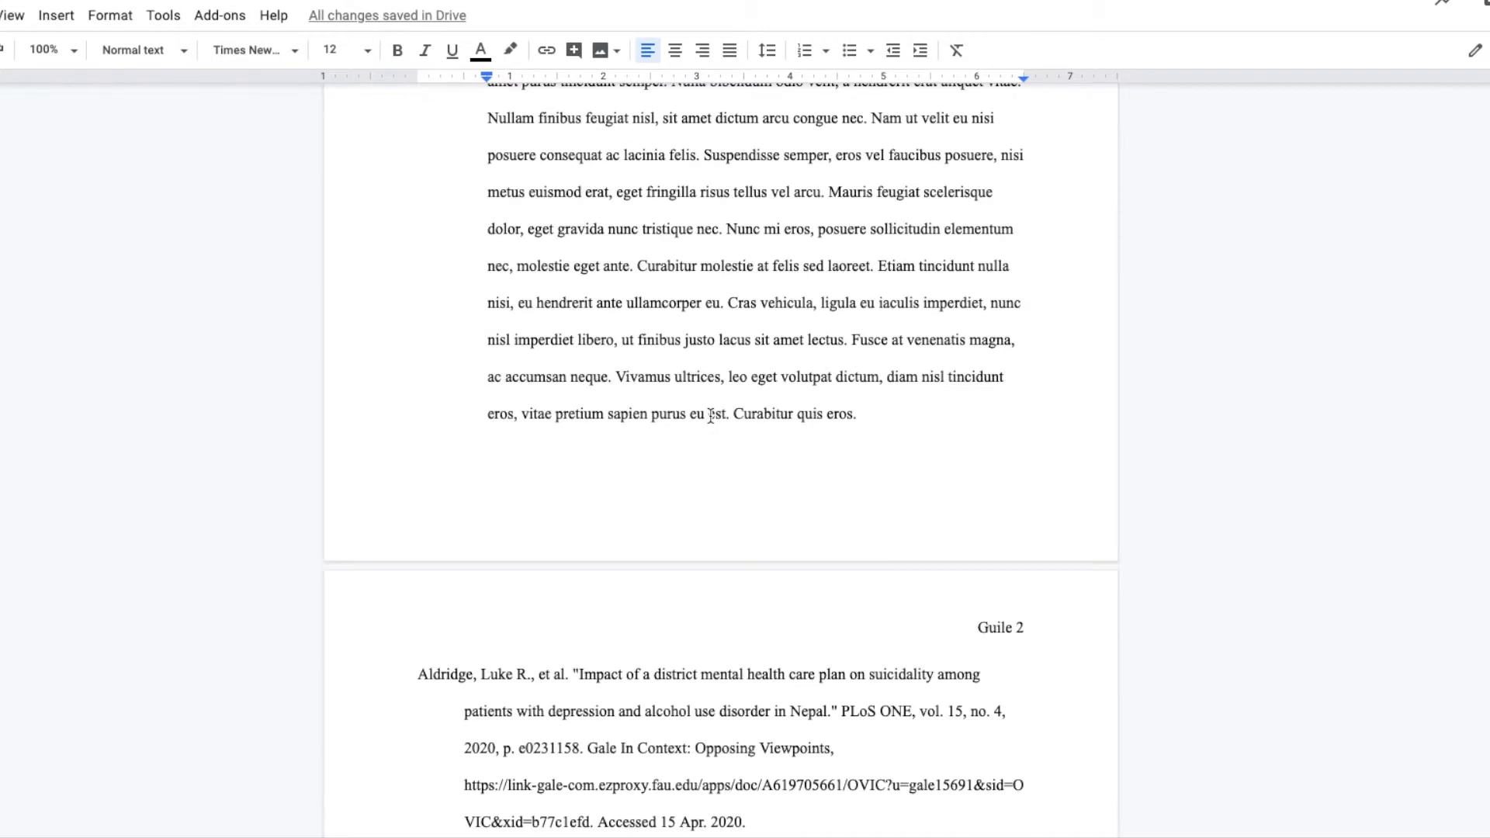
scroll(711, 416, "down", 3)
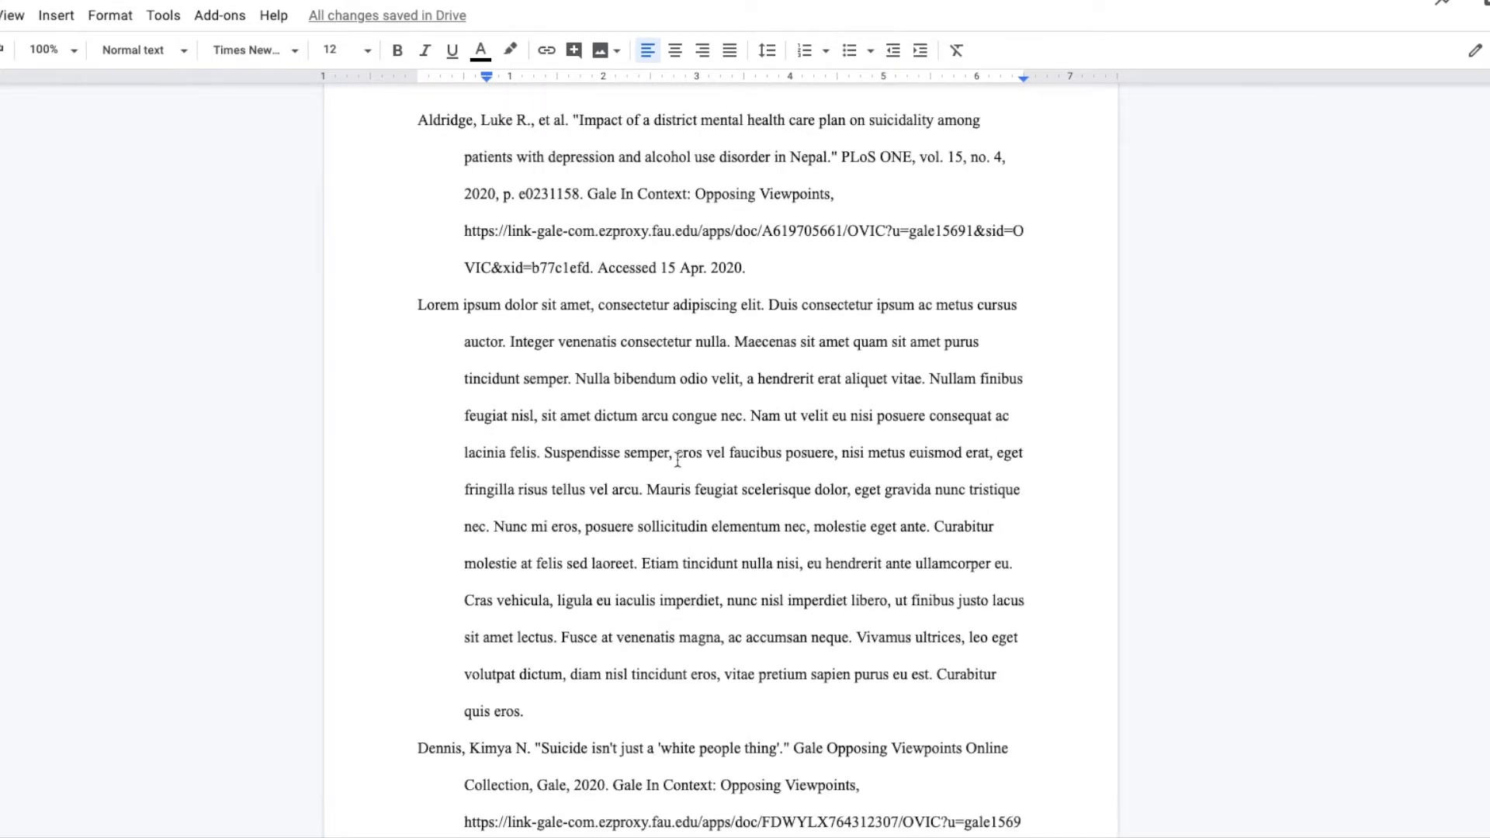
left_click_drag(553, 703, 417, 304)
key("ctrl+shift+Down")
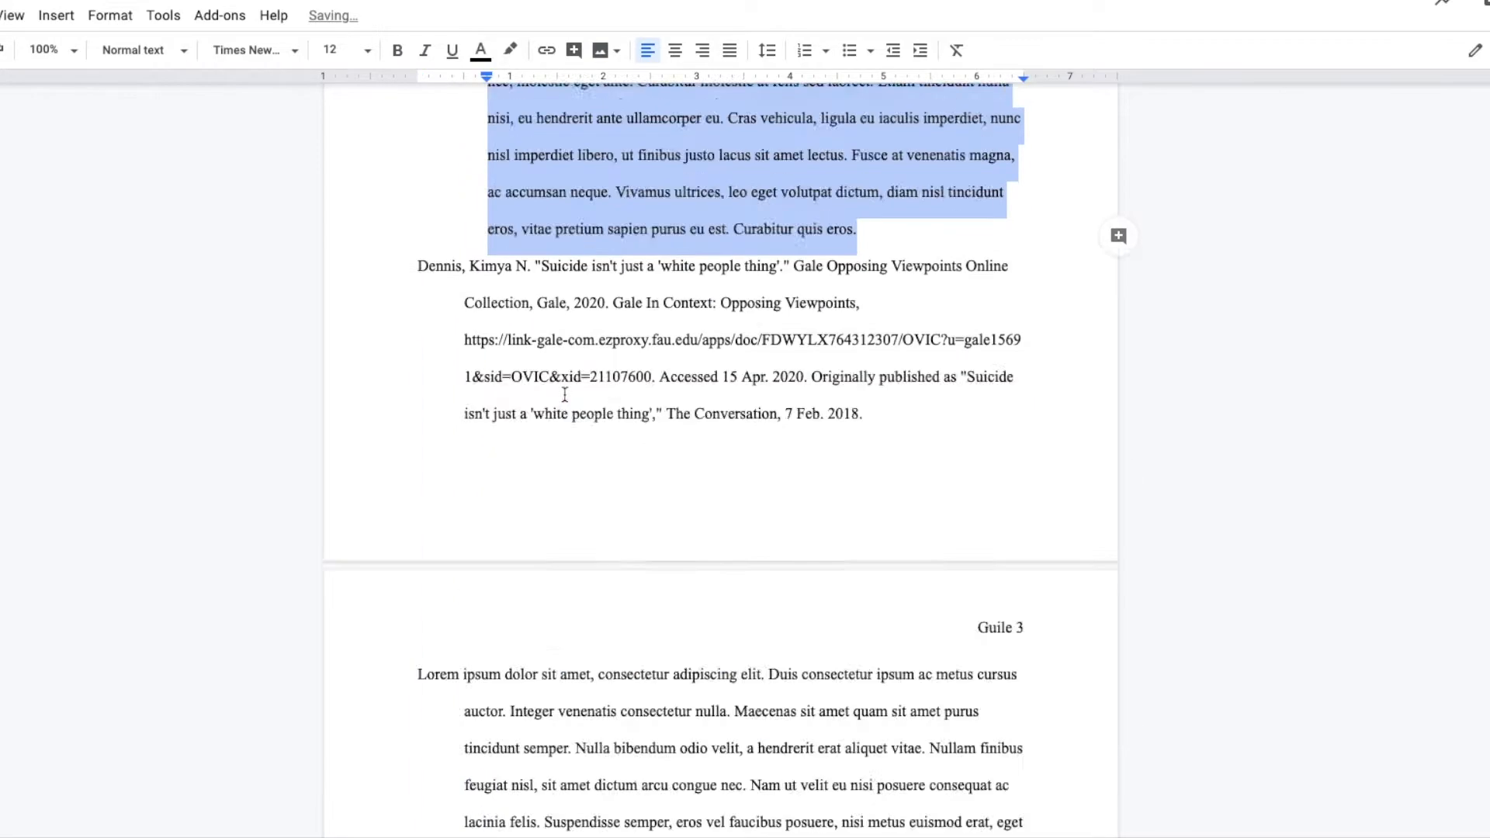
key("ctrl+shift+Down")
left_click_drag(417, 74, 463, 80)
left_click_drag(464, 80, 487, 81)
Indent the fourth and fifth annotation paragraphs to 0.75 inch as blocks, including their first lines
scroll(636, 388, "down", 15)
left_click_drag(552, 805, 417, 176)
left_click_drag(417, 74, 463, 81)
left_click_drag(464, 80, 487, 80)
scroll(638, 262, "down", 10)
left_click_drag(527, 603, 385, 205)
left_click_drag(416, 75, 487, 81)
Make the whole first citation, "How bigotry created a black mental health crisis," bold
scroll(629, 300, "up", 20)
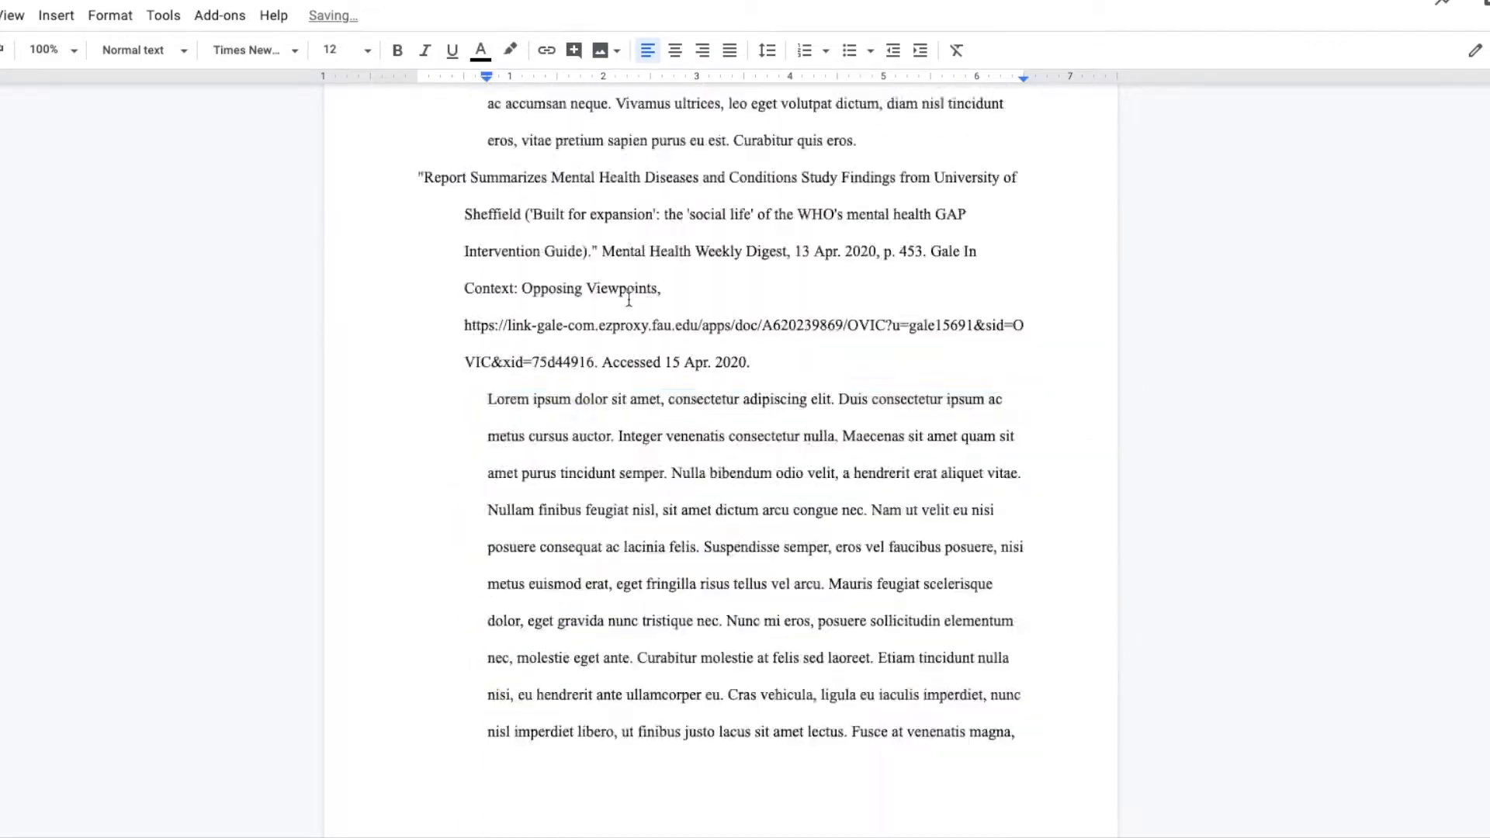
scroll(631, 301, "up", 20)
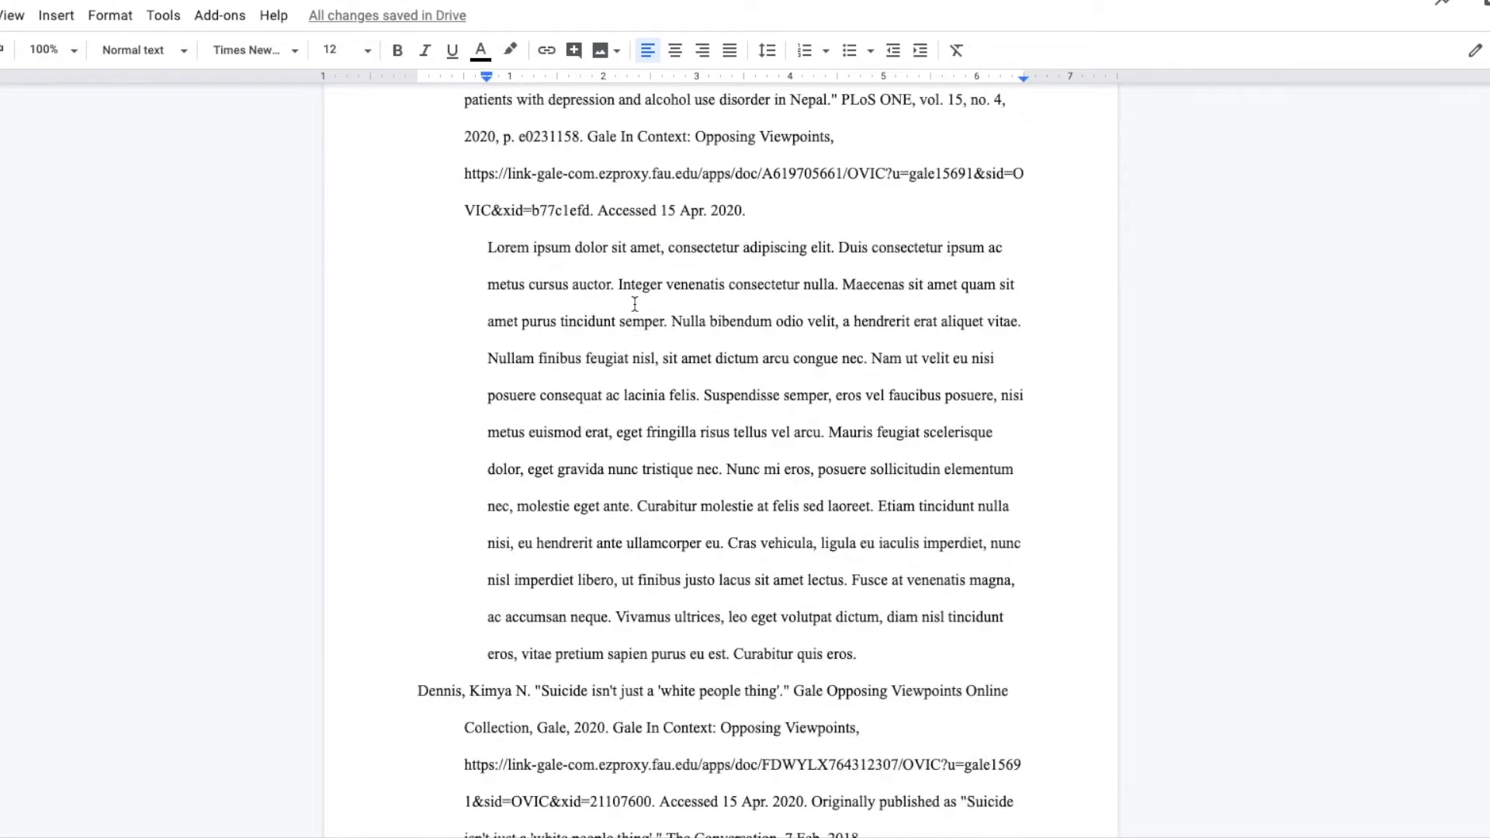
scroll(635, 303, "up", 7)
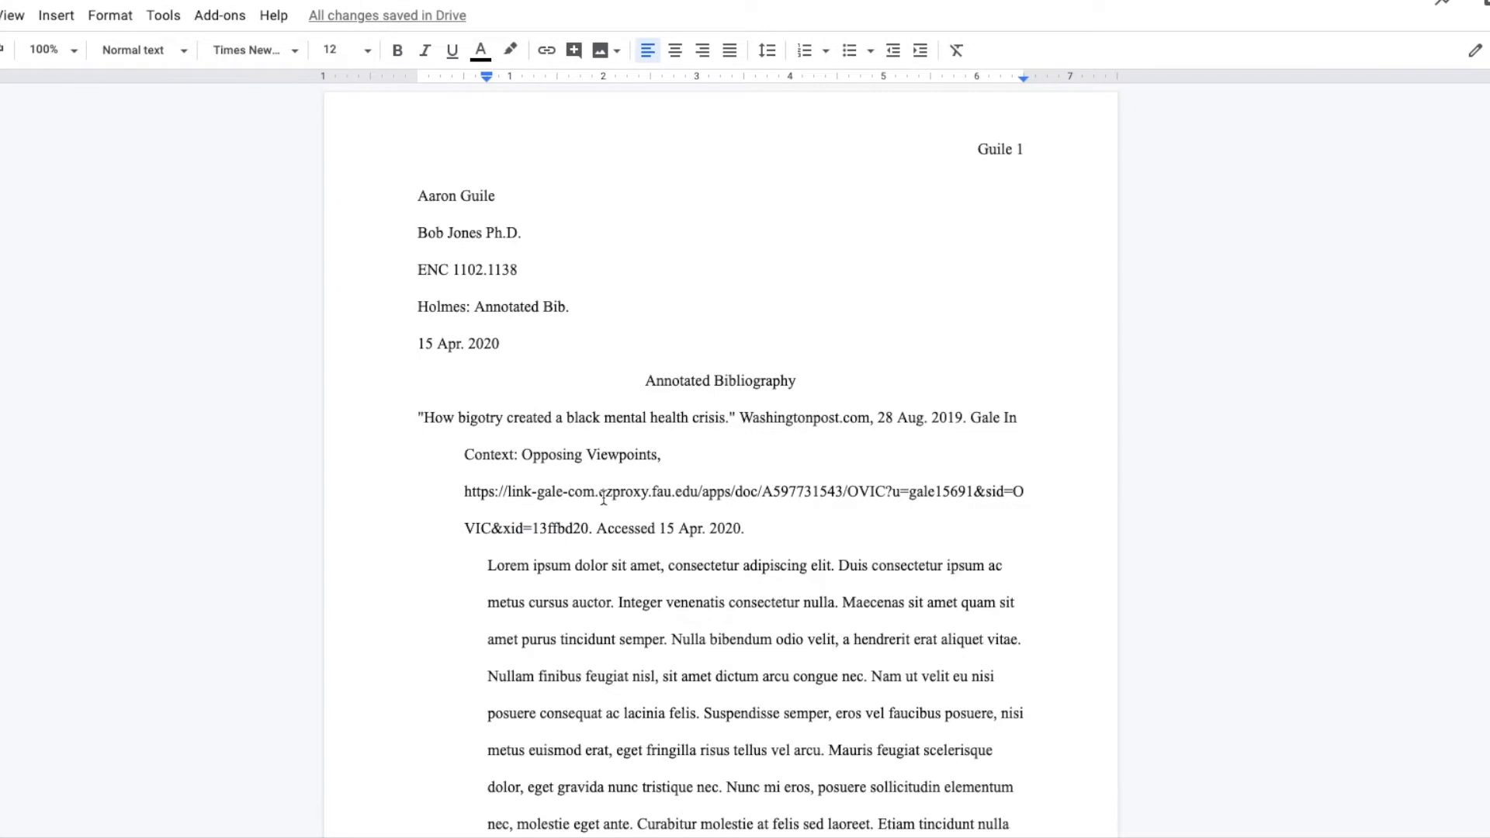
left_click(602, 496)
scroll(598, 489, "down", 10)
scroll(599, 489, "up", 10)
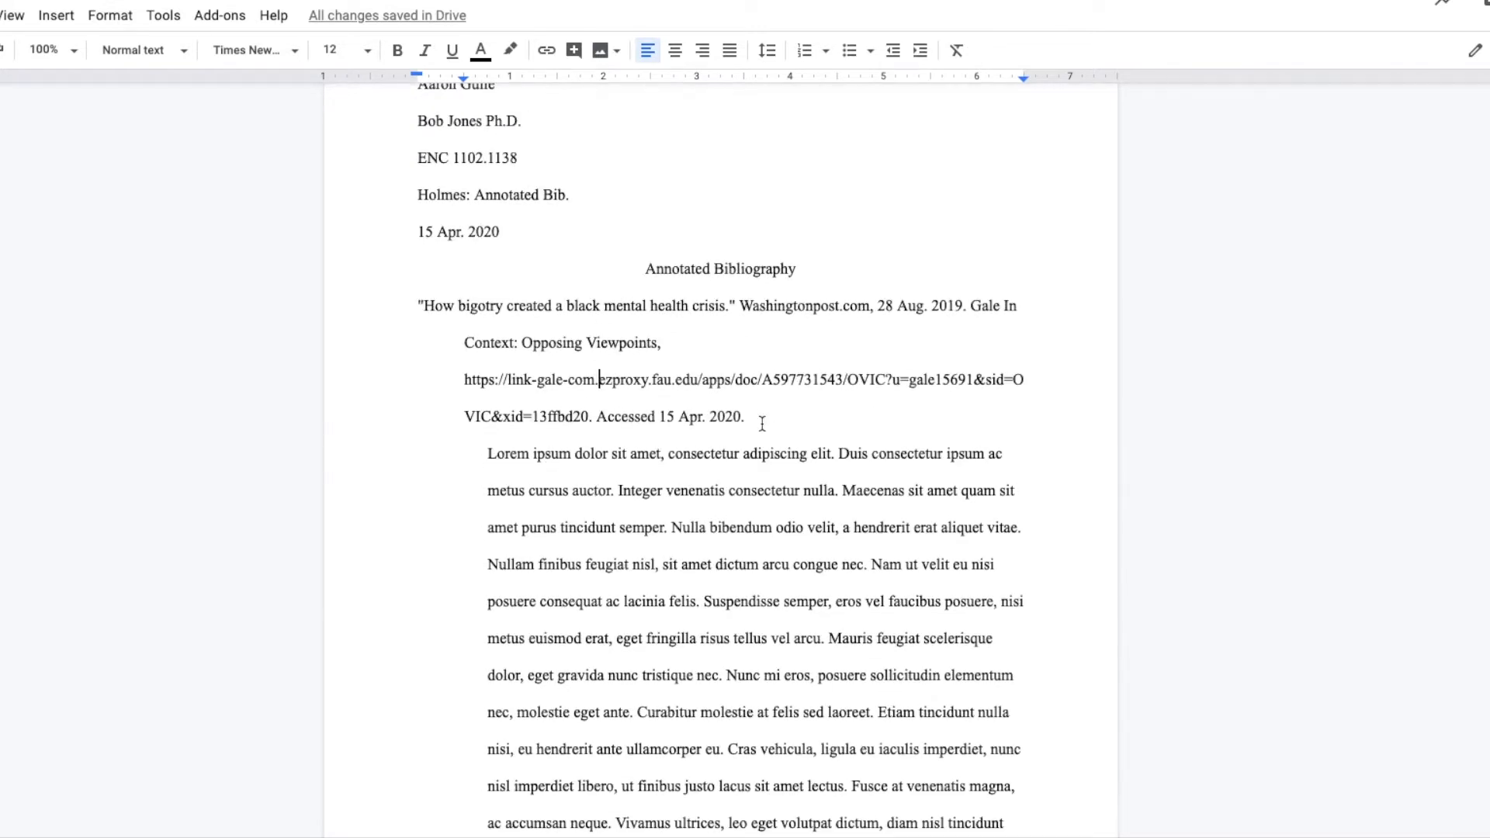
left_click_drag(753, 422, 398, 307)
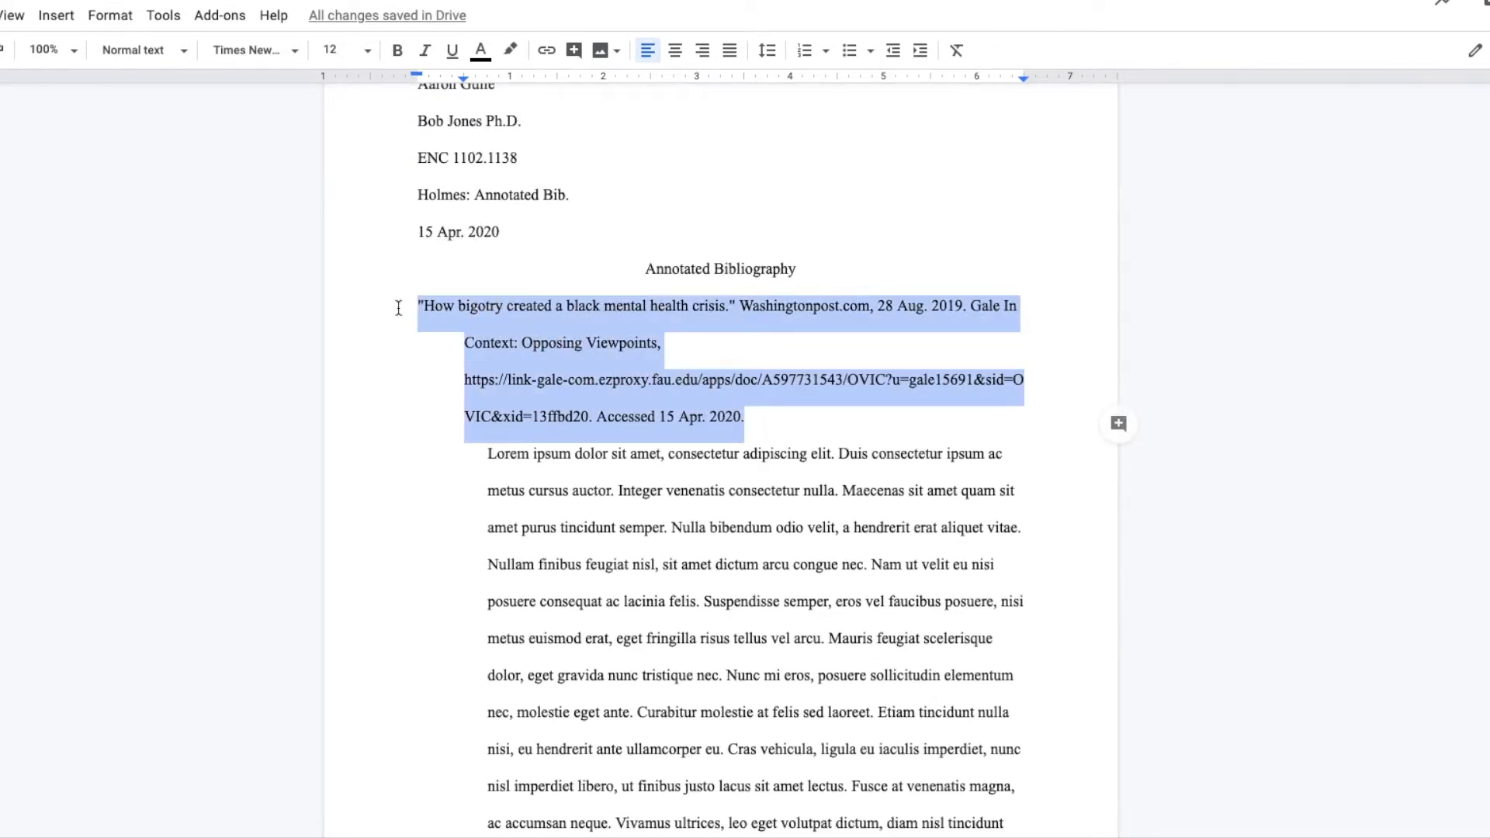
left_click(397, 51)
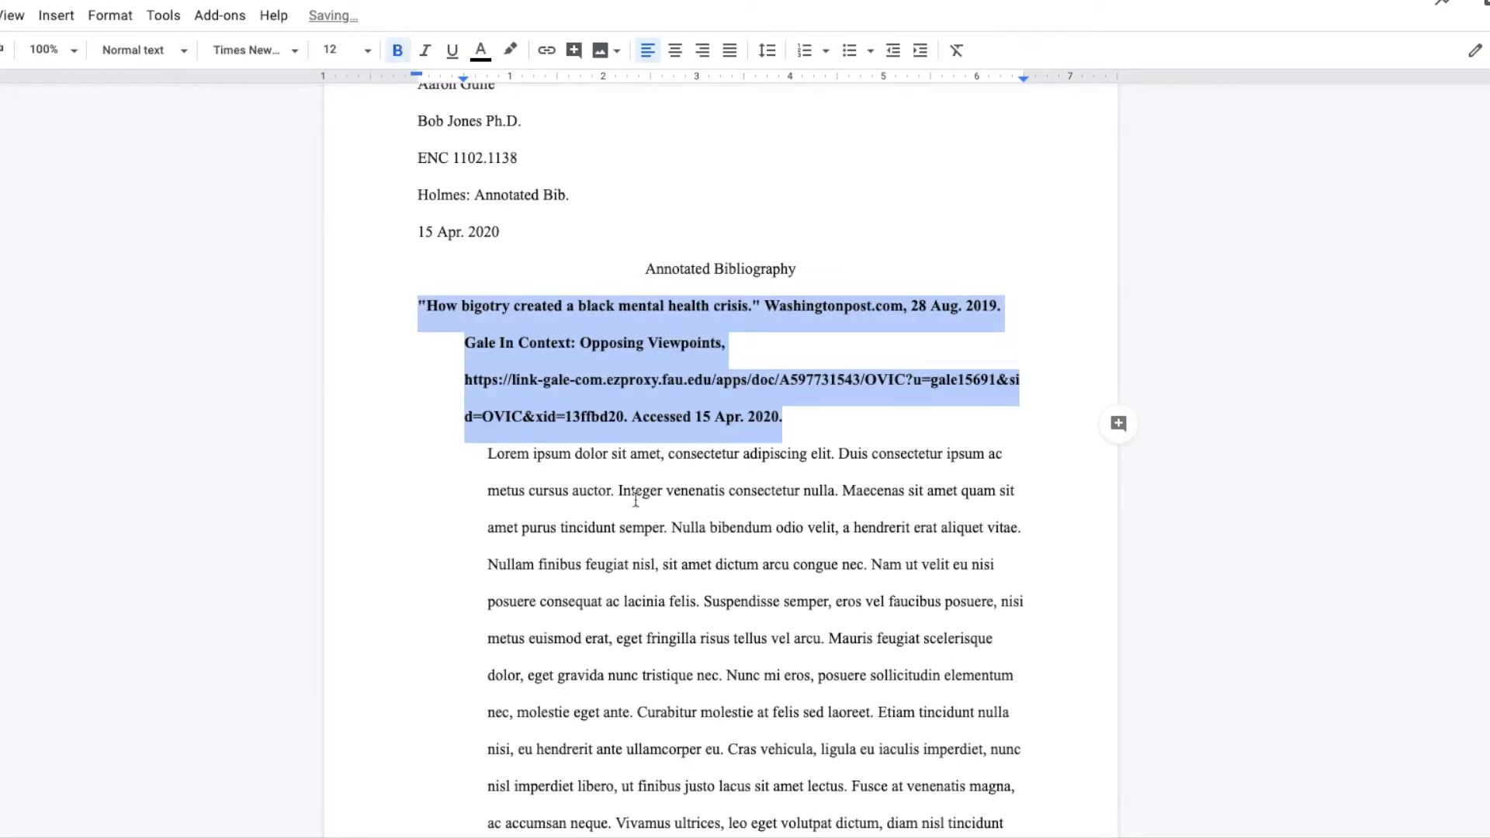
Make the second and third citations bold, leaving their annotation paragraphs in regular weight
scroll(639, 472, "down", 9)
left_click_drag(758, 529, 411, 381)
left_click(397, 52)
scroll(655, 443, "down", 9)
left_click_drag(866, 437, 413, 286)
left_click(397, 51)
Make the fourth and fifth citations bold, from "Perception of Well-Being in the United States" through "Report Summarizes Mental Health Diseases and Conditions."
scroll(660, 465, "down", 9)
left_click_drag(805, 530, 414, 418)
left_click(396, 51)
scroll(642, 399, "down", 9)
left_click_drag(752, 705, 414, 517)
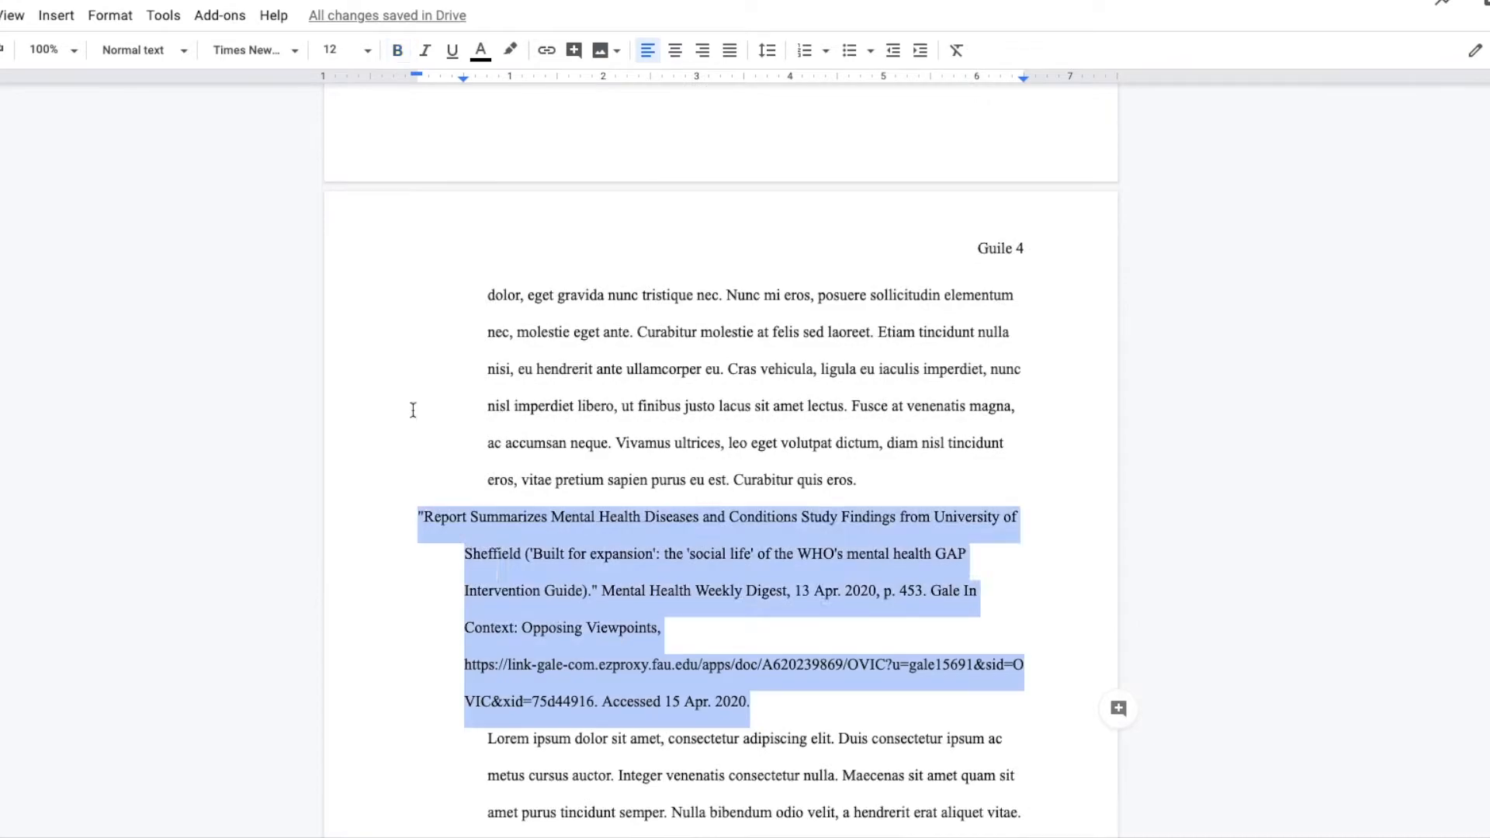
left_click(397, 52)
Make the sixth and last citation of the bibliography bold
scroll(681, 555, "down", 12)
left_click_drag(750, 625, 417, 470)
left_click(397, 51)
Review the bold citations and the block-indented annotations across all pages of the bibliography
scroll(780, 676, "down", 5)
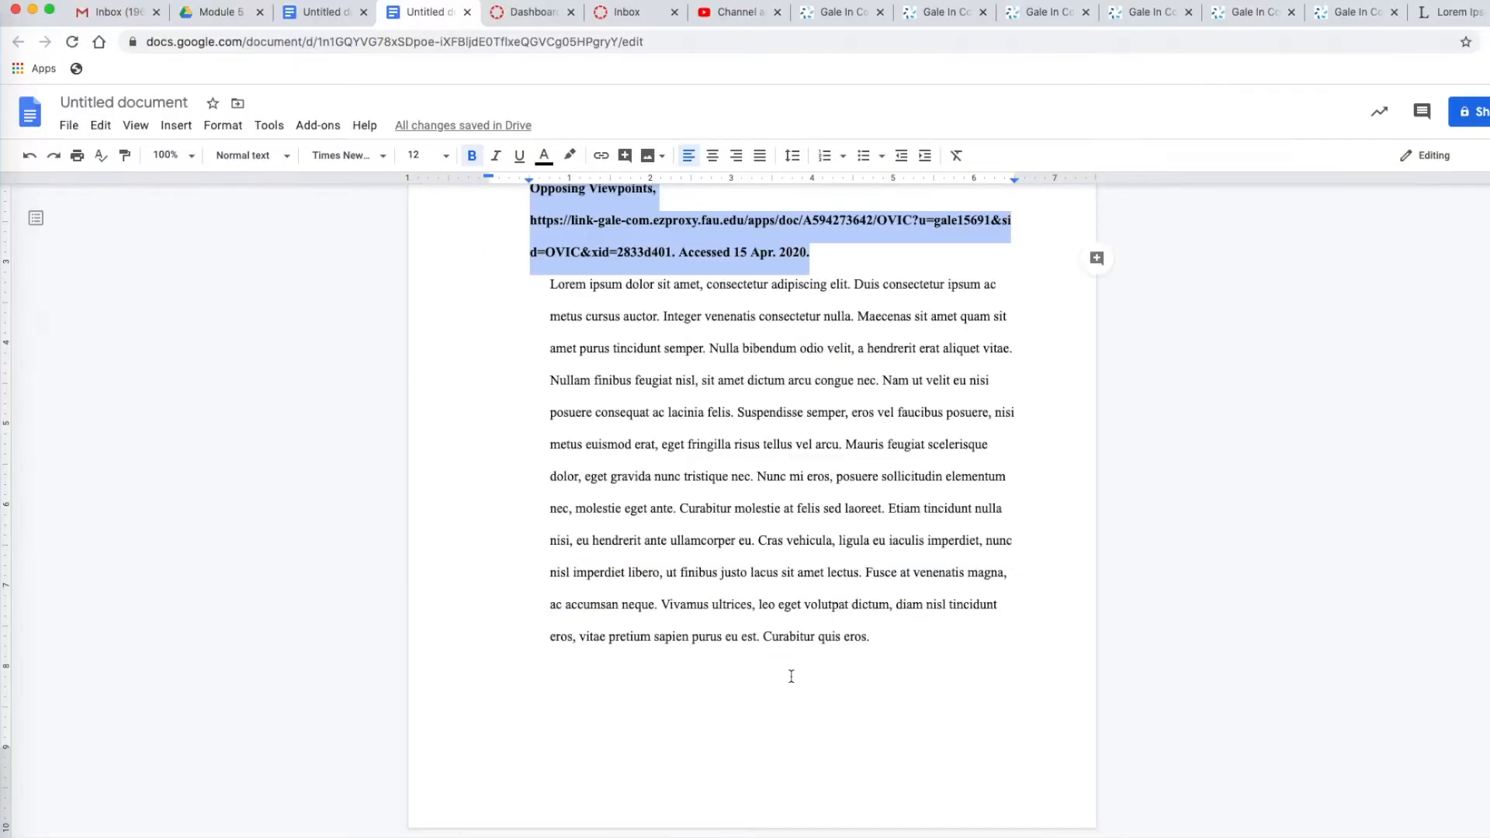
scroll(815, 574, "up", 15)
scroll(814, 574, "up", 10)
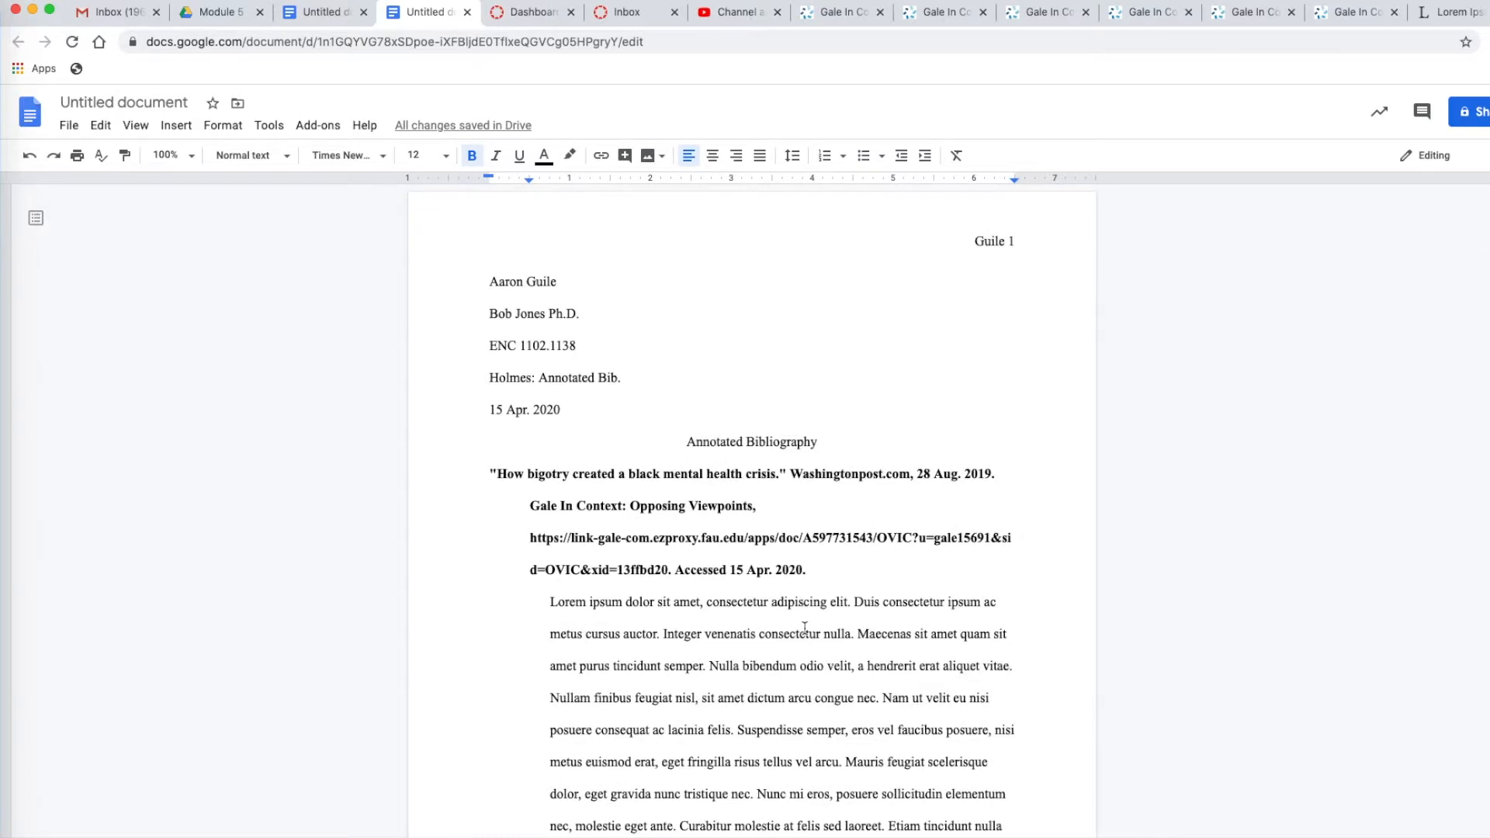
scroll(805, 627, "down", 8)
scroll(756, 605, "down", 15)
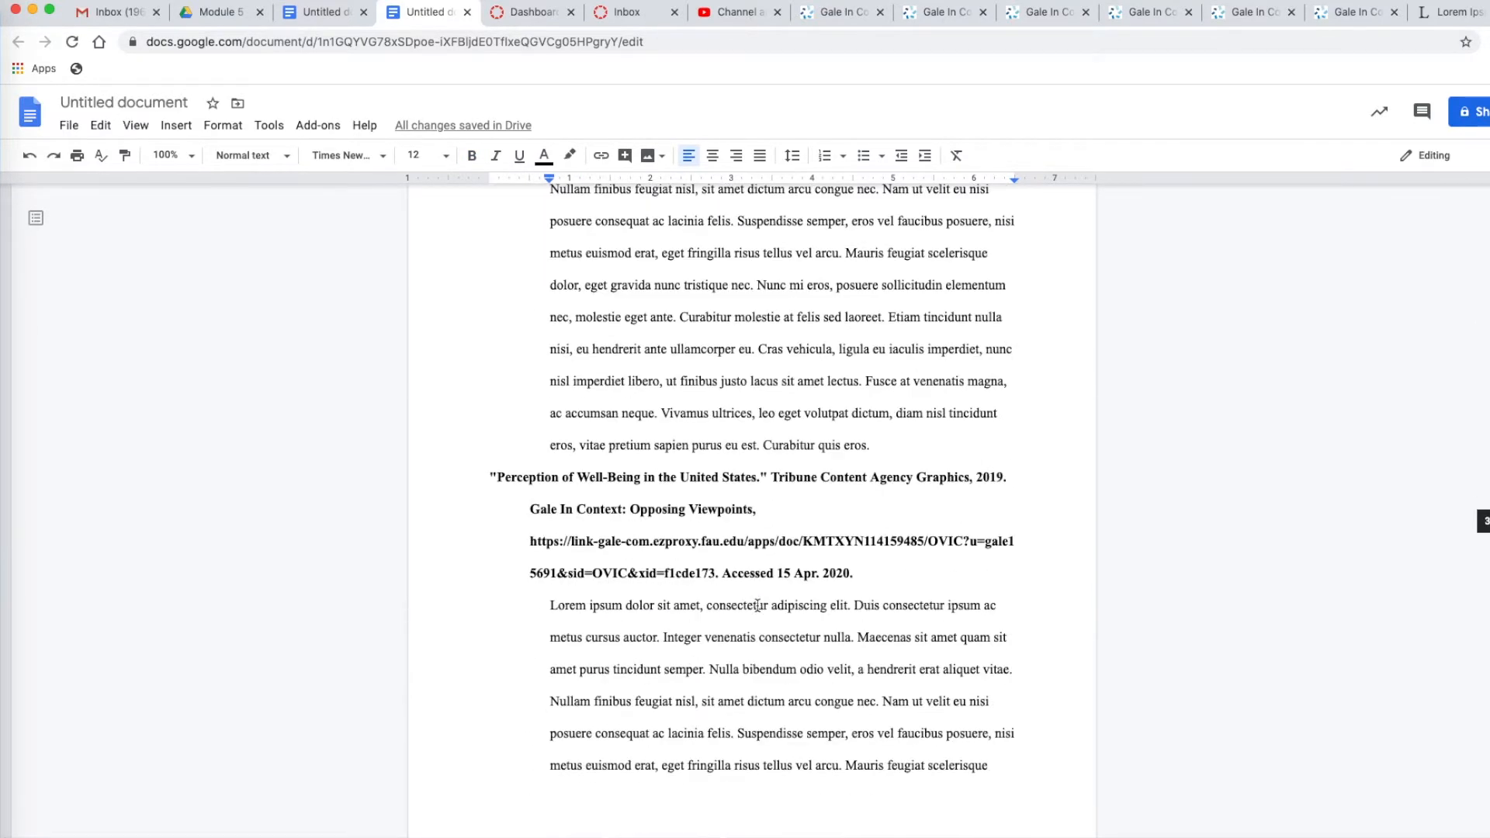
scroll(757, 605, "down", 3)
scroll(757, 606, "up", 15)
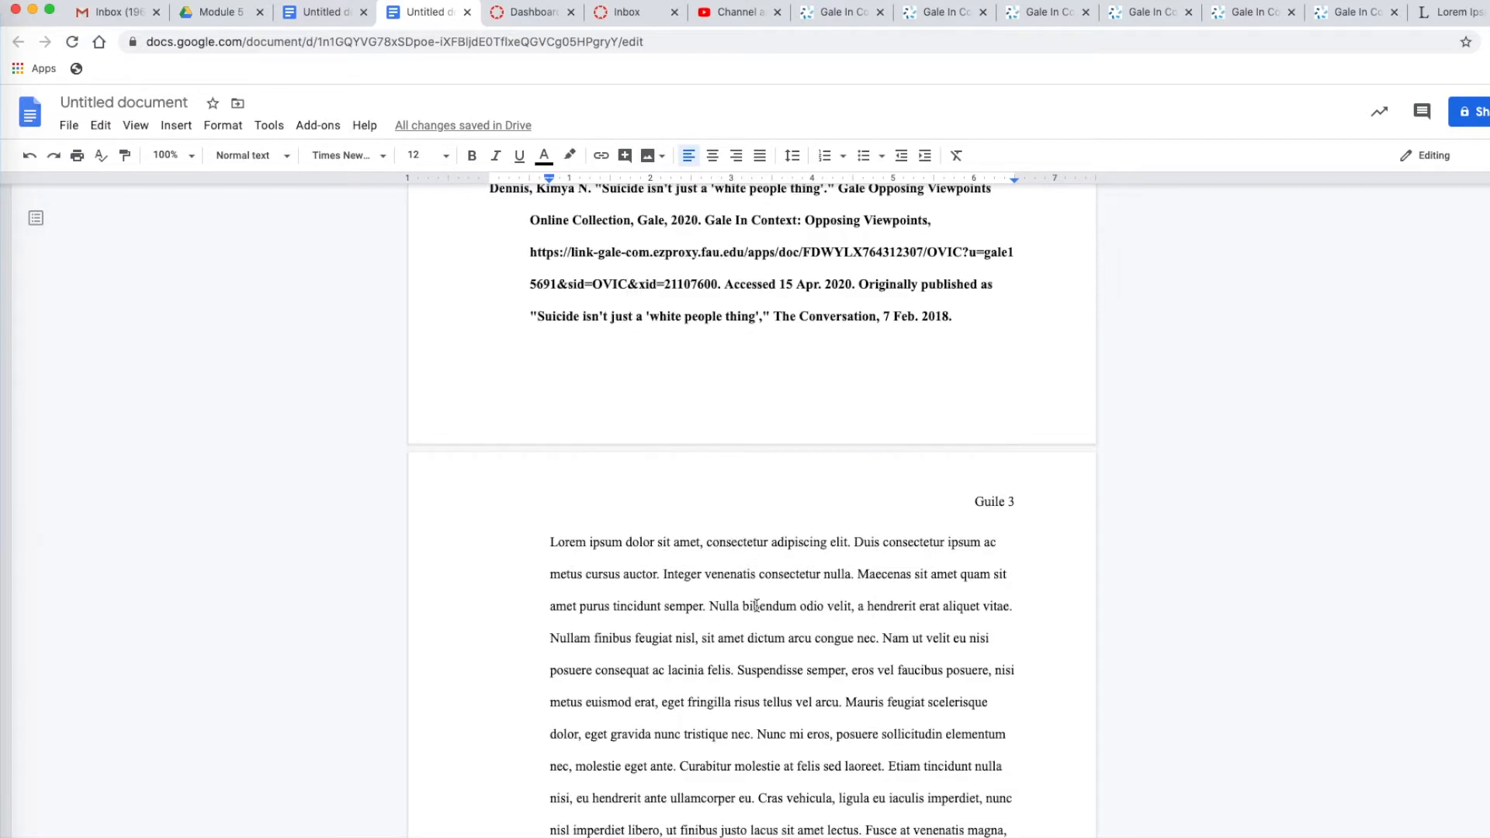
scroll(757, 607, "up", 10)
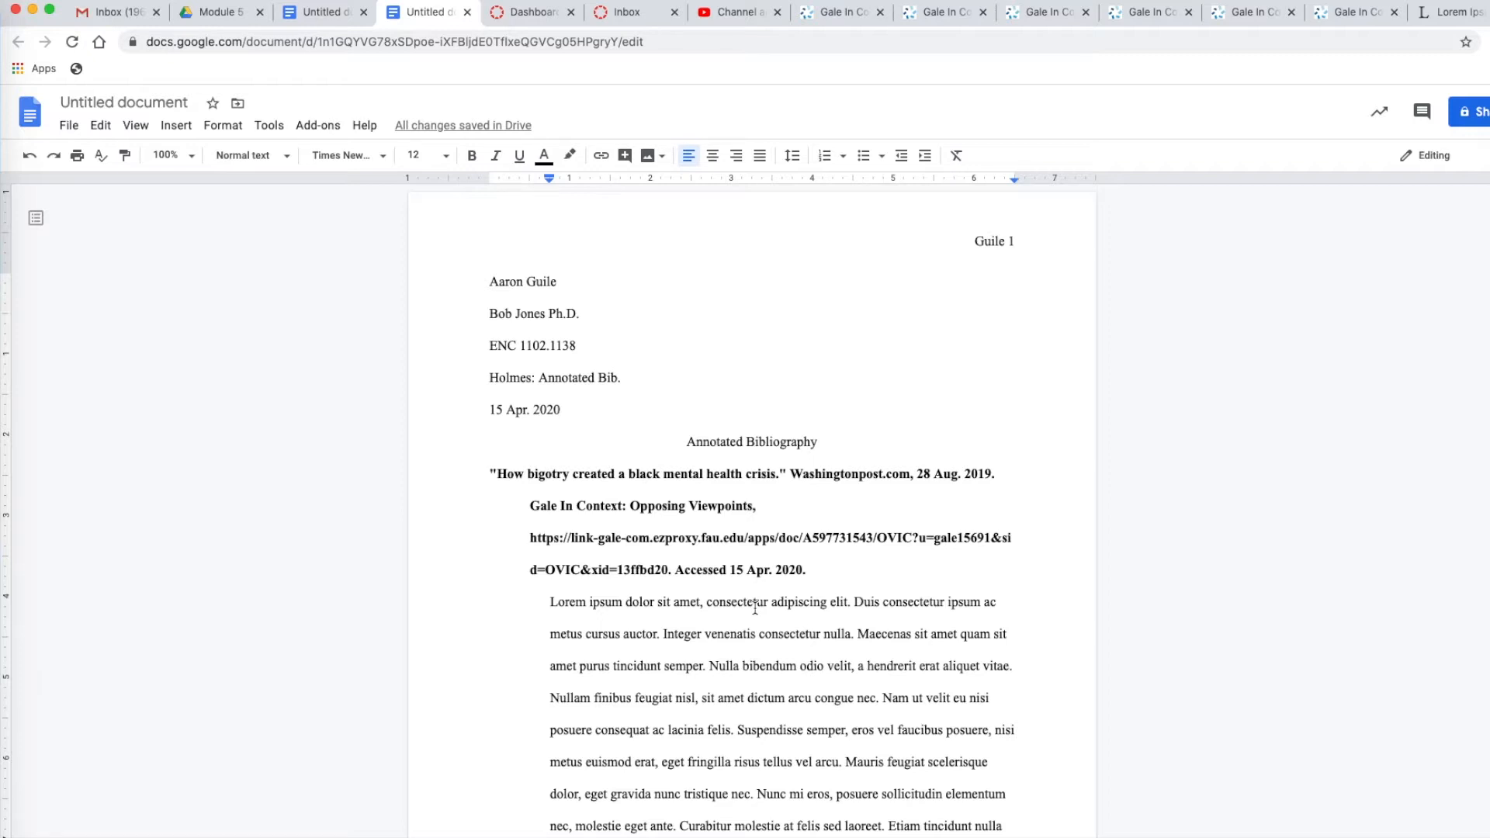
left_click(721, 538)
scroll(845, 647, "down", 5)
scroll(845, 647, "down", 11)
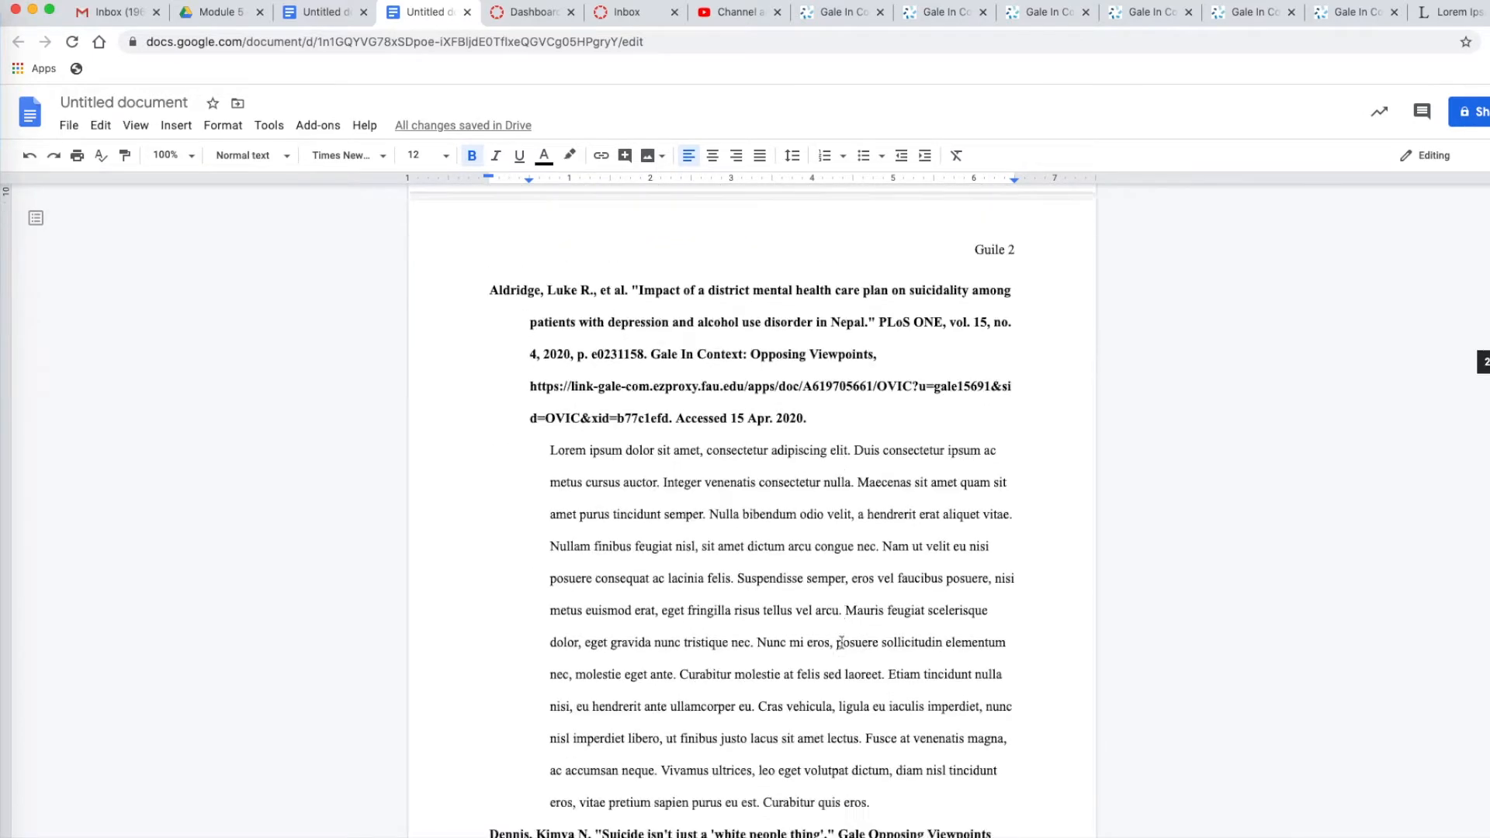
scroll(842, 642, "down", 9)
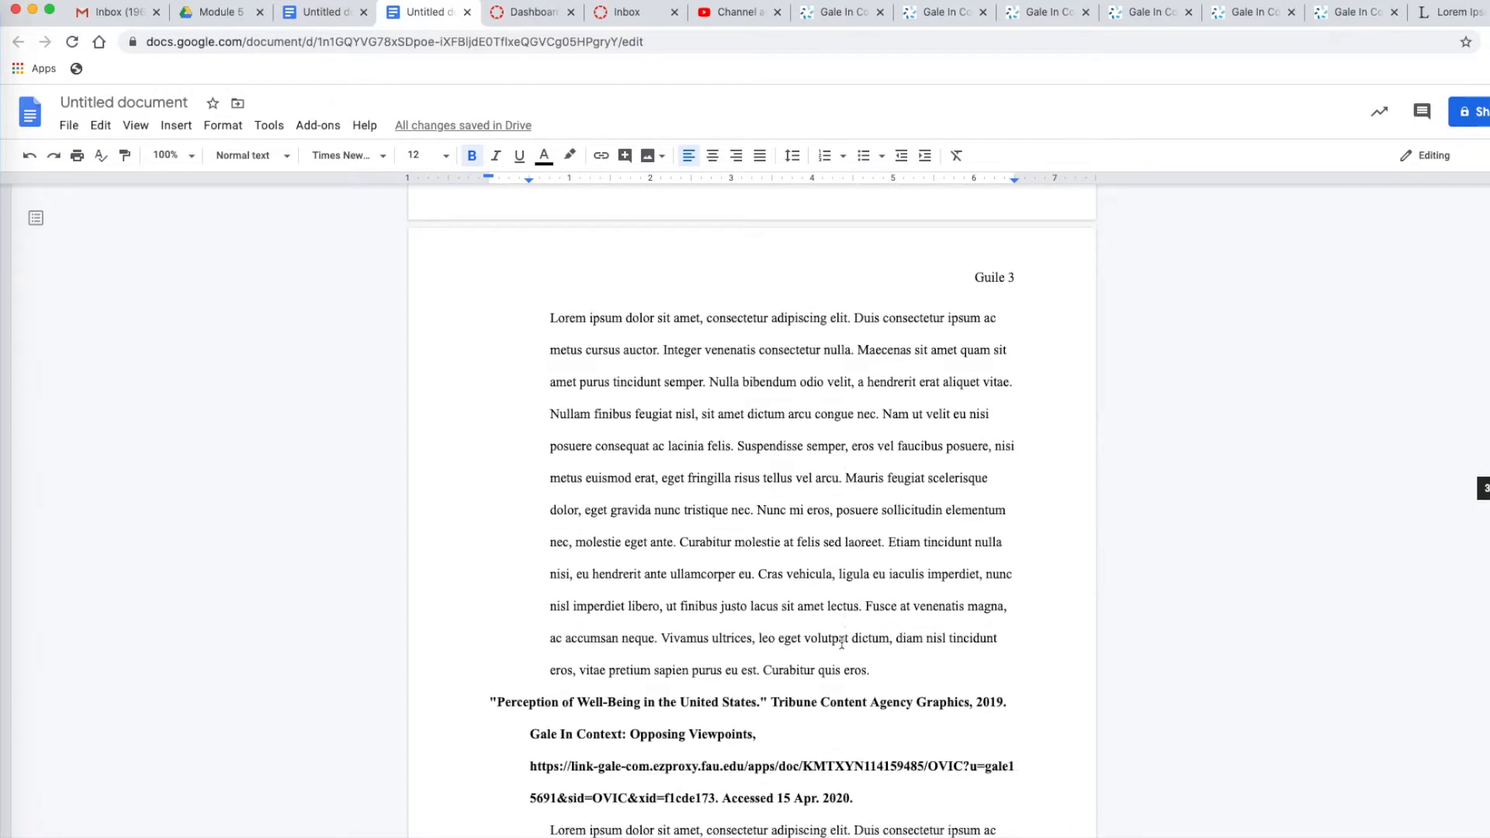
scroll(842, 643, "up", 20)
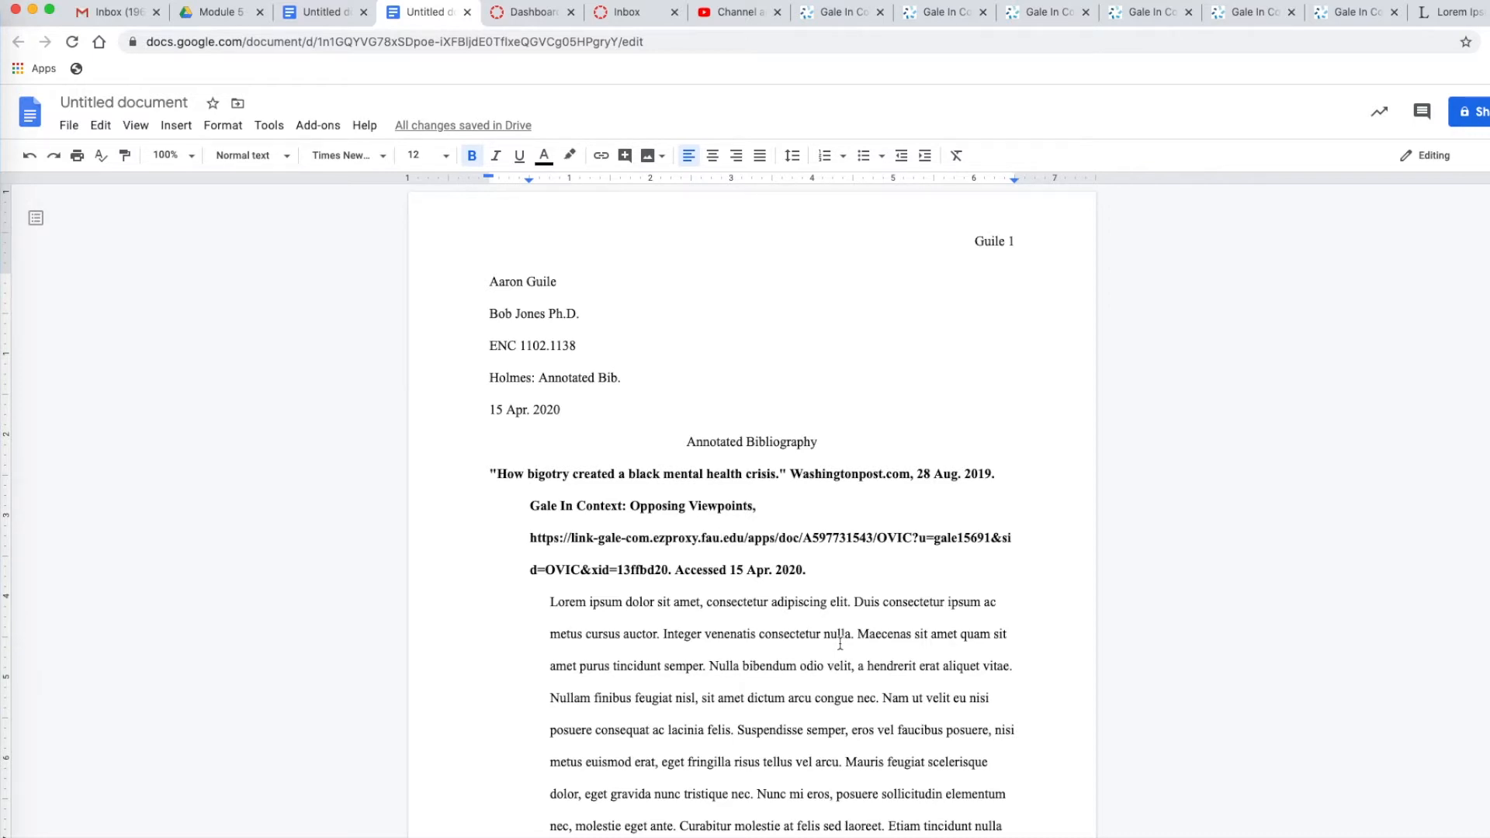
Open the Gale article "How bigotry created a black mental health crisis" and compare its MLA 8th Edition source citation with the article's byline
left_click(838, 12)
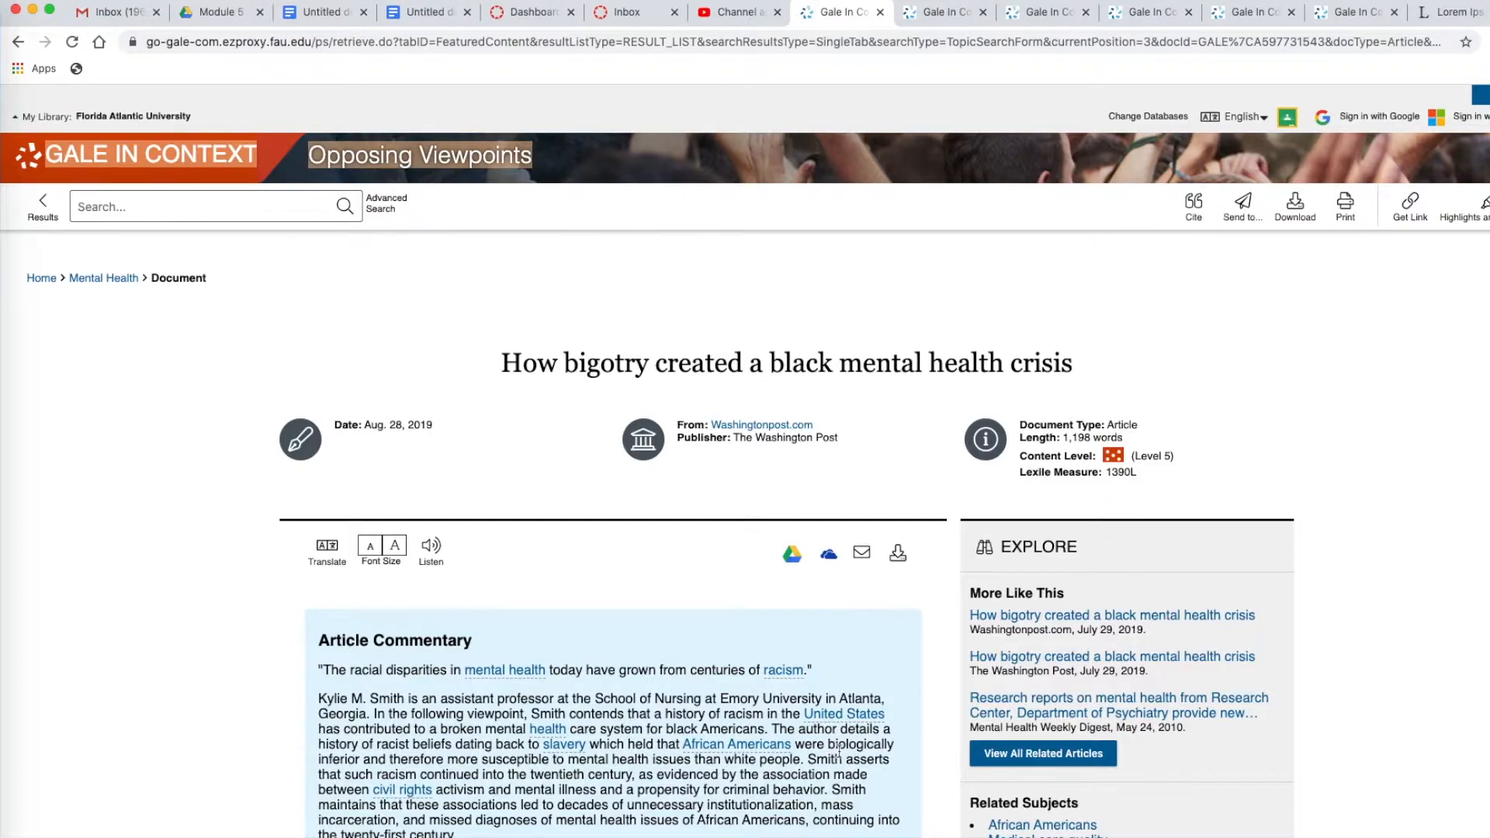
scroll(725, 661, "down", 20)
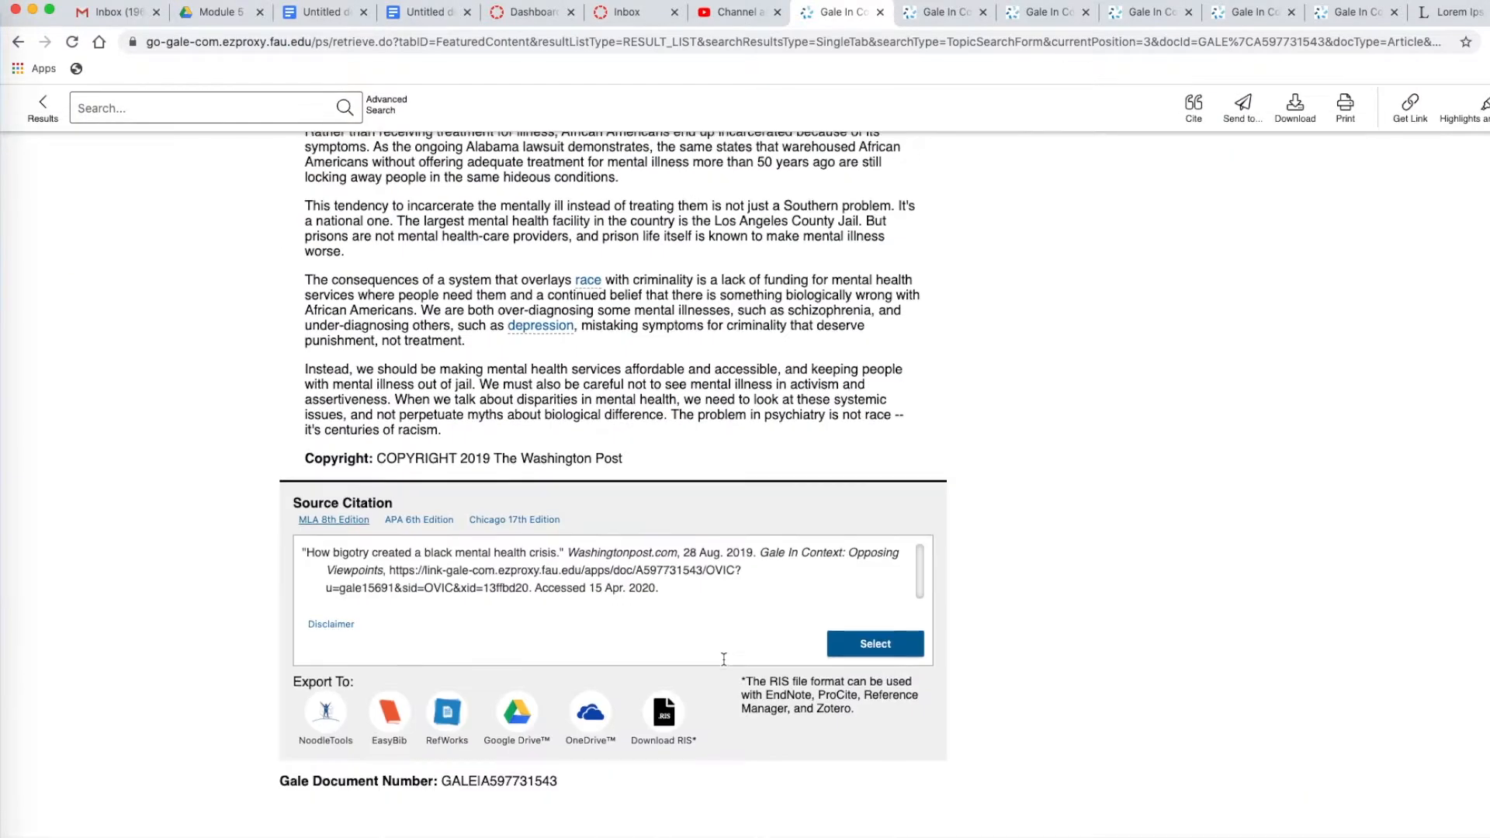
scroll(723, 659, "down", 1)
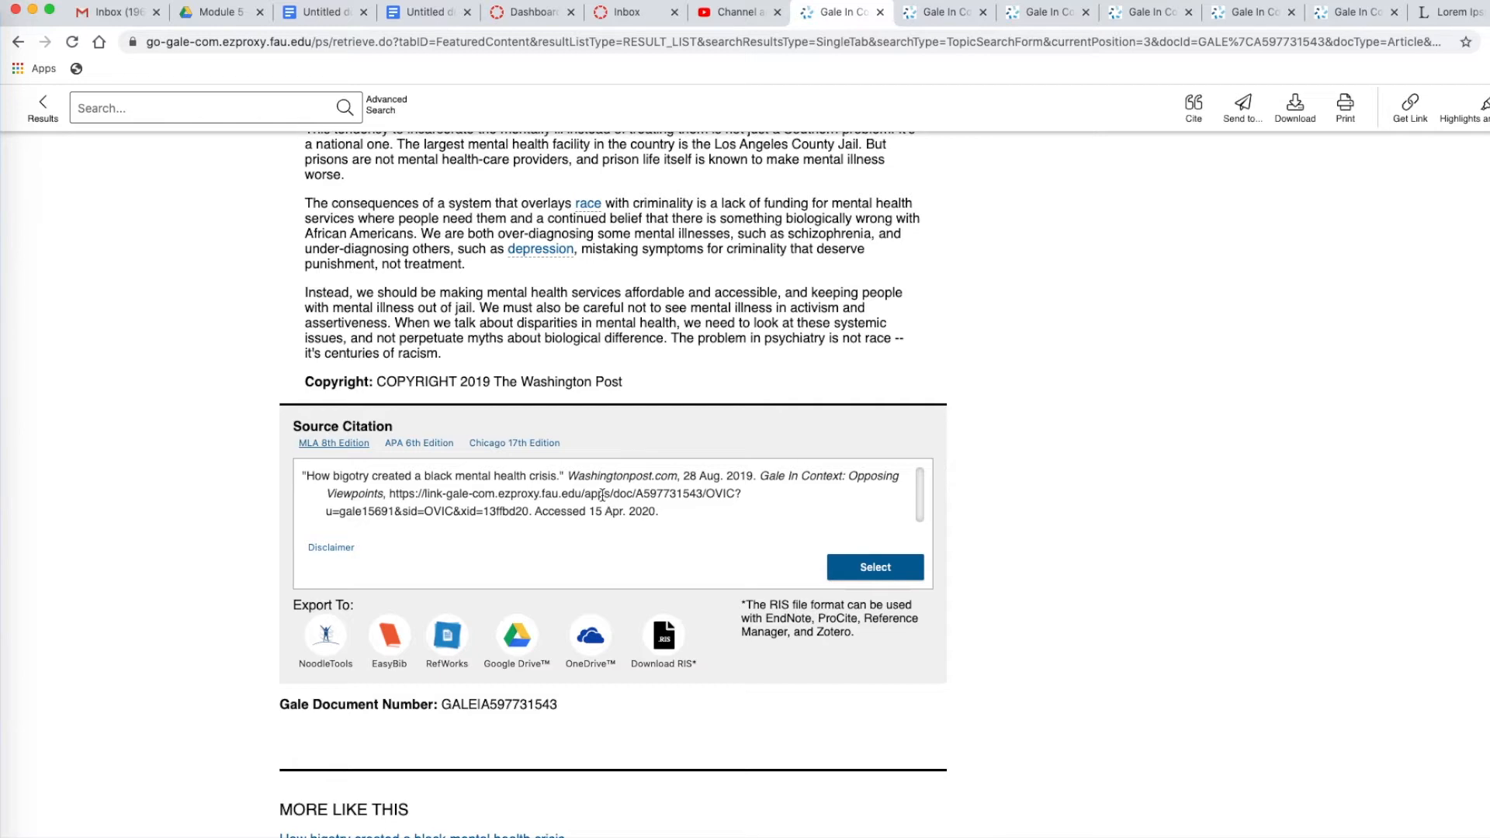
scroll(609, 506, "up", 10)
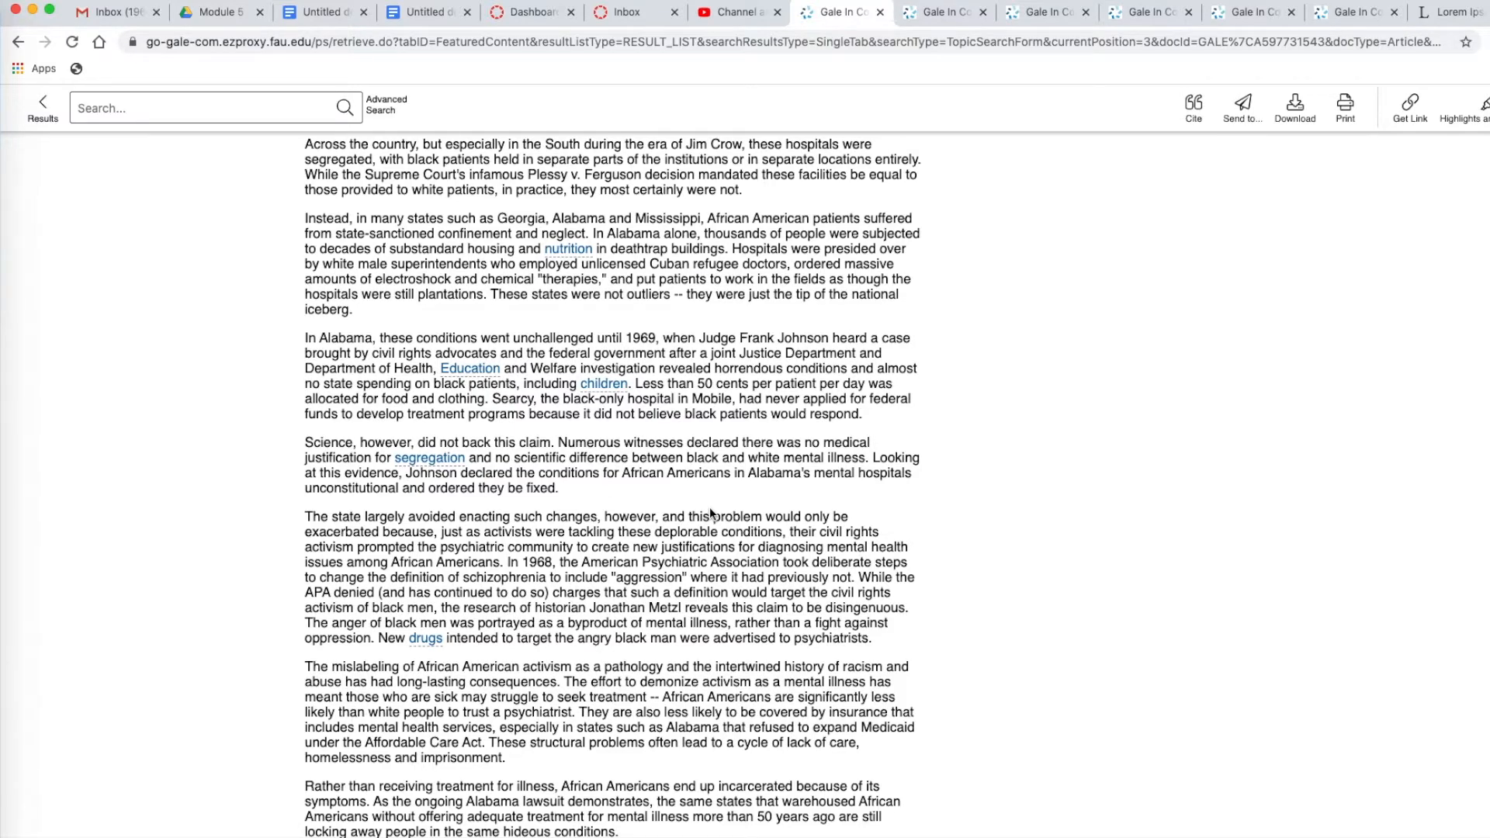
scroll(738, 531, "up", 9)
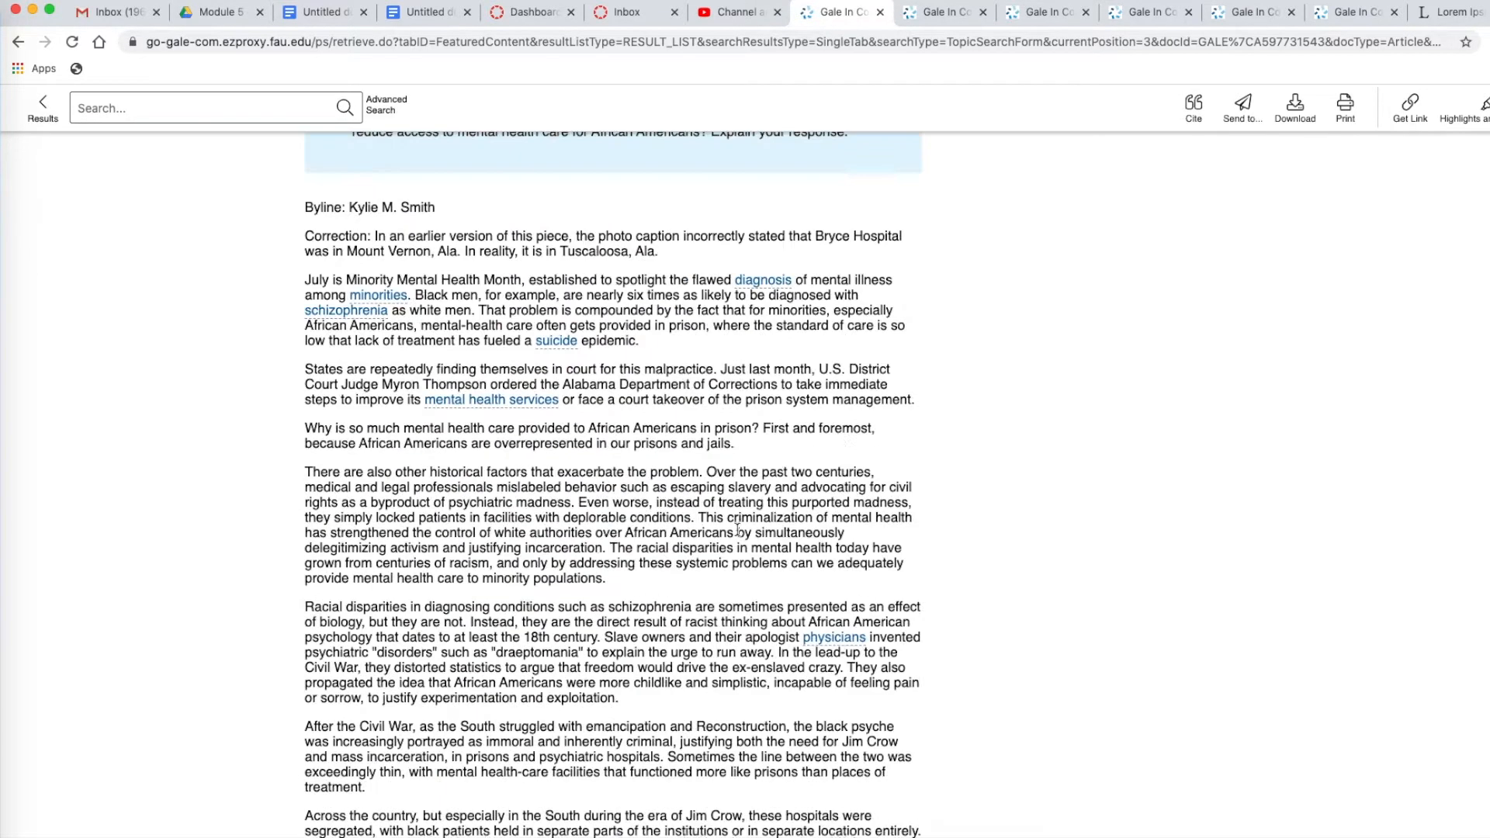
scroll(737, 531, "up", 2)
scroll(738, 531, "down", 1)
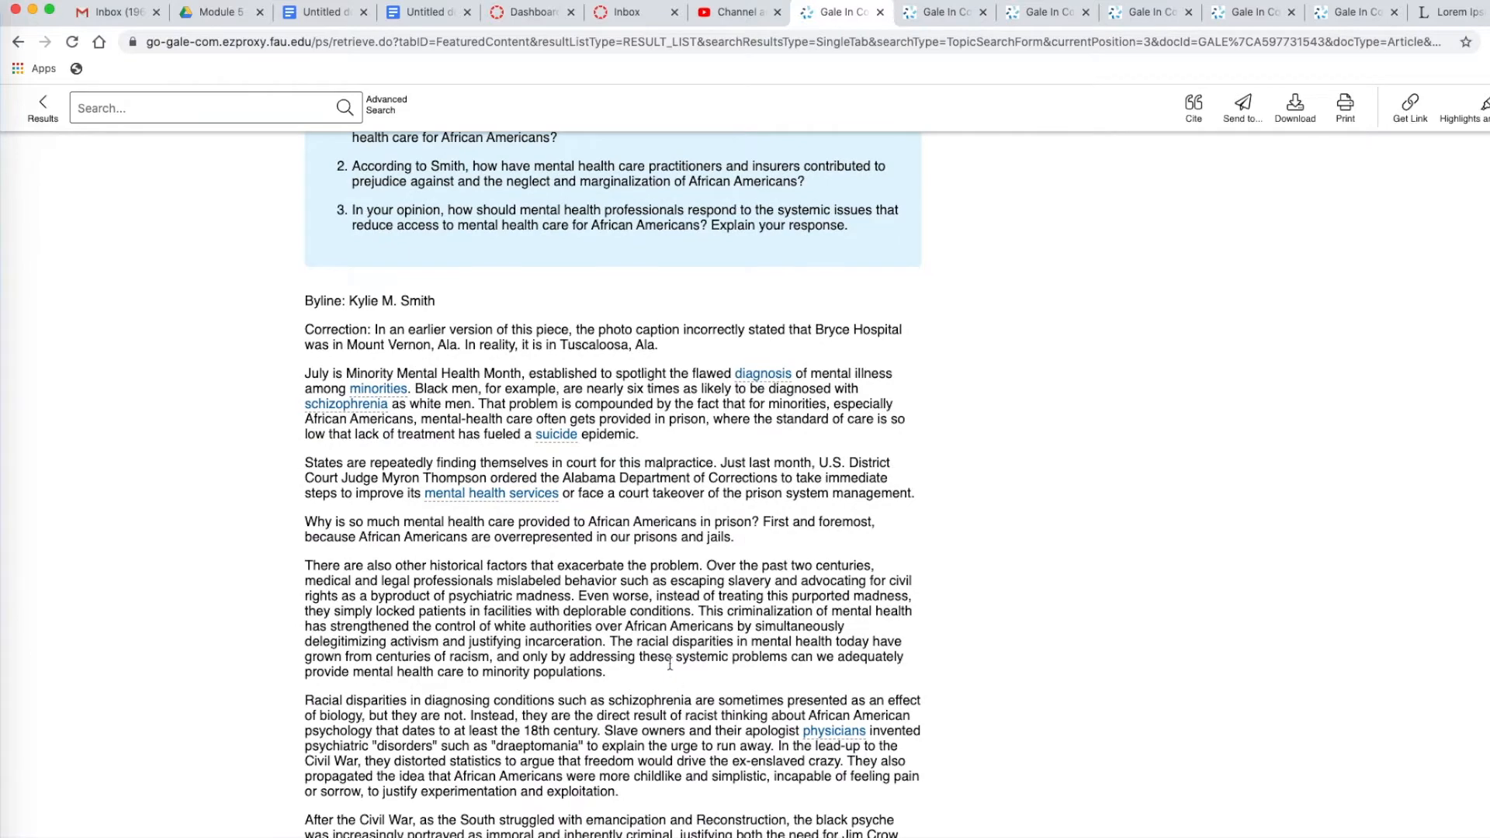
scroll(706, 654, "down", 12)
scroll(707, 654, "down", 7)
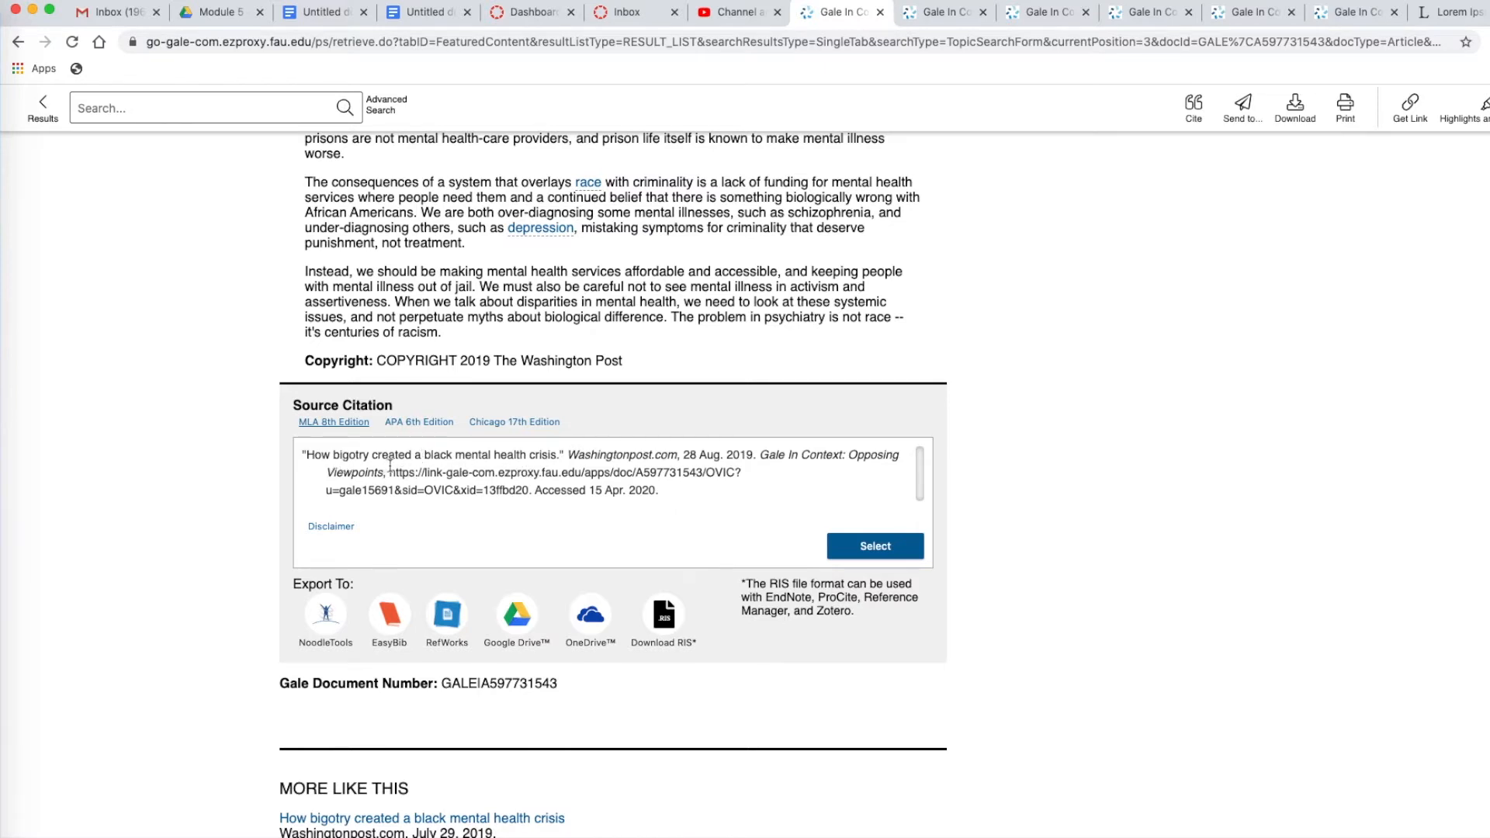
scroll(661, 319, "up", 15)
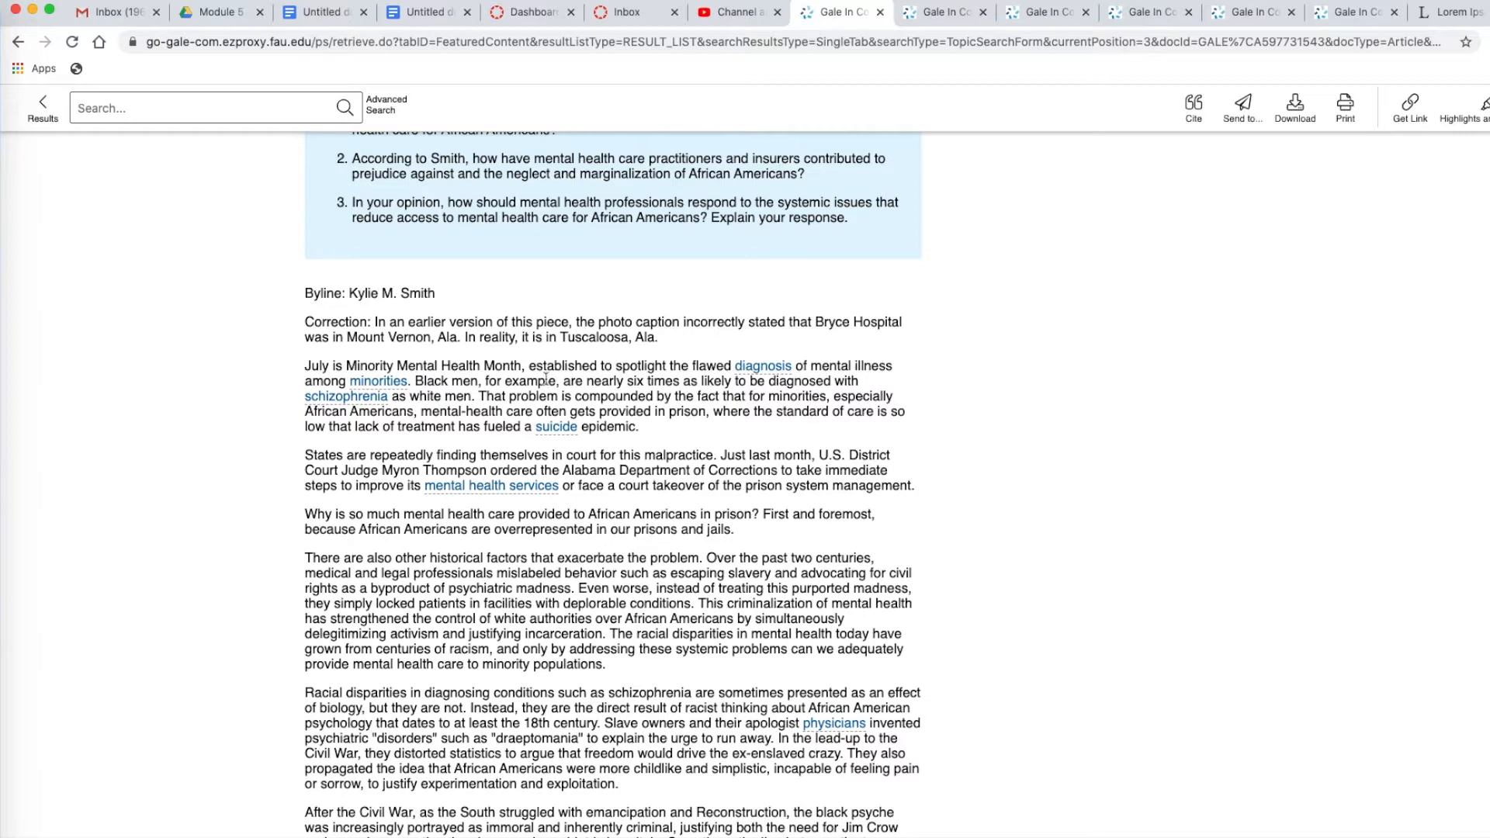
scroll(575, 394, "up", 5)
scroll(576, 395, "up", 4)
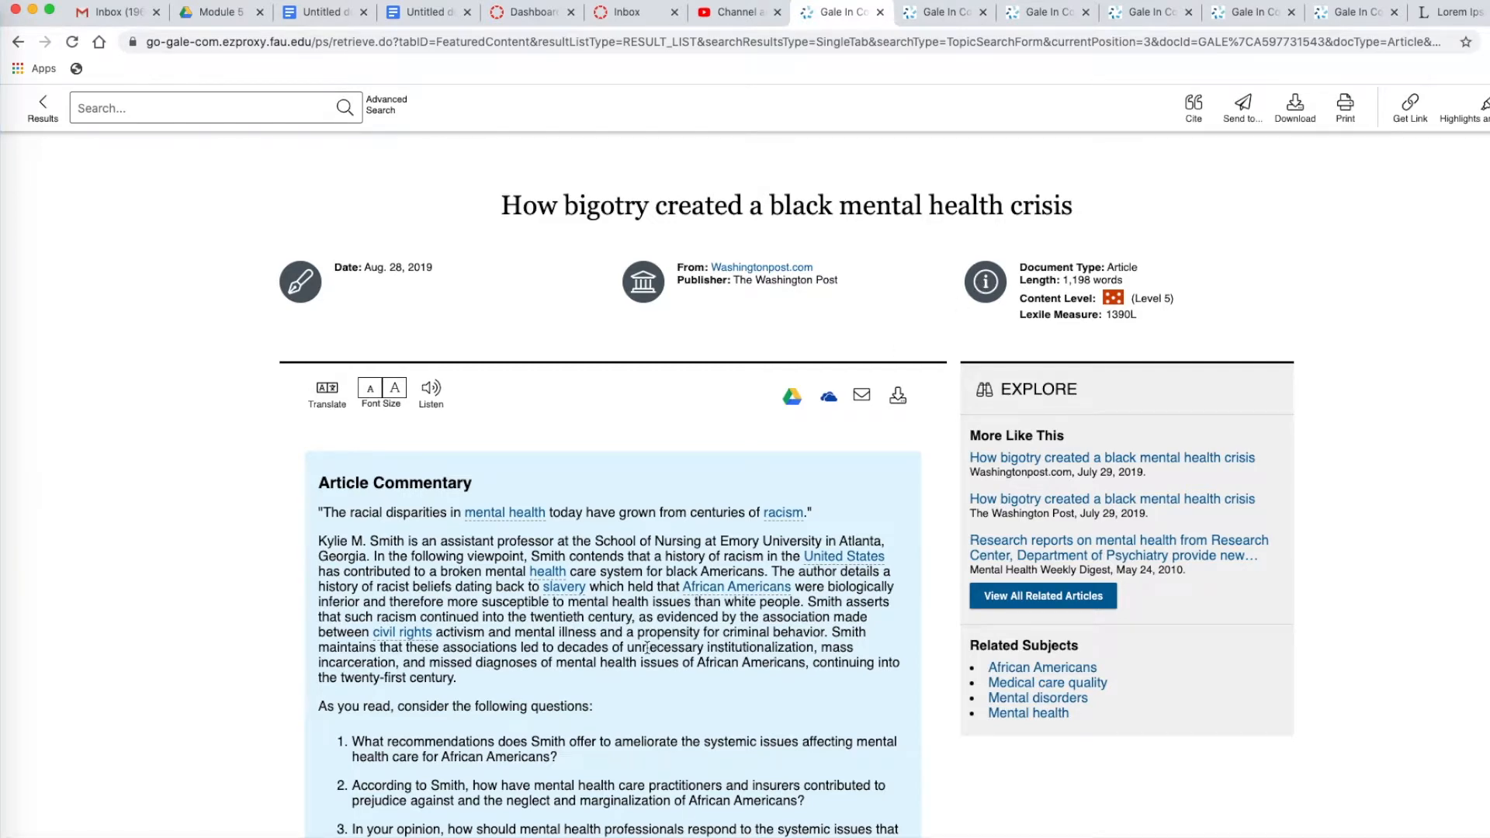
scroll(647, 647, "down", 5)
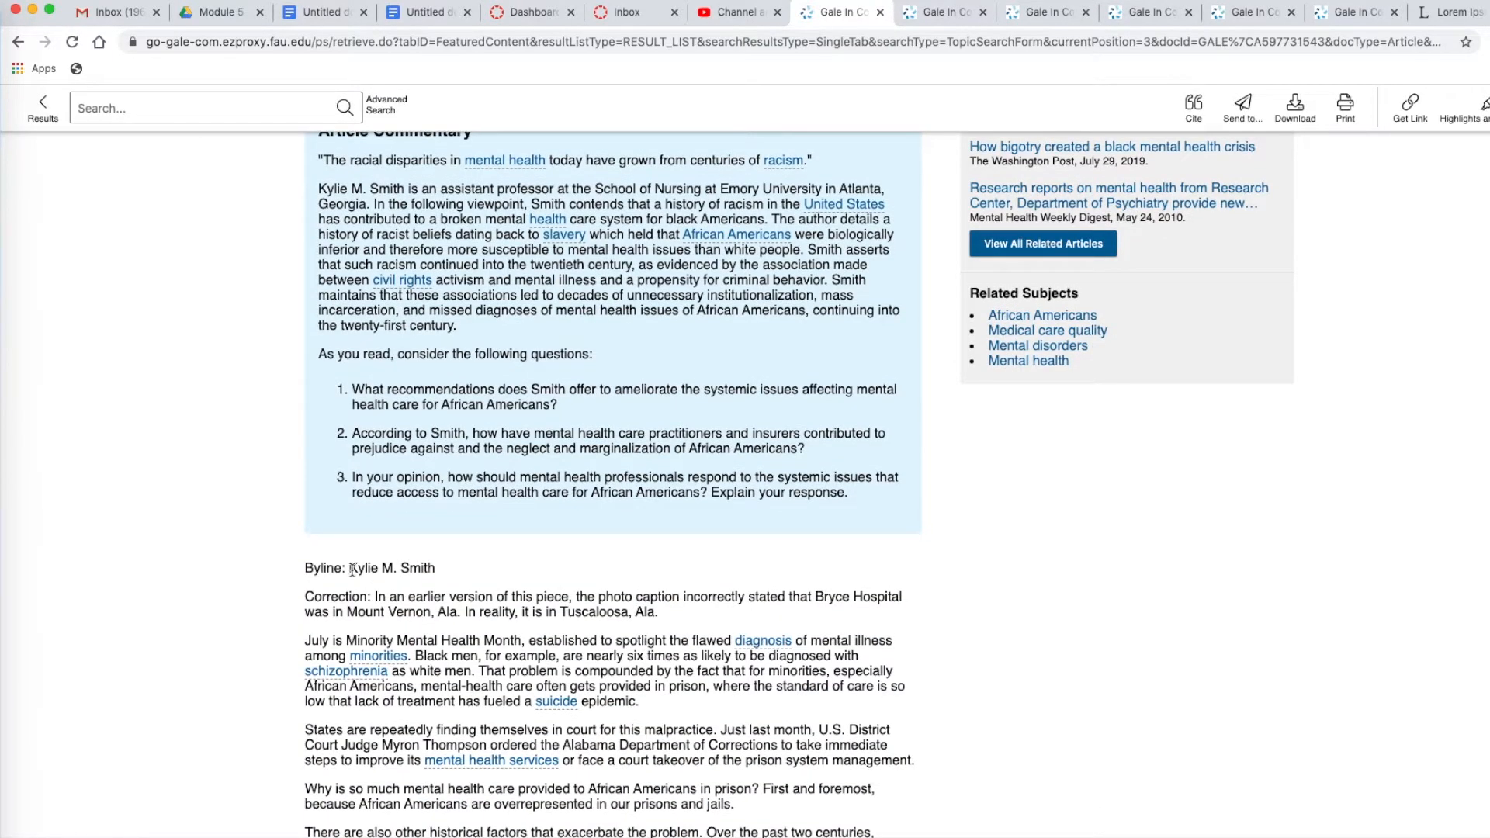
Copy the author's full name from the article's byline to the start of the bibliography's first citation, followed by a period
left_click_drag(350, 569, 432, 571)
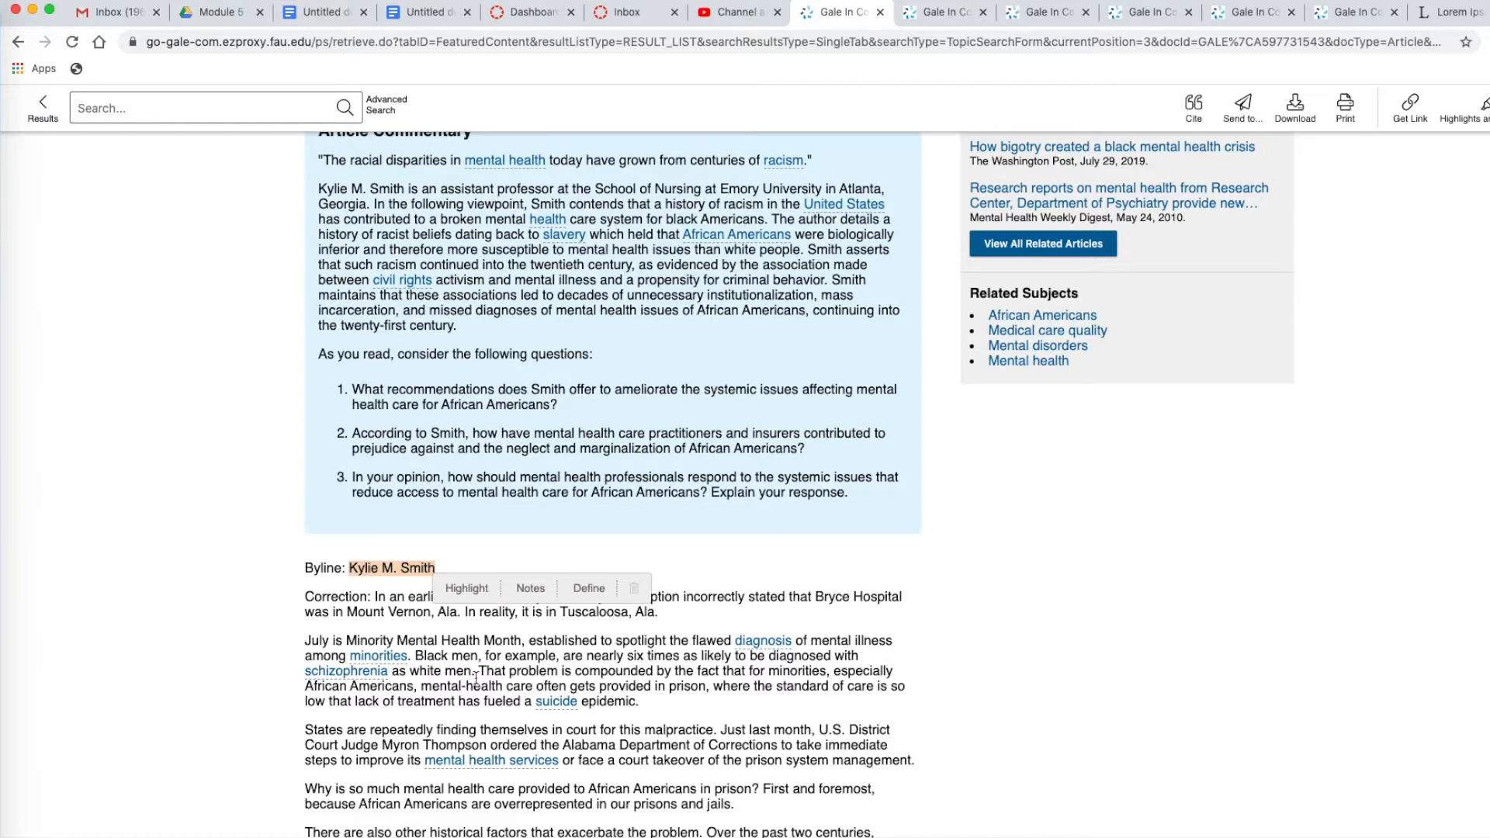
left_click(318, 14)
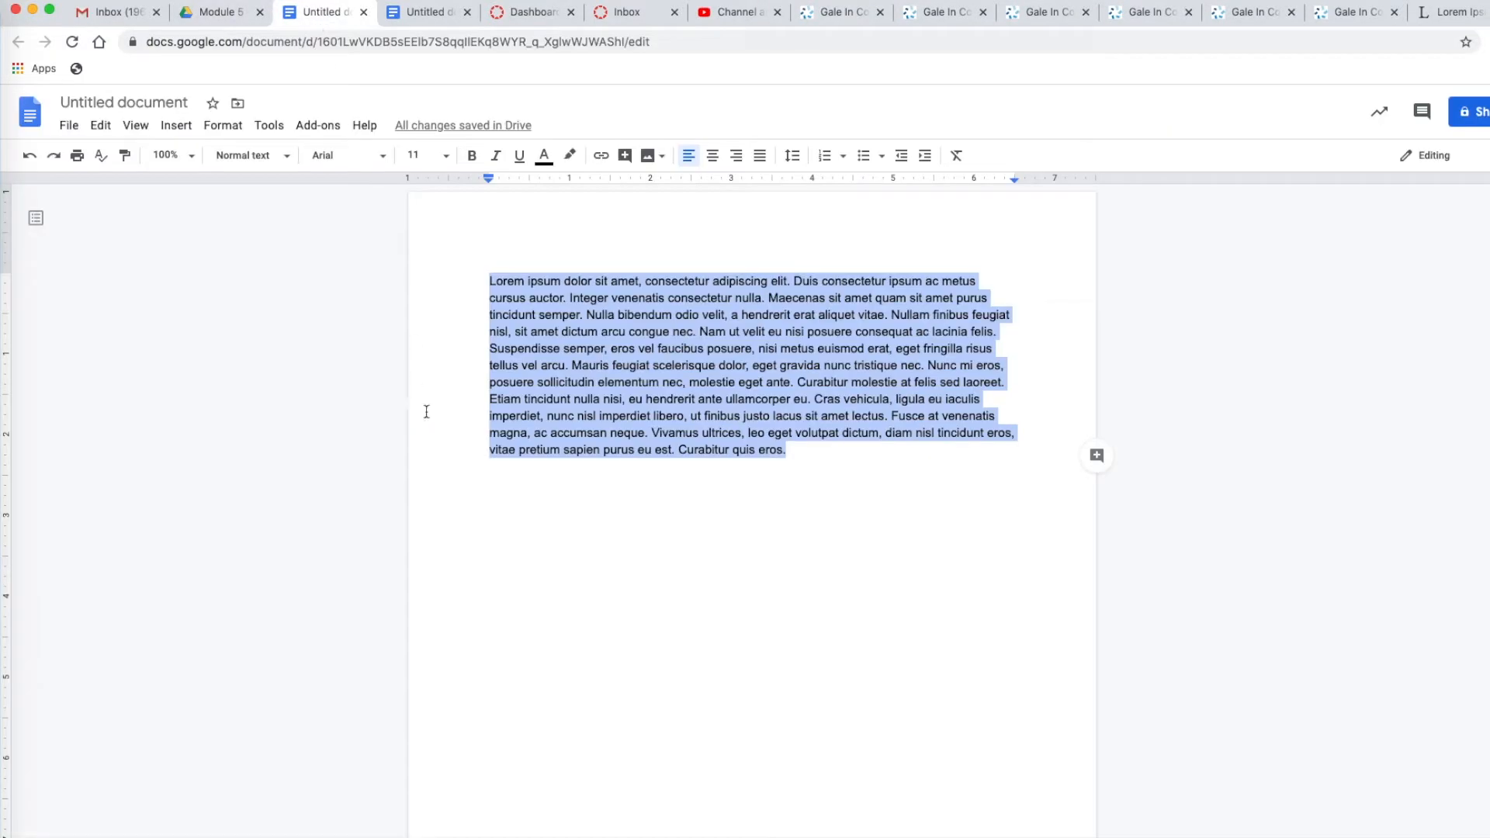
left_click(419, 14)
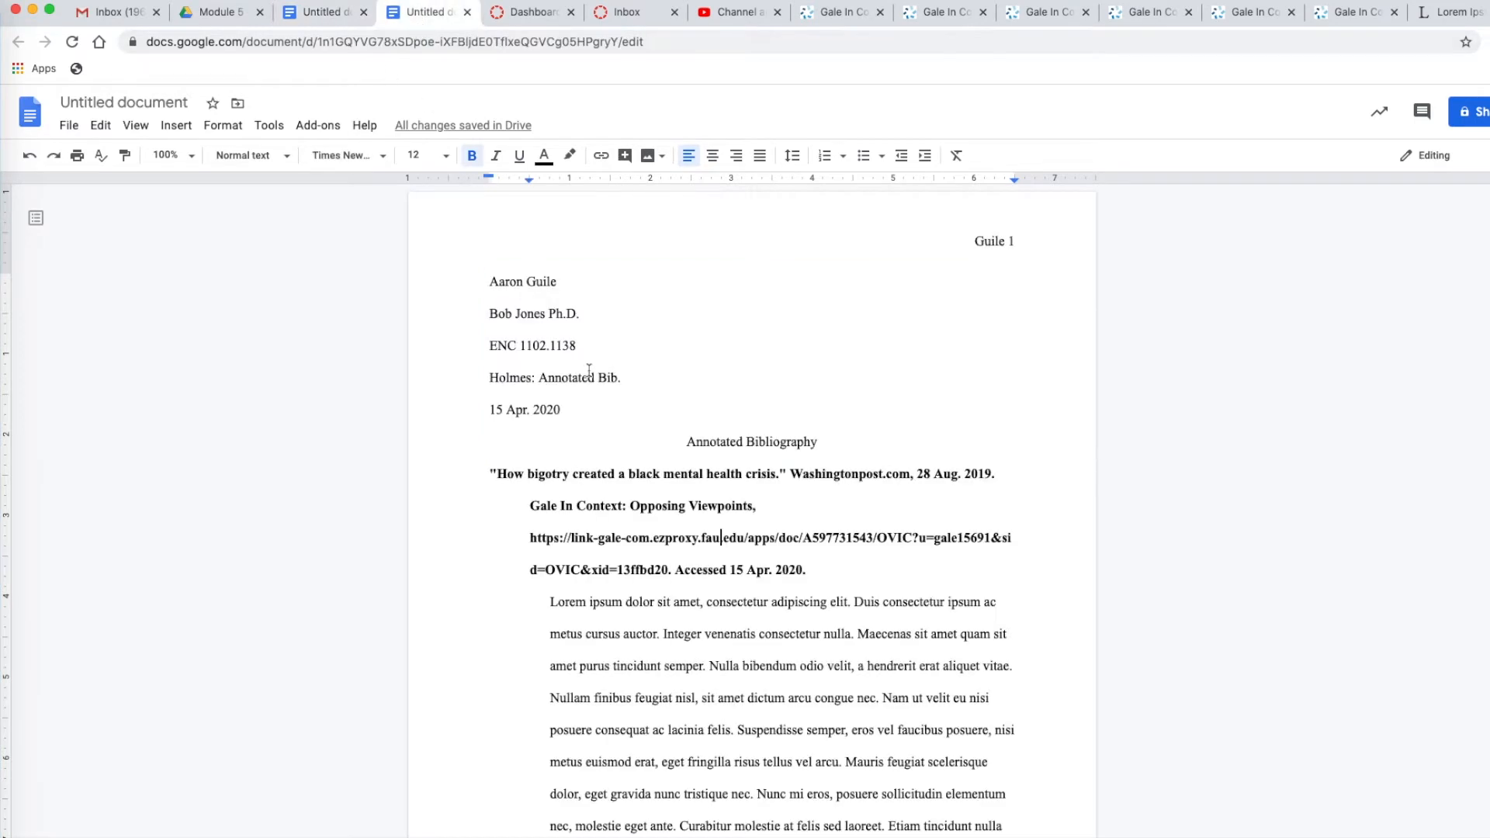
left_click(491, 473)
type("Kylie M. Smith")
type(".")
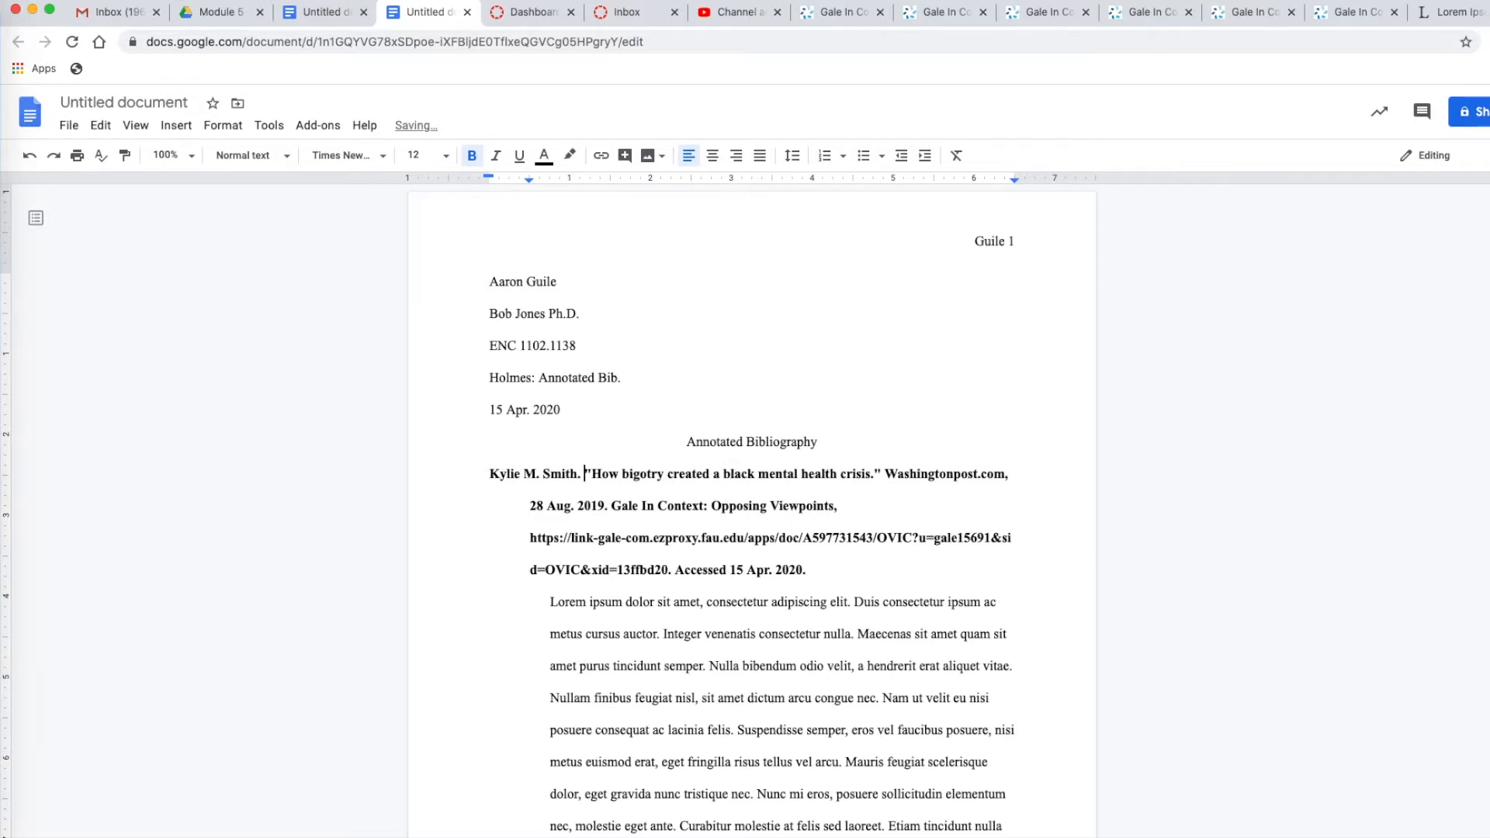
Rearrange the author's name in the first citation as last name, comma, first name and middle initial, ending with a single period
left_click_drag(544, 475, 490, 475)
key("BackSpace")
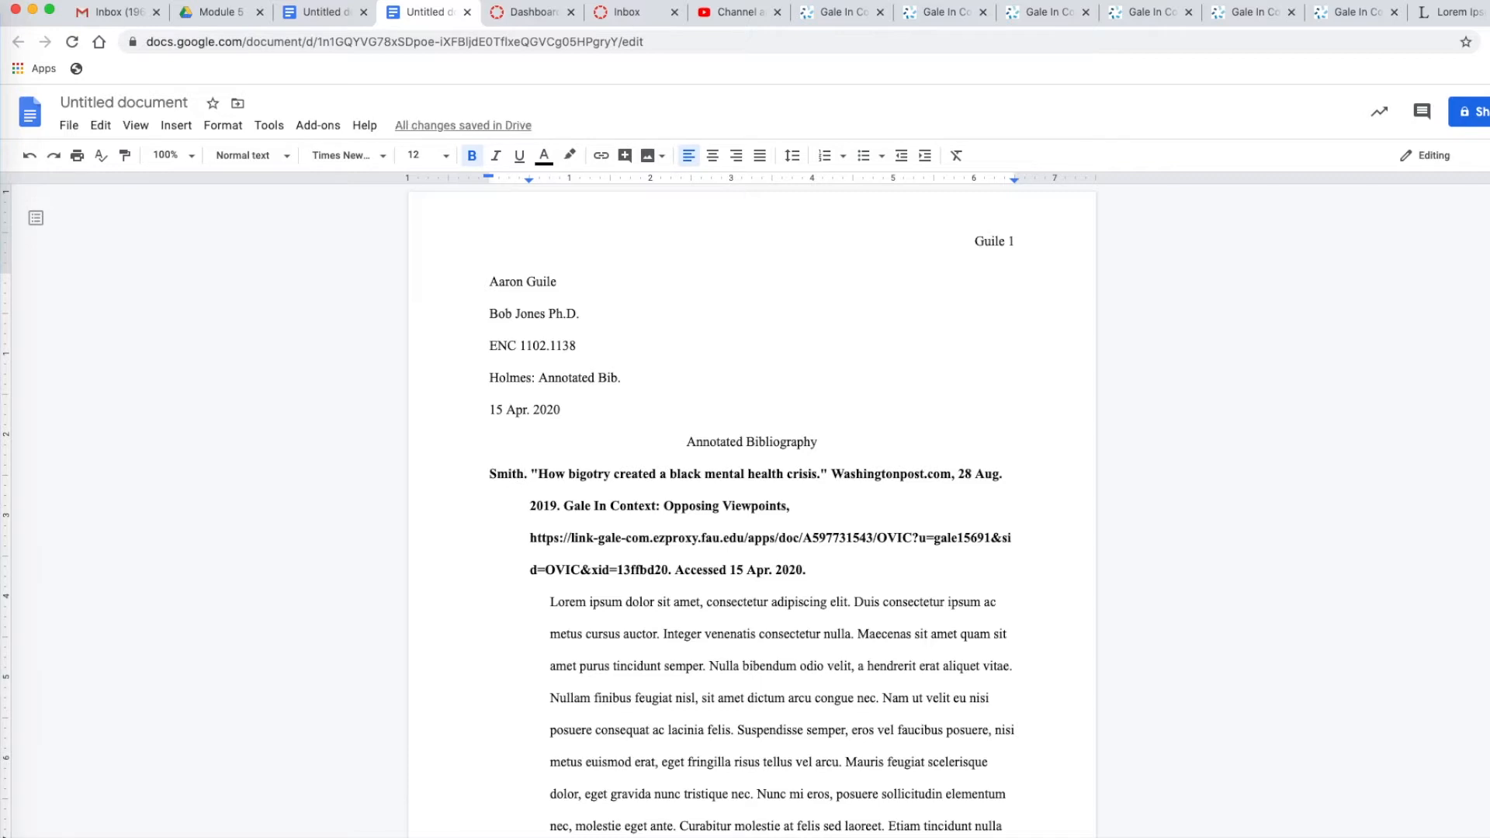
left_click(527, 474)
key("BackSpace")
type(",")
type(" Kylie M.")
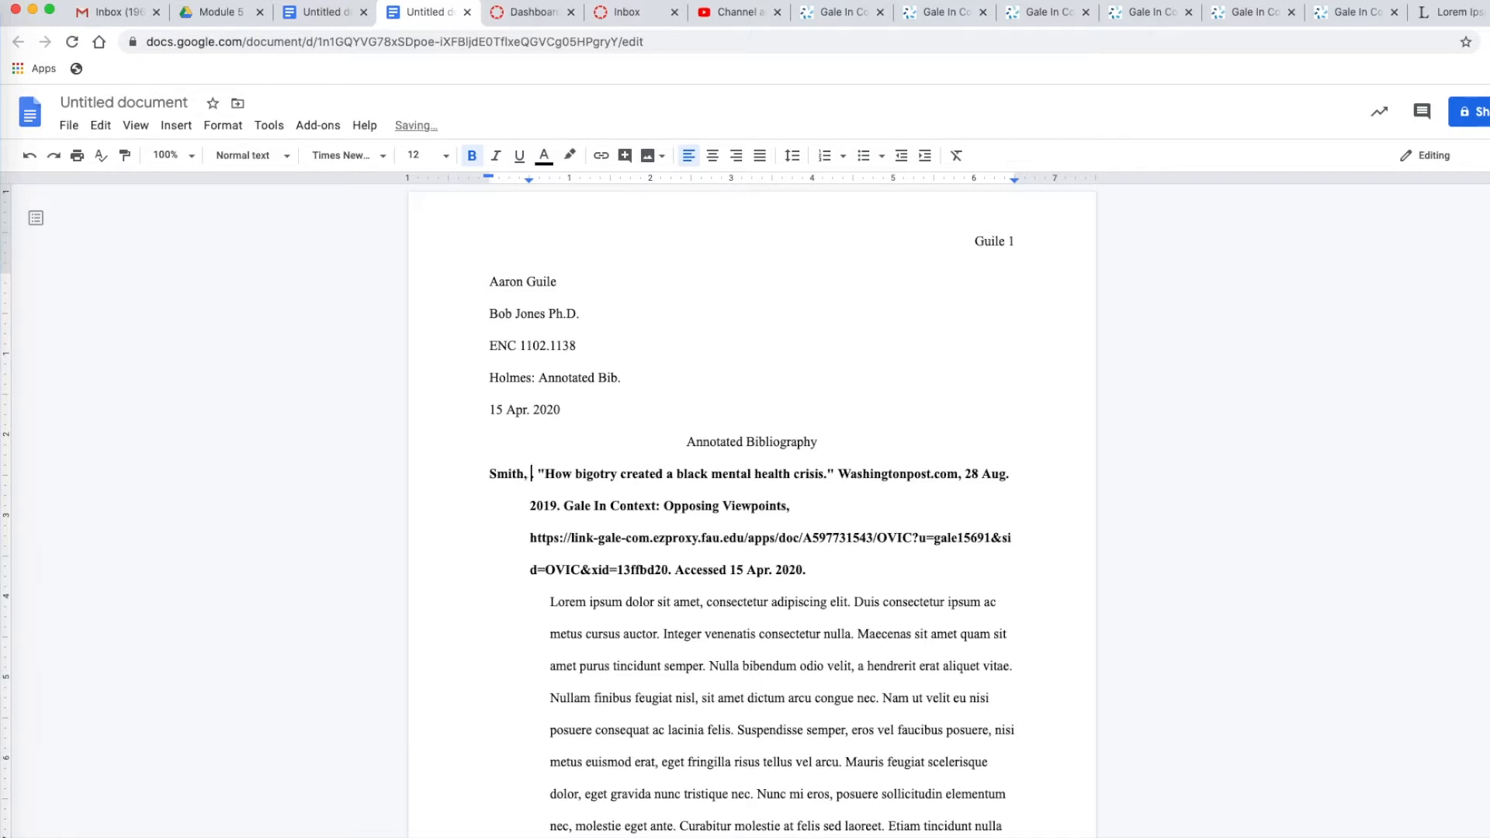
key("BackSpace")
key("BackSpace")
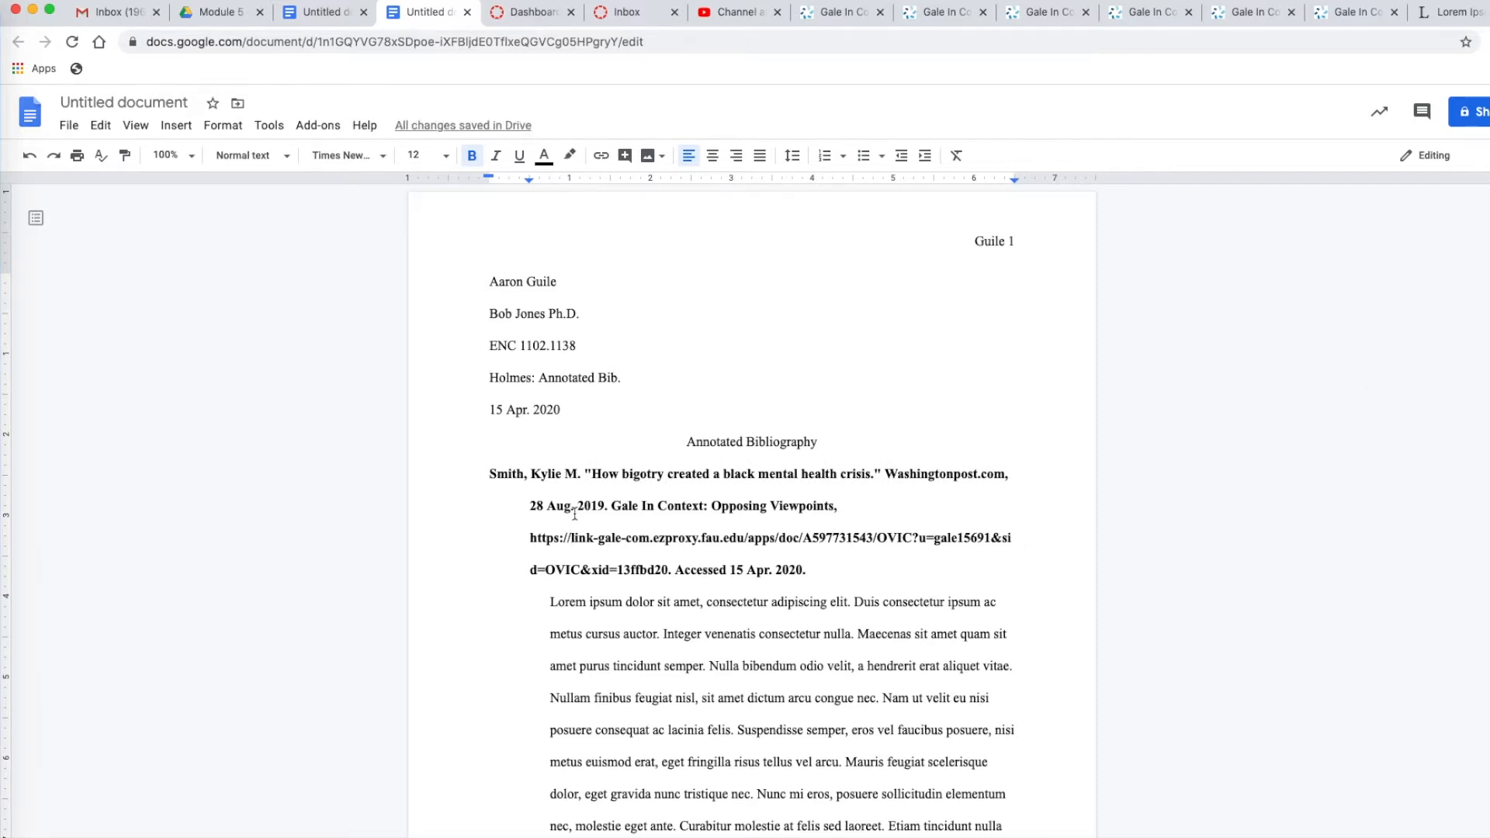
type(".")
Review the Gale article from its byline down to its MLA 8th Edition source citation
left_click(838, 17)
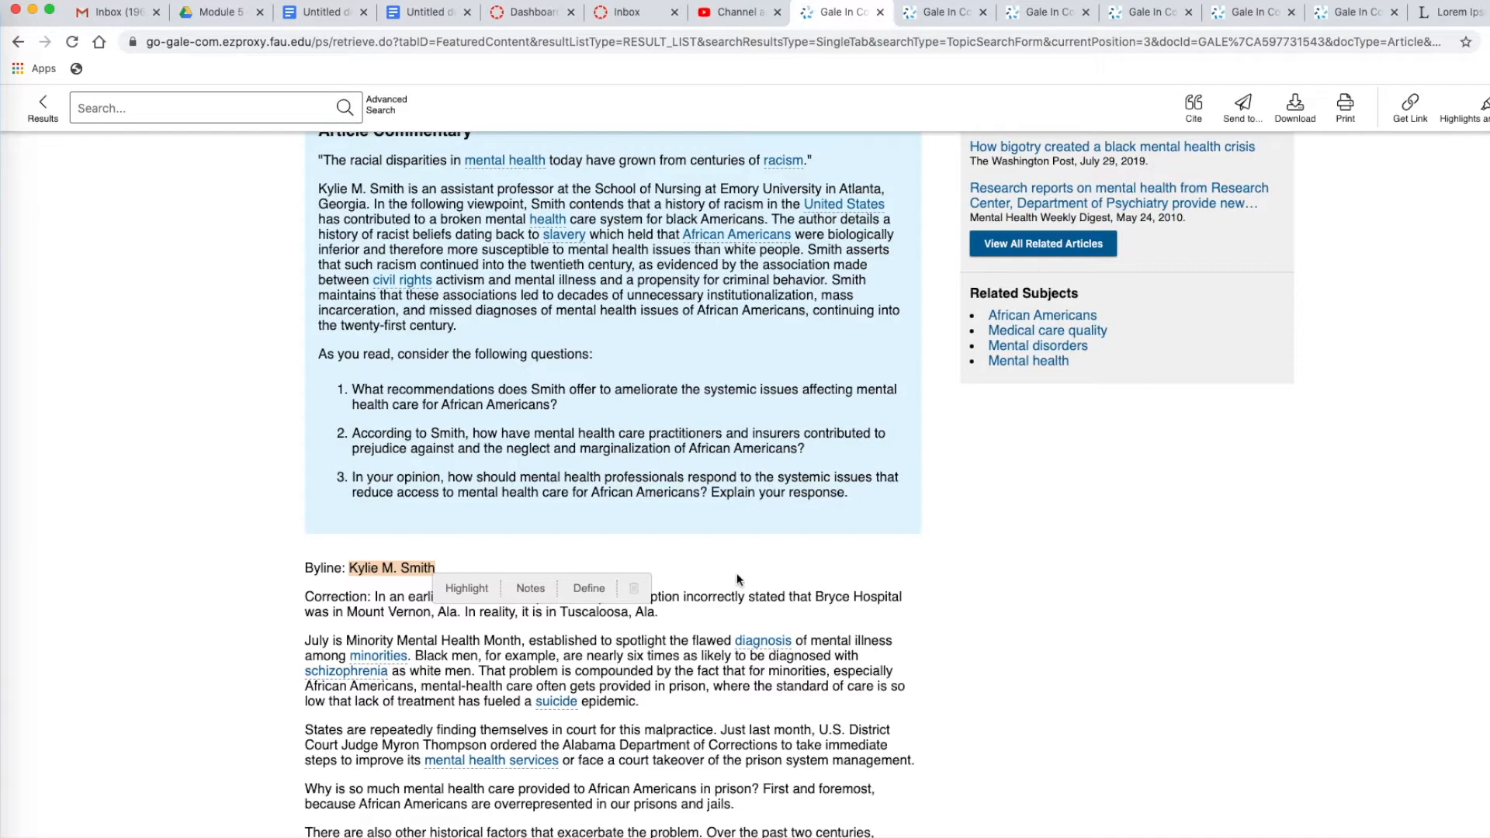
left_click(857, 672)
scroll(834, 671, "down", 15)
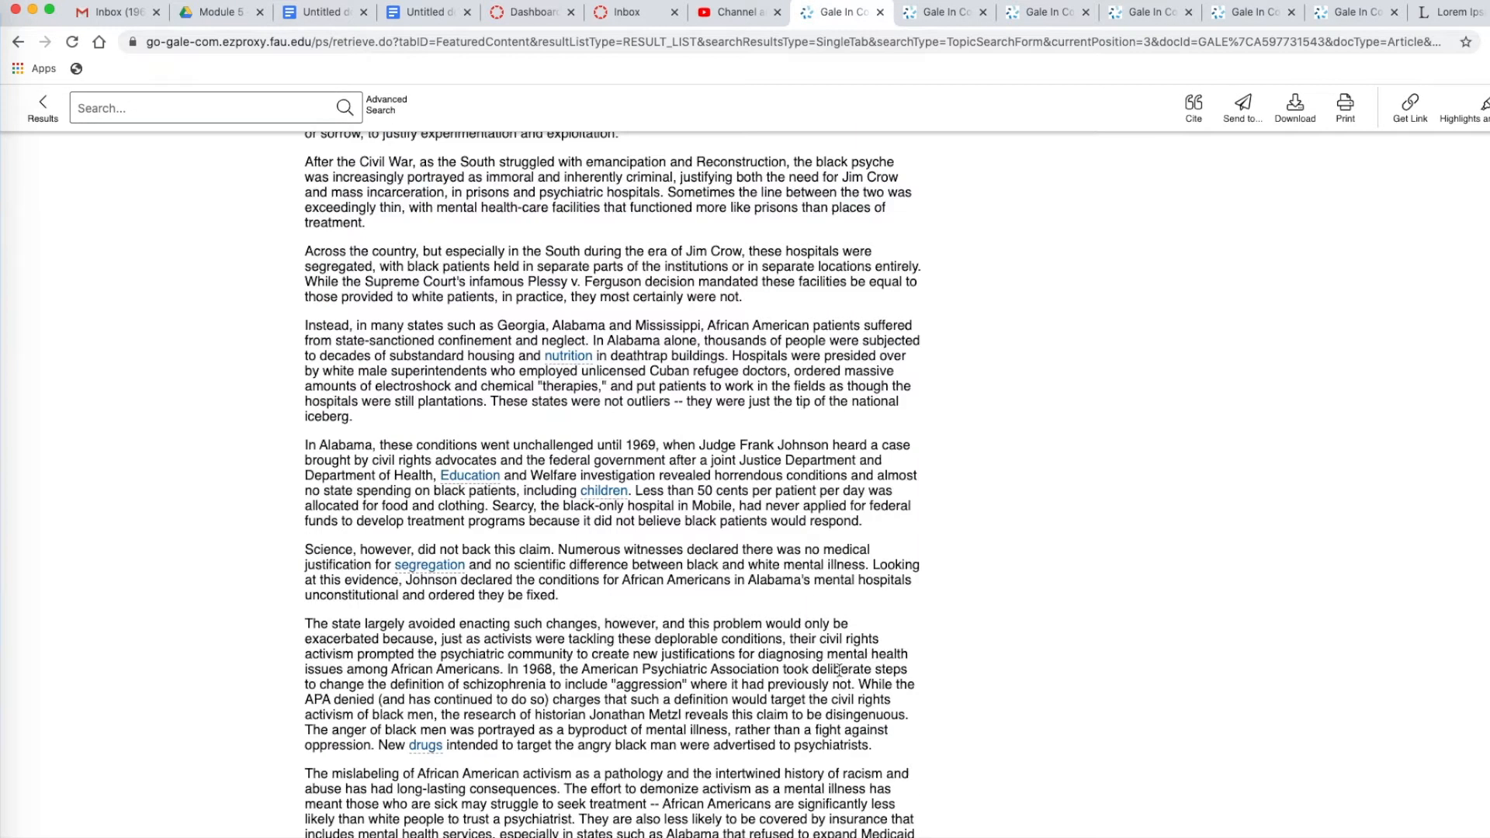
scroll(839, 669, "down", 8)
scroll(834, 664, "up", 12)
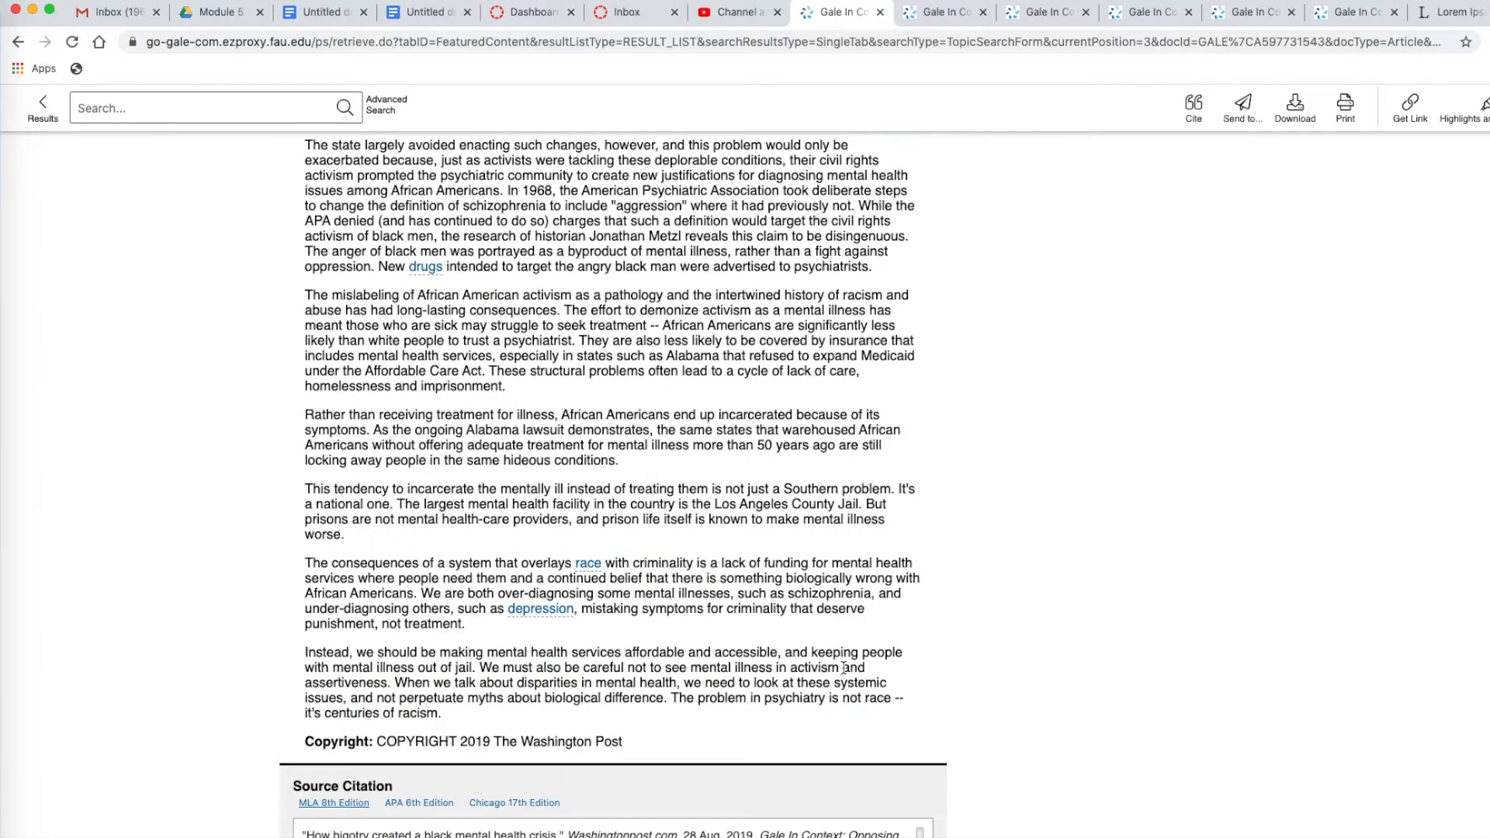
scroll(832, 658, "up", 9)
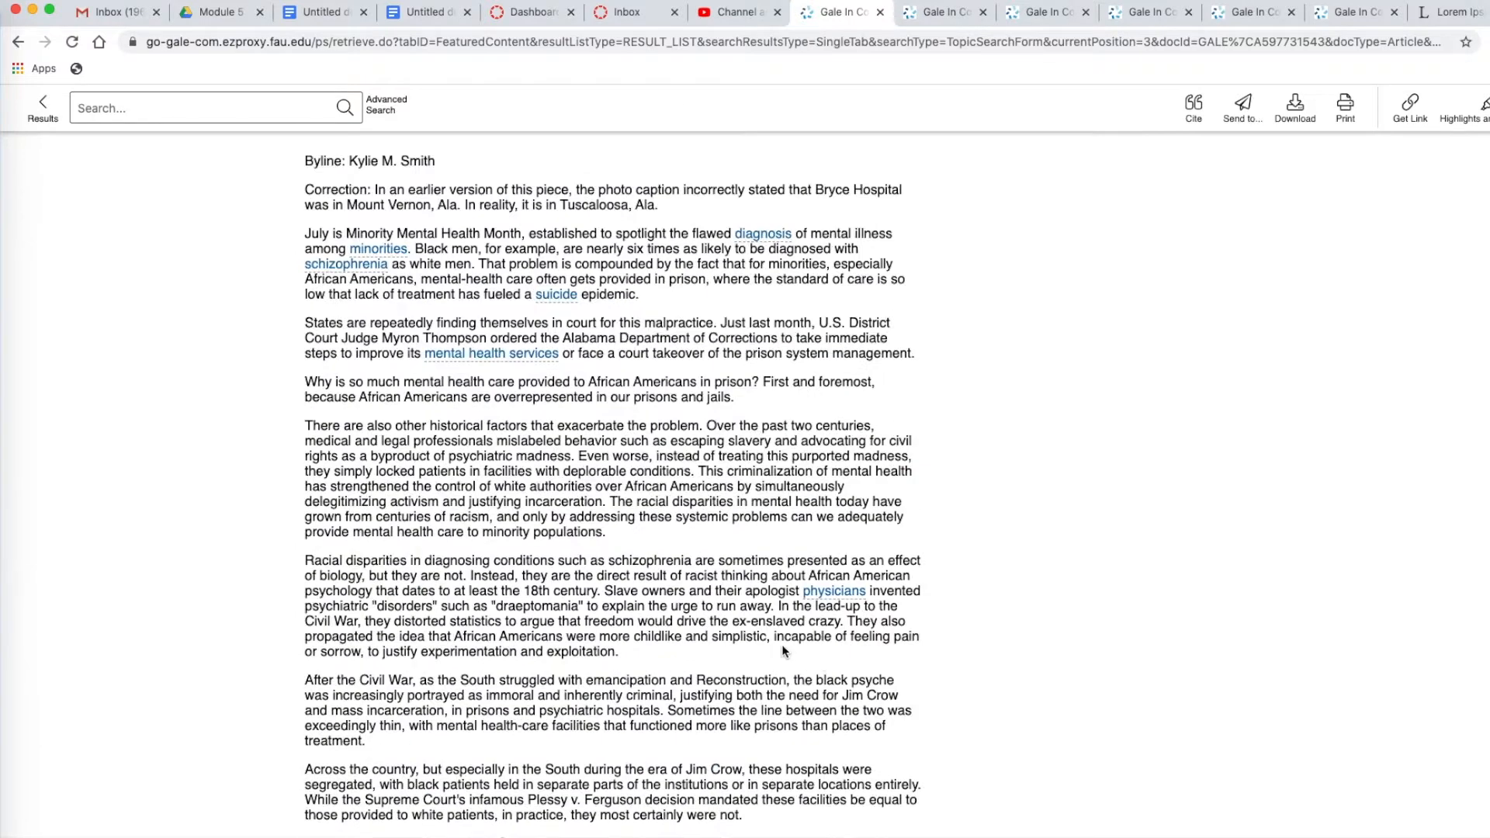
scroll(781, 650, "up", 1)
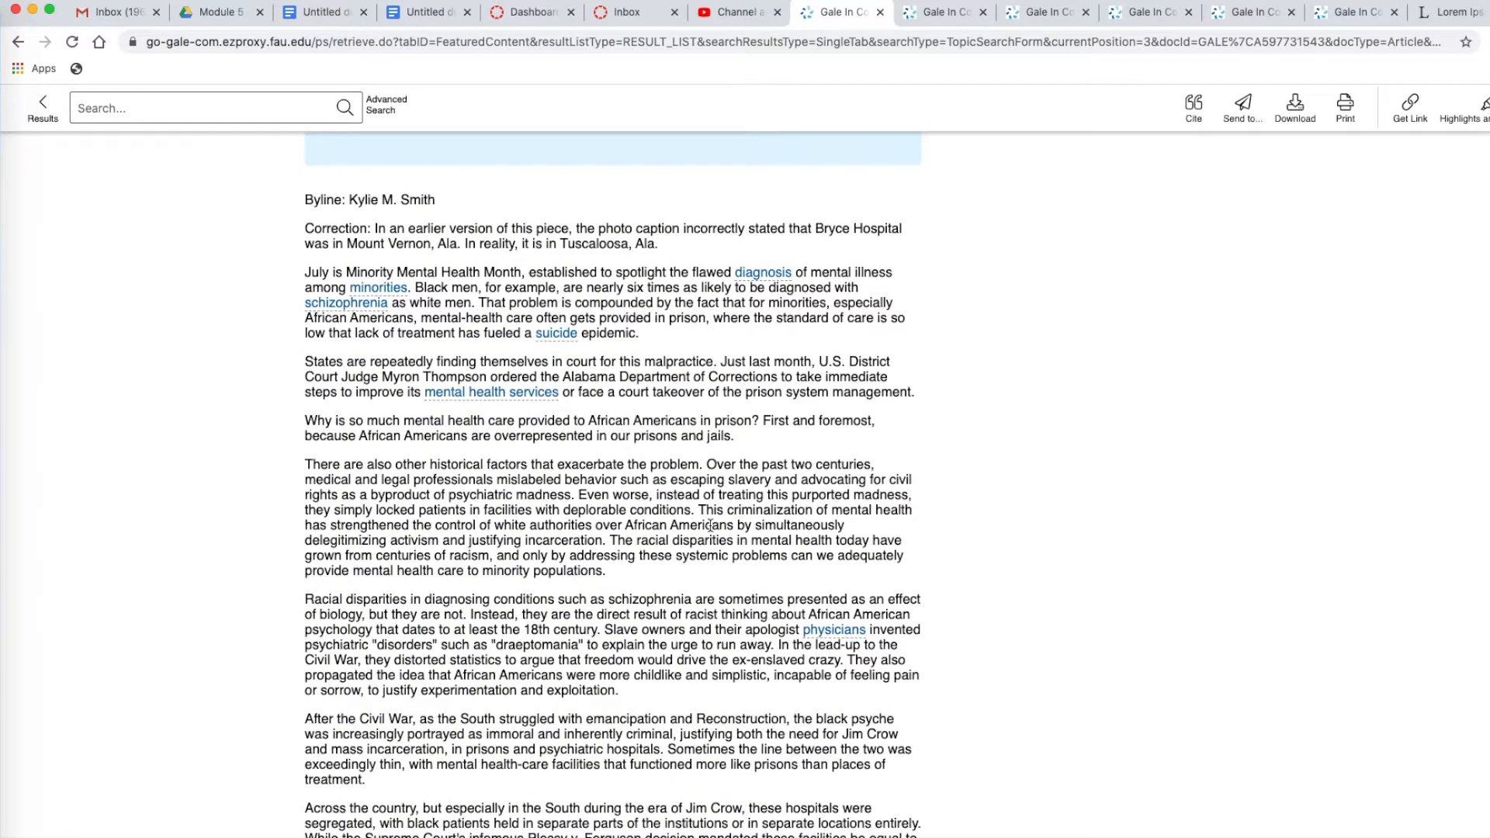
scroll(639, 578, "down", 20)
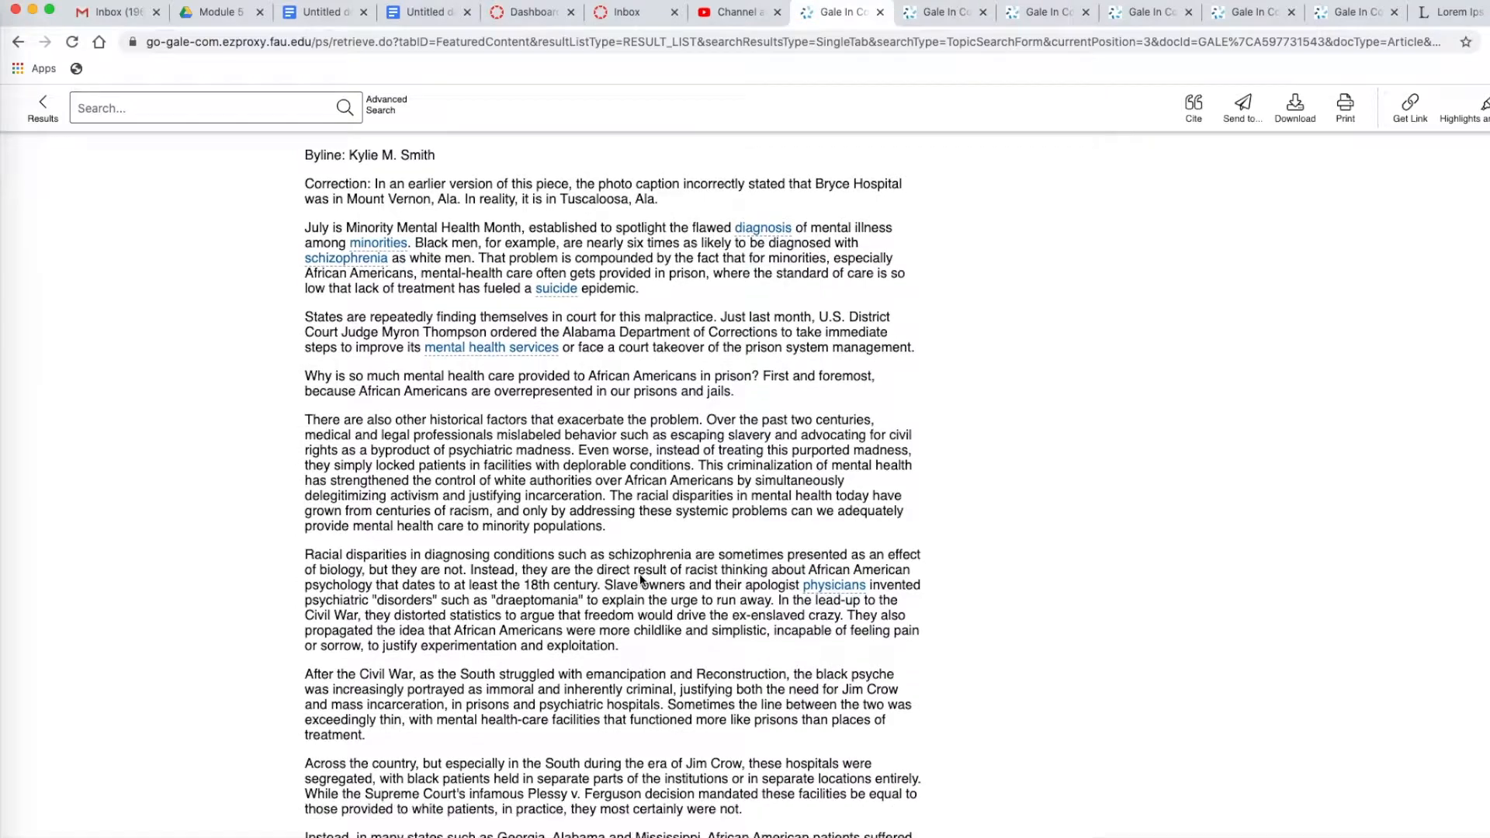
scroll(639, 578, "down", 3)
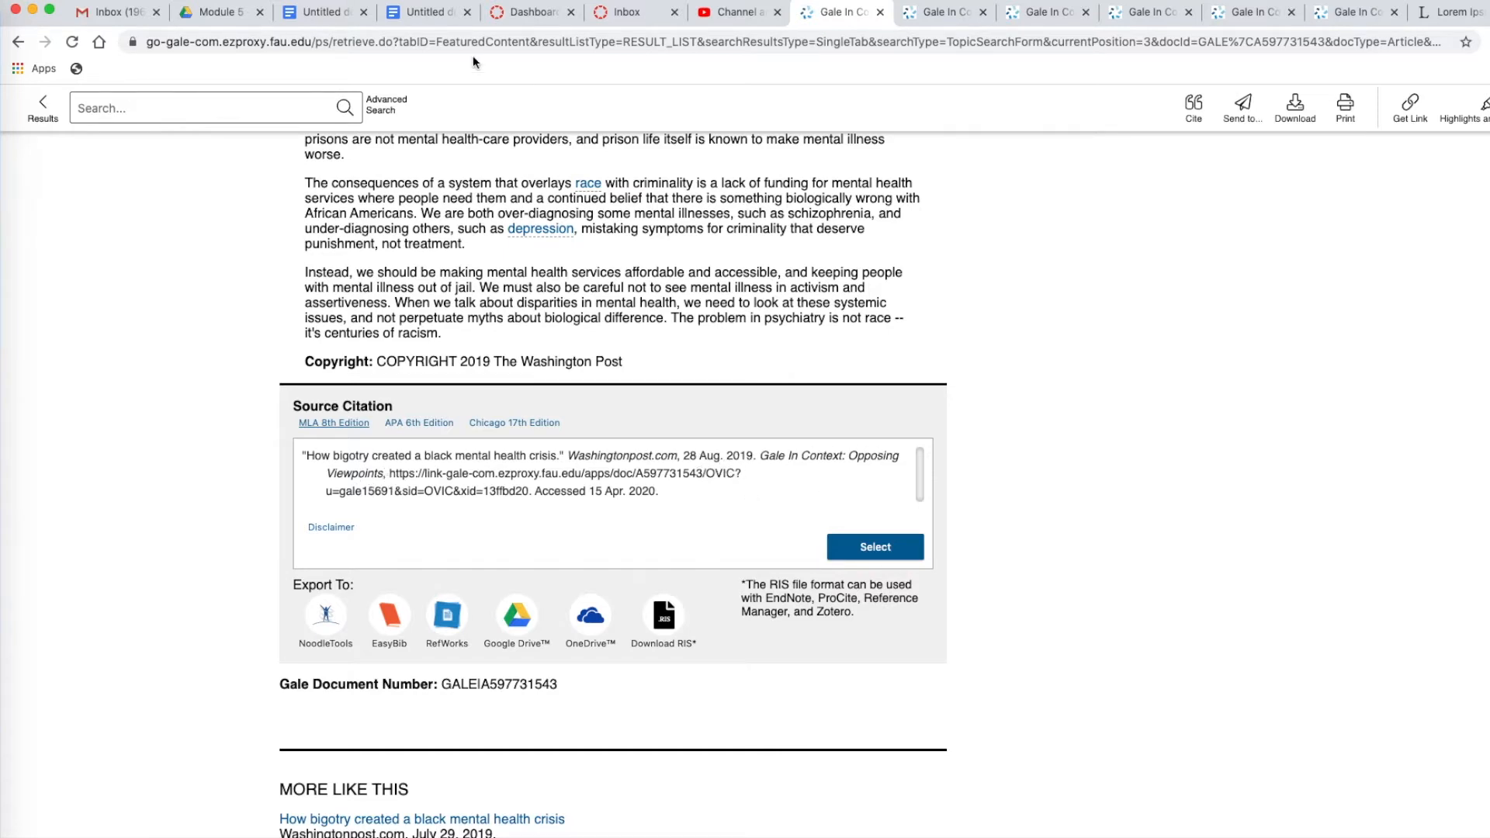
Close the duplicate document and italicize "Washingtonpost.com" and "Gale In Context: Opposing Viewpoints" in the bibliography's first citation
left_click(421, 13)
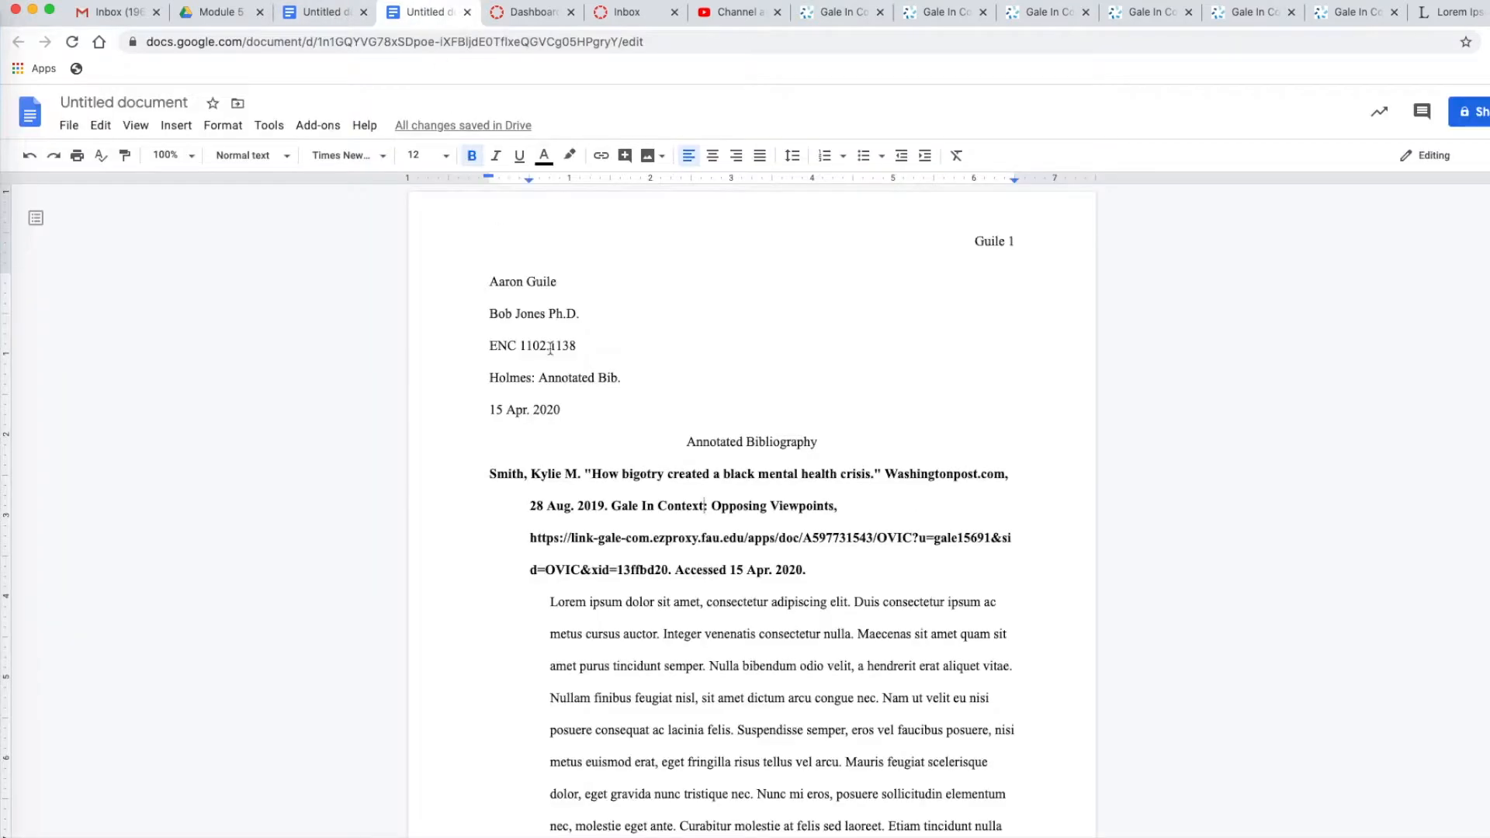
left_click(363, 12)
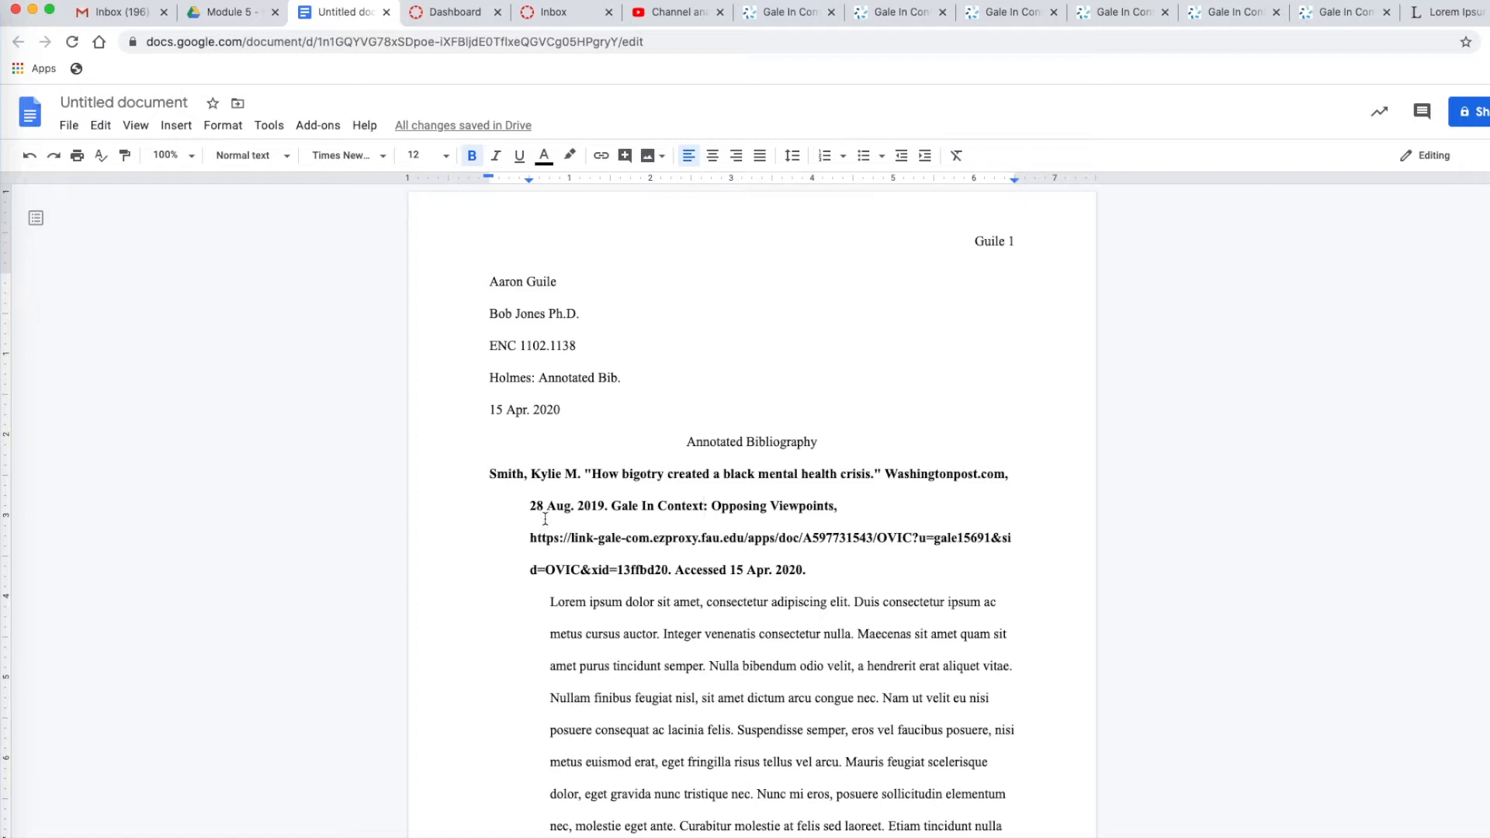
left_click_drag(887, 475, 1006, 477)
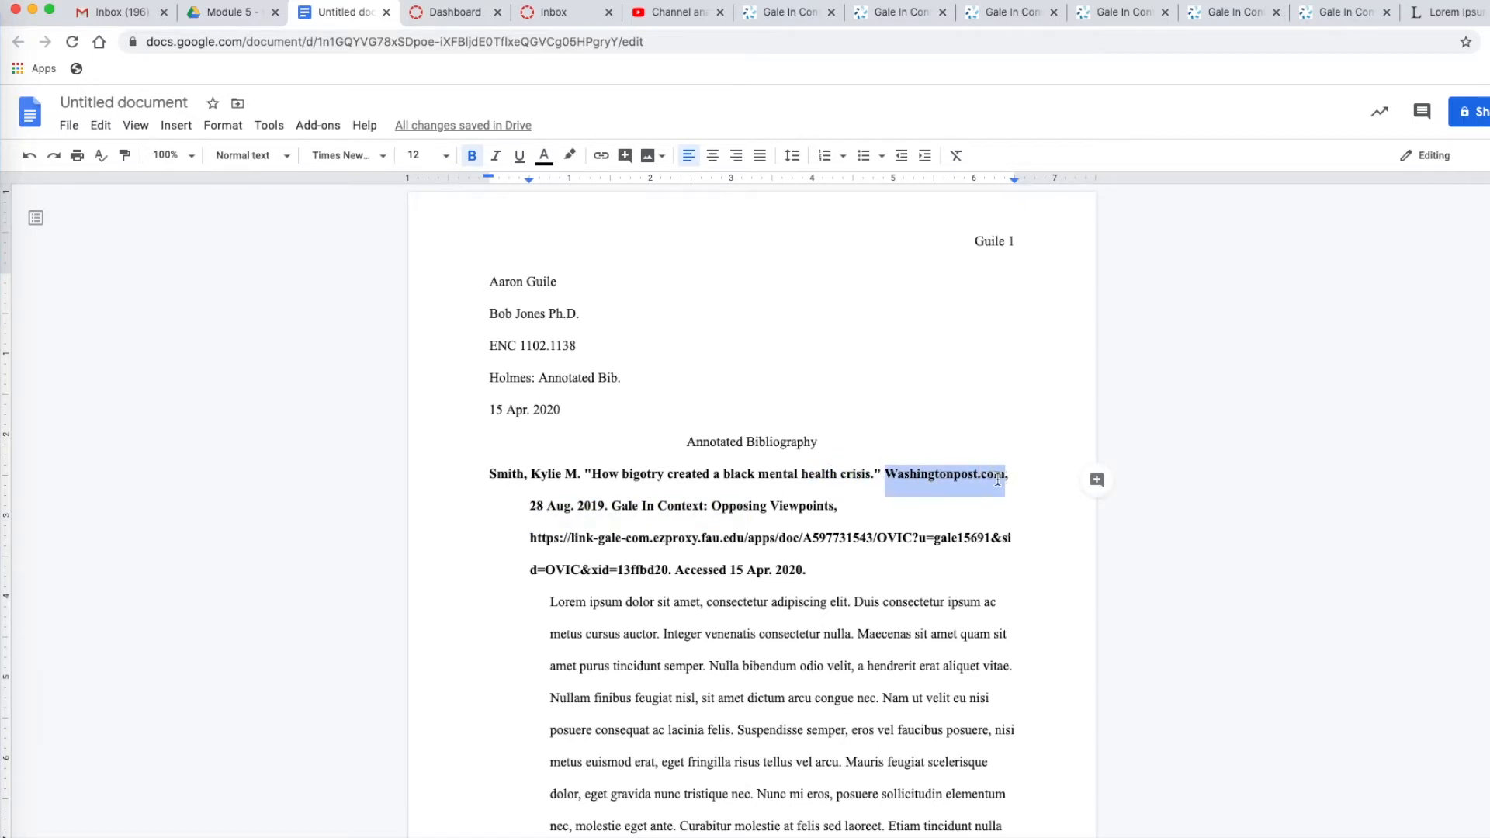
left_click(496, 159)
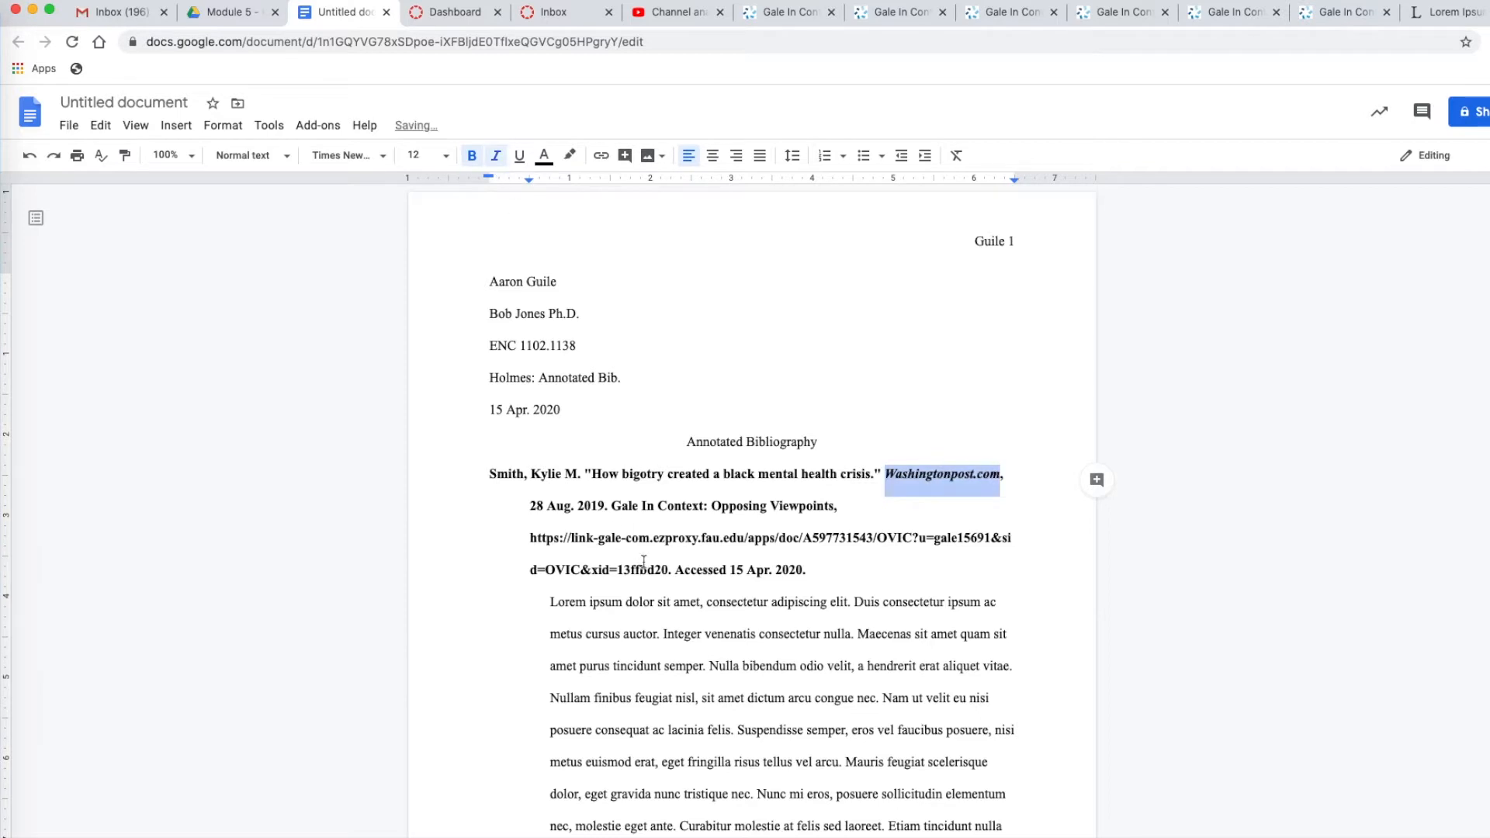
left_click_drag(612, 506, 834, 508)
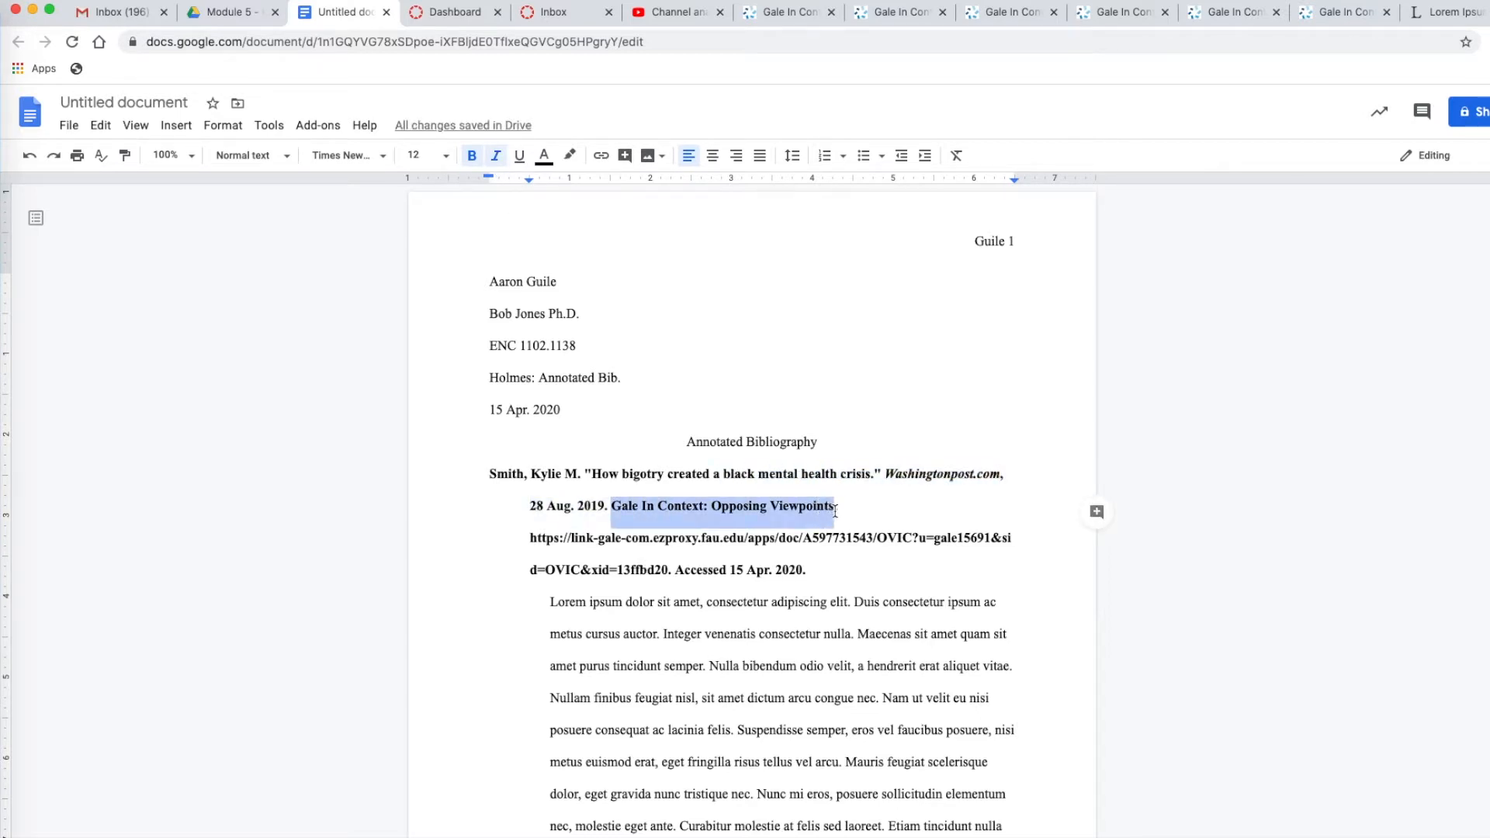
left_click(496, 155)
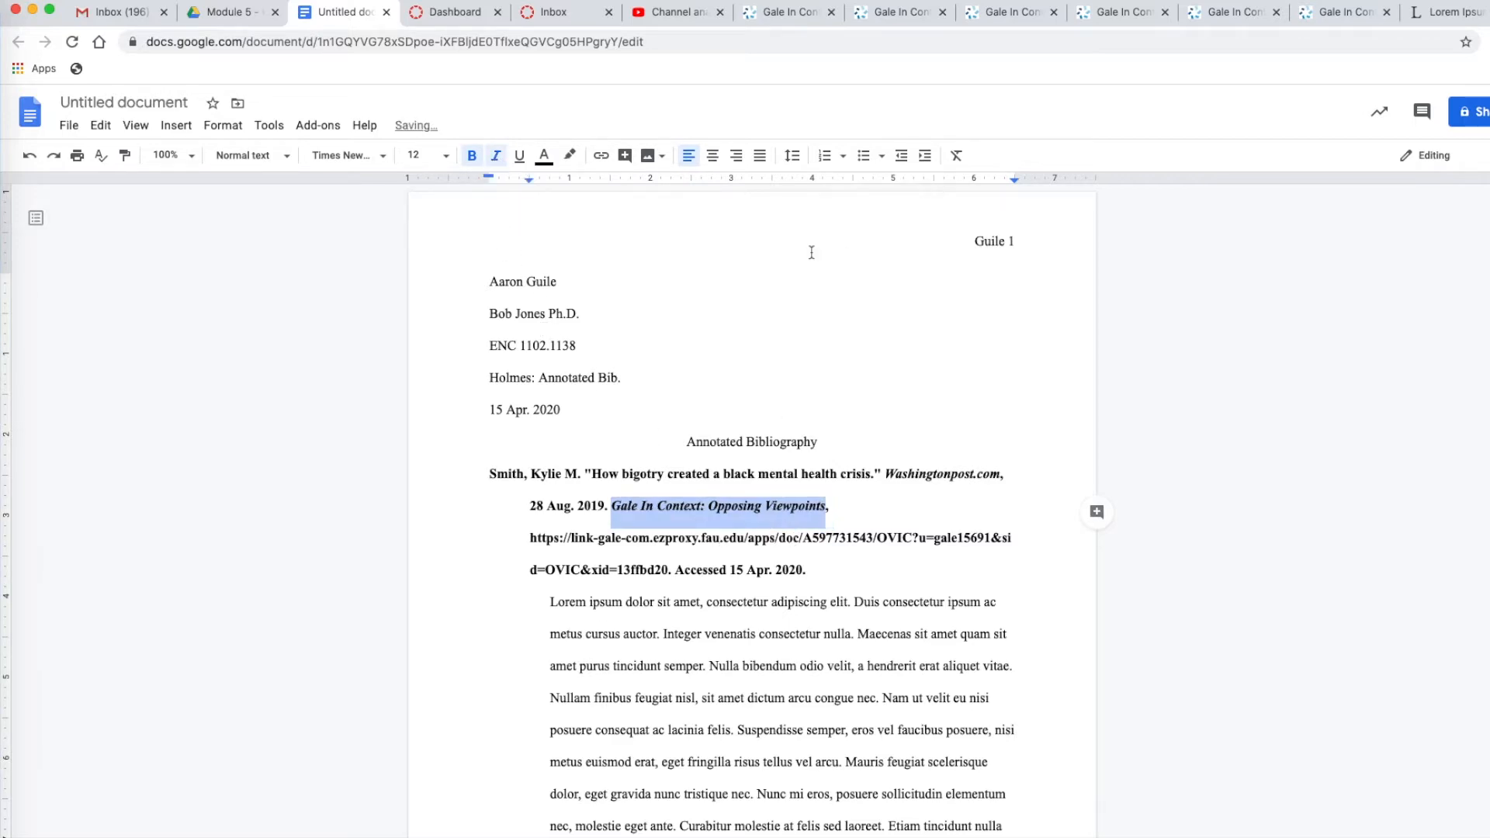
Compare the Gale article's publication details and source citation with the bibliography's first citation and its URL
left_click(780, 13)
scroll(642, 326, "up", 20)
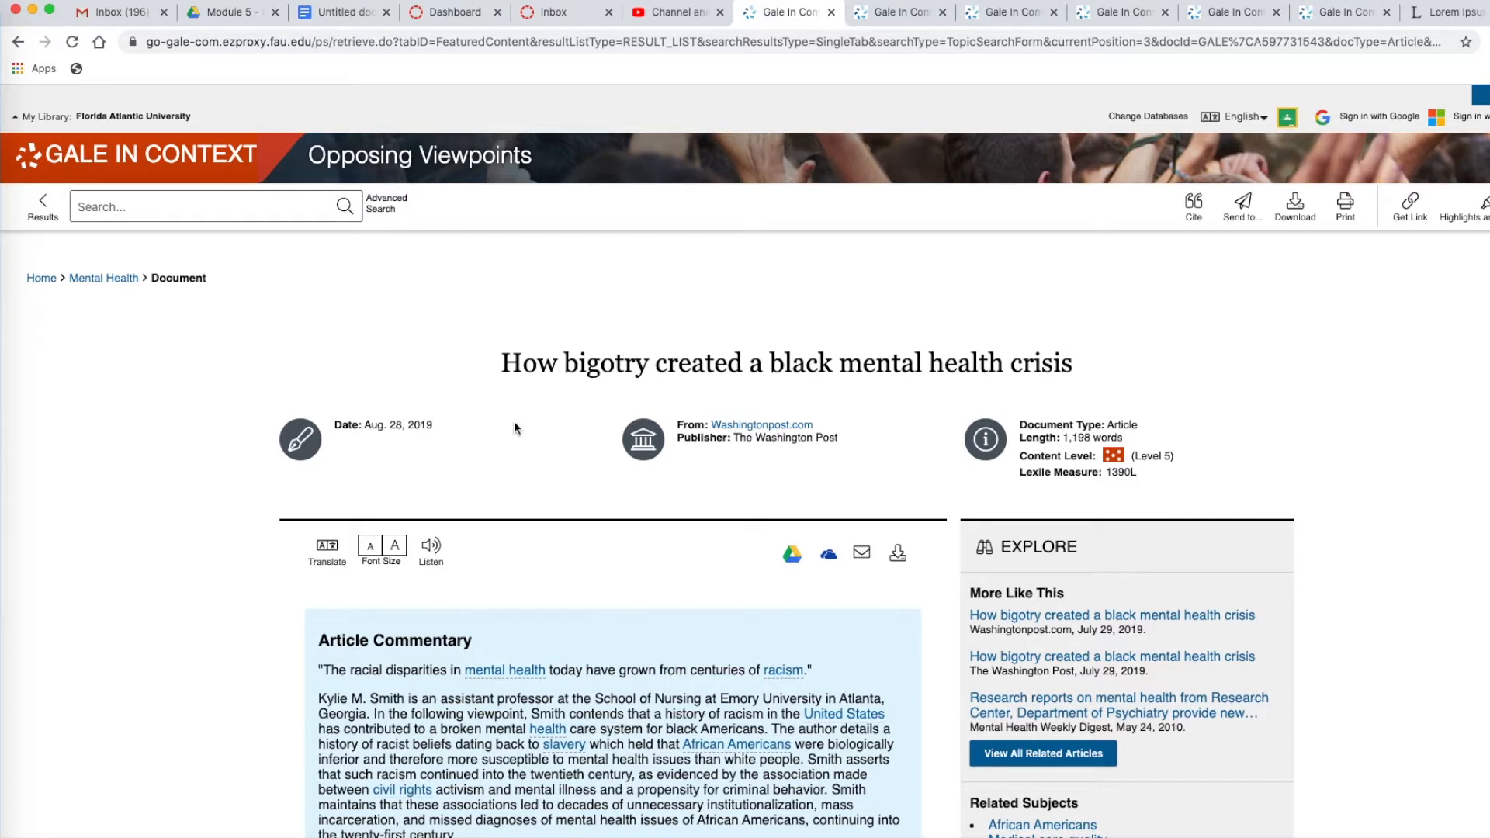
scroll(513, 421, "down", 20)
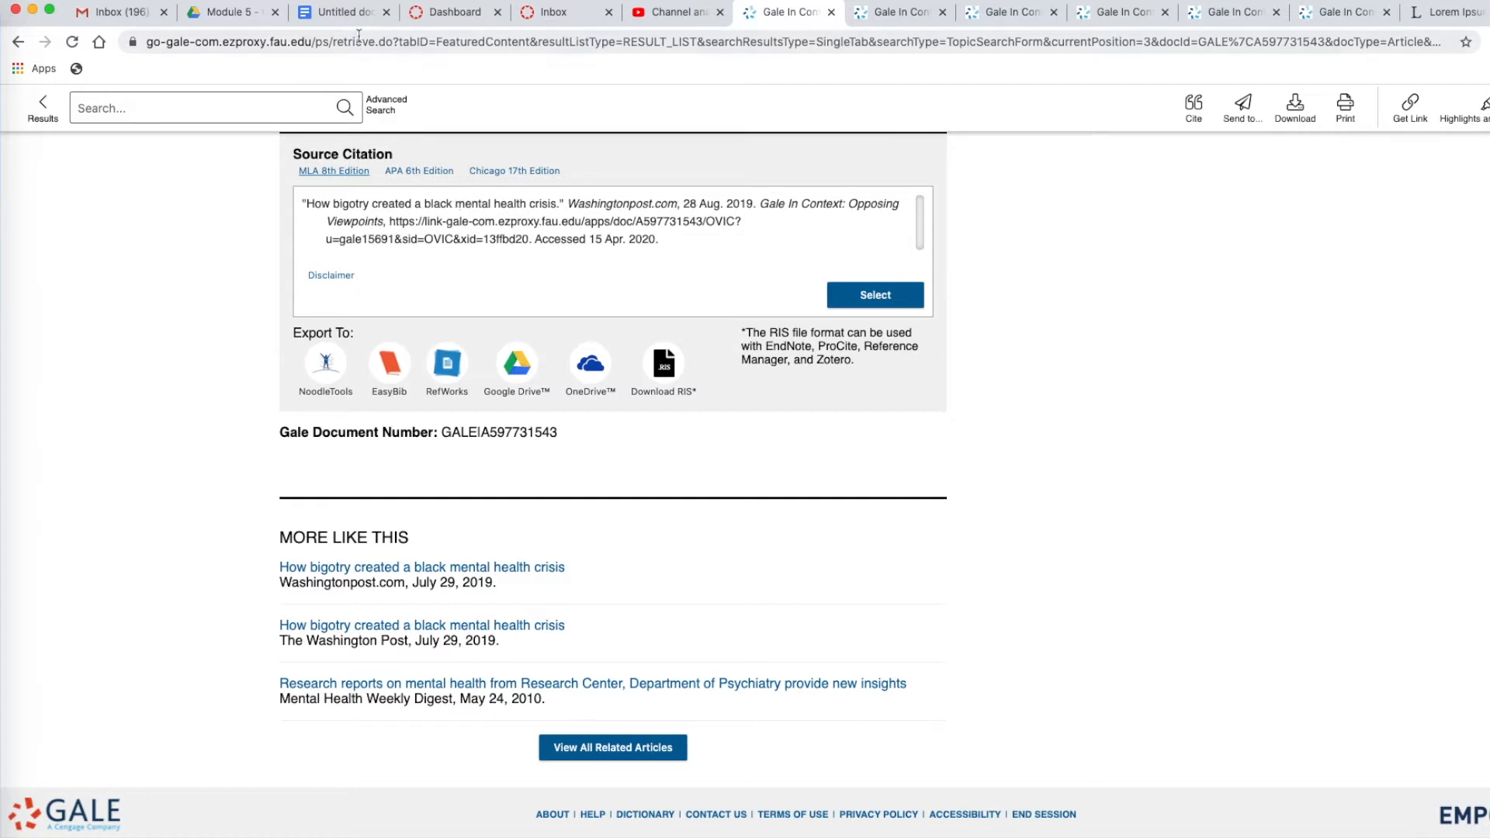
left_click(345, 12)
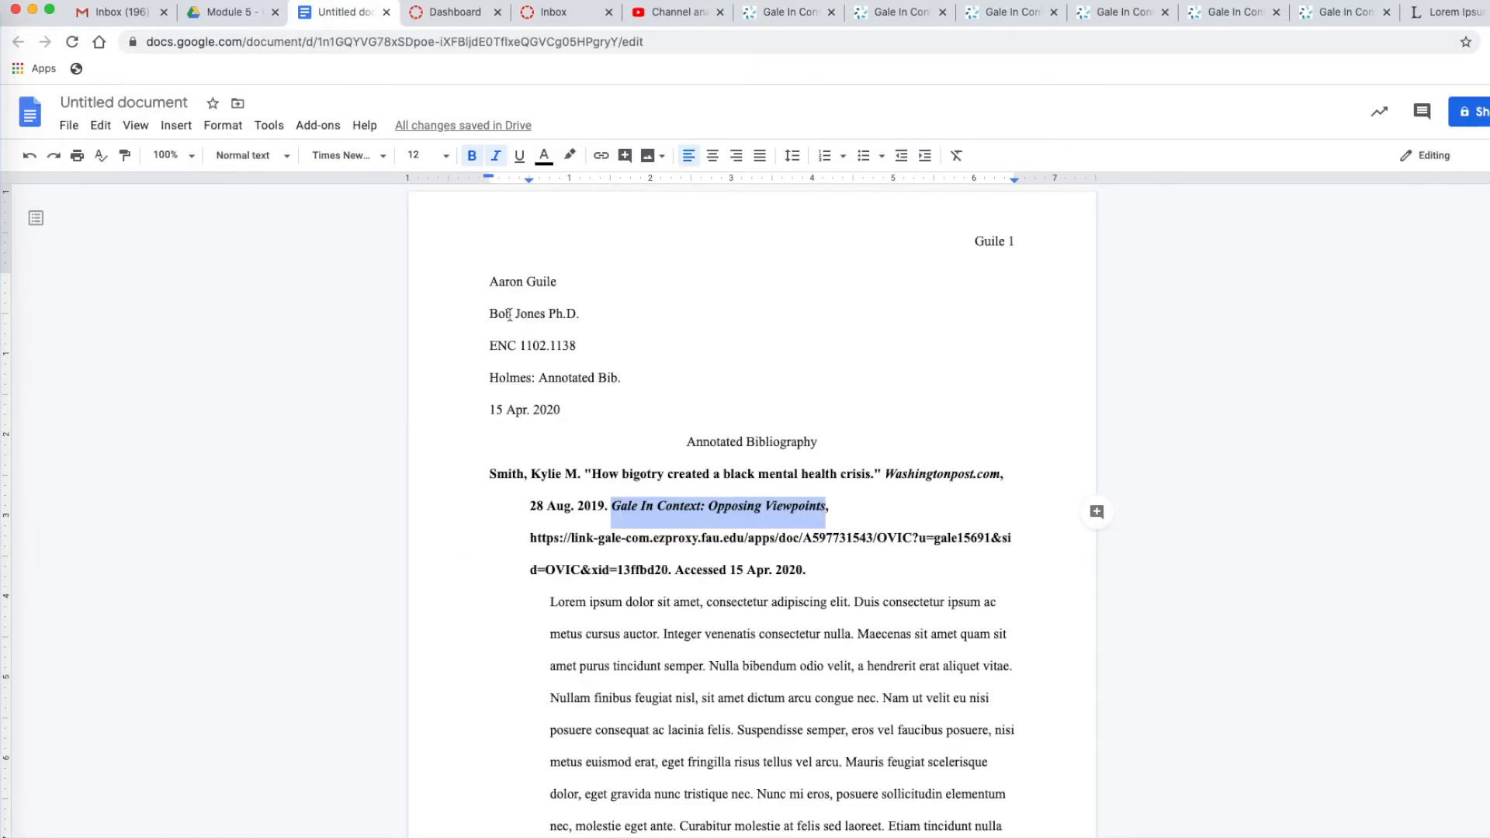
left_click(672, 540)
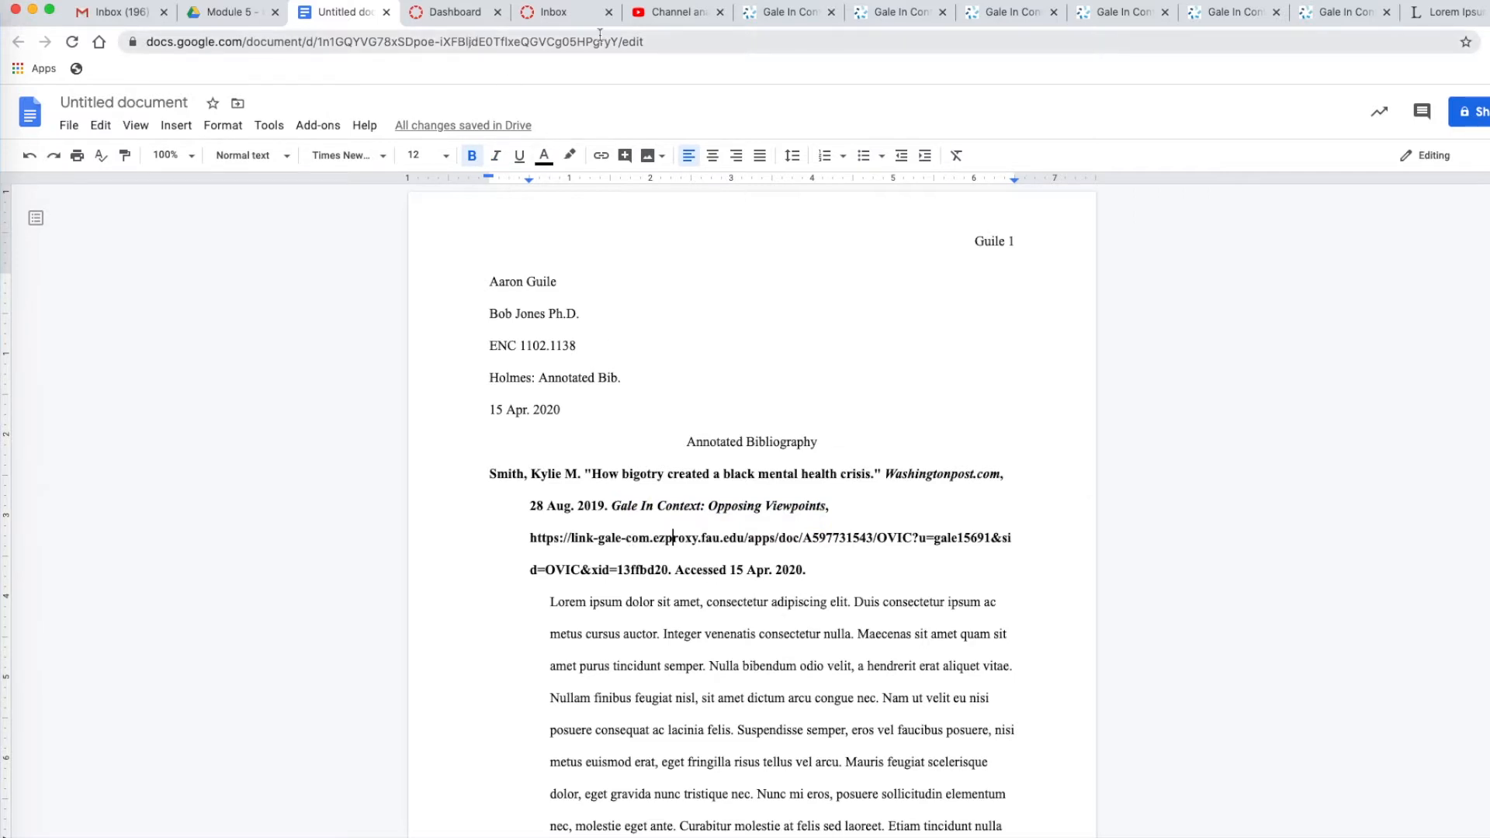
Replace the URL in the first citation with the Gale article's full browser address, separated by a space from the preceding comma
left_click(788, 20)
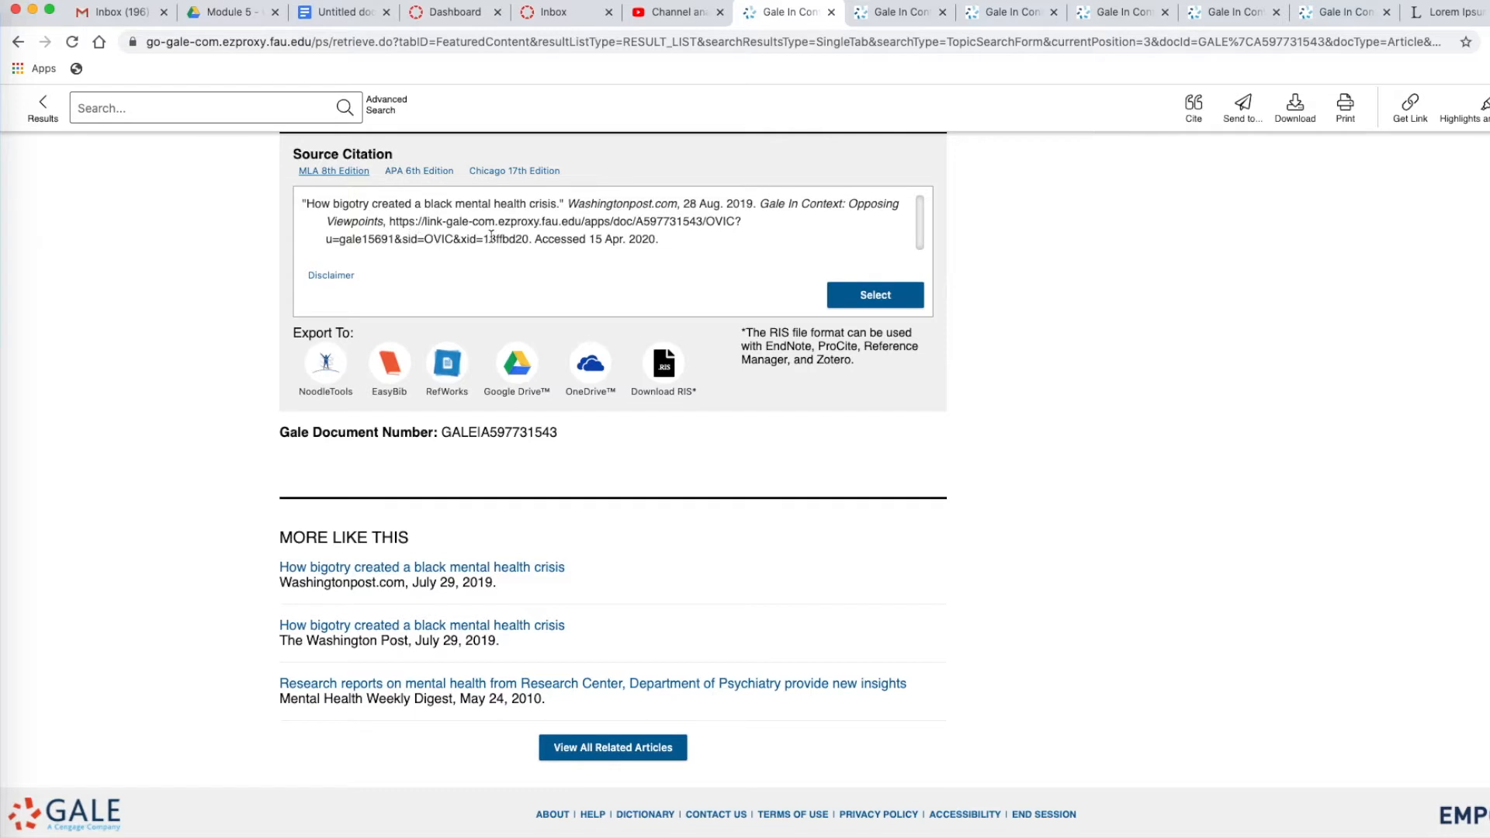
left_click(557, 47)
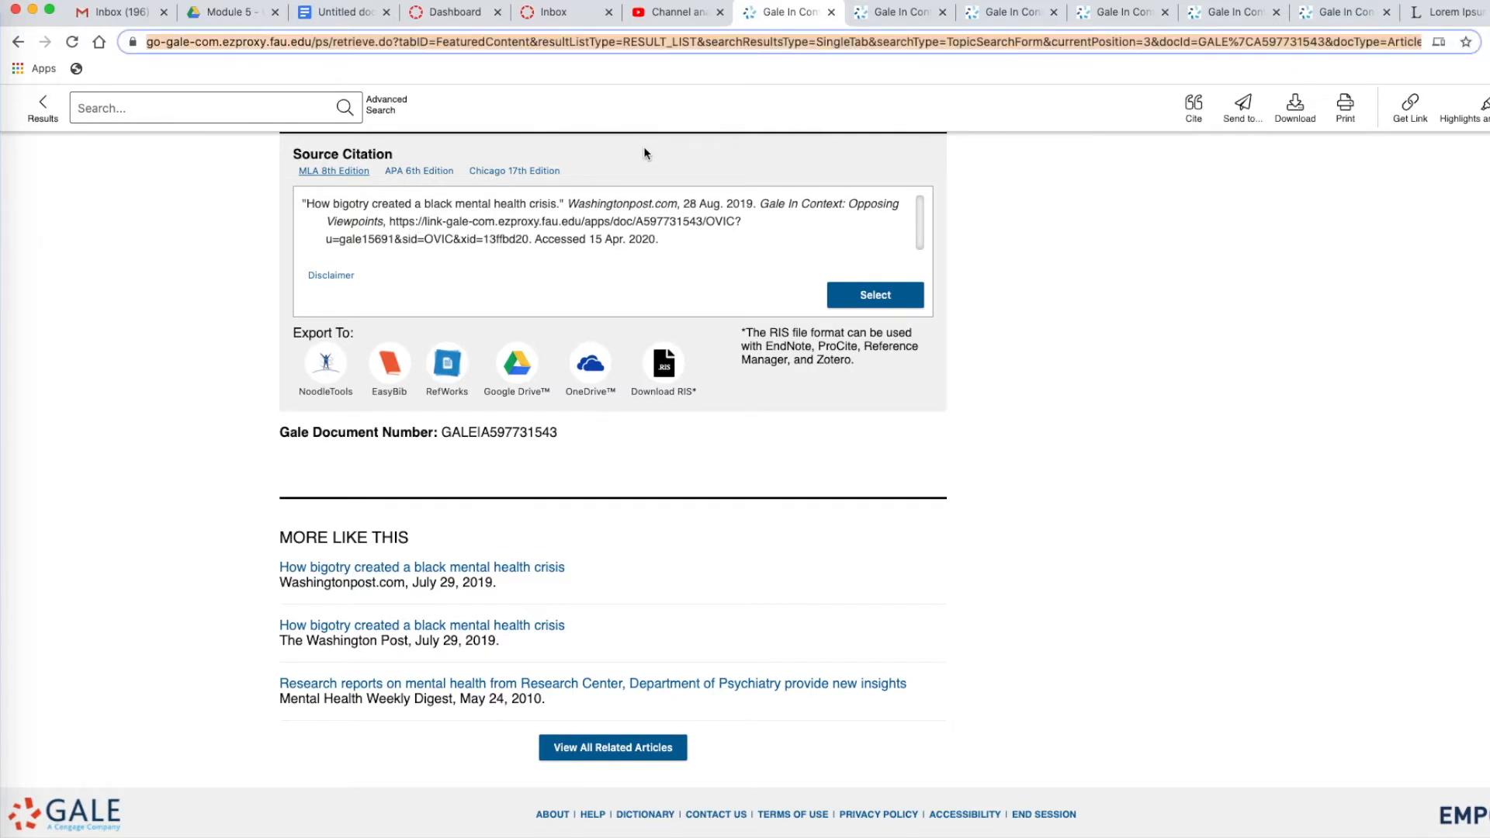
left_click(341, 12)
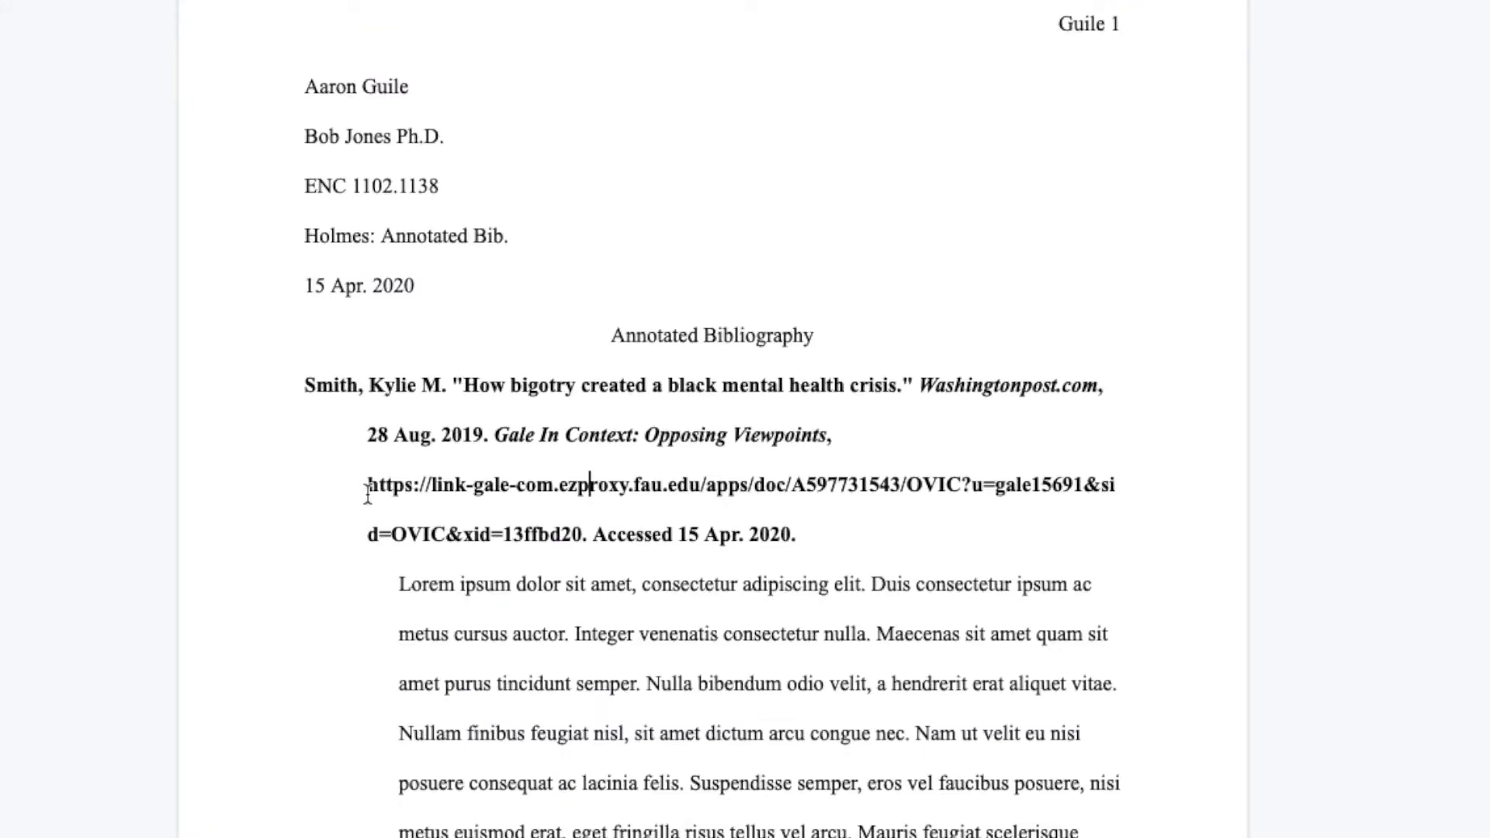
left_click_drag(370, 488, 578, 554)
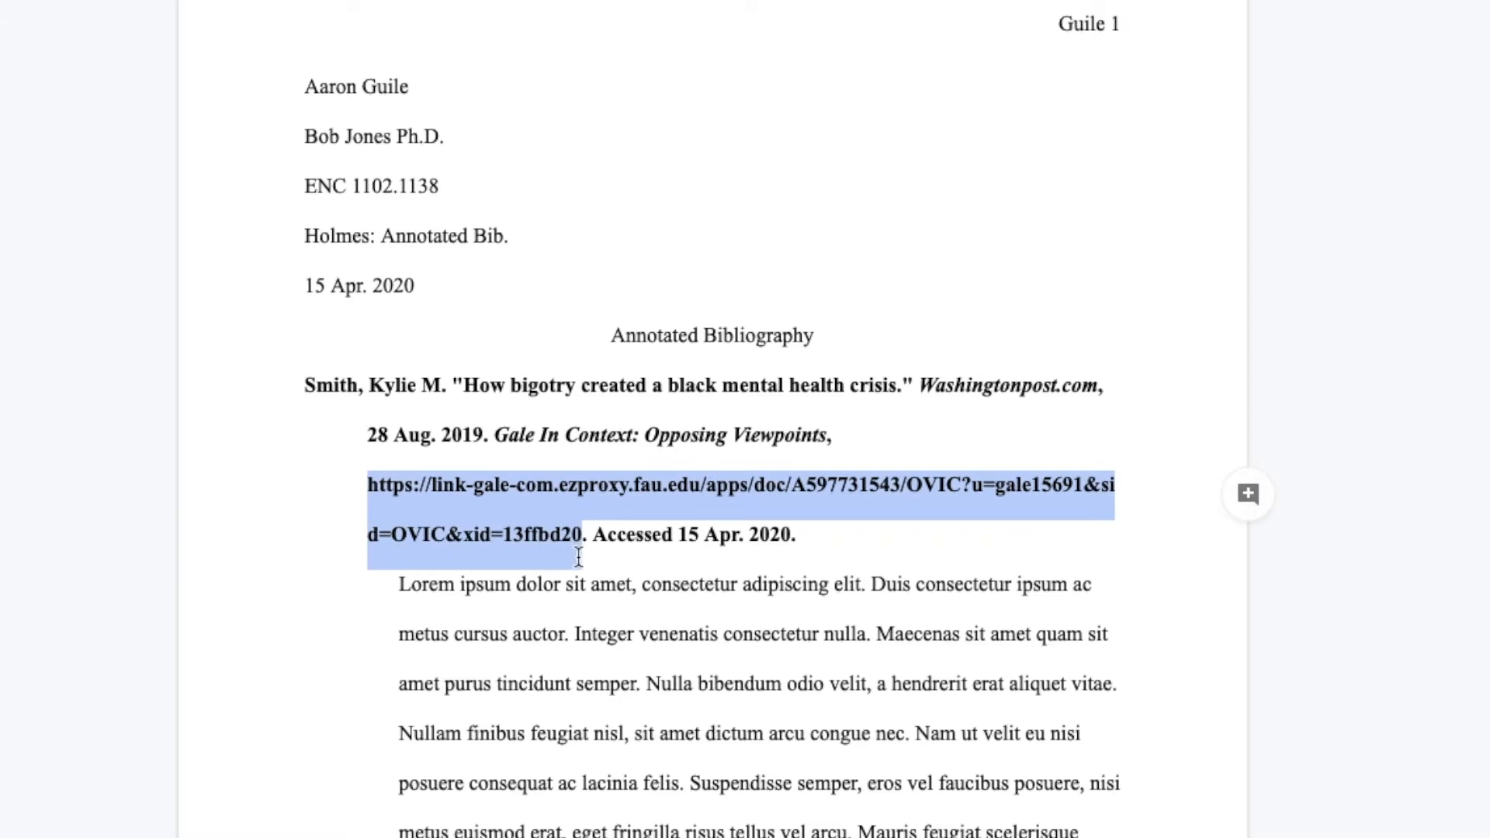
key("BackSpace")
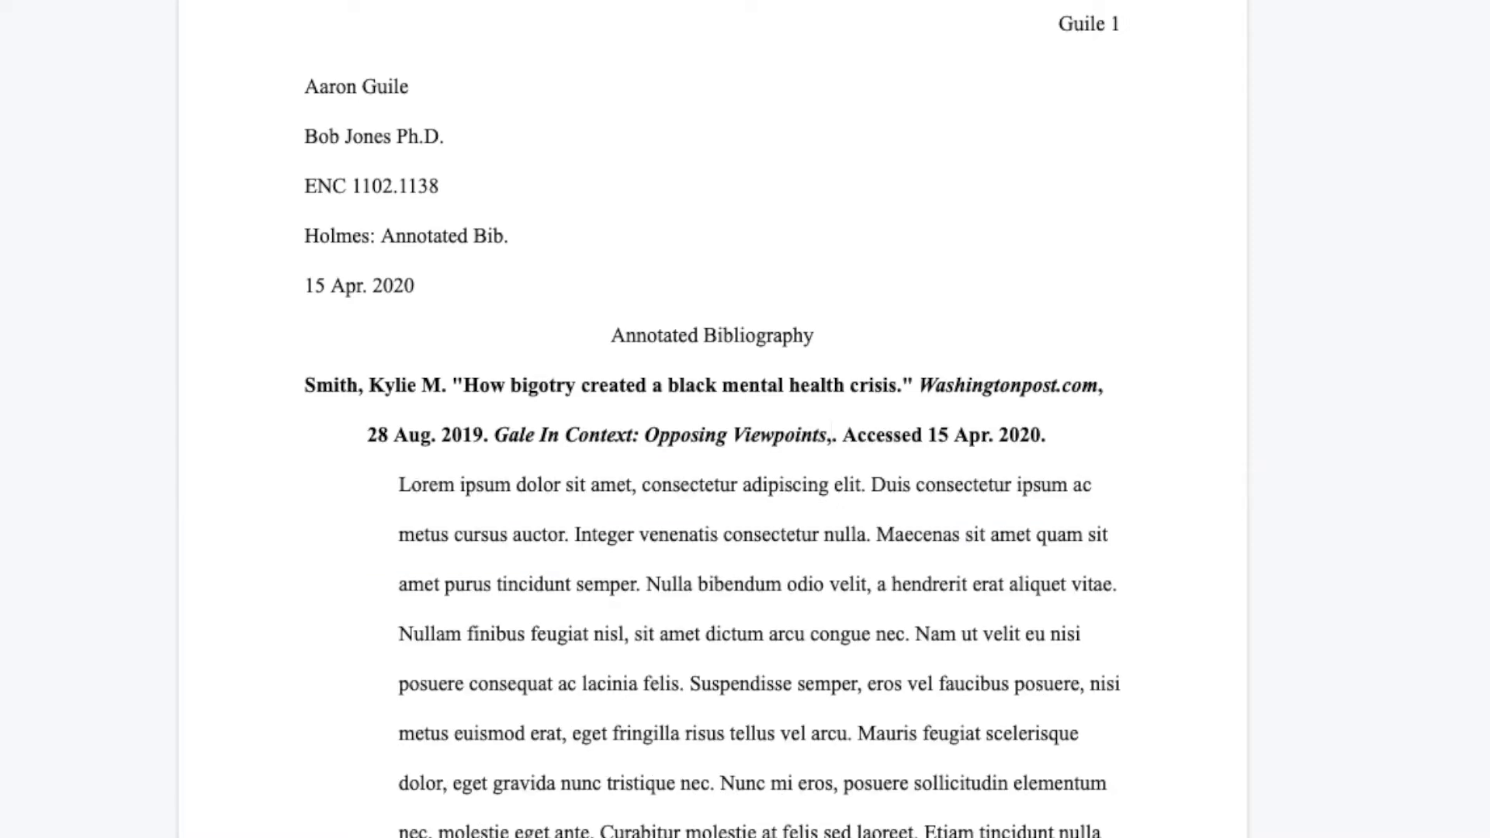
type("https://go-gale-com.ezproxy.fau.edu/ps/retrieve.do?tabID=FeaturedContent&resultListType=RESULT_LIST&searchResultsType=SingleTab&searchType=TopicSearchForm&currentPosition=3&docId=GALE%7CA597731543&docType=Article&sort=Relevance&contentSegment=ZXAY-MOD1&prodId=OVIC&contentSet=GALE%7CA597731543&topicId=00000000LVXR&searchId=&userGroupName=gale15691&inPS=true")
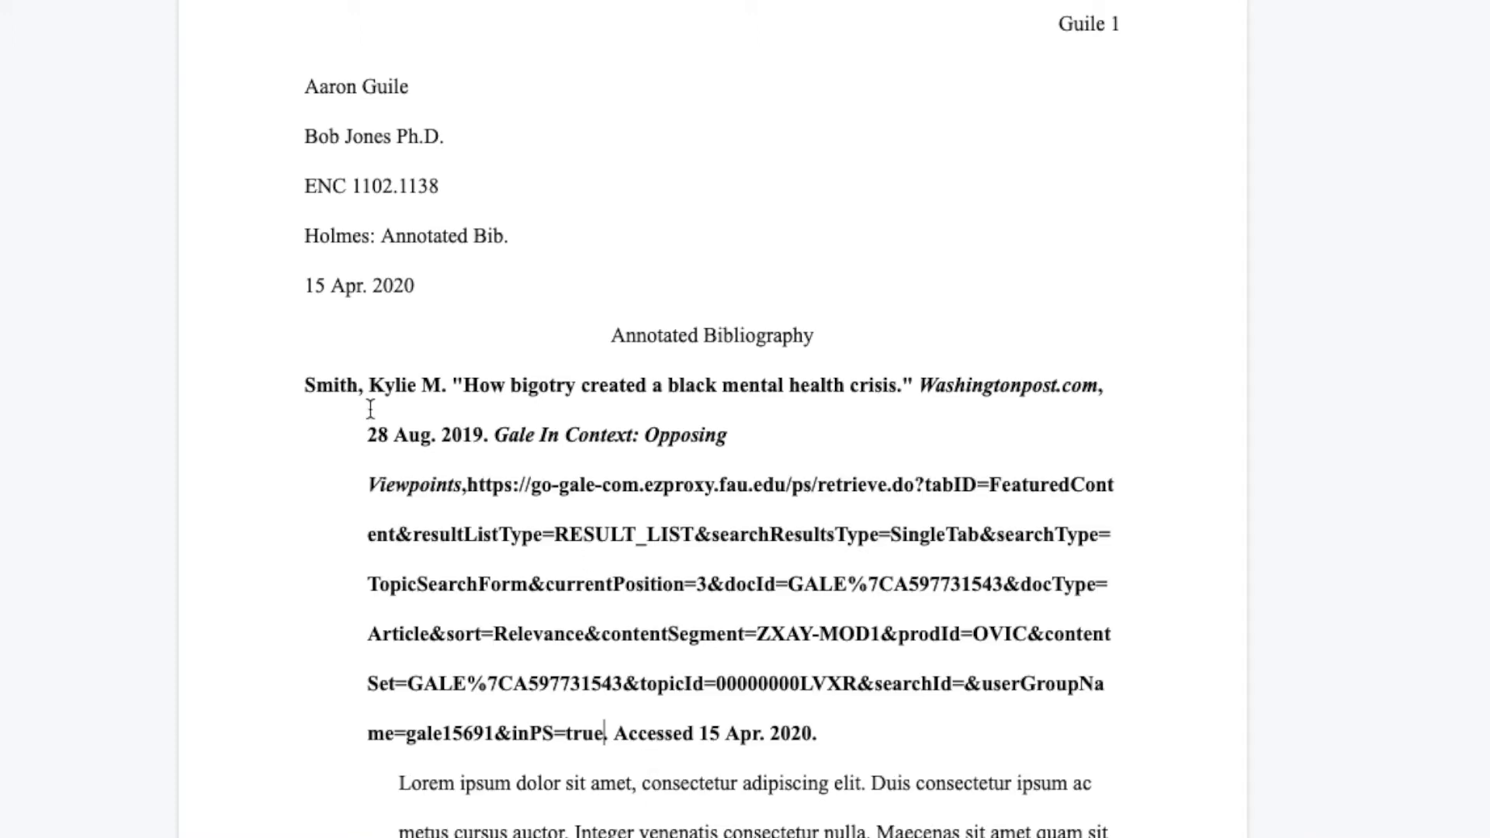
left_click(468, 485)
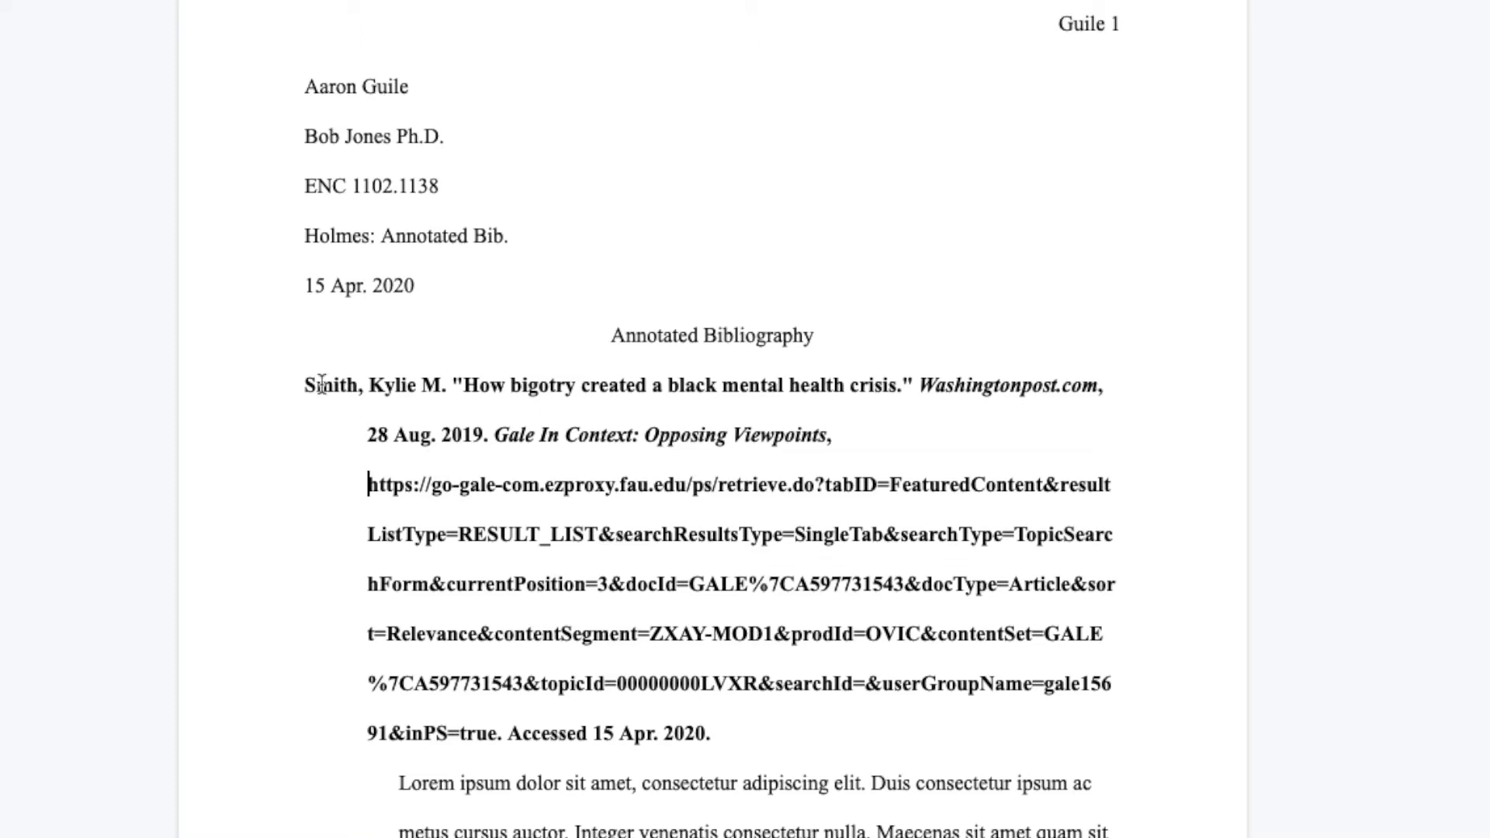
Capitalize the main words of the first citation's article title to read "How Bigotry Created a Black Mental Health Crisis."
left_click(533, 386)
key("BackSpace")
type("B")
key("Right")
key("Right")
key("Right")
key("Right")
key("Right")
key("Right")
key("Right")
key("Right")
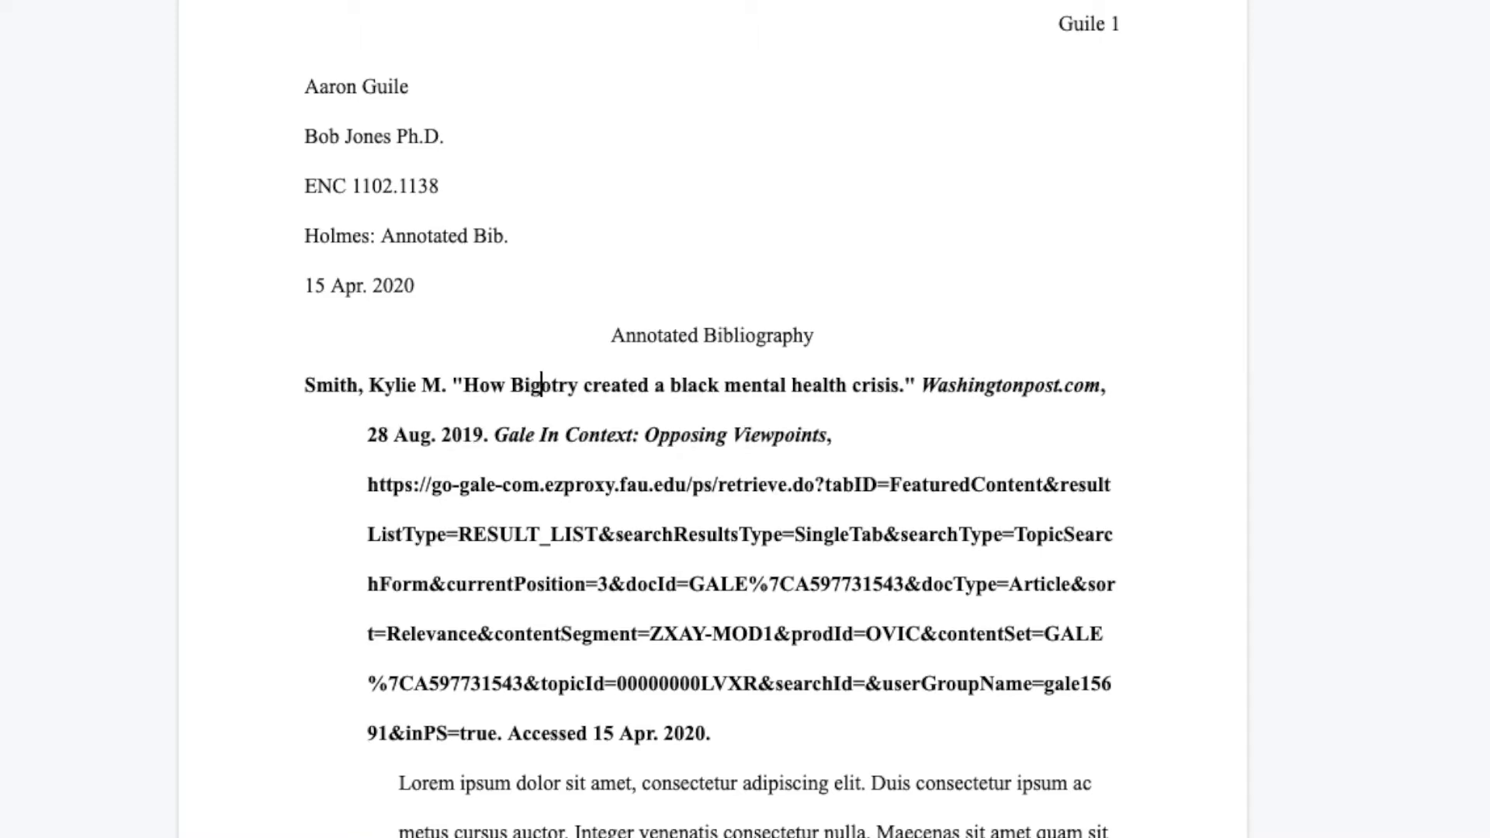
key("BackSpace")
type("C")
key("Right")
key("Right")
key("Right")
key("Right")
key("Right")
key("Right")
key("Right")
key("Right")
key("Right")
key("Right")
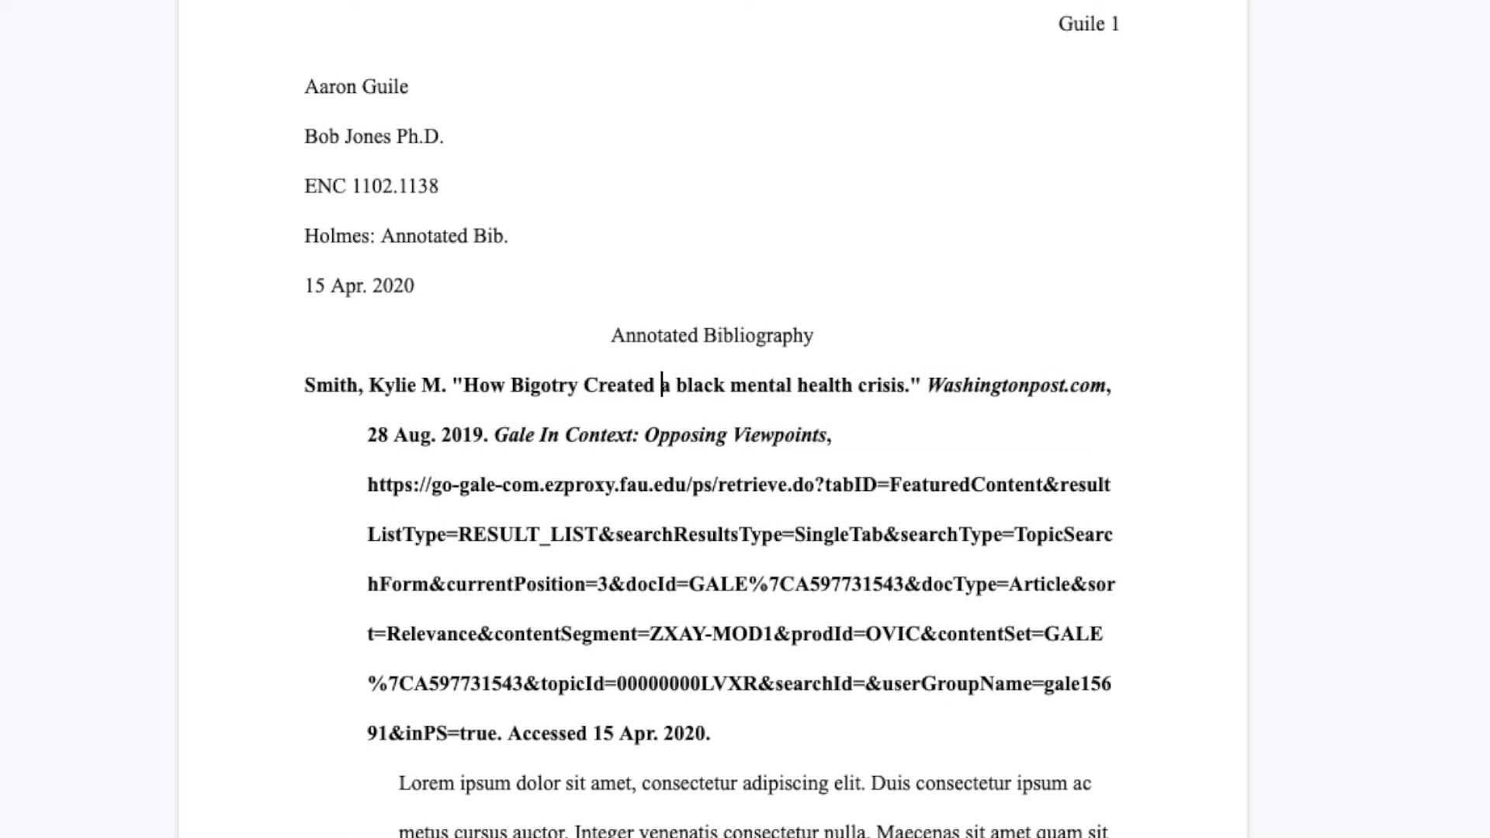
key("BackSpace")
type("B")
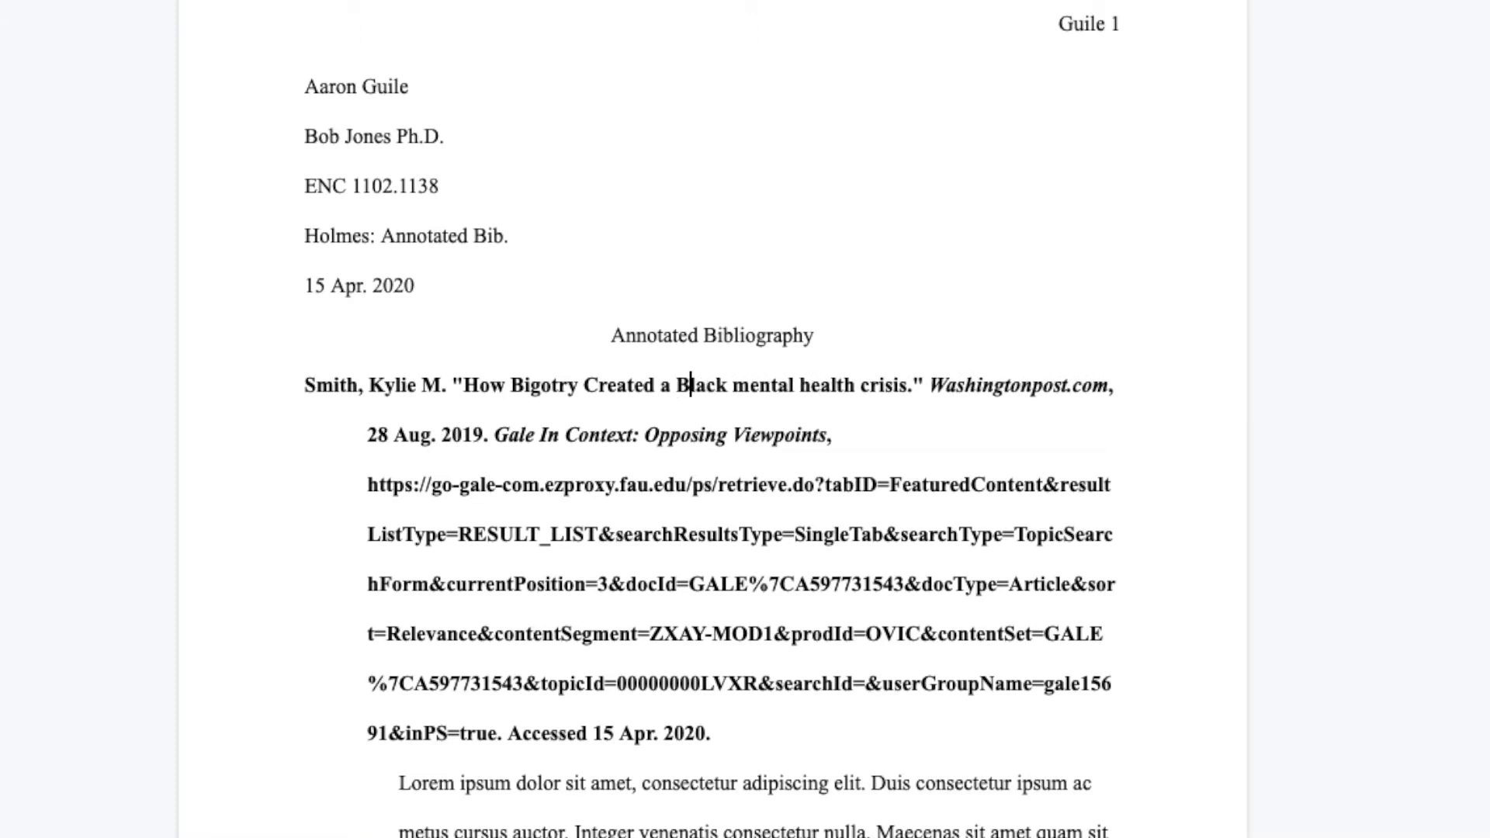
key("Right")
key("Right")
key("Right")
key("Right")
key("Right")
key("Right")
key("BackSpace")
type("M")
key("Right")
key("Right")
key("Right")
key("Right")
key("Right")
key("Right")
key("Right")
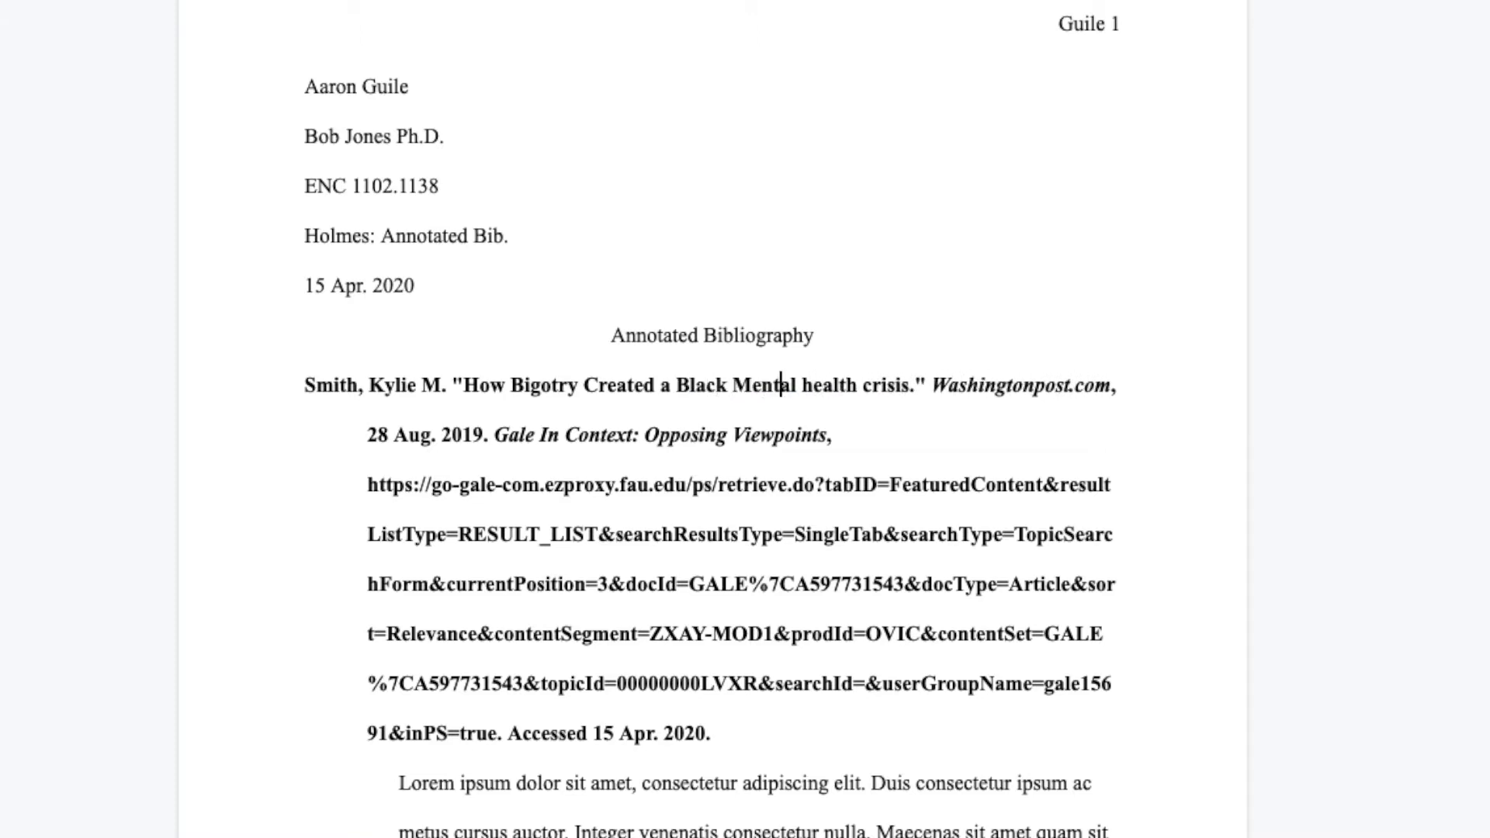
key("BackSpace")
type("H")
key("Right")
key("Right")
key("Right")
key("Right")
key("Right")
key("Right")
key("Right")
key("BackSpace")
type("C")
Delete the word "Accessed" before 15 Apr. 2020 at the end of the first citation
key("Down")
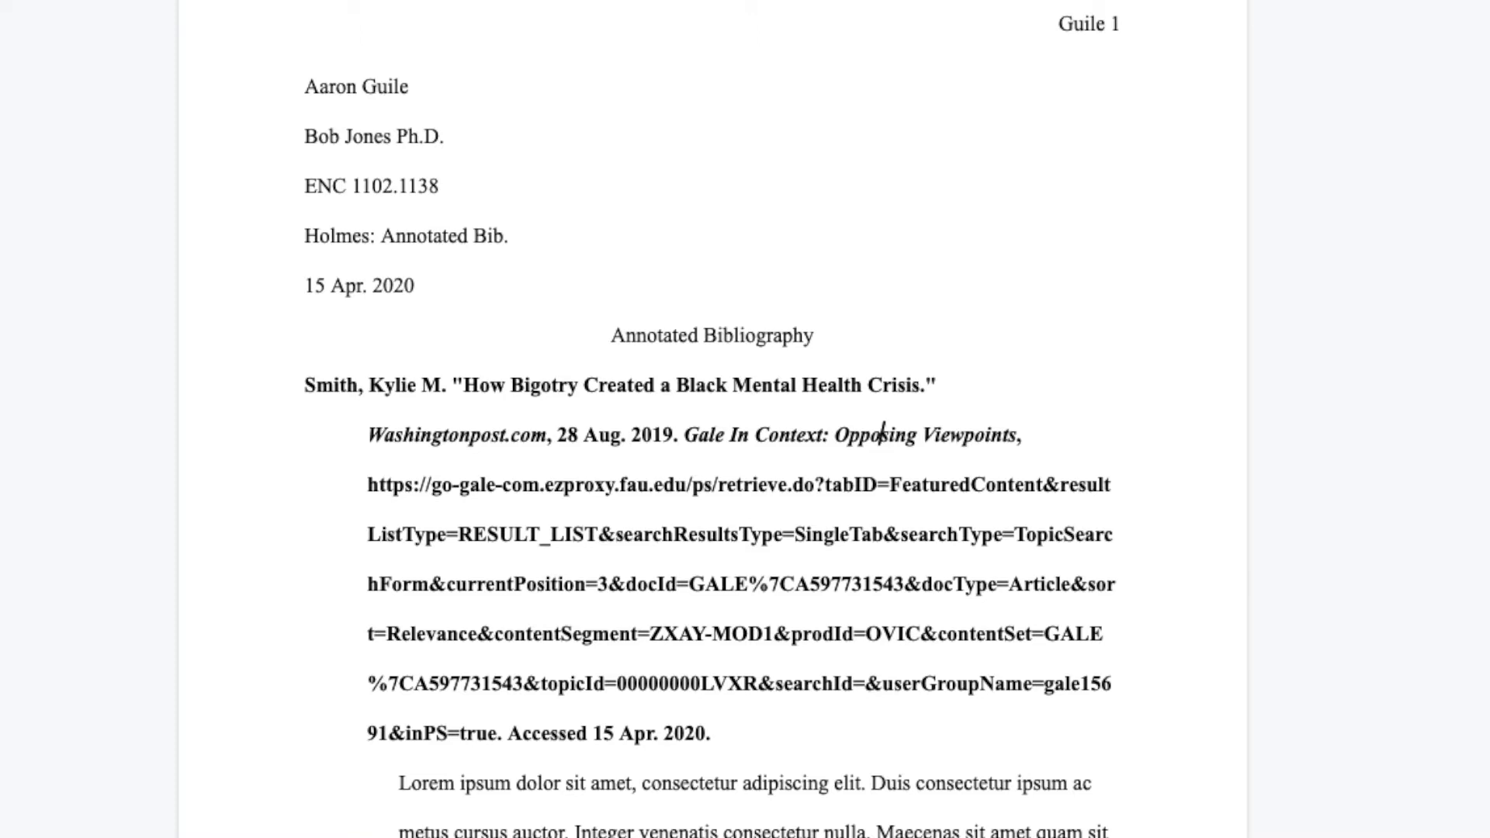
key("Down")
key("Down")
key("Down")
key("Down")
key("Left")
key("Left")
key("Left")
key("Left")
key("Left")
key("Left")
key("Left")
key("Left")
key("Left")
key("Left")
key("Left")
key("Left")
key("Left")
key("shift+Left")
key("shift+Left")
key("shift+Left")
key("shift+Left")
key("shift+Left")
key("shift+Left")
key("shift+Left")
key("shift+Left")
key("shift+Left")
key("BackSpace")
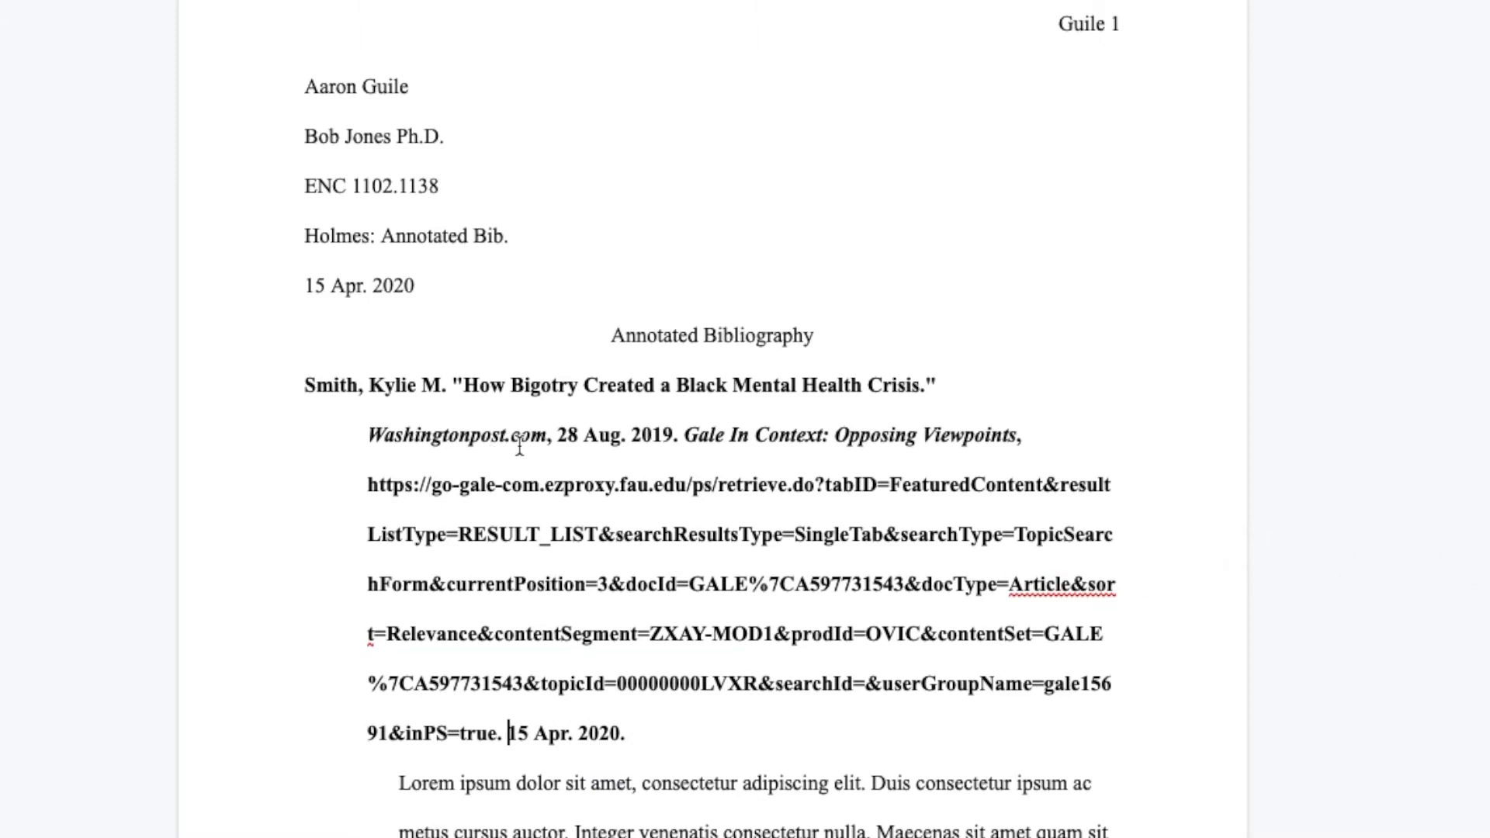
Highlight the publication date 28 Aug. 2019 in the first citation to examine it, then clear the selection
left_click(591, 439)
key("Left")
key("Left")
key("Left")
key("shift+Right")
key("shift+Right")
key("shift+Right")
key("shift+Right")
key("shift+Right")
key("shift+Right")
key("shift+Right")
key("shift+Right")
key("shift+Right")
key("shift+Right")
key("shift+Right")
key("shift+Right")
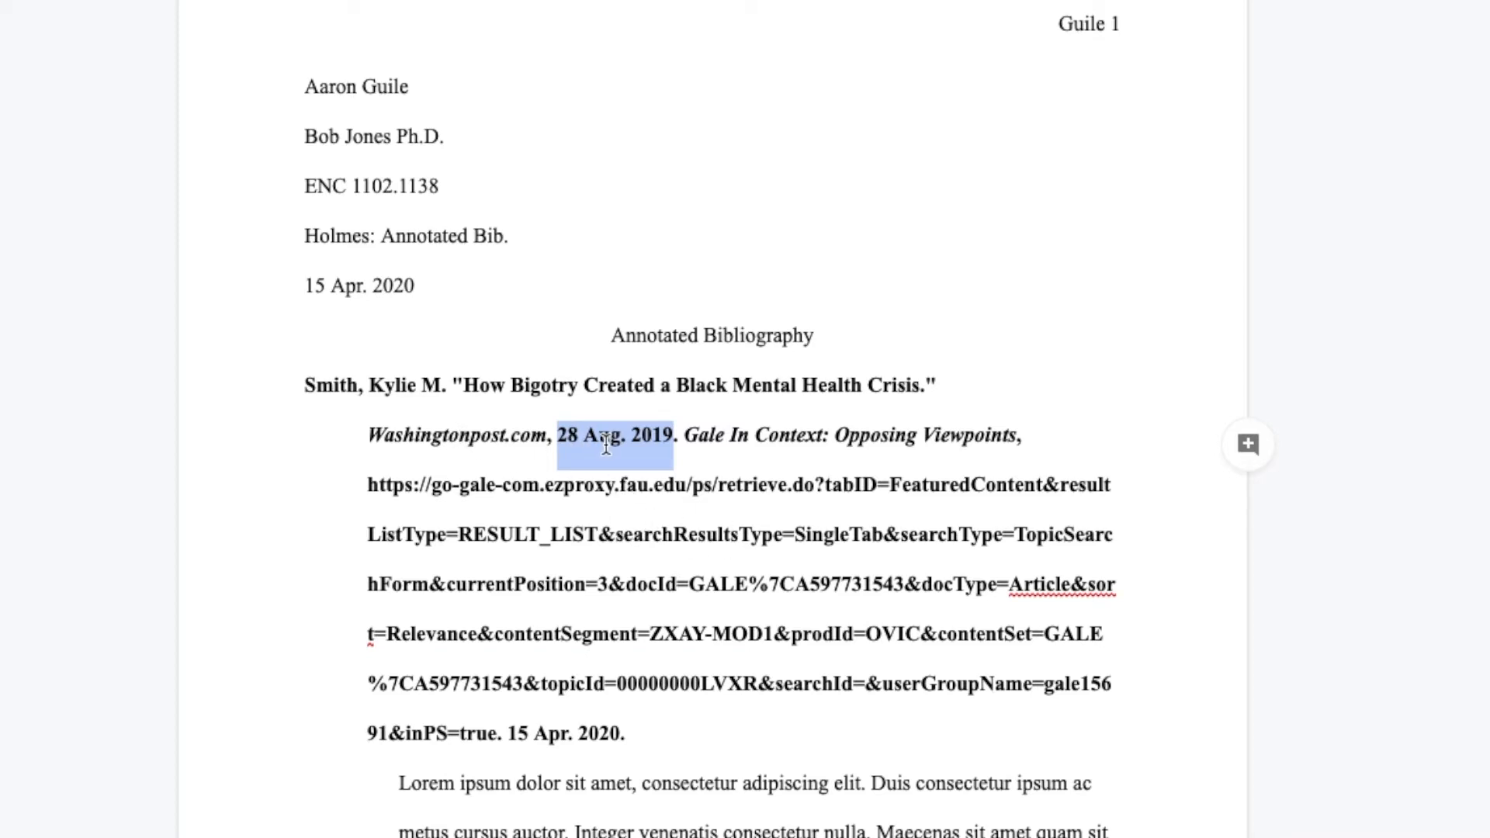
left_click(683, 514)
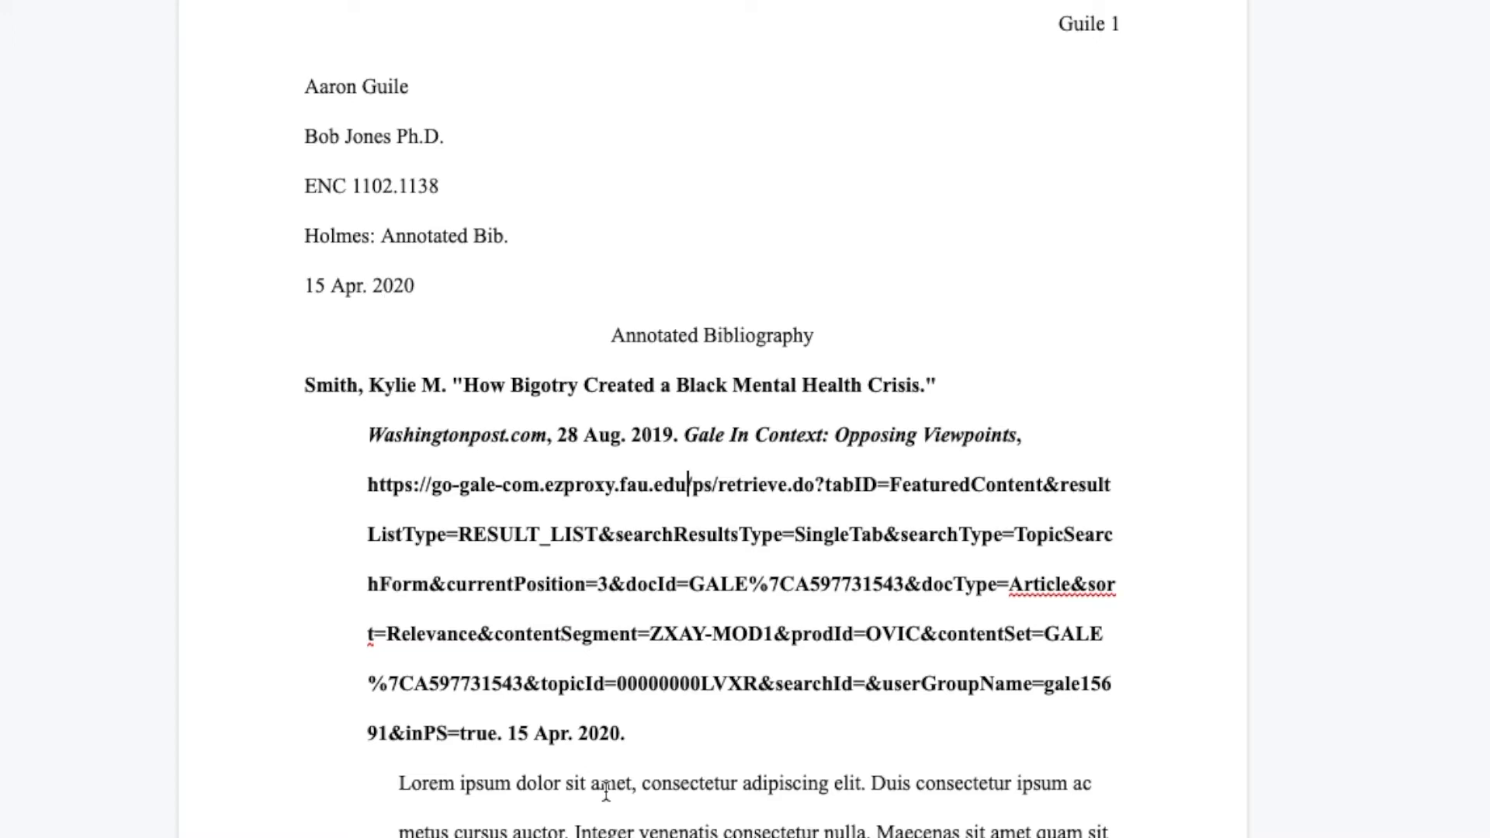
Remove the period and space after the first citation's URL and cut the closing date 15 Apr. 2020
left_click(504, 733)
key("BackSpace")
key("BackSpace")
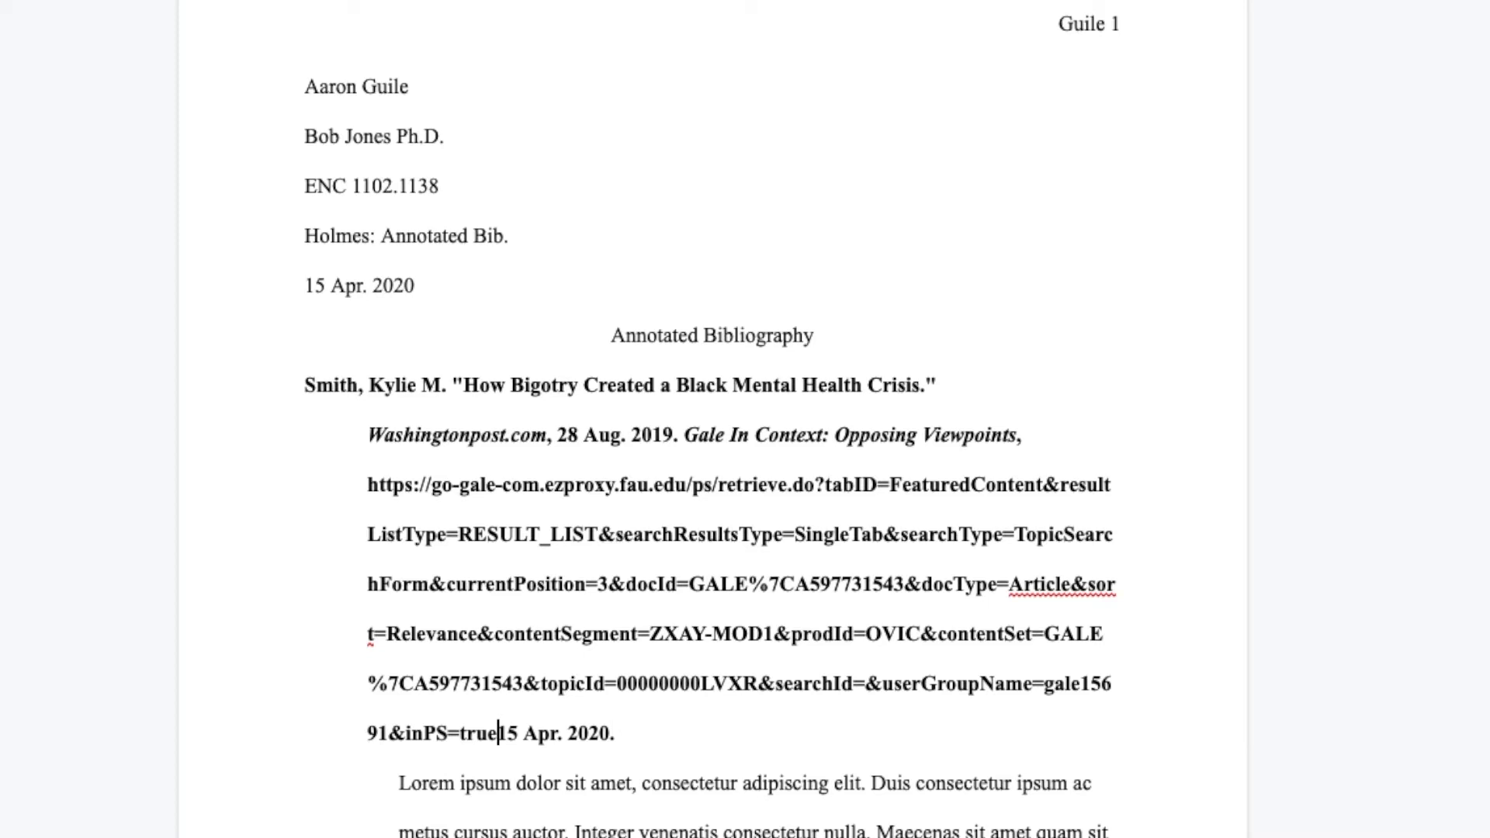
key("shift+Right")
key("shift+Right")
key("shift+Right")
key("shift+Right")
key("shift+Right")
key("shift+Right")
key("shift+Right")
key("shift+Right")
key("shift+Right")
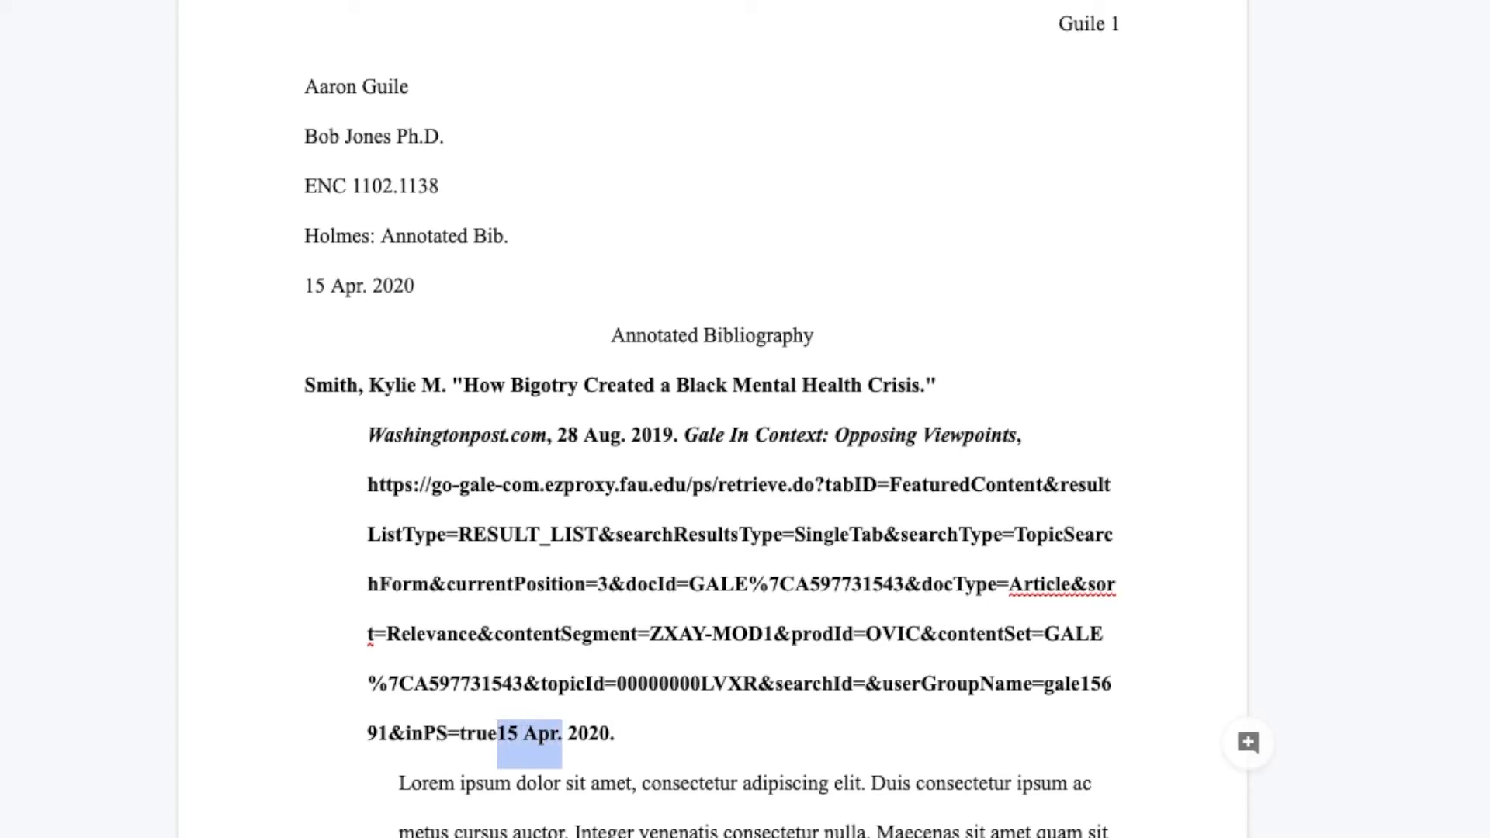
key("shift+Right")
key("shift+Right")
key("shift+Right")
key("shift+Right")
key("ctrl+x")
Insert 15 Apr. 2020 after Opposing Viewpoints in the first citation, followed by a comma and a space before the URL
key("Up")
key("Up")
key("Up")
key("Up")
key("Up")
key("Left")
key("Left")
key("Left")
key("Left")
key("Left")
key("Left")
key("Left")
key("Left")
key("Left")
key("Left")
key("Left")
key("Left")
key("Left")
key("Left")
key("Left")
key("Left")
key("Left")
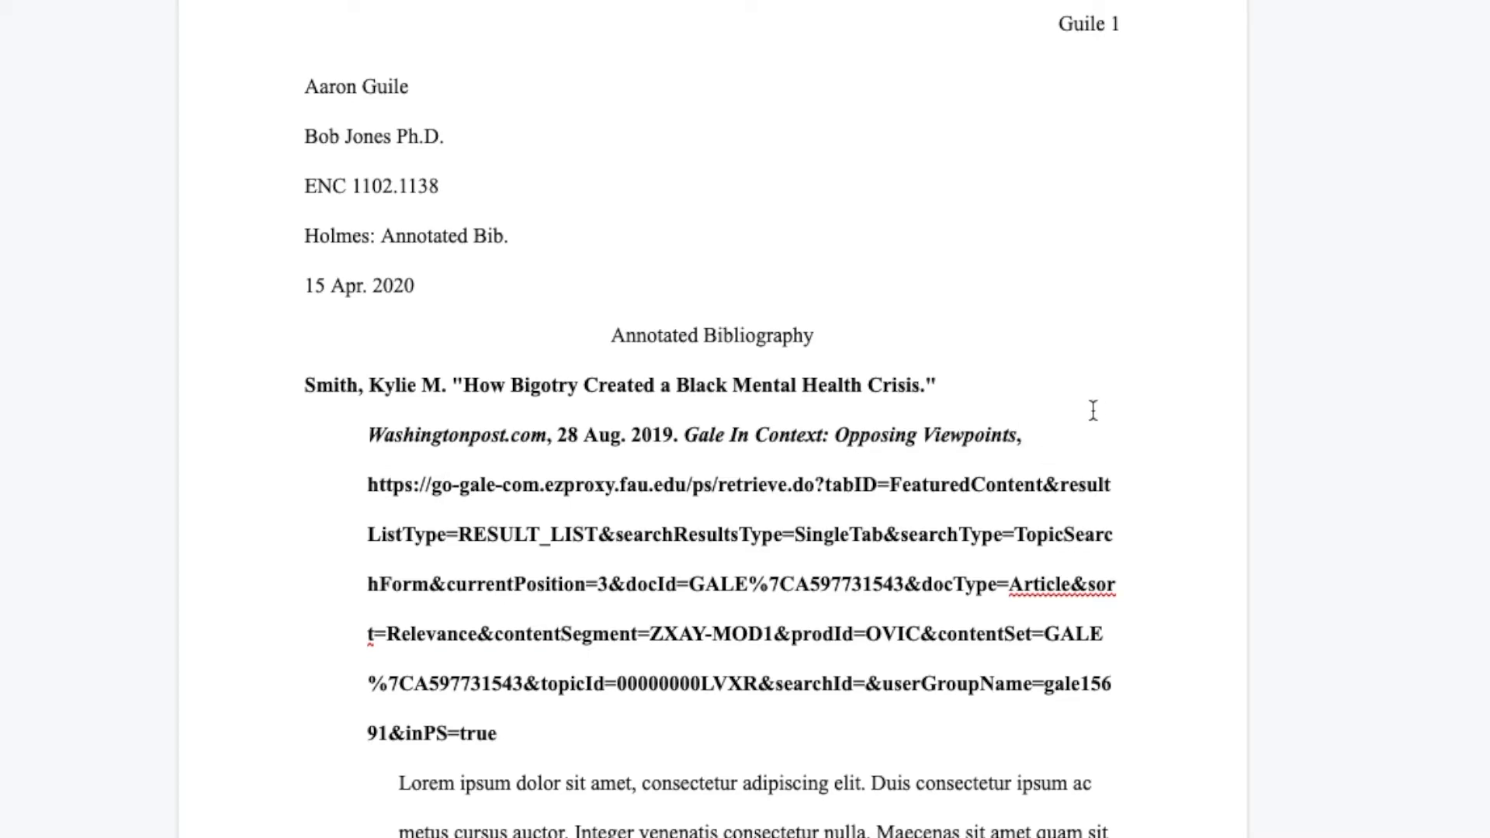
left_click(1034, 449)
type("15 Apr. 2020.")
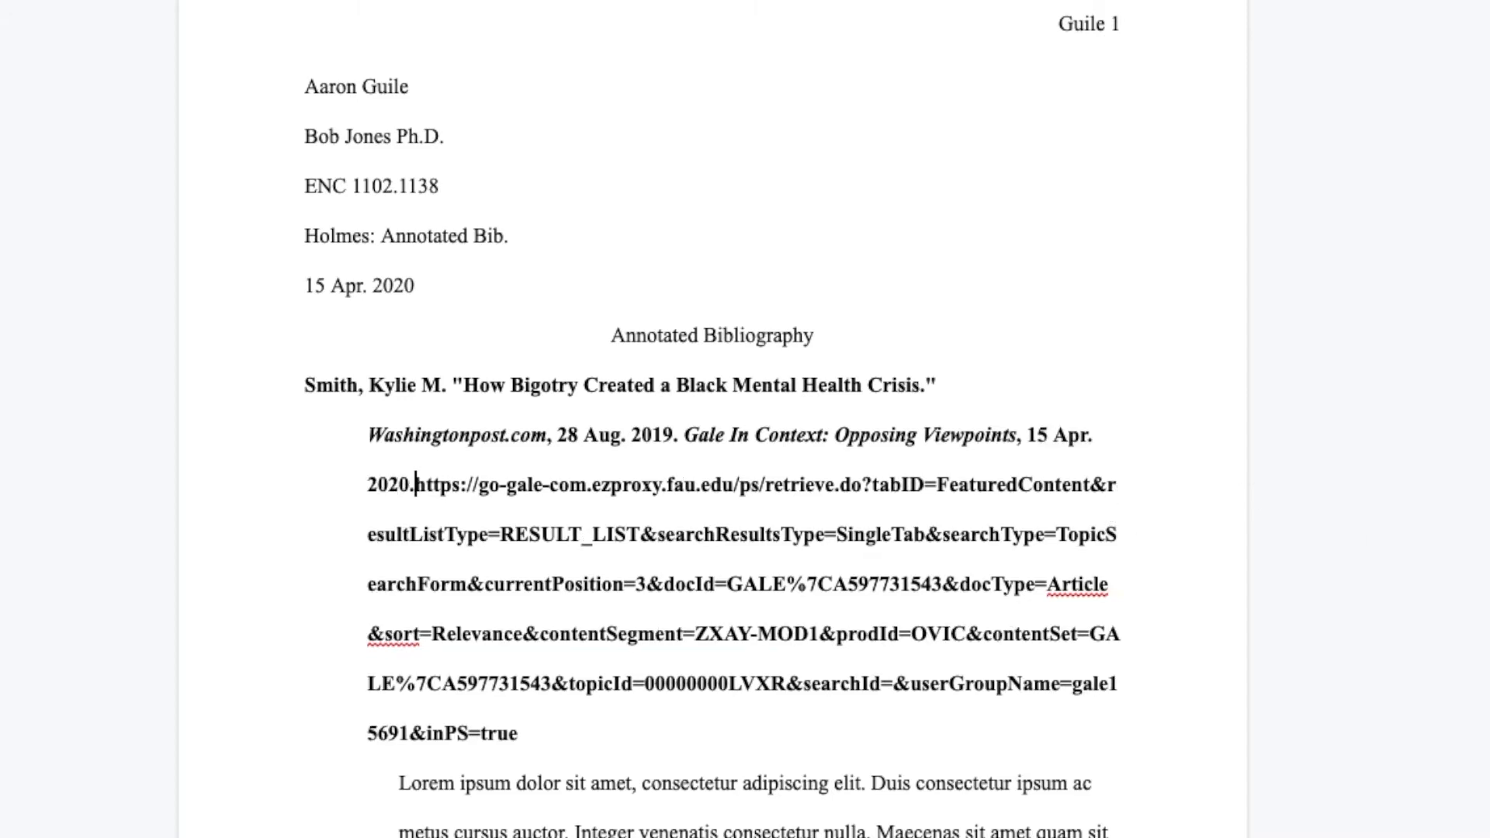
key("BackSpace")
type(",")
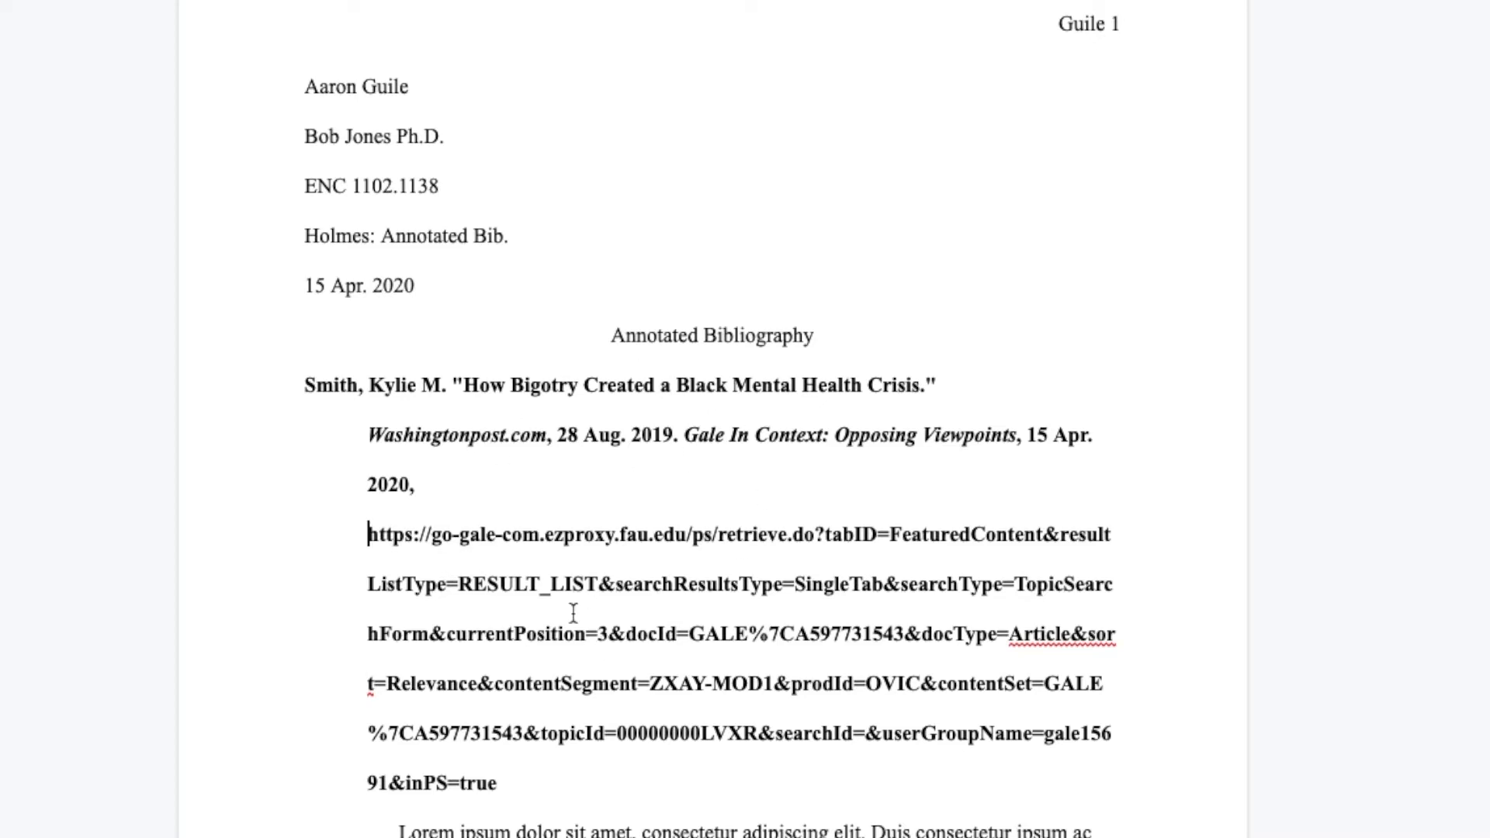
left_click(426, 492)
left_click(496, 535)
Find the second citation and examine its Gale source article, including the author list above the introduction
scroll(690, 799, "down", 2)
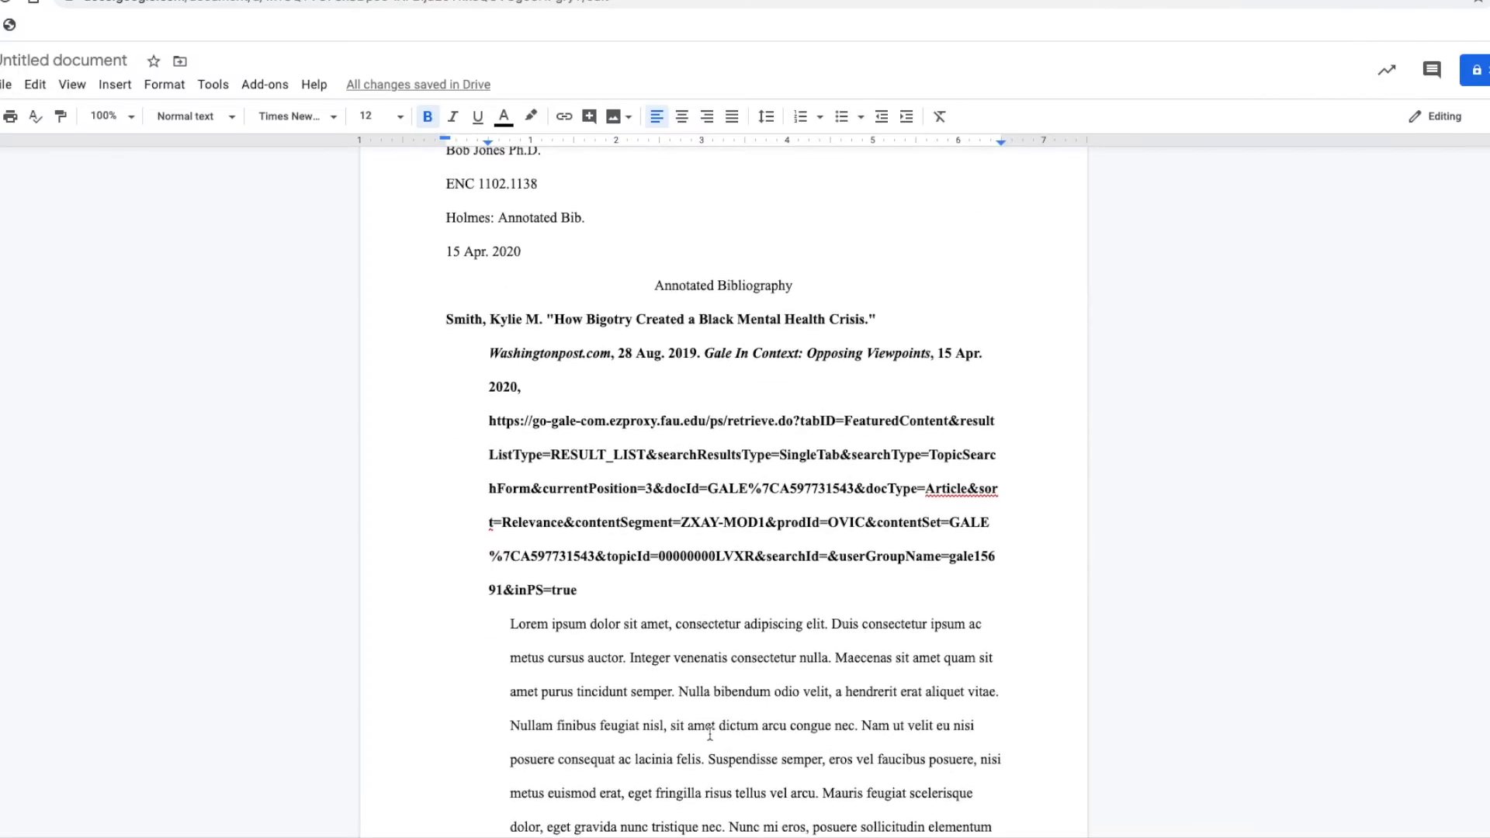
scroll(691, 799, "up", 1)
scroll(709, 733, "down", 9)
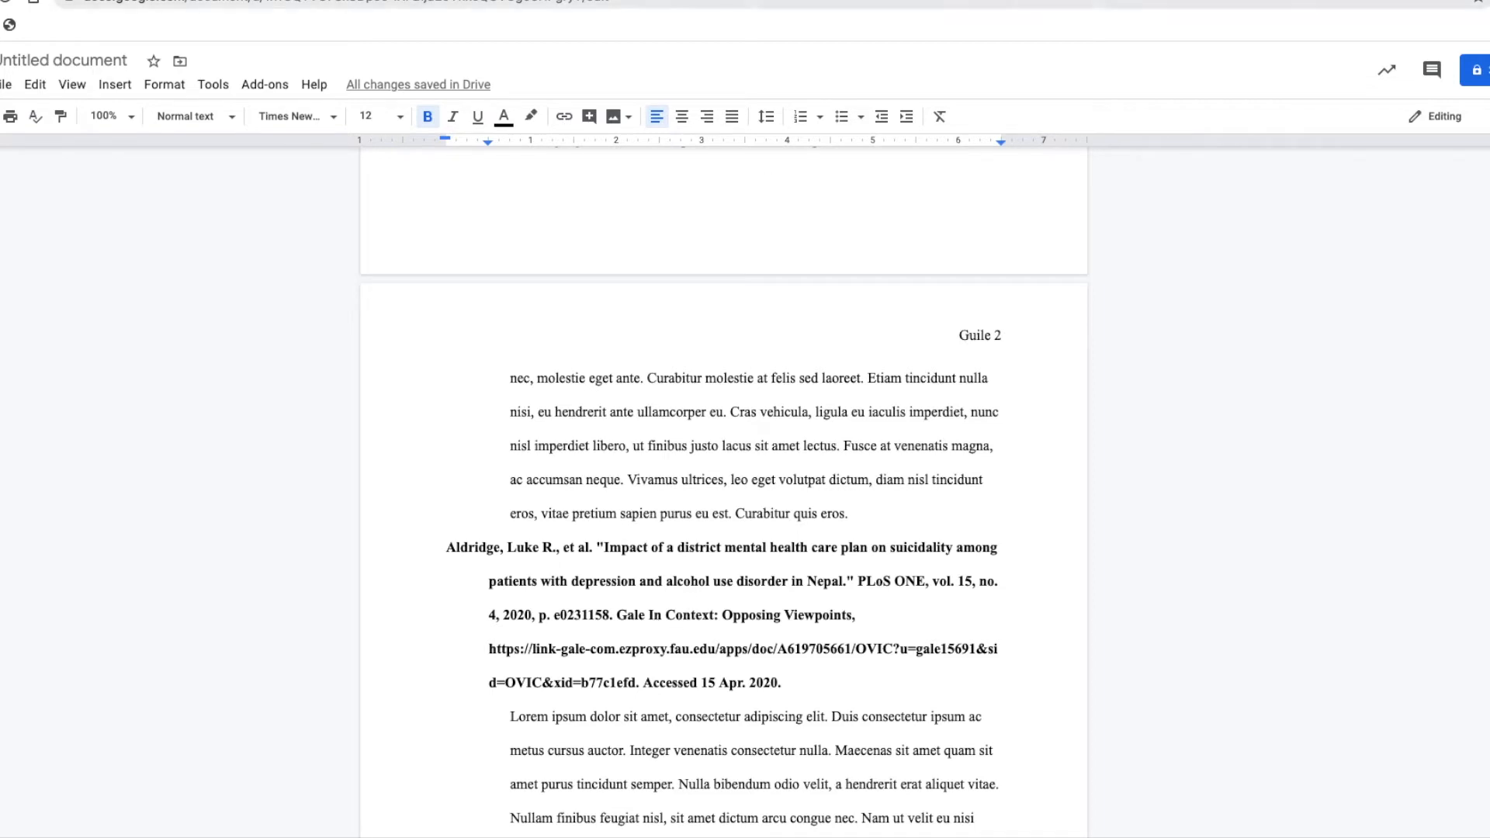
left_click(881, 1)
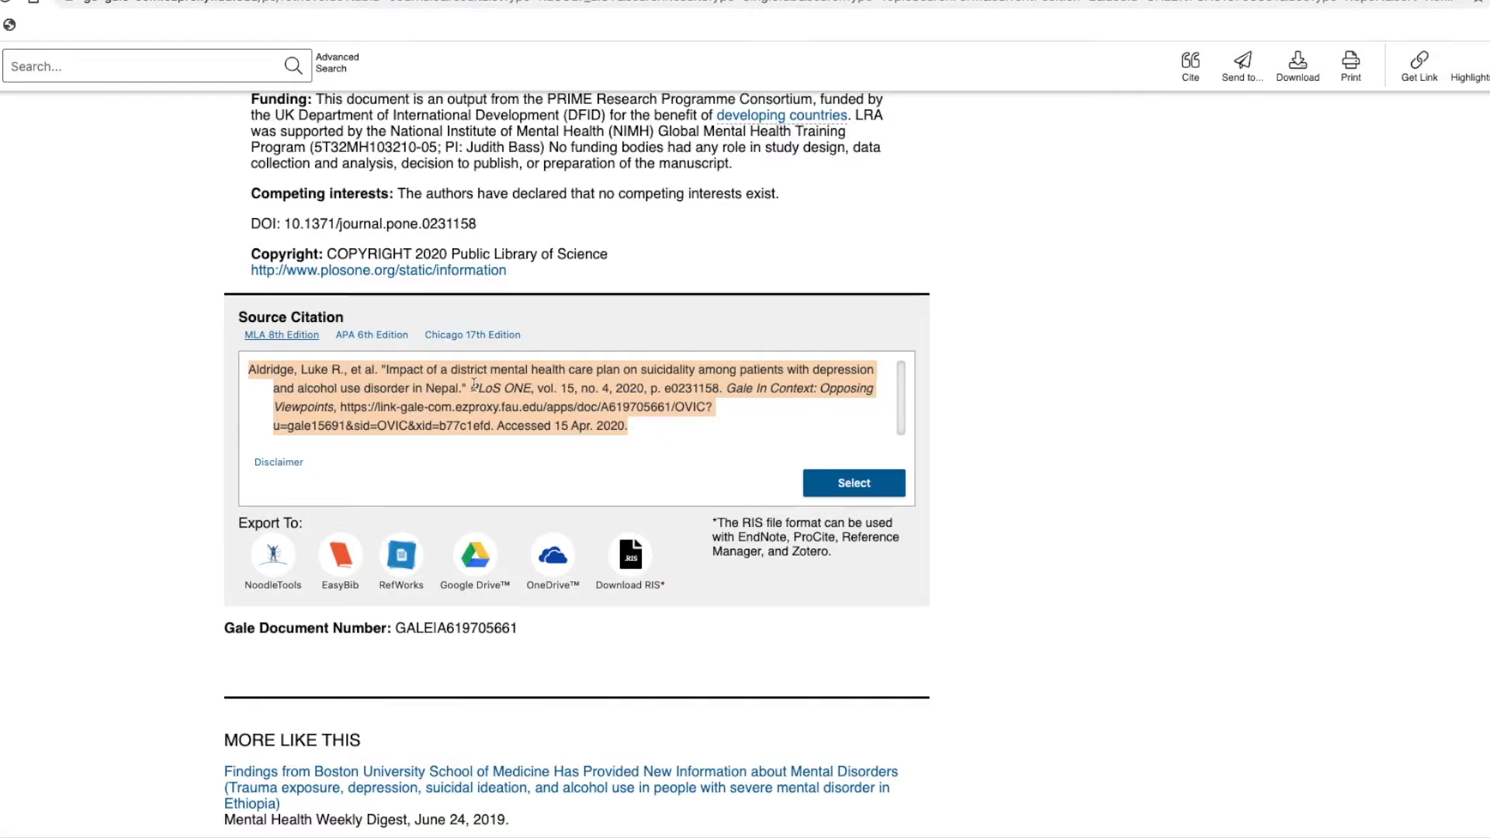
scroll(621, 376, "up", 10)
scroll(622, 376, "up", 20)
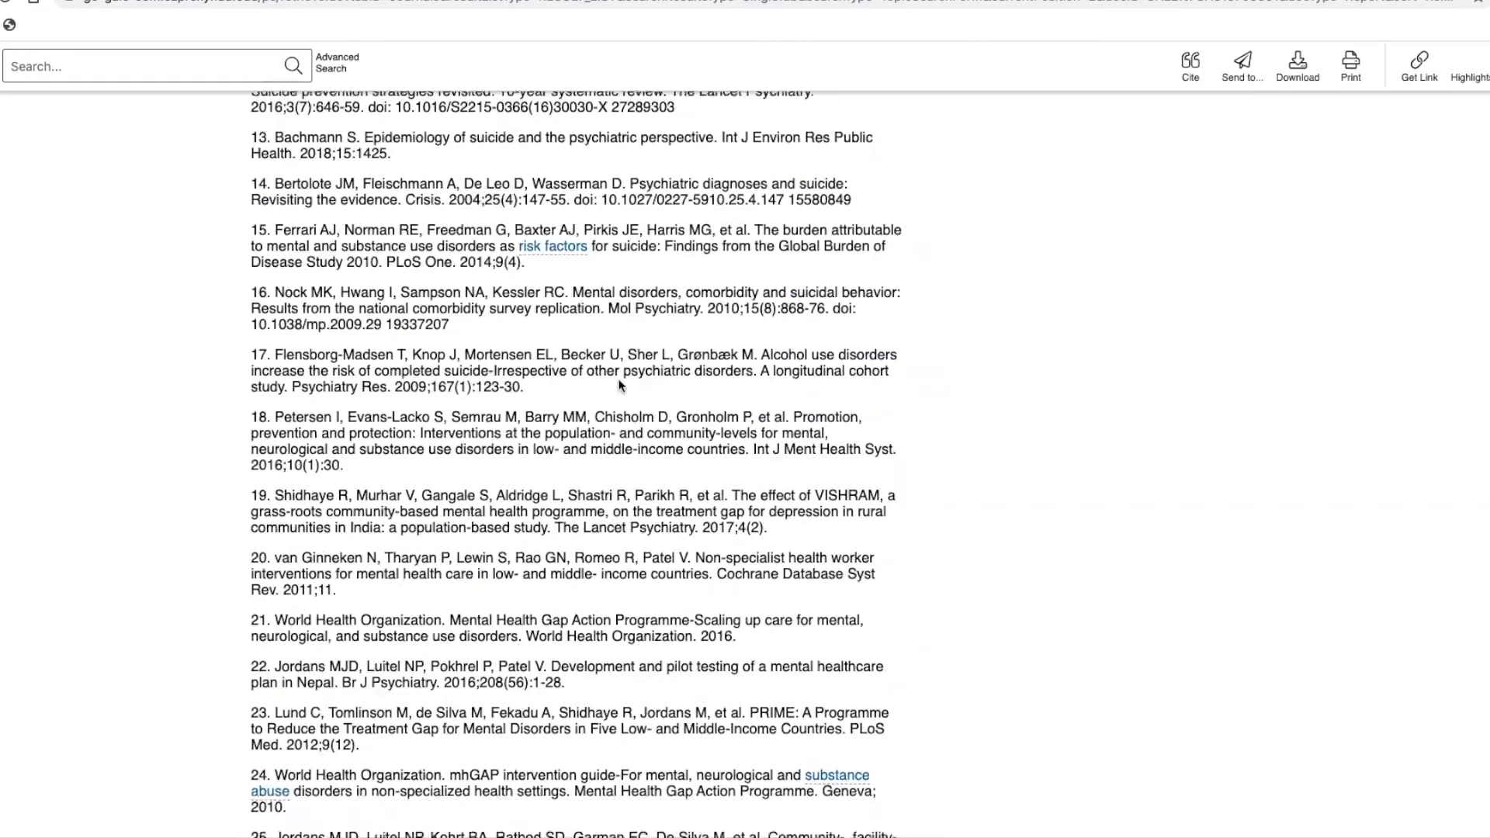
scroll(621, 383, "up", 20)
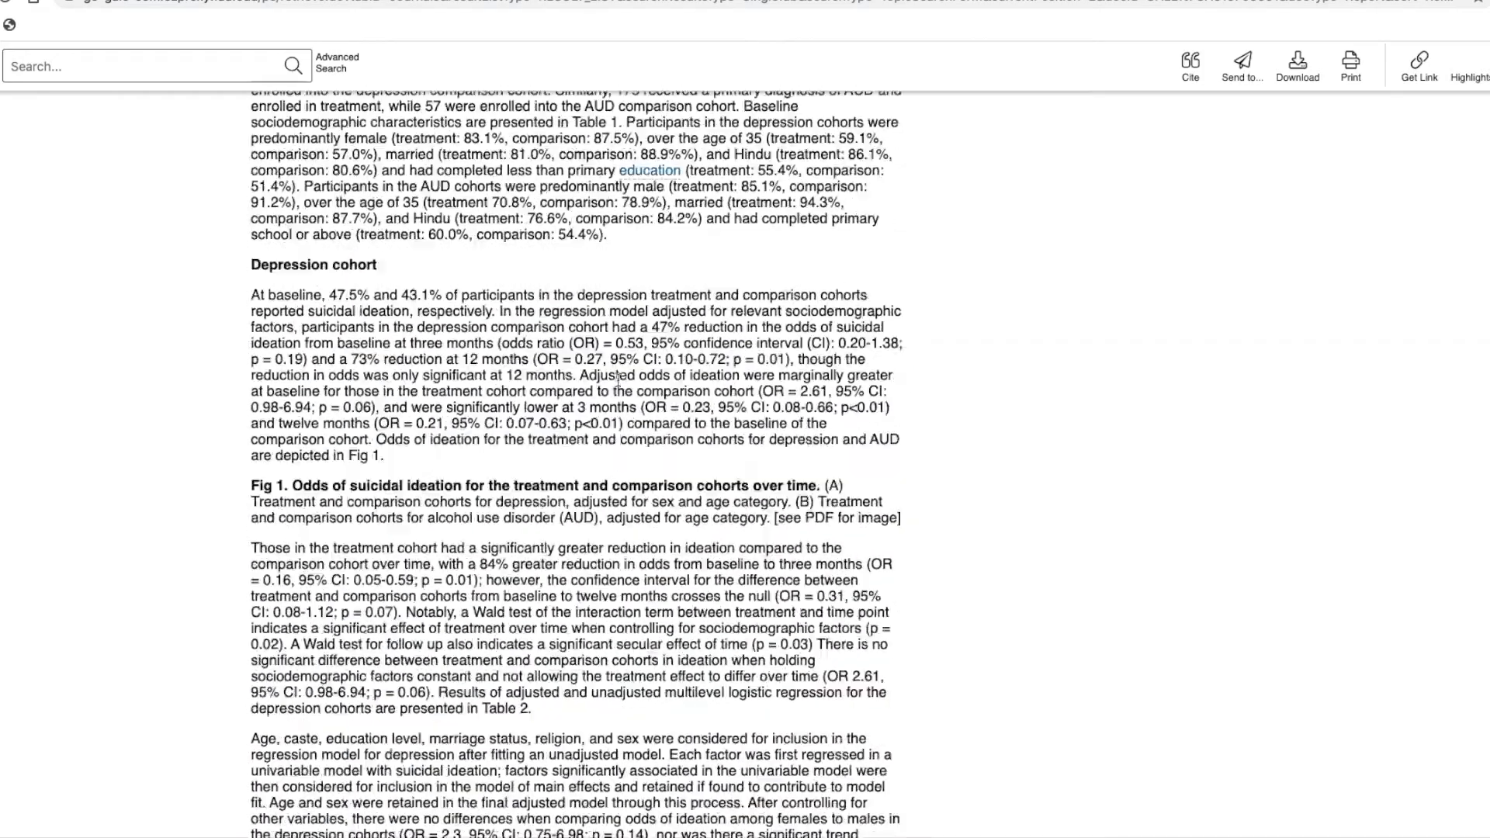
scroll(618, 383, "up", 20)
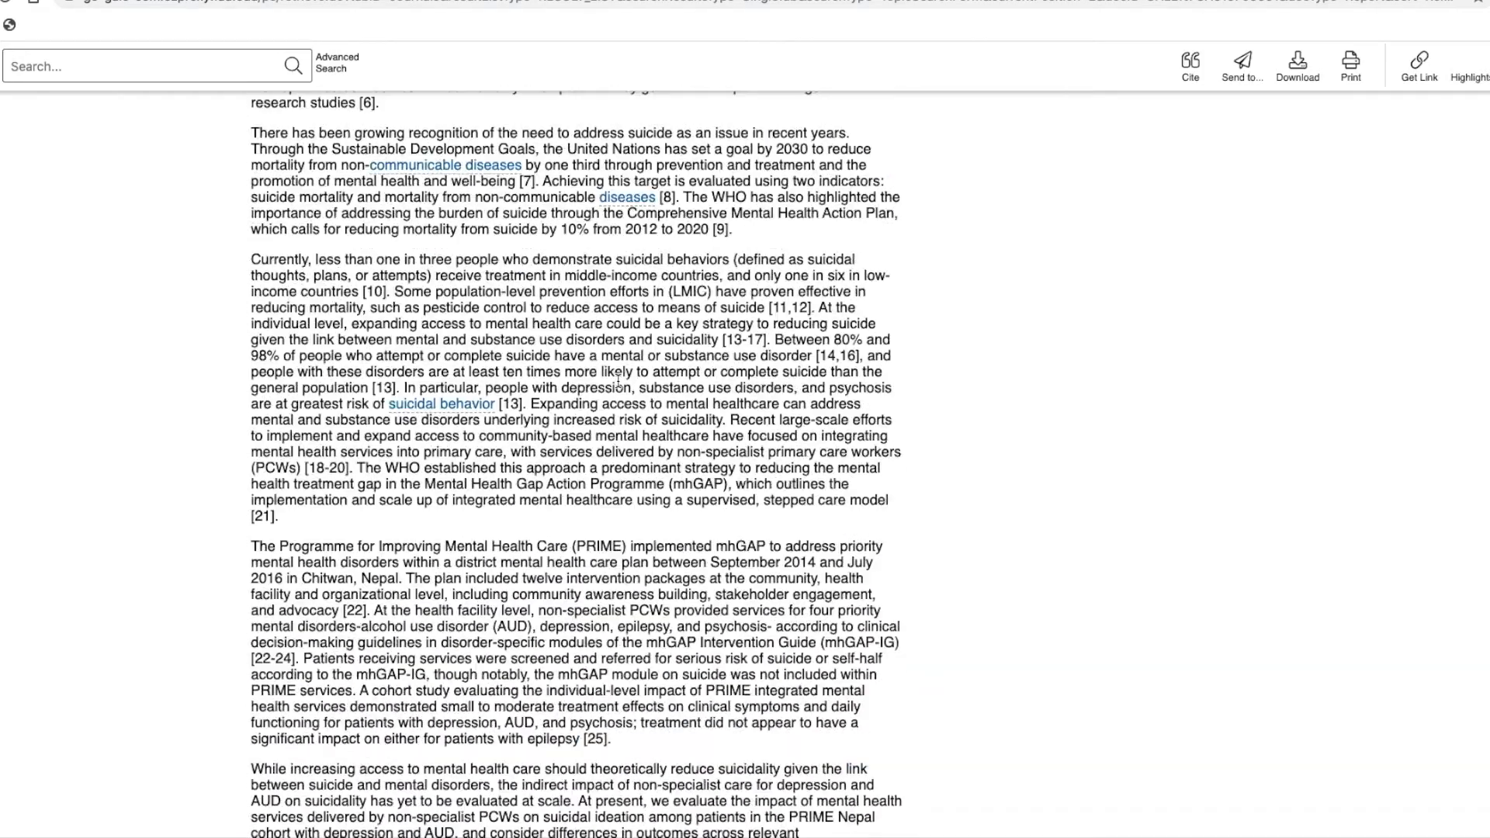
scroll(619, 381, "up", 1)
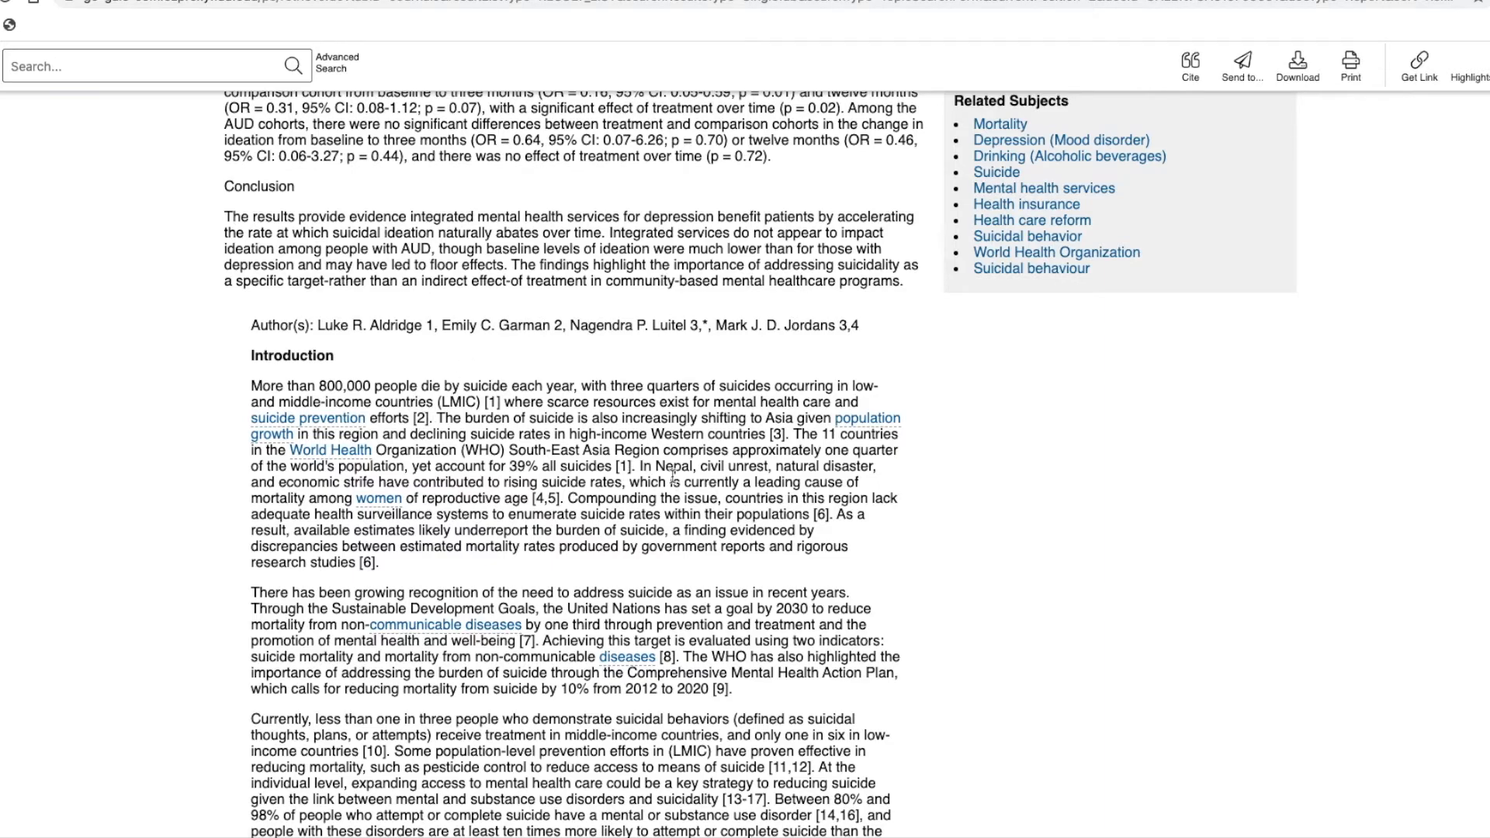
scroll(675, 476, "down", 10)
scroll(675, 476, "down", 20)
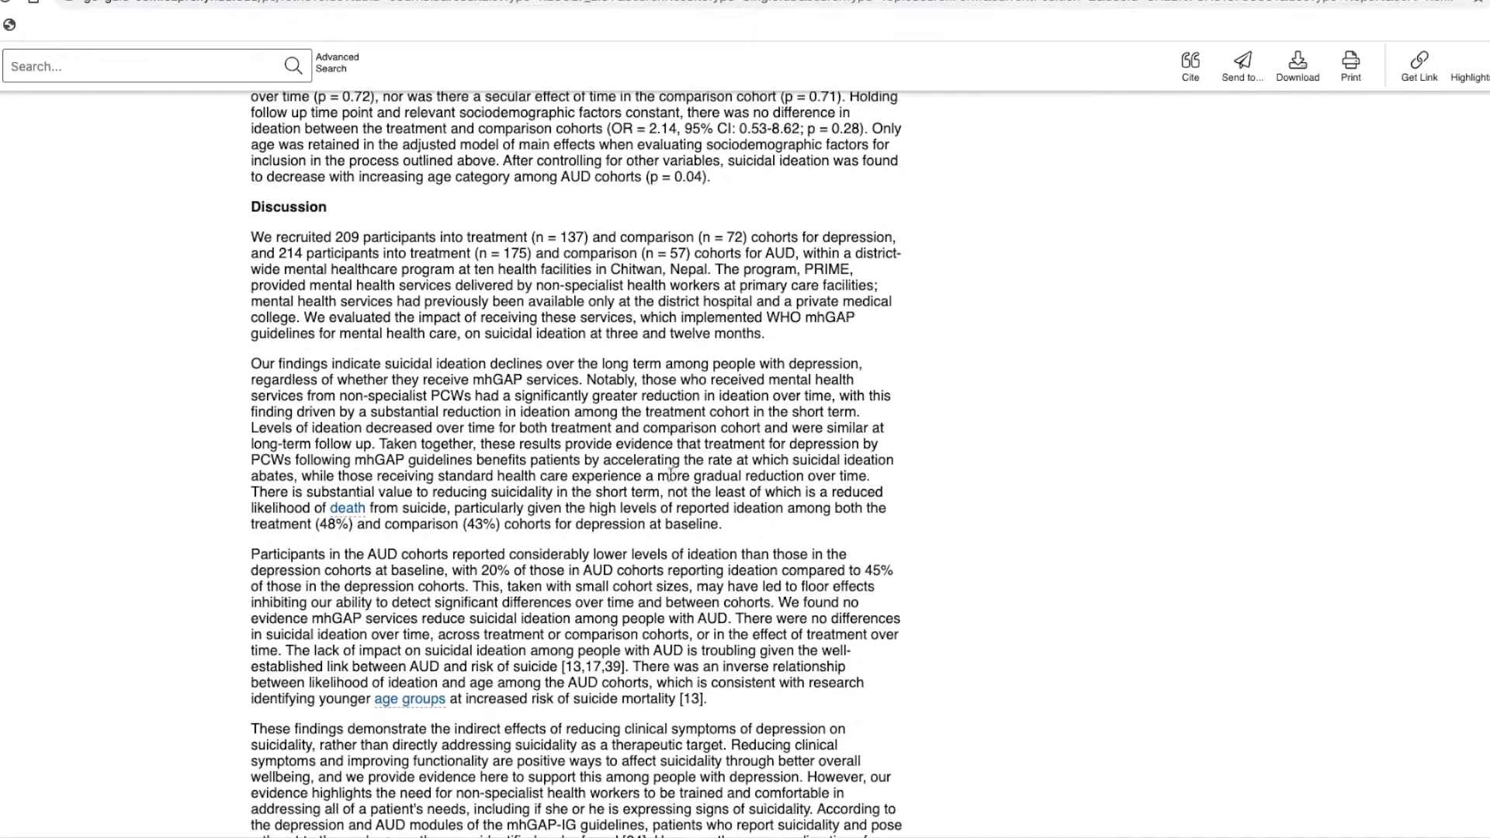
scroll(671, 477, "down", 15)
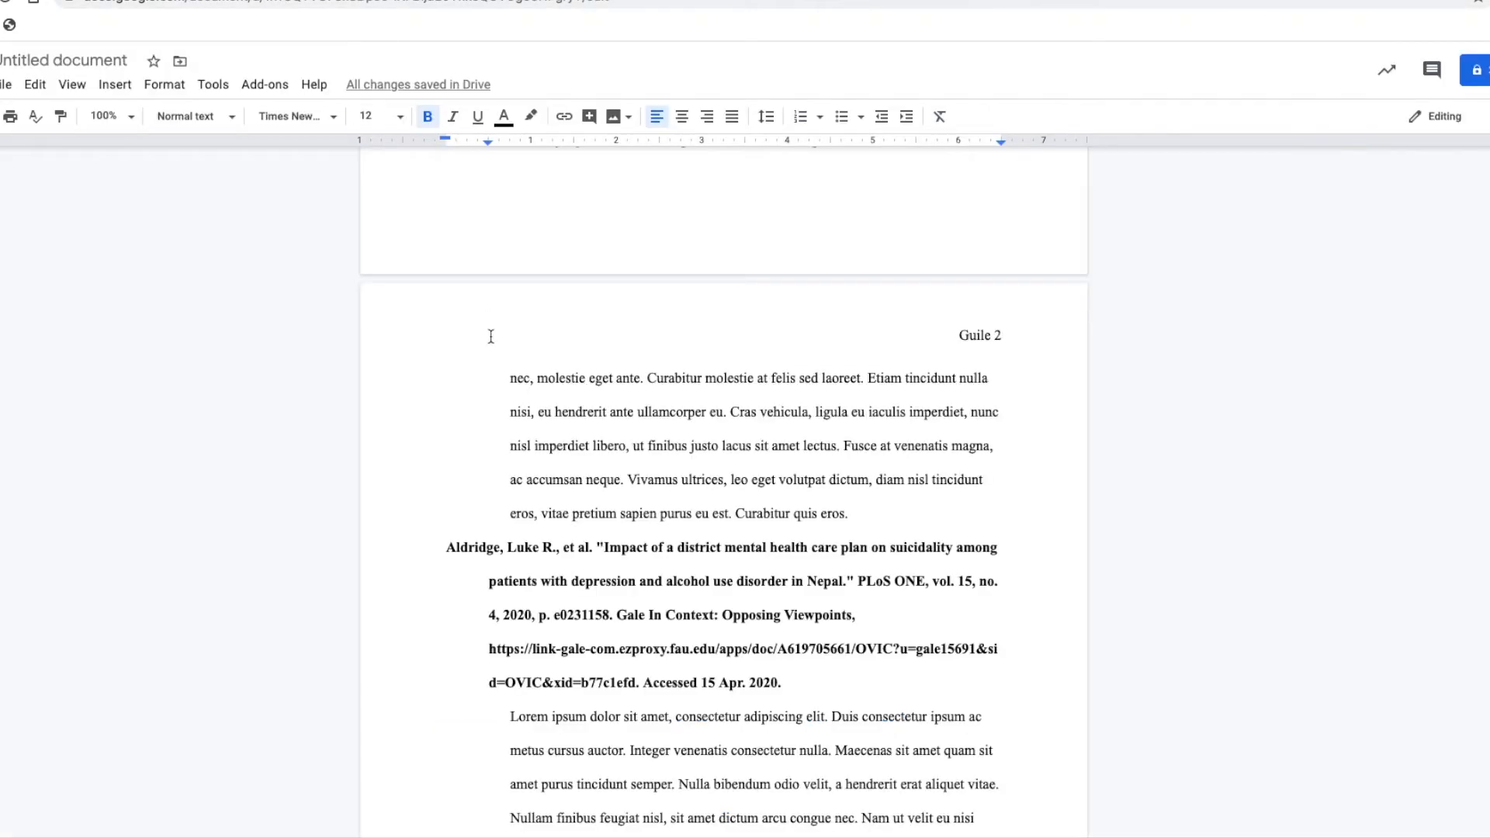
Capitalize the words District, Mental and Health in the second citation's article title
left_click(685, 549)
key("BackSpace")
type("D")
key("Right")
key("Right")
key("Right")
key("Right")
key("Right")
key("Right")
key("Right")
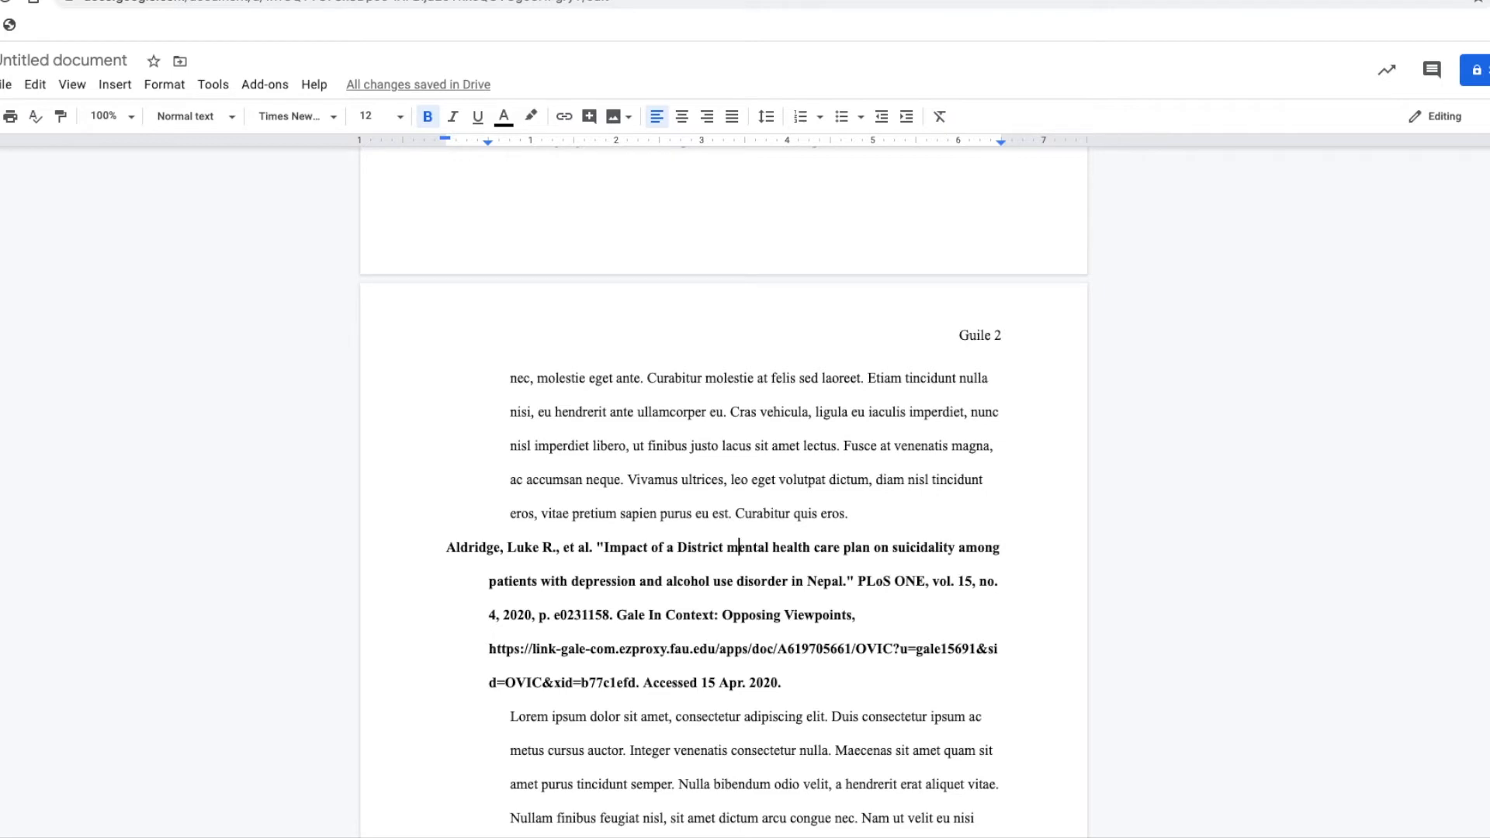
key("BackSpace")
type("M")
key("Right")
key("Right")
key("Right")
key("Right")
key("Right")
key("Right")
key("Right")
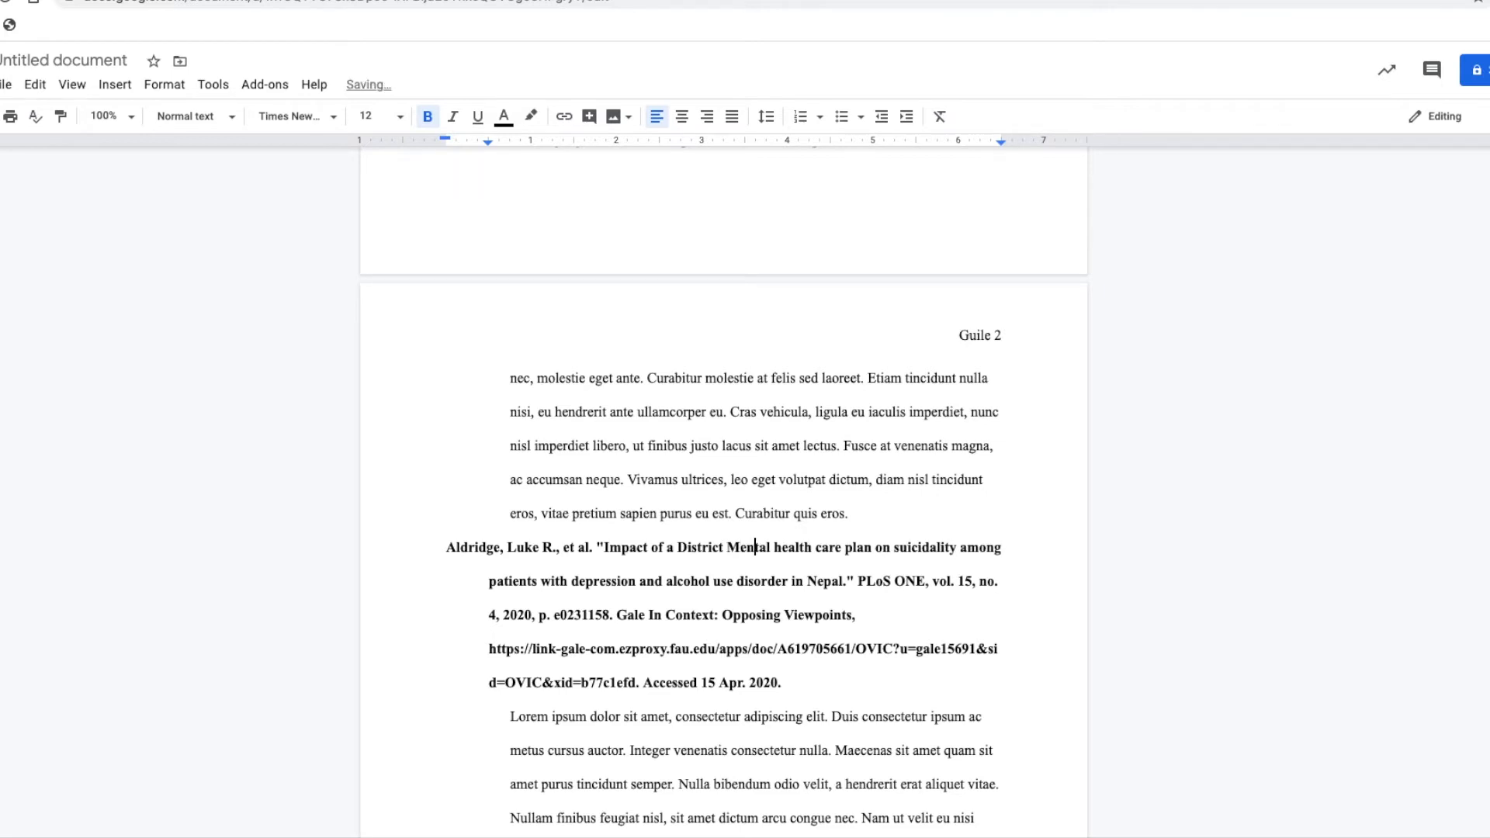
key("BackSpace")
type("H")
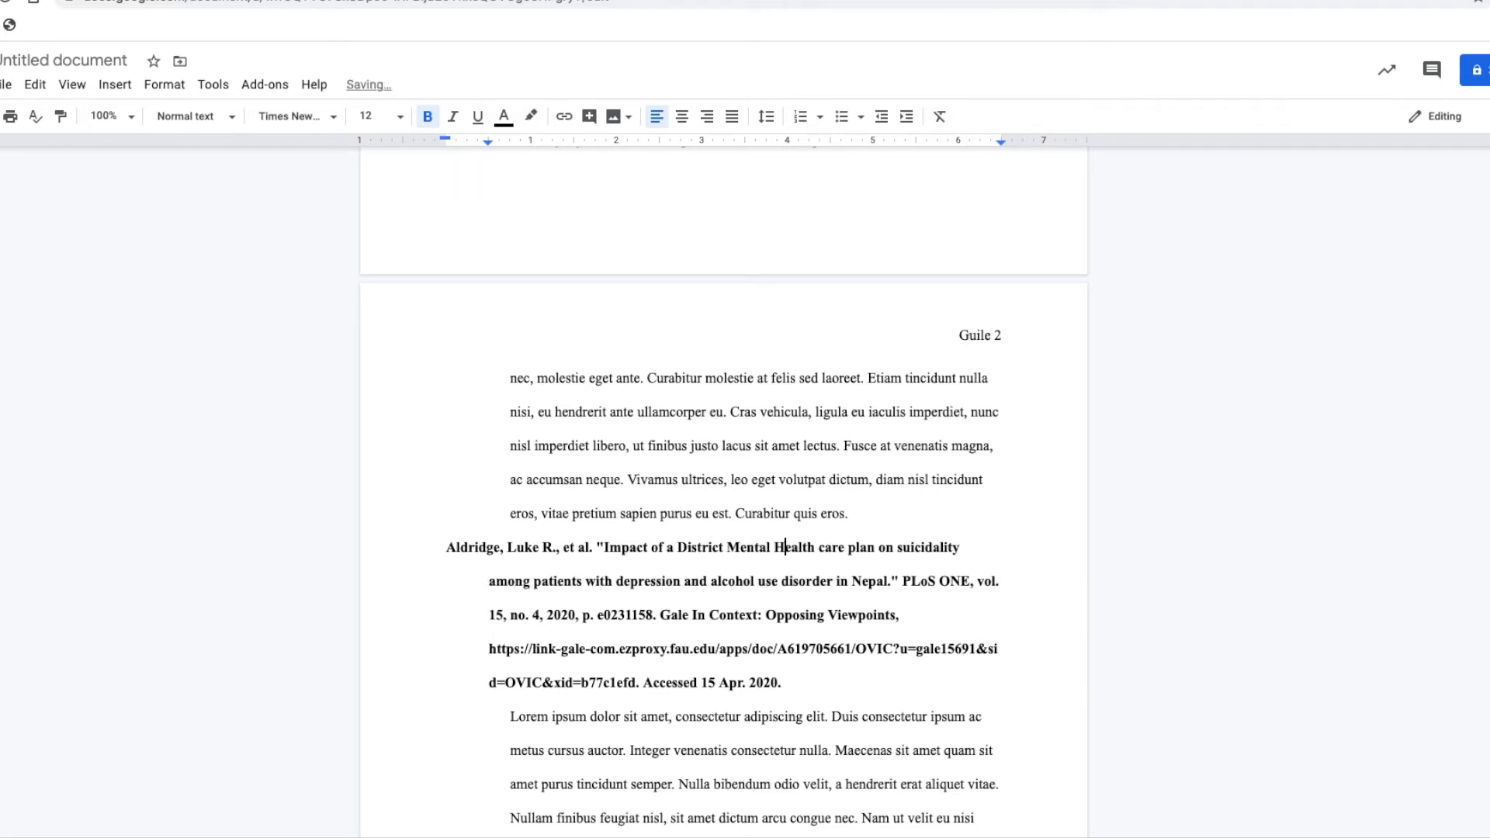
Capitalize the words Care, Plan and Suicidality in the second citation's article title
key("Right")
key("Right")
key("Right")
key("Right")
key("Right")
key("BackSpace")
type("C")
key("Right")
key("Right")
key("Right")
key("Right")
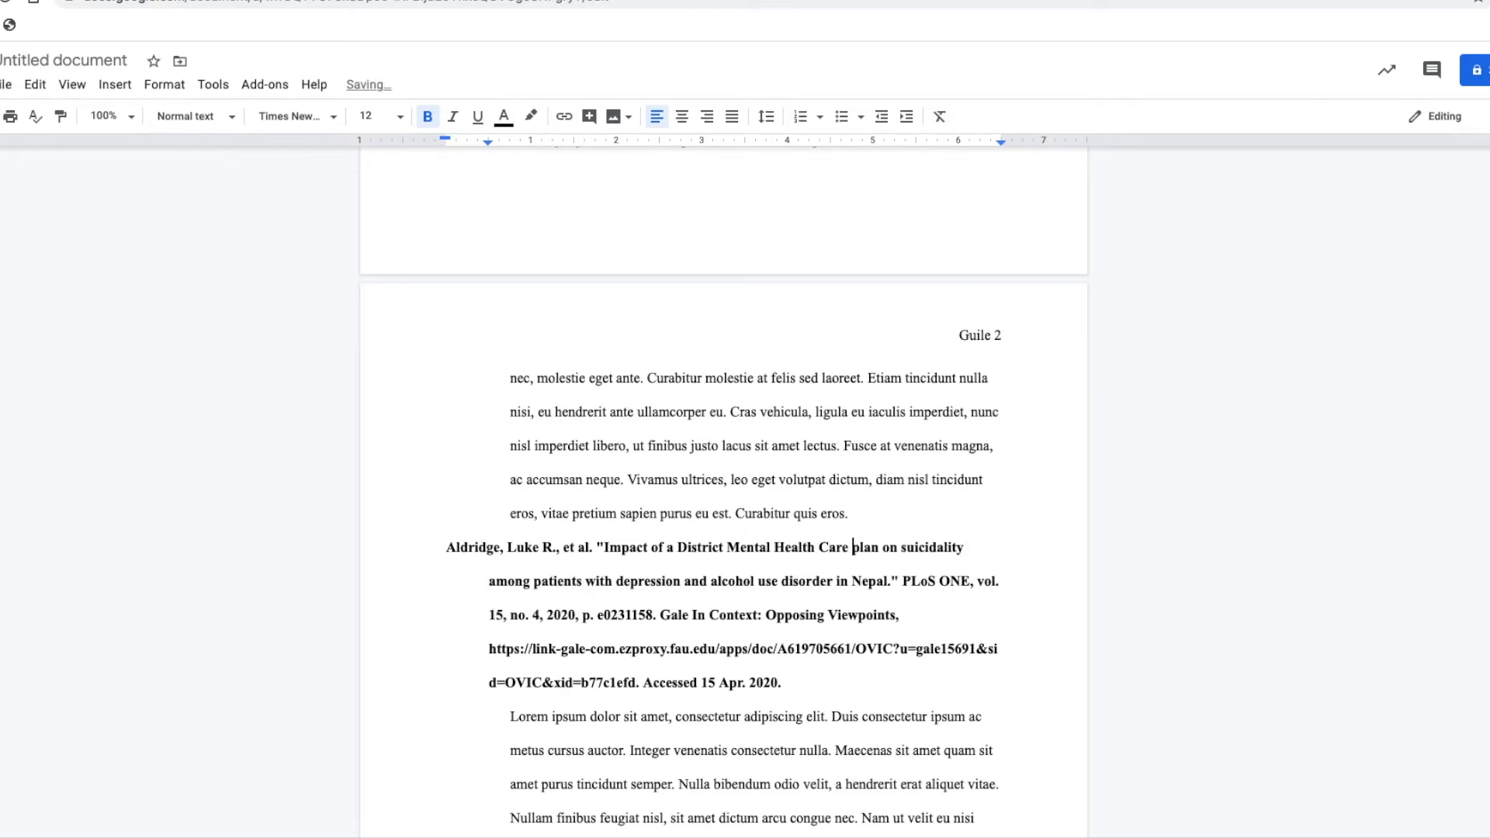
key("Right")
key("BackSpace")
type("P")
key("Right")
Capitalize the words Among, Patients and Depression in the second citation's article title
key("Right")
key("Right")
key("Right")
key("Right")
key("Right")
key("Right")
key("Right")
key("BackSpace")
type("S")
key("Right")
key("Right")
key("Right")
key("Right")
key("Right")
key("Right")
key("Right")
key("Right")
key("Right")
key("Right")
key("Right")
key("Right")
key("BackSpace")
type("A")
Capitalize the words Alcohol, Use and Disorder in the second citation's article title
key("Right")
key("Right")
key("Right")
key("Right")
key("Right")
key("Right")
key("BackSpace")
type("P")
key("Right")
key("Right")
key("Right")
key("Right")
key("Right")
key("Right")
key("Right")
key("Right")
key("Right")
key("Right")
key("Right")
key("Right")
key("Right")
key("Right")
key("BackSpace")
type("D")
Italicize the journal title PLoS ONE in the second citation, leaving its comma unitalicized
key("Right")
key("Right")
key("Right")
key("Right")
key("Right")
key("Right")
key("Right")
key("Right")
key("Right")
key("Right")
key("Right")
key("Right")
key("Right")
key("Right")
key("Right")
key("BackSpace")
type("A")
key("Right")
key("Right")
key("Right")
key("Right")
key("Right")
key("Right")
key("Right")
key("Right")
key("BackSpace")
type("U")
key("Right")
key("Right")
key("Right")
key("Right")
key("BackSpace")
type("D")
key("Right")
key("Right")
key("Right")
key("Right")
key("Right")
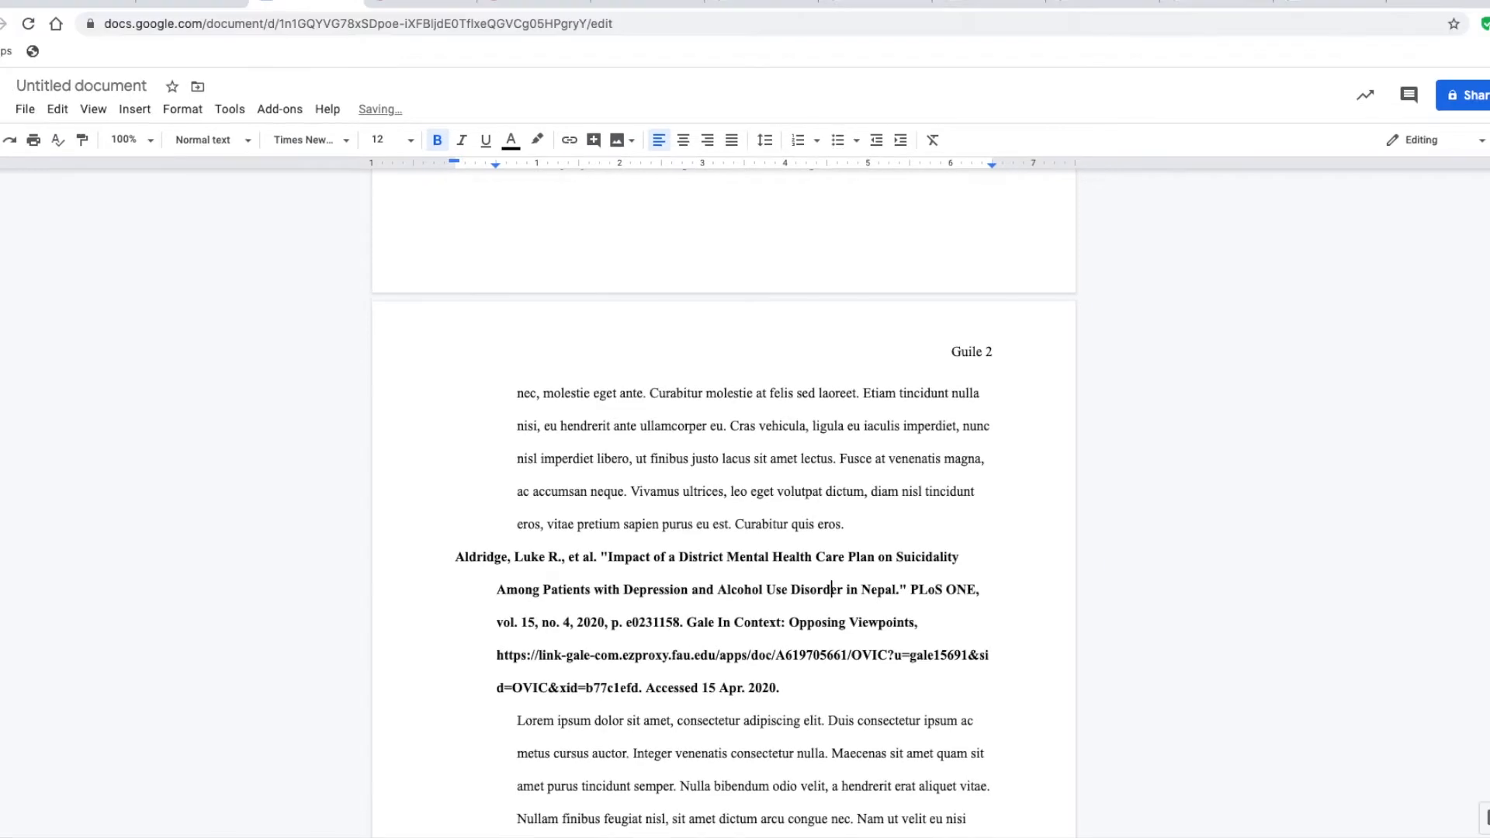
key("Right")
key("Right")
key("Right")
key("Right")
key("Right")
key("Right")
key("Right")
key("Right")
key("shift+Right")
key("shift+Right")
key("shift+Right")
key("shift+Right")
key("shift+Right")
key("shift+Right")
key("shift+Right")
key("shift+Right")
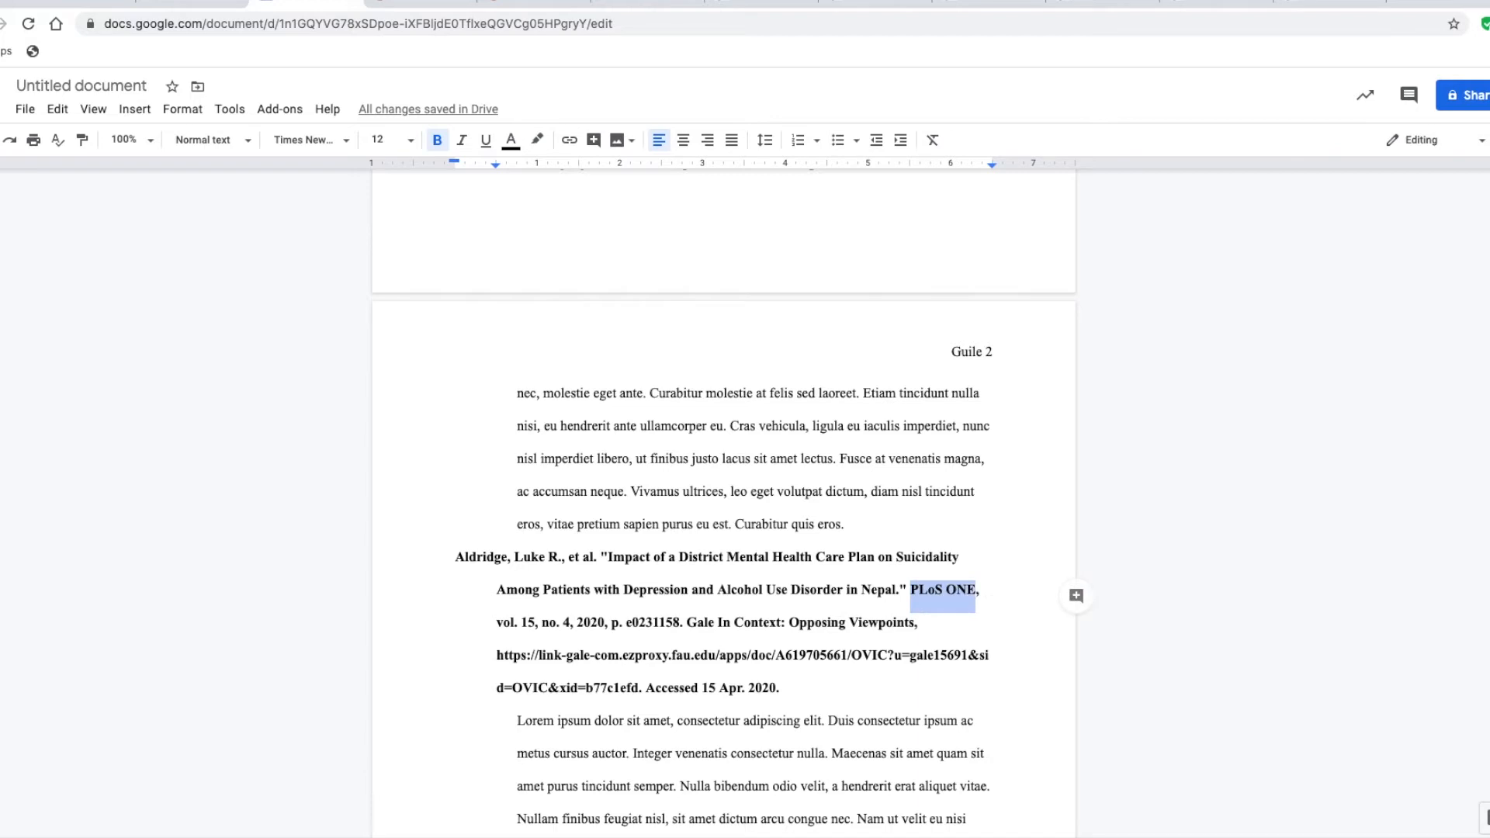
key("ctrl+i")
key("Right")
key("Right")
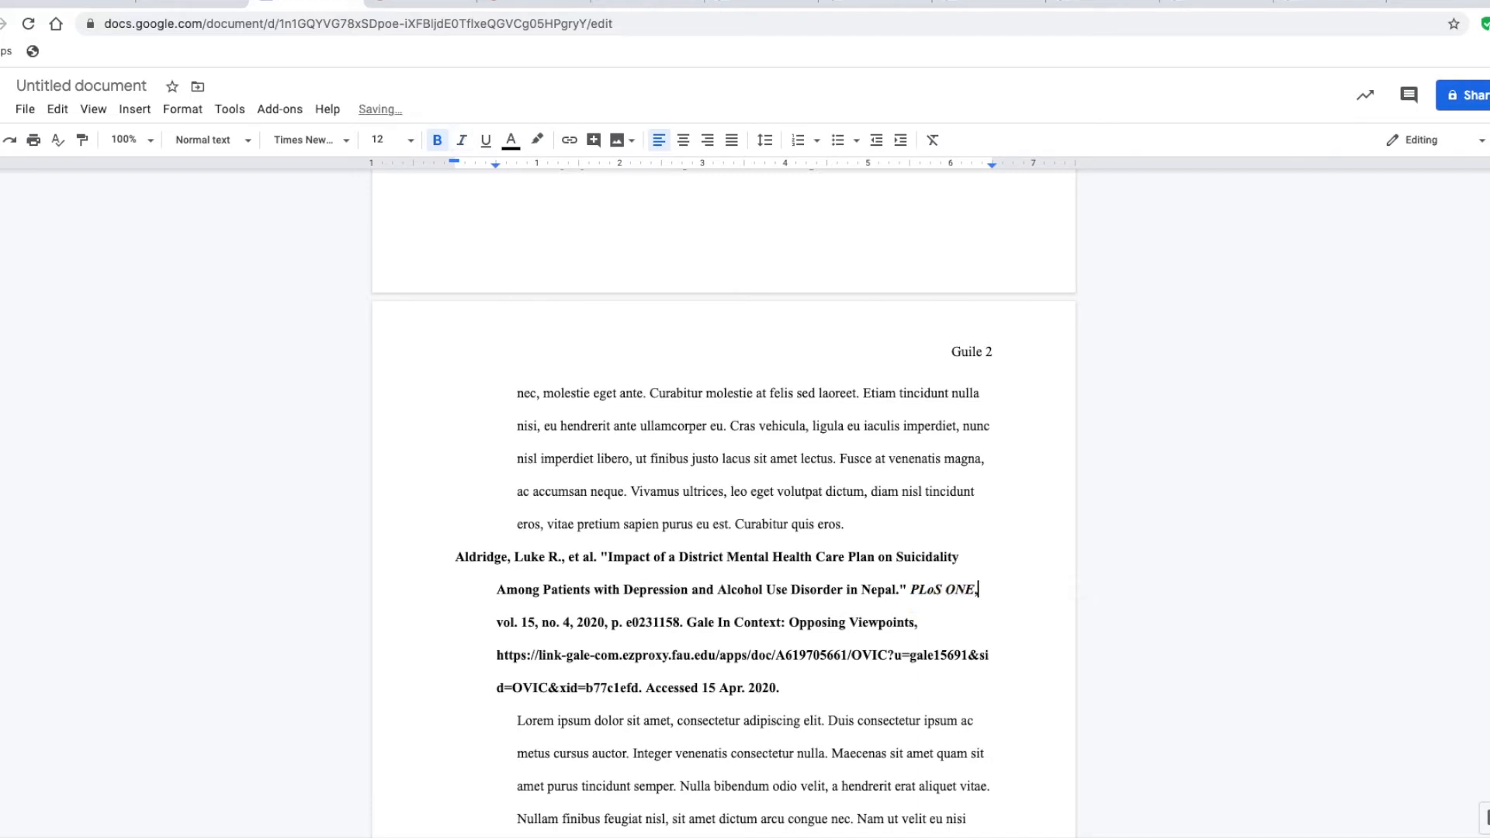
Italicize the database name Gale In Context: Opposing Viewpoints in the second citation
key("Right")
key("Right")
key("Right")
key("Right")
key("Right")
key("Right")
key("Right")
key("Right")
key("Right")
key("Right")
key("Right")
key("Right")
key("Right")
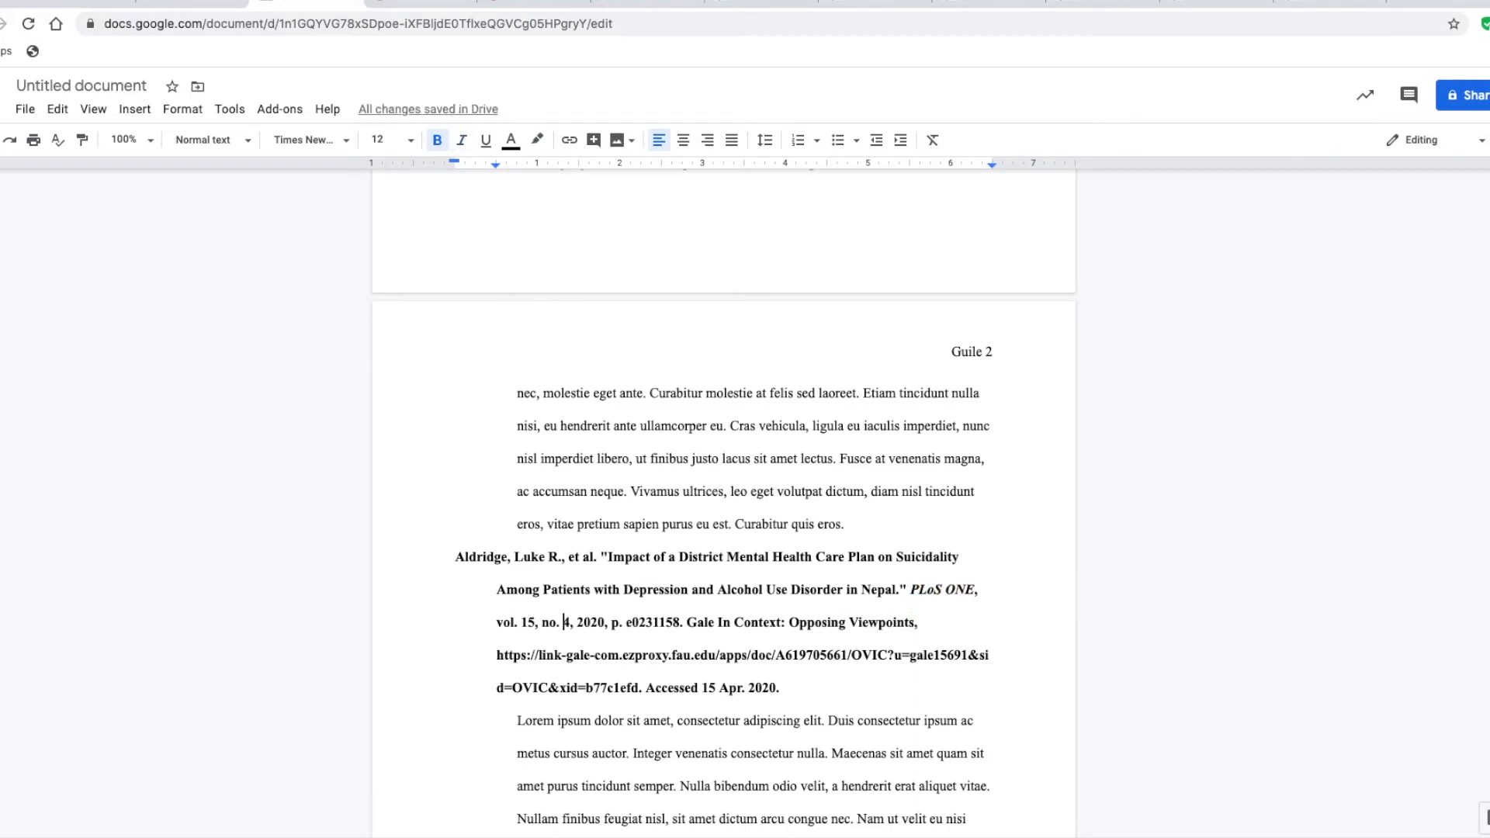
type(",")
key("Right")
key("Right")
key("Right")
key("Right")
key("Right")
key("Right")
key("Right")
key("Right")
key("Right")
key("Right")
key("BackSpace")
left_click_drag(686, 625, 914, 629)
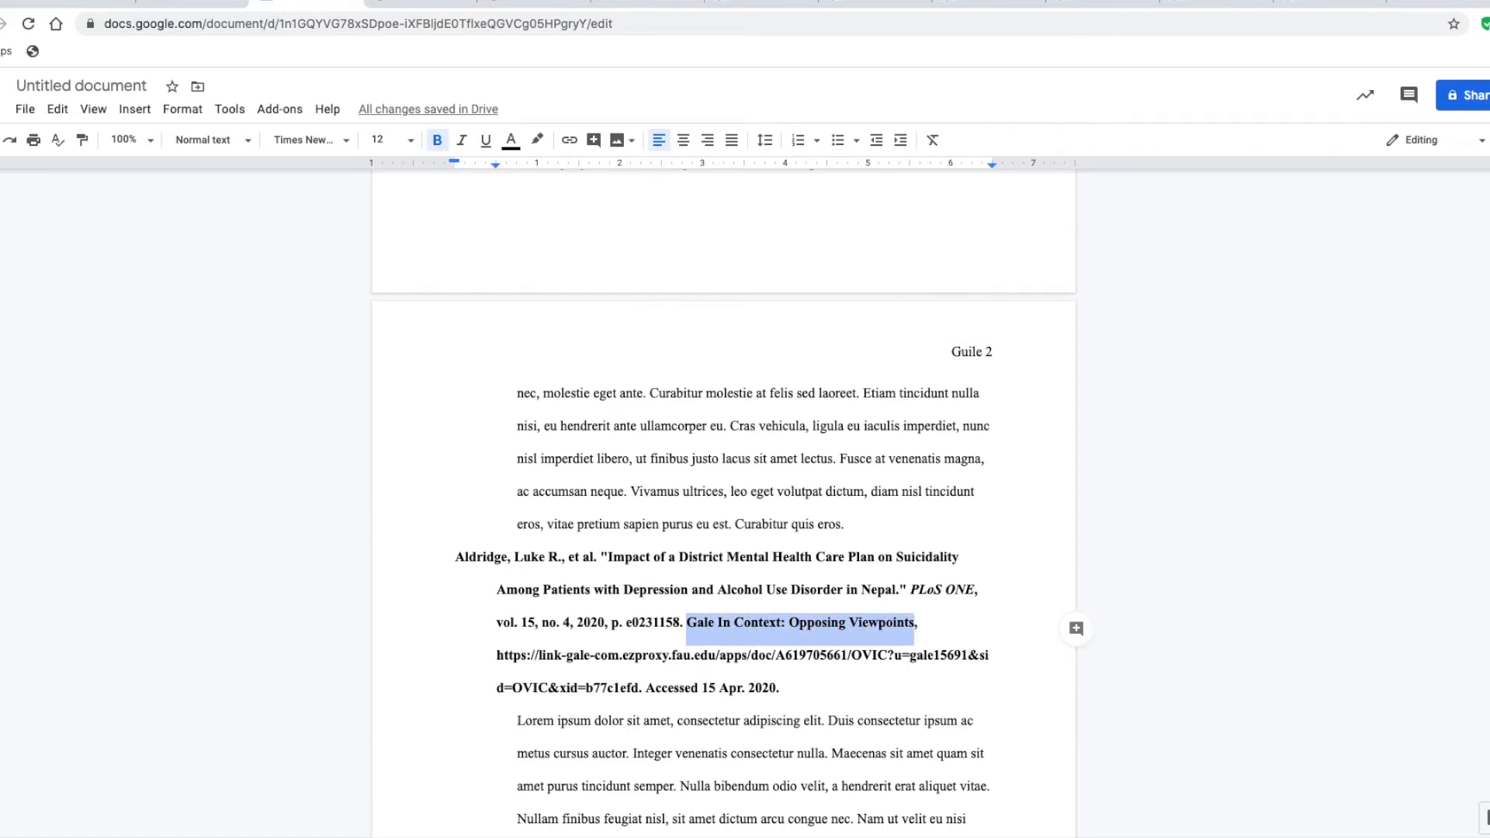
key("ctrl+i")
key("Right")
Cut the closing "Accessed 15 Apr. 2020." and the period before it from the end of the second citation
key("Down")
key("Down")
key("shift+Left")
key("shift+Left")
key("shift+Left")
key("shift+Left")
key("shift+Left")
key("shift+Left")
key("shift+Left")
key("shift+Left")
key("shift+Left")
key("shift+Left")
key("shift+Left")
key("shift+Left")
key("shift+Left")
key("shift+Left")
key("shift+Left")
key("shift+Left")
key("shift+Left")
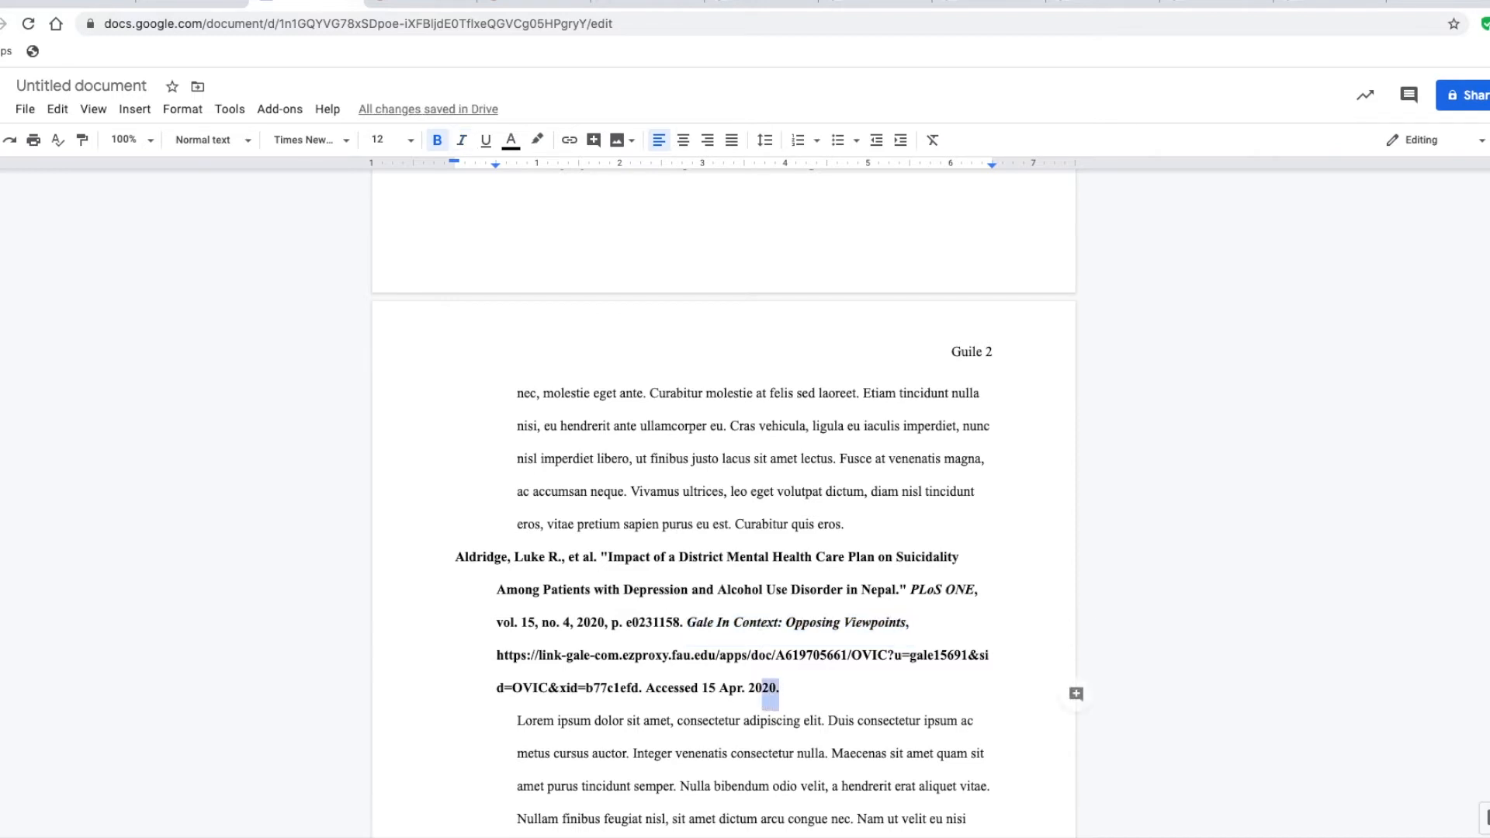
key("shift+Left")
key("shift+Left")
key("shift+Left")
key("shift+Left")
key("shift+Left")
key("shift+Left")
key("shift+Left")
key("super+c")
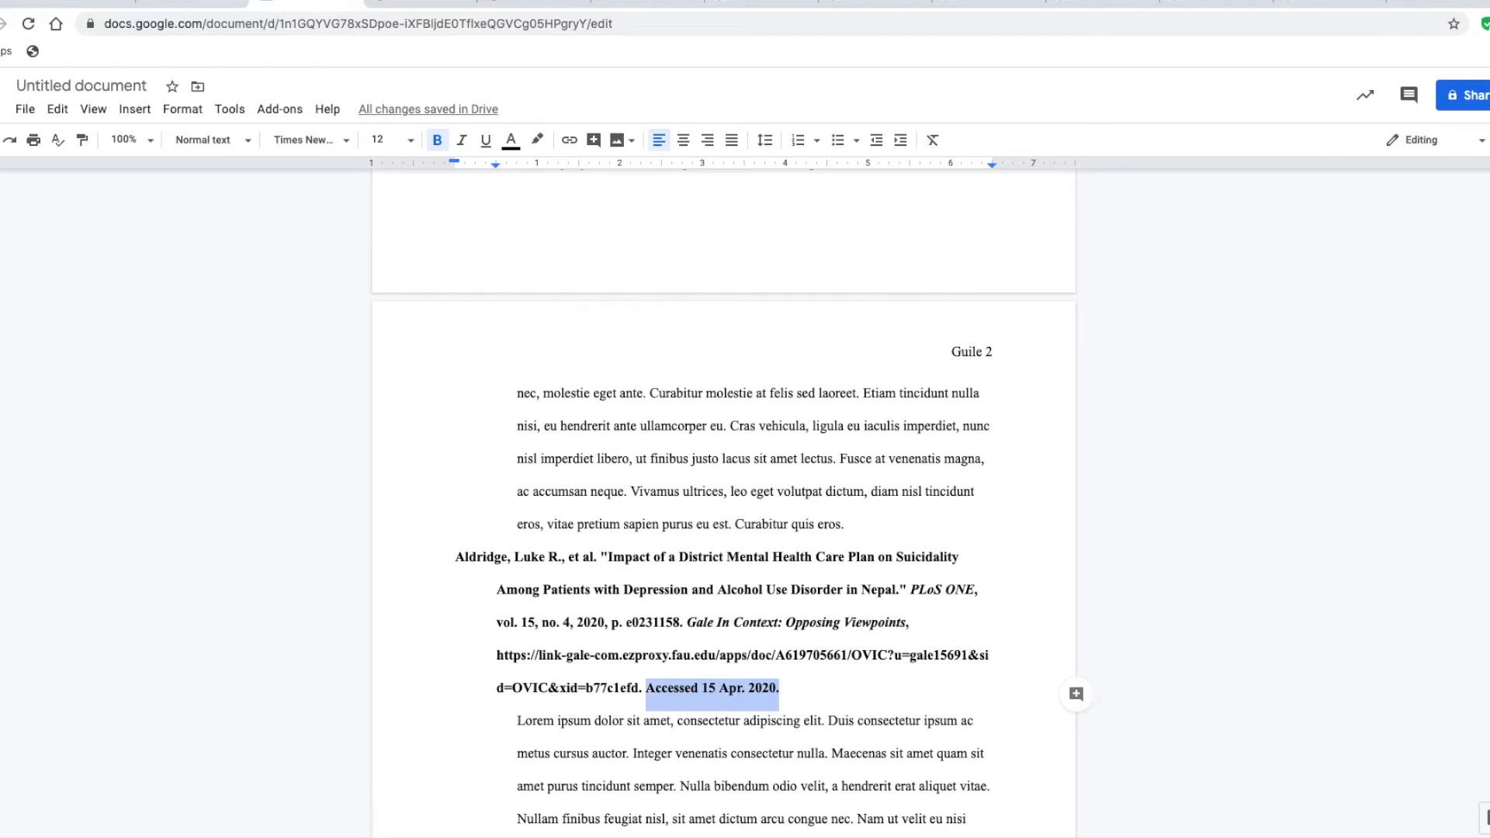
key("BackSpace")
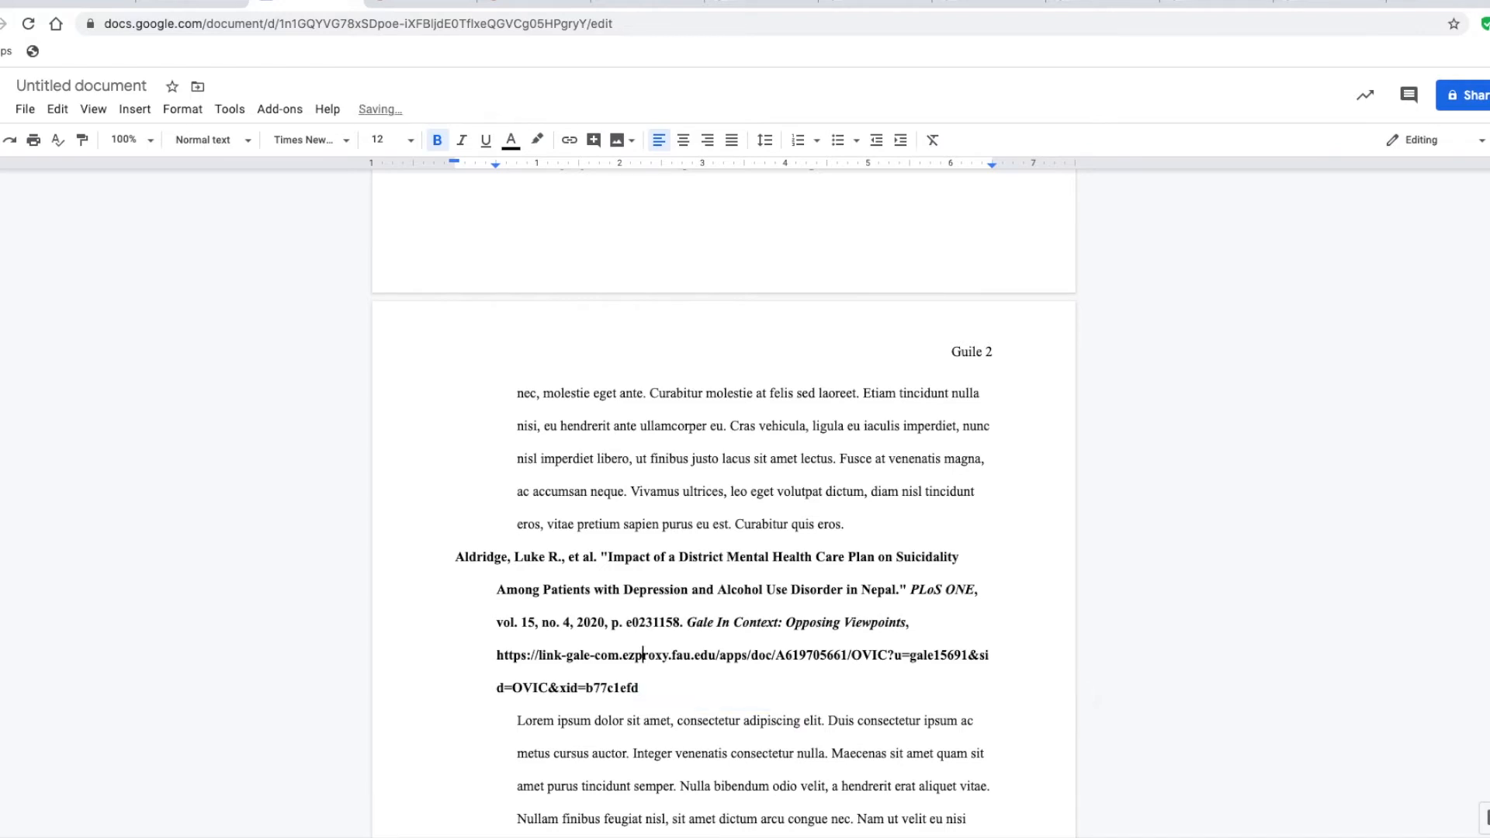
Paste the access date text after Opposing Viewpoints in the second citation and end it with a comma instead of a period
key("Right")
key("Right")
key("Right")
key("Right")
key("Right")
key("Right")
key("Right")
key("Right")
key("Right")
key("Right")
key("Right")
key("Right")
key("Right")
key("Right")
key("Right")
key("Right")
key("Right")
key("Right")
key("Right")
key("Right")
key("Right")
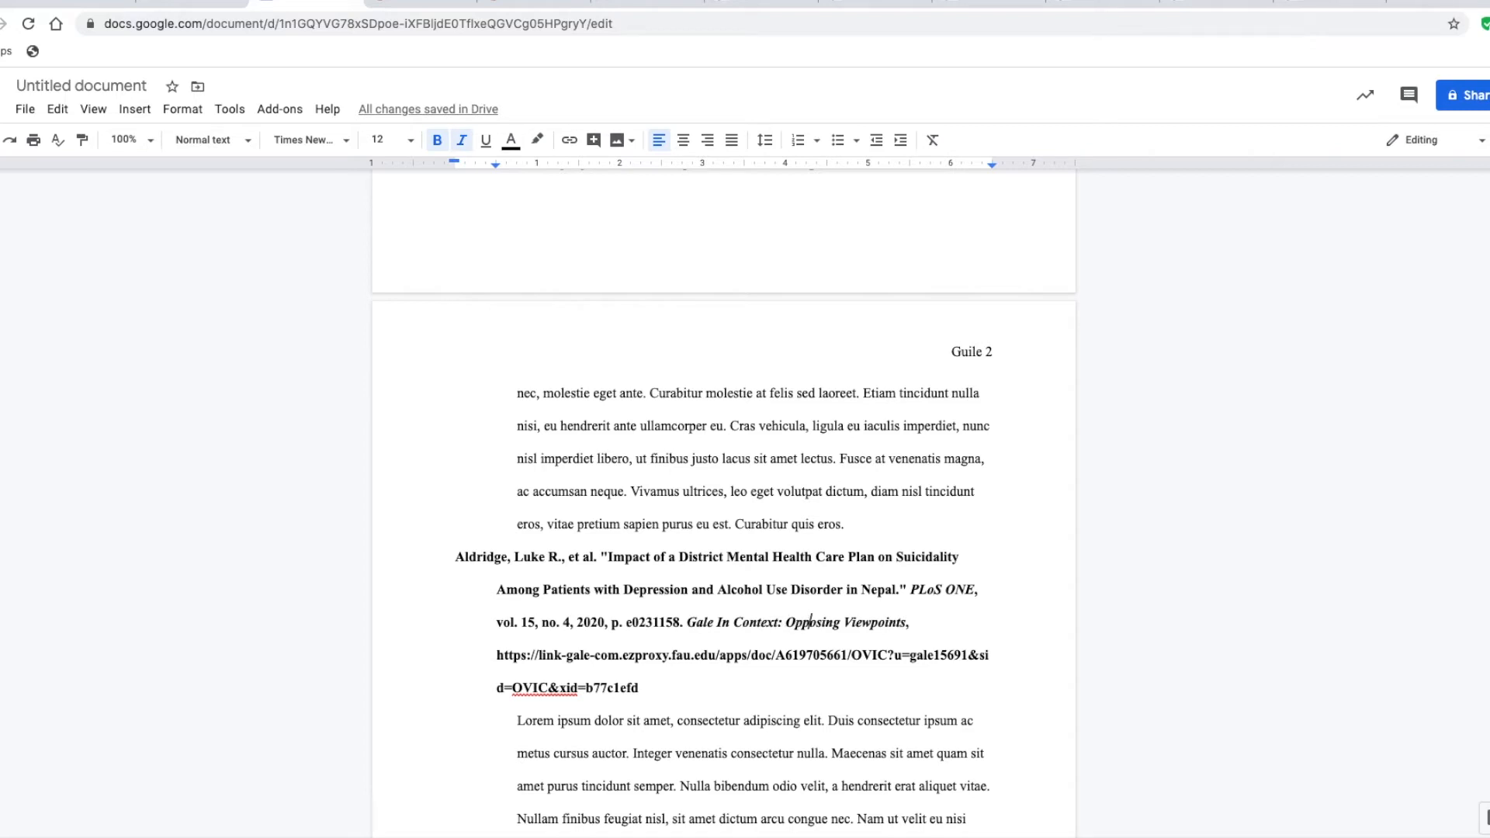
key("Right")
key("Right")
key("Right")
key("Right")
key("Right")
key("Right")
key("Right")
key("Right")
key("Right")
key("Right")
key("Right")
key("Right")
key("Right")
key("Right")
key("Right")
key("super+v")
key("BackSpace")
type(",")
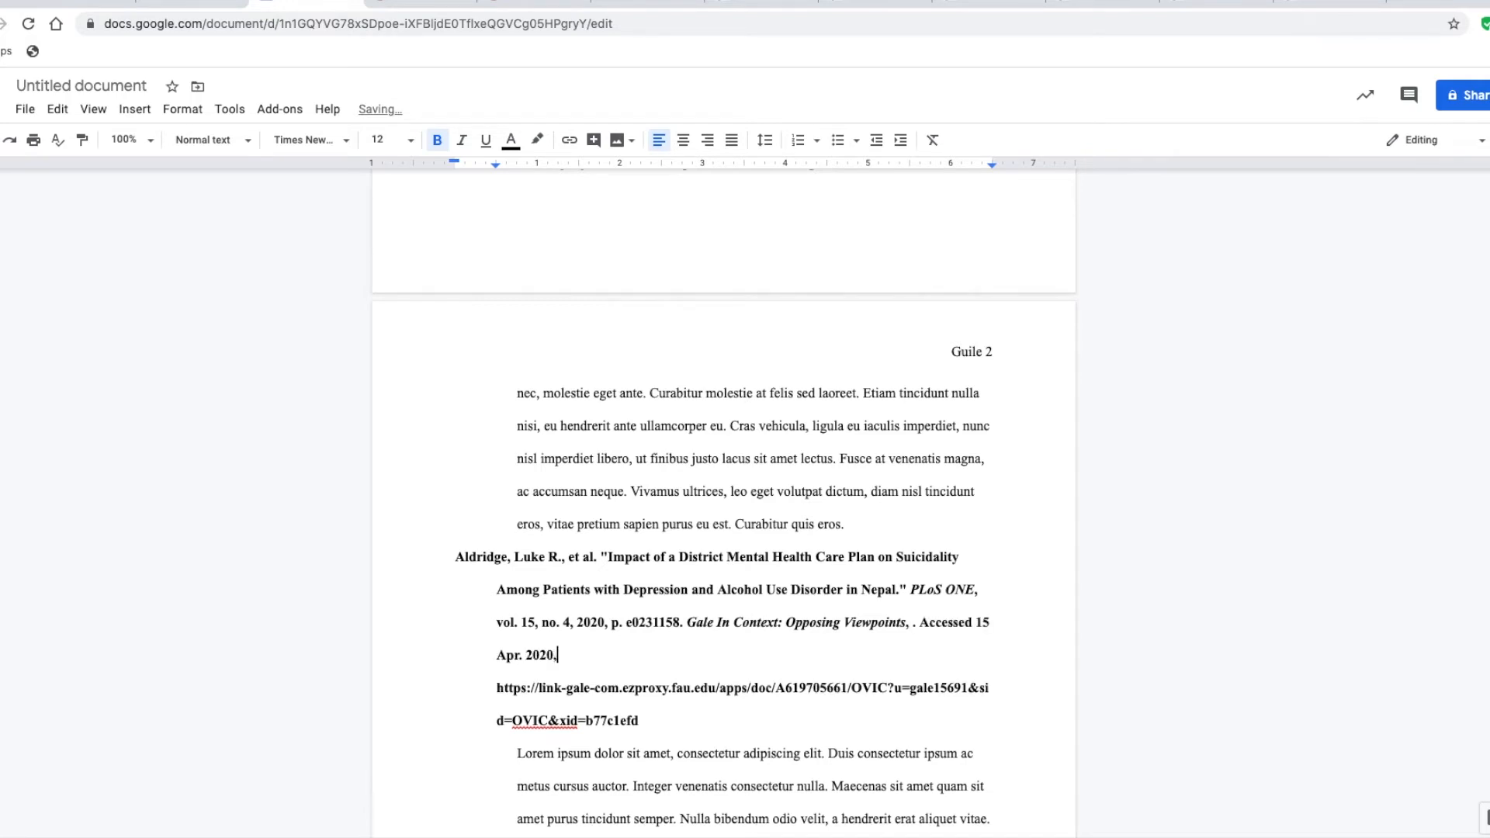
Delete the word "Accessed" and the stray period before 15 Apr. 2020 in the second citation
key("Left")
key("Left")
key("Left")
key("Left")
key("Left")
key("Left")
key("BackSpace")
key("Left")
key("Left")
key("Left")
key("Left")
key("BackSpace")
key("BackSpace")
key("BackSpace")
key("BackSpace")
key("BackSpace")
key("BackSpace")
key("BackSpace")
key("BackSpace")
key("BackSpace")
key("BackSpace")
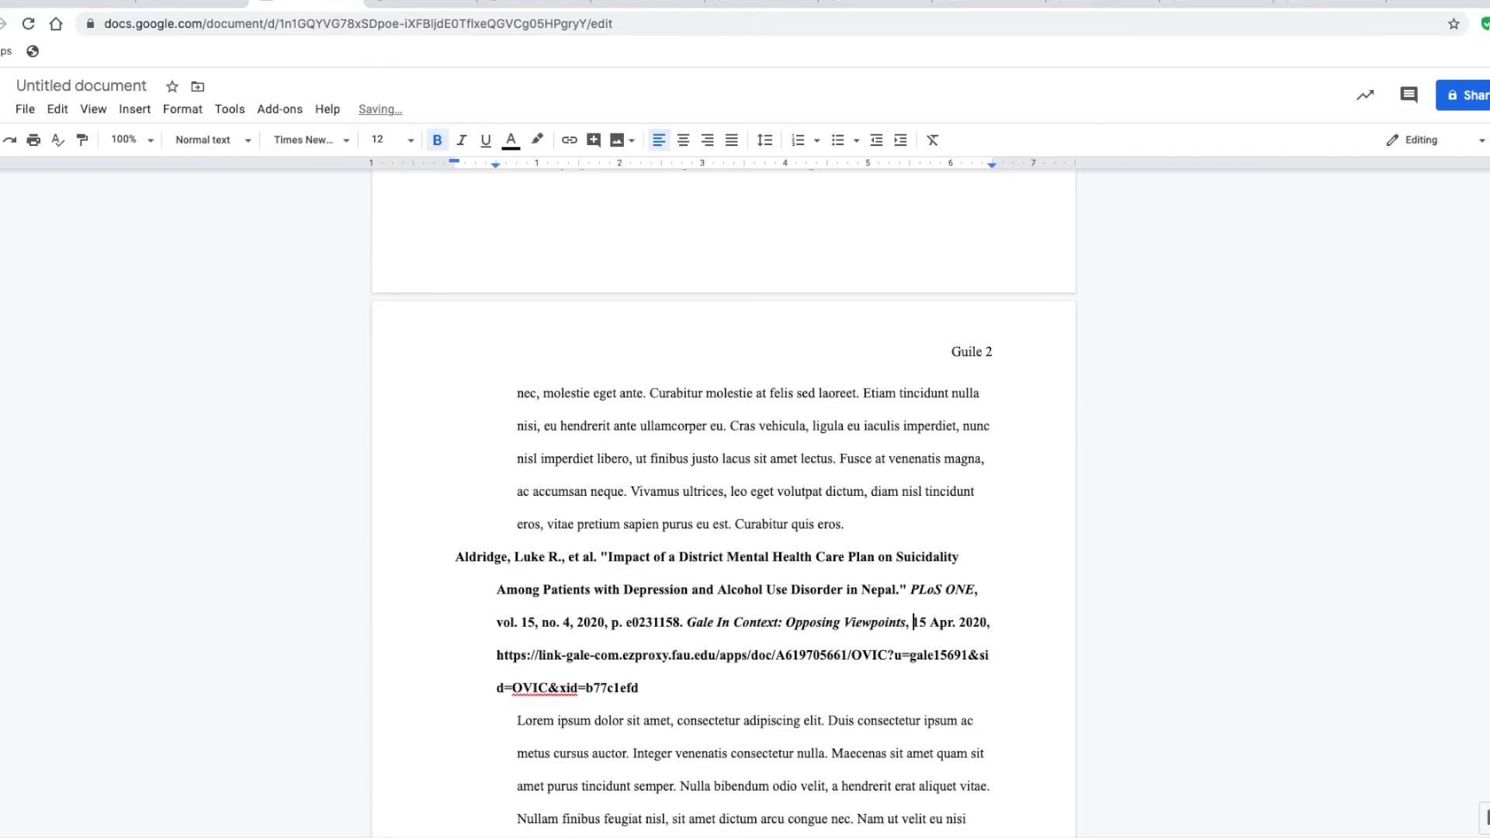
Replace the URL in the second citation with the full web address of its Gale article page
key("Right")
key("Right")
key("Right")
key("Right")
key("Right")
key("Right")
key("Right")
key("Right")
key("Right")
key("Right")
key("Right")
key("Right")
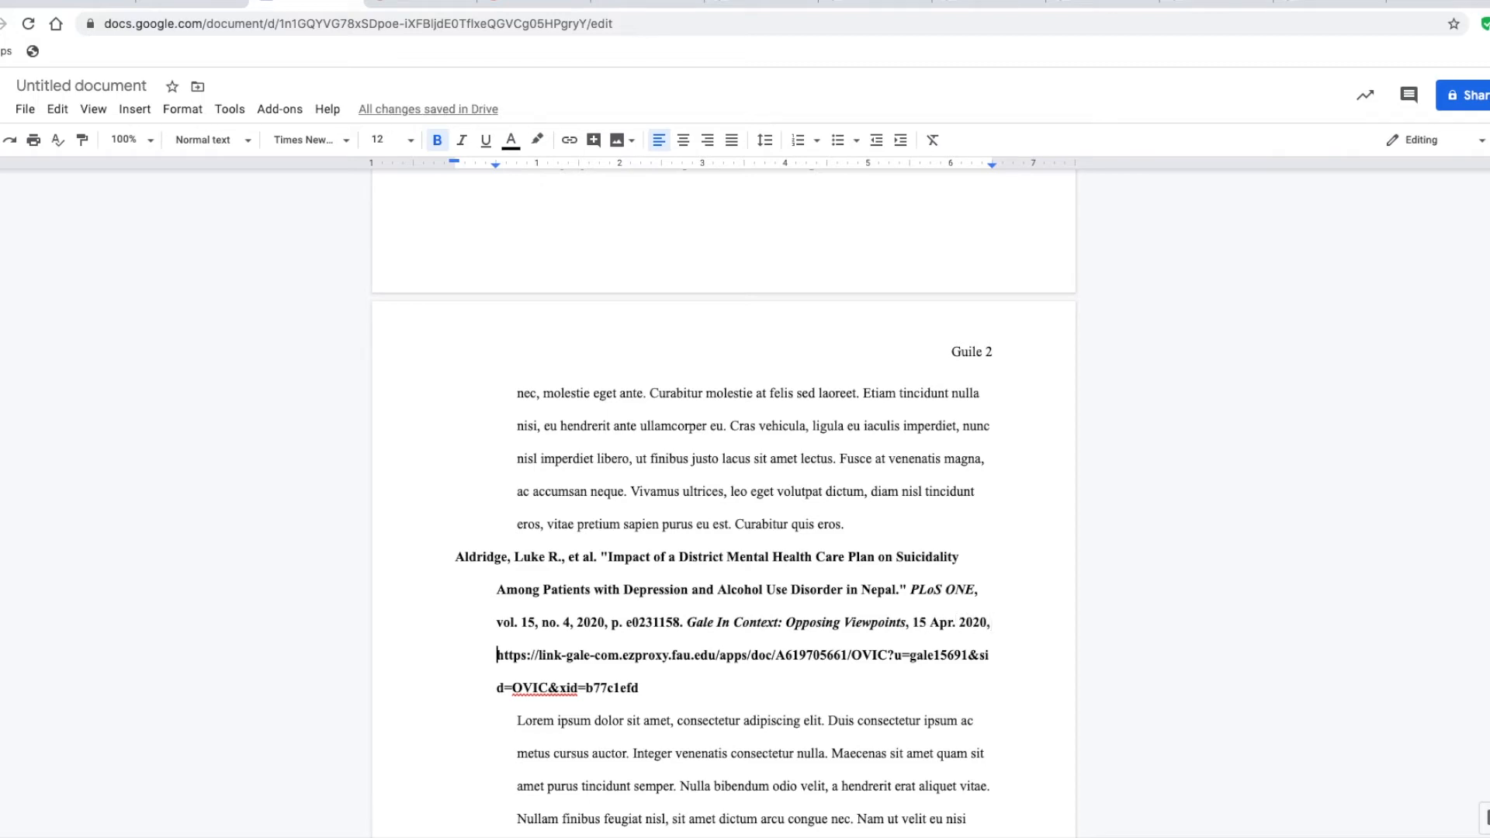
key("shift+Down")
key("shift+End")
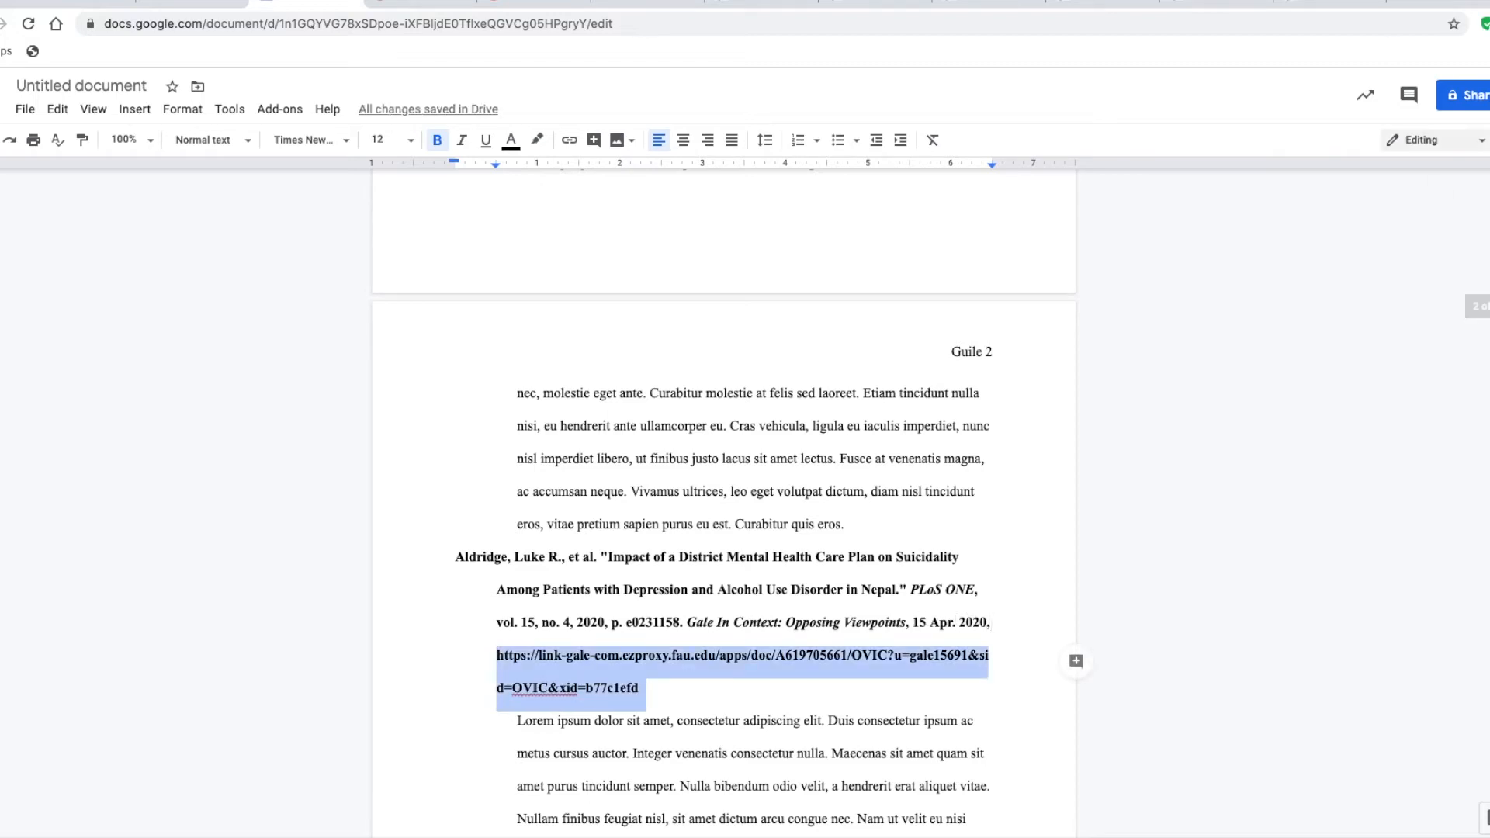
left_click(862, 6)
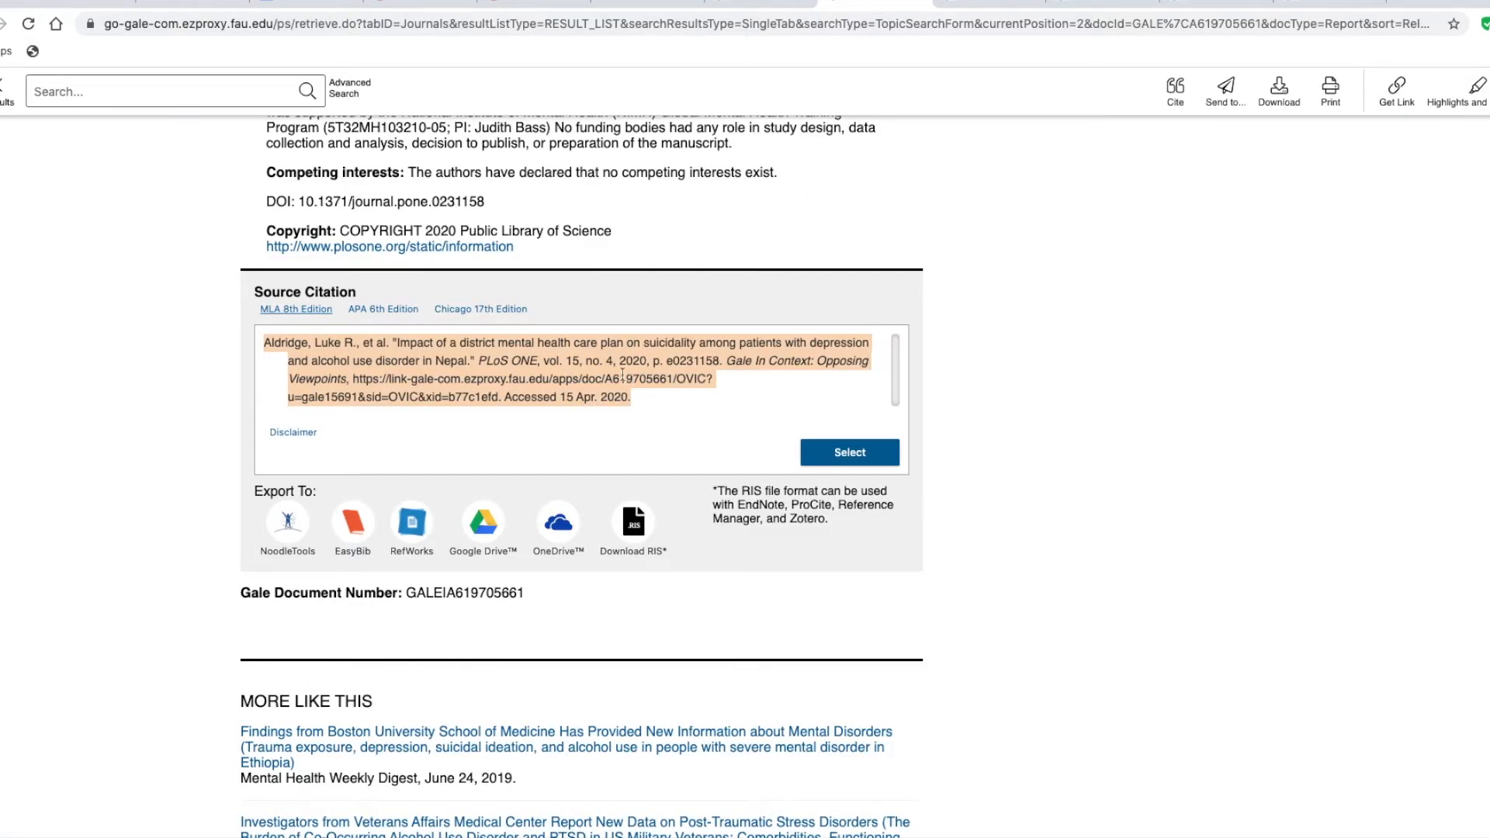
left_click(564, 24)
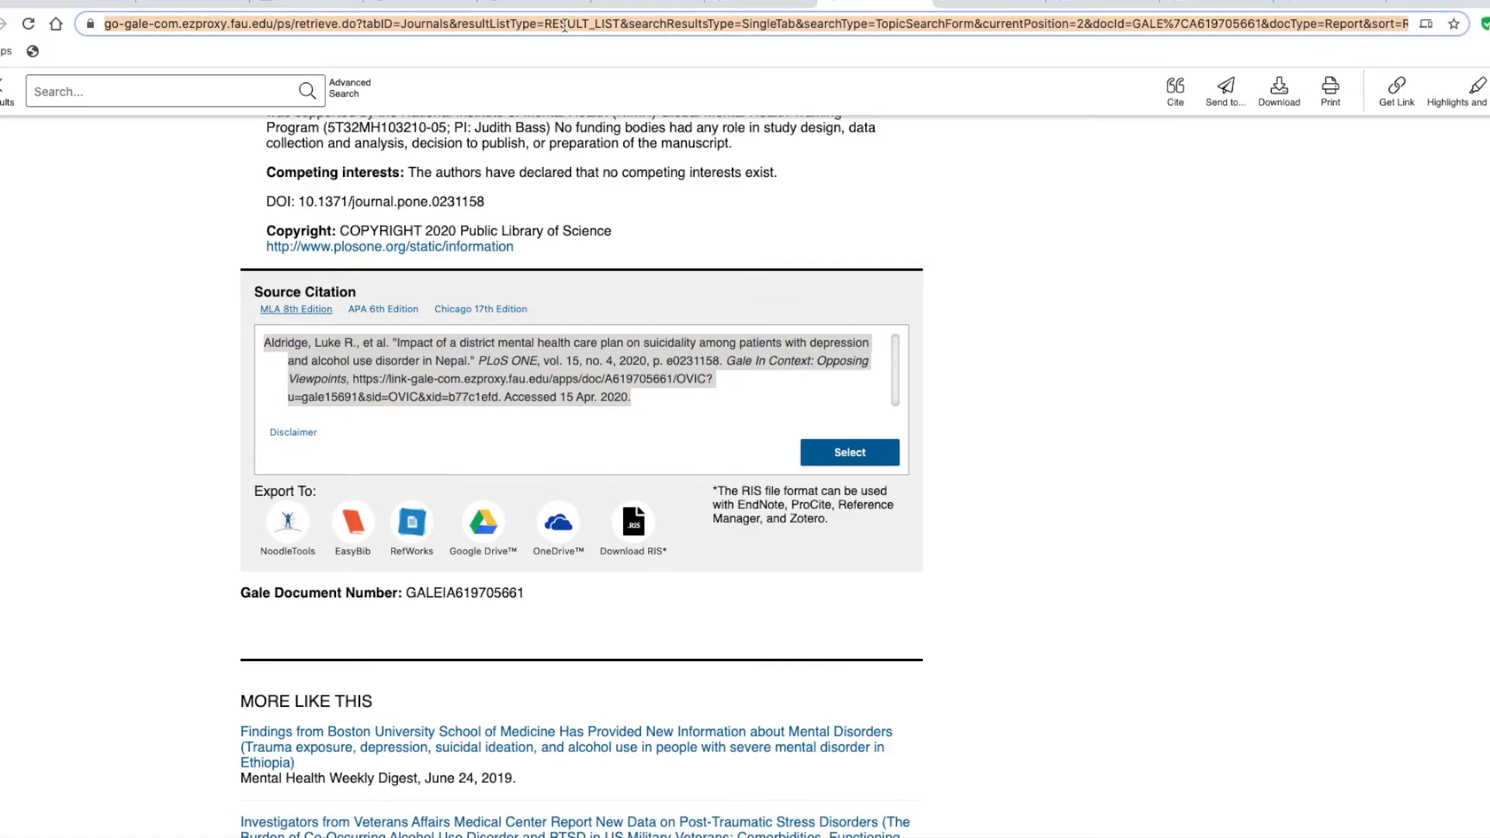
left_click(326, 5)
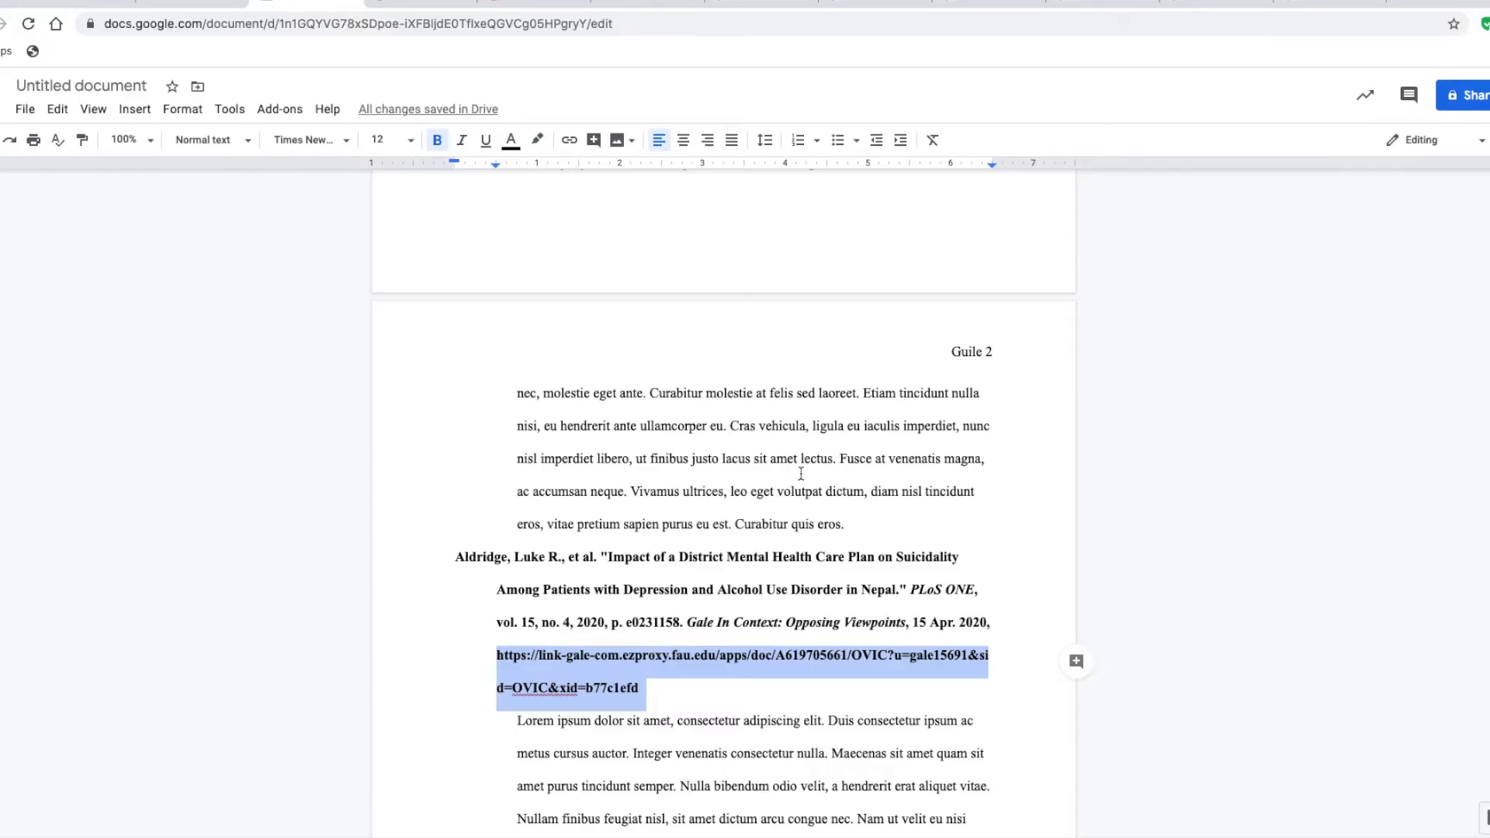
type("https://go-gale-com.ezproxy.fau.edu/ps/retrieve.do?tabID=Journals&resultListType=RESULT_LIST&searchResultsType=SingleTab&searchType=TopicSearchForm&currentPosition=2&docId=GALE%7CA619705661&docType=Report&sort=Relevance&contentSegment=ZXAY-MOD1&prodId=OVIC&contentSet=GALE%7CA619705661&topicId=00000000LVXR&searchId=&userGroupName=gale15691&inPS=true")
Examine the title, author, date, publisher and source citation on the Gale article page for the third citation
scroll(752, 564, "down", 2)
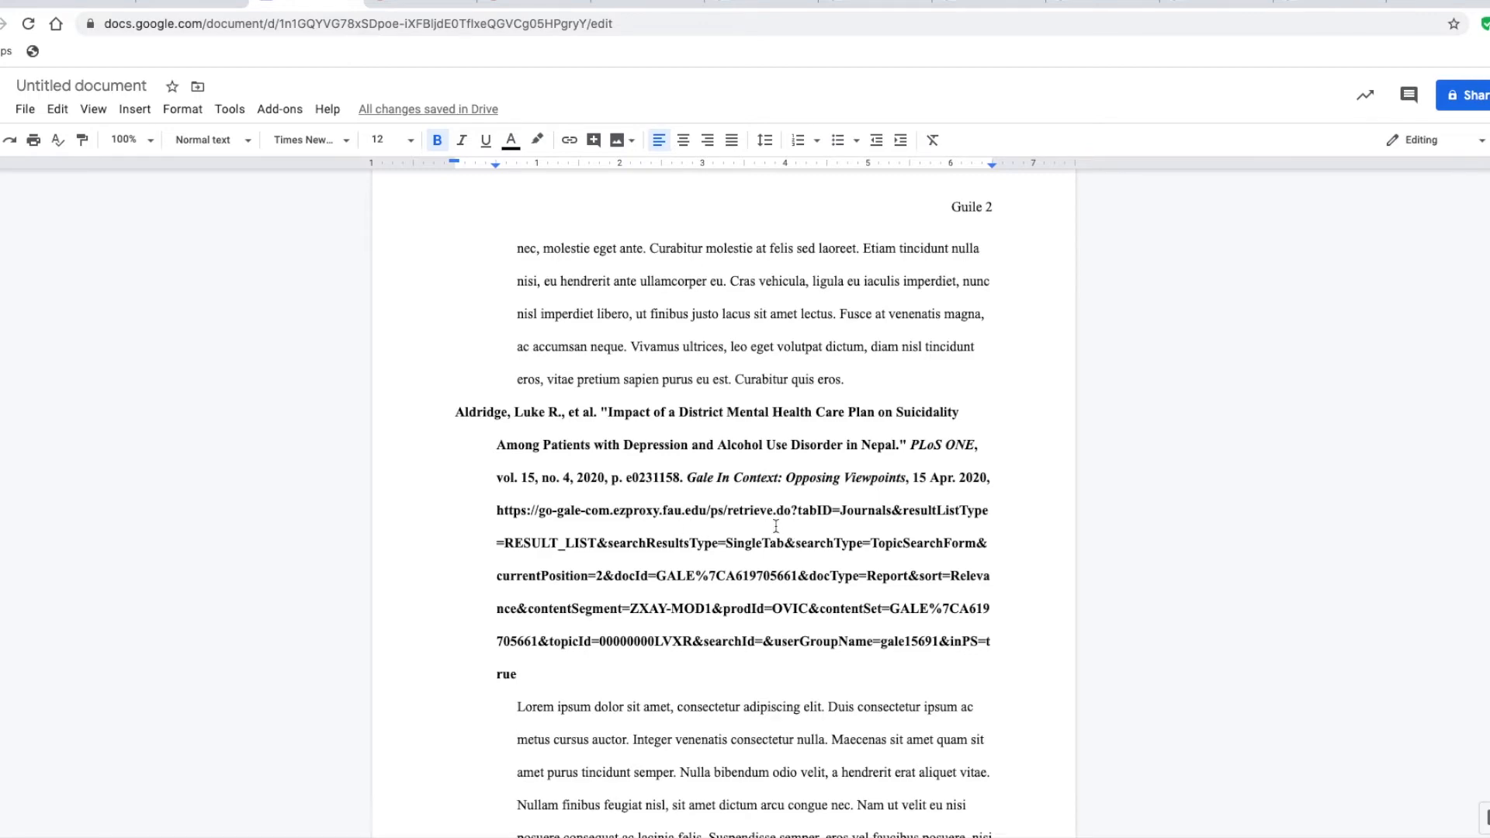
scroll(775, 526, "down", 9)
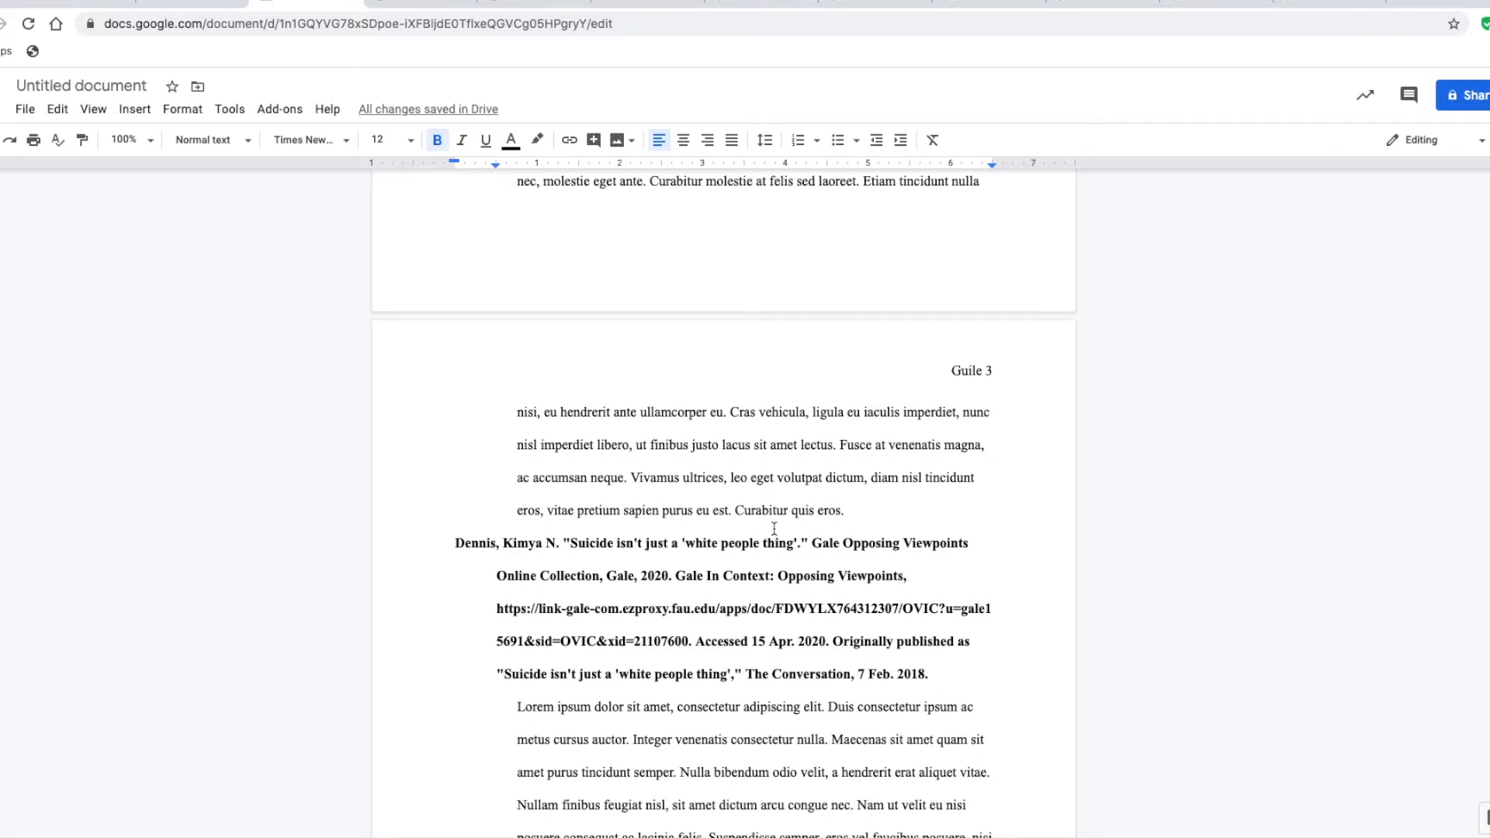
scroll(774, 529, "up", 6)
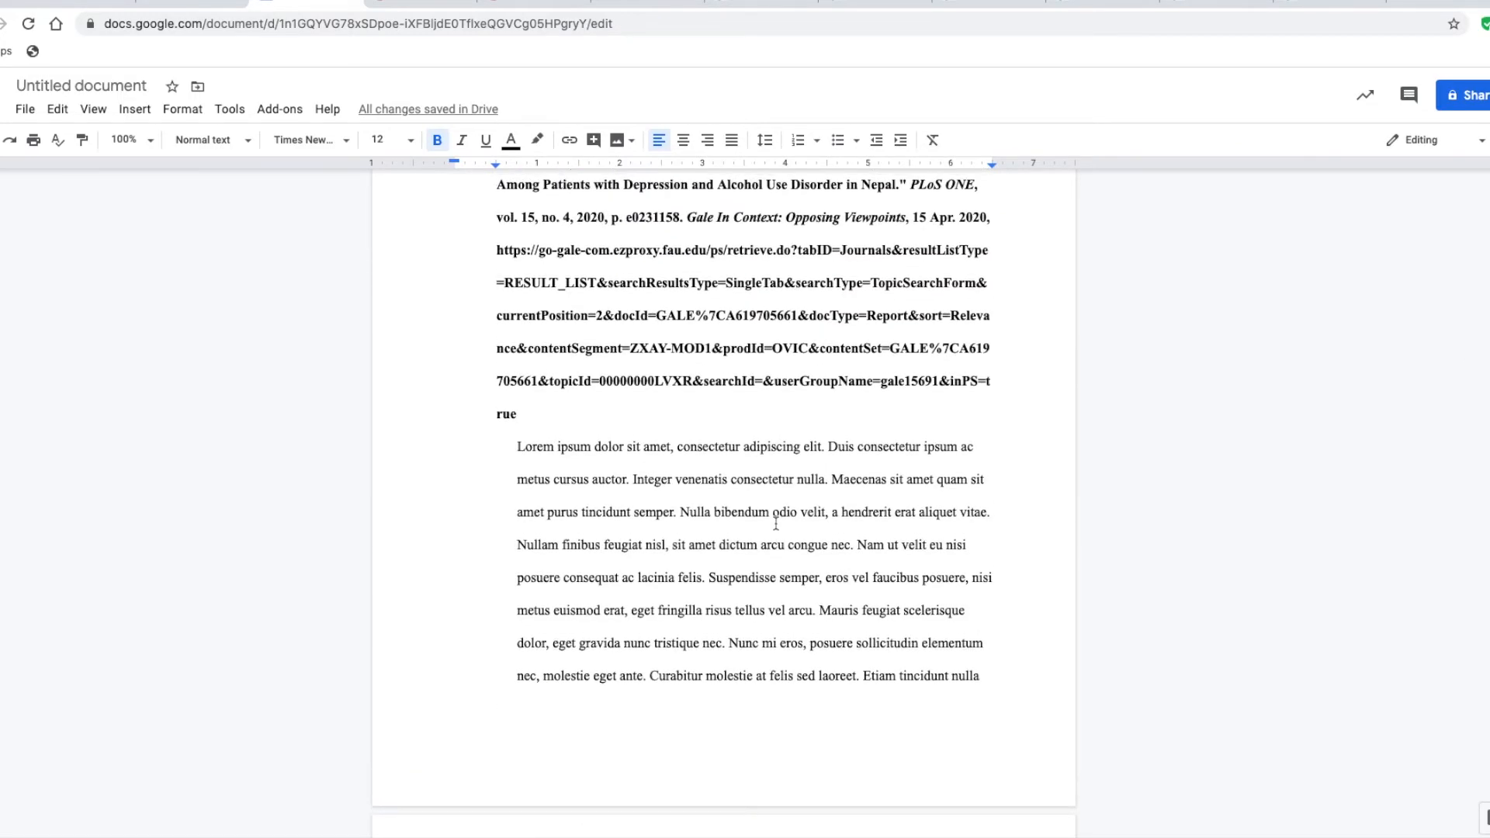
scroll(776, 524, "up", 2)
scroll(775, 525, "down", 5)
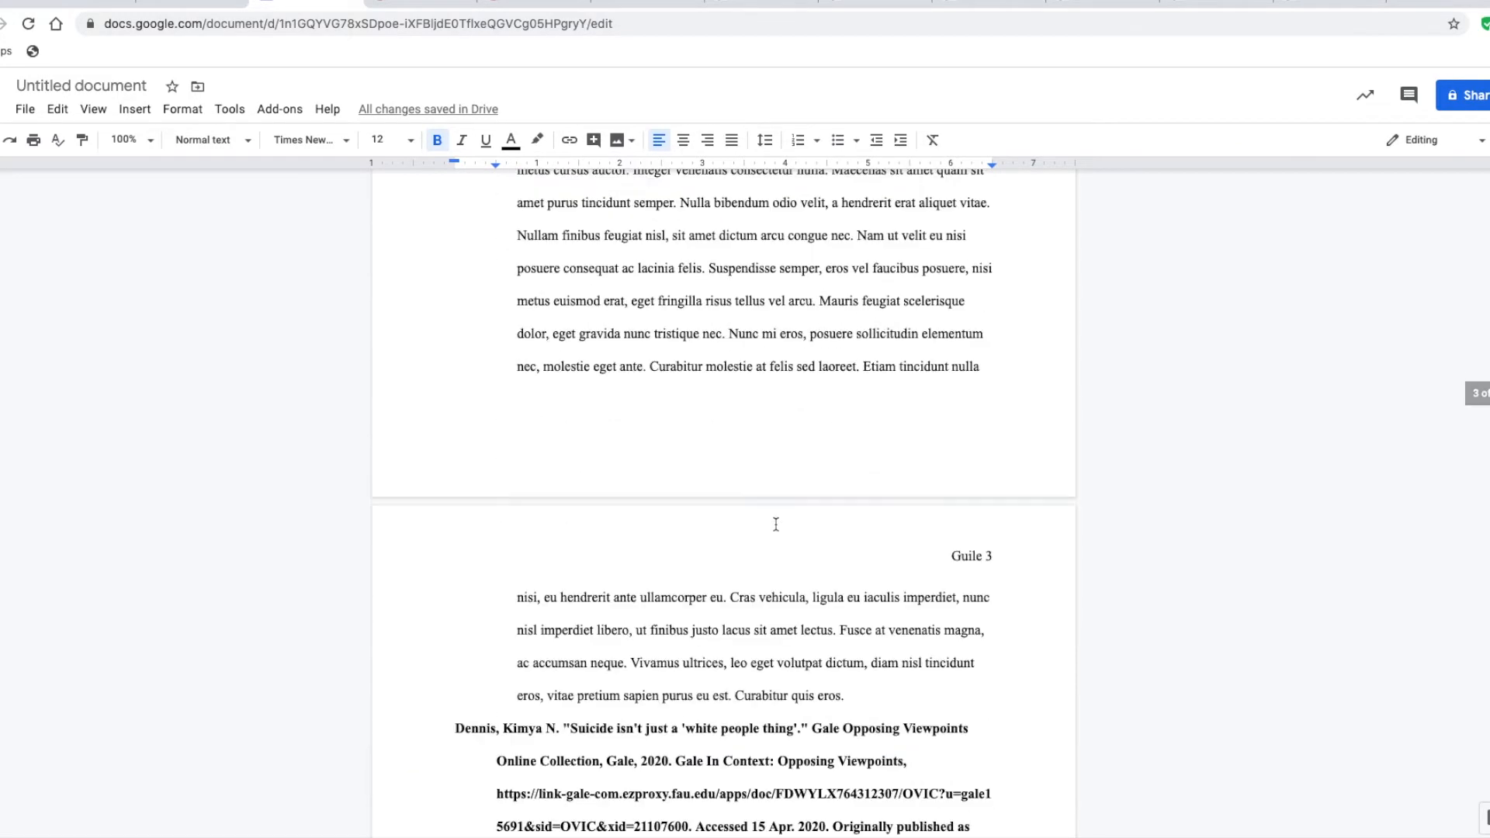
scroll(775, 525, "down", 4)
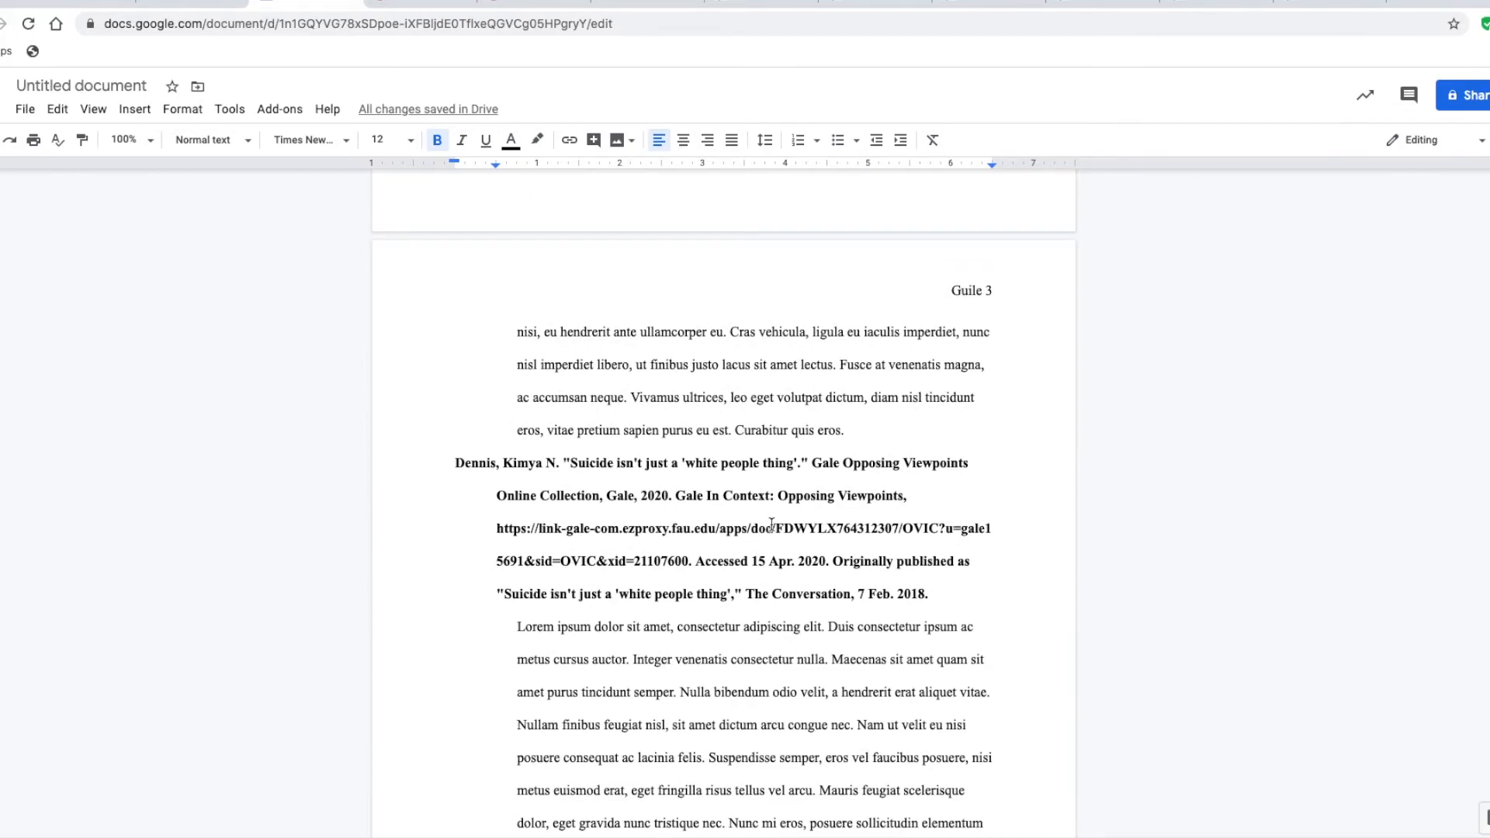
left_click(1019, 8)
scroll(901, 470, "up", 15)
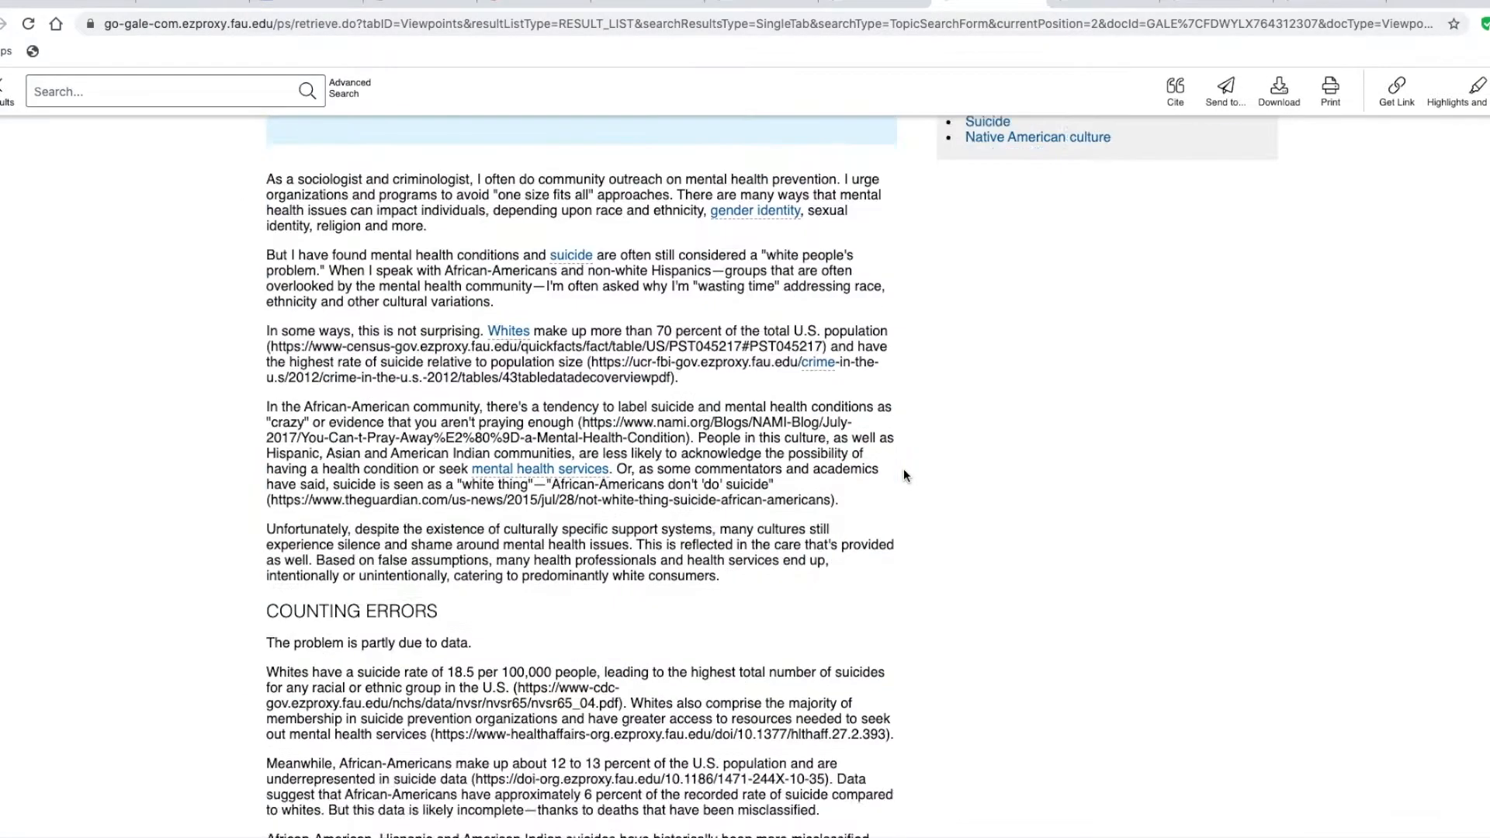
scroll(902, 475, "down", 2)
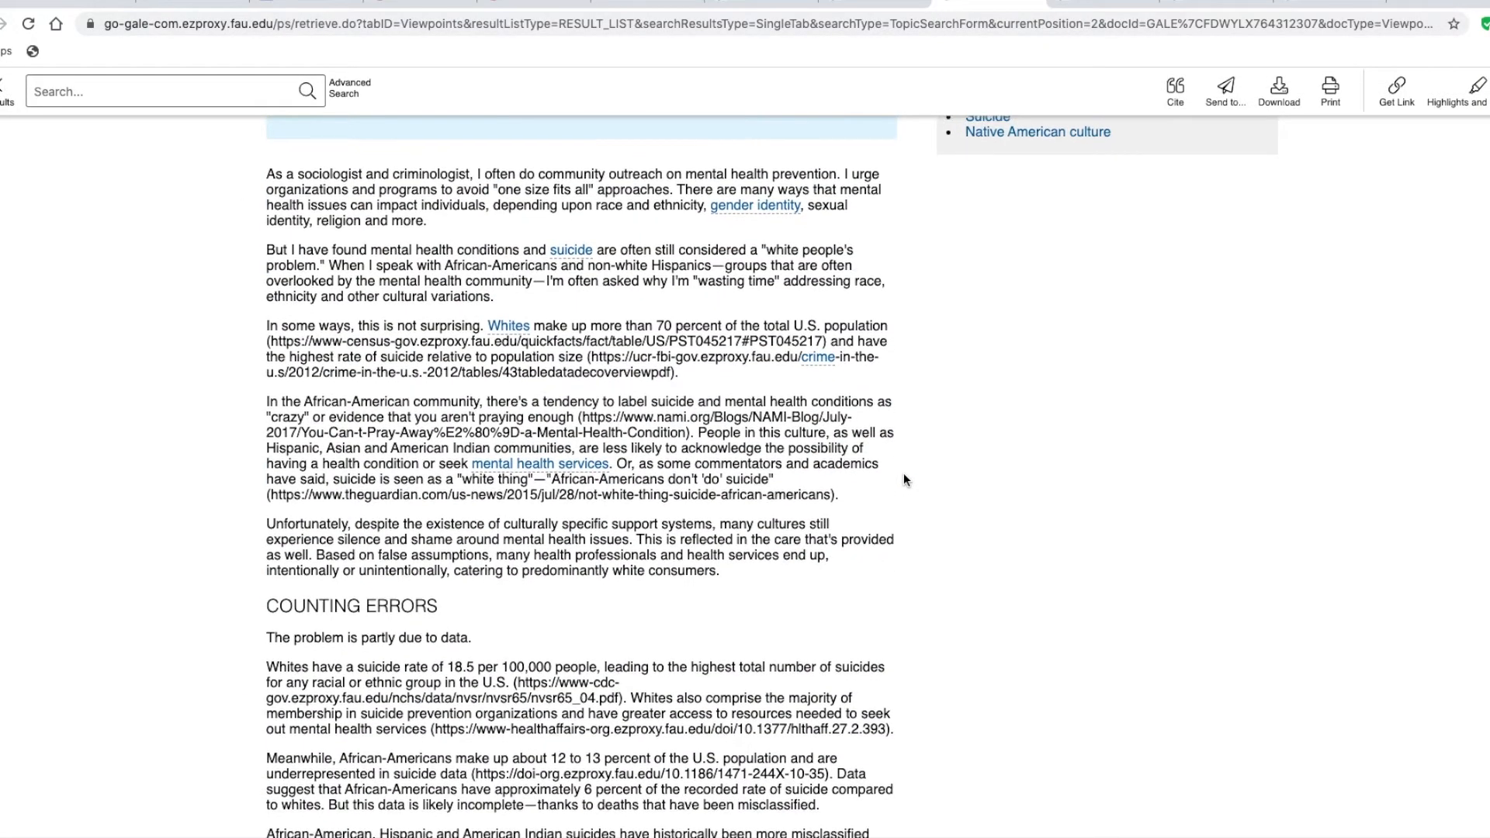
scroll(901, 478, "up", 3)
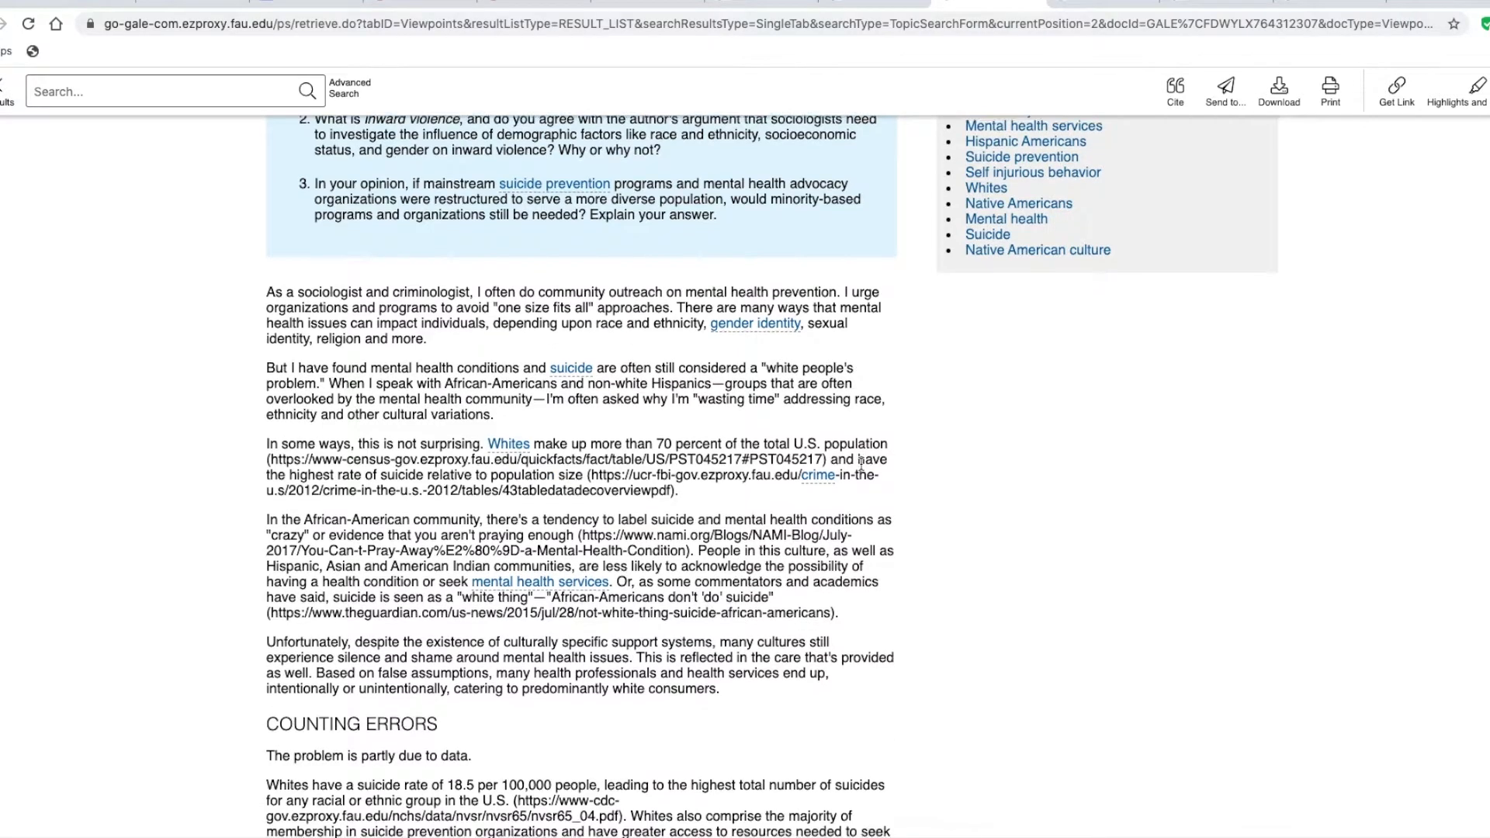
scroll(846, 458, "down", 12)
scroll(861, 465, "down", 10)
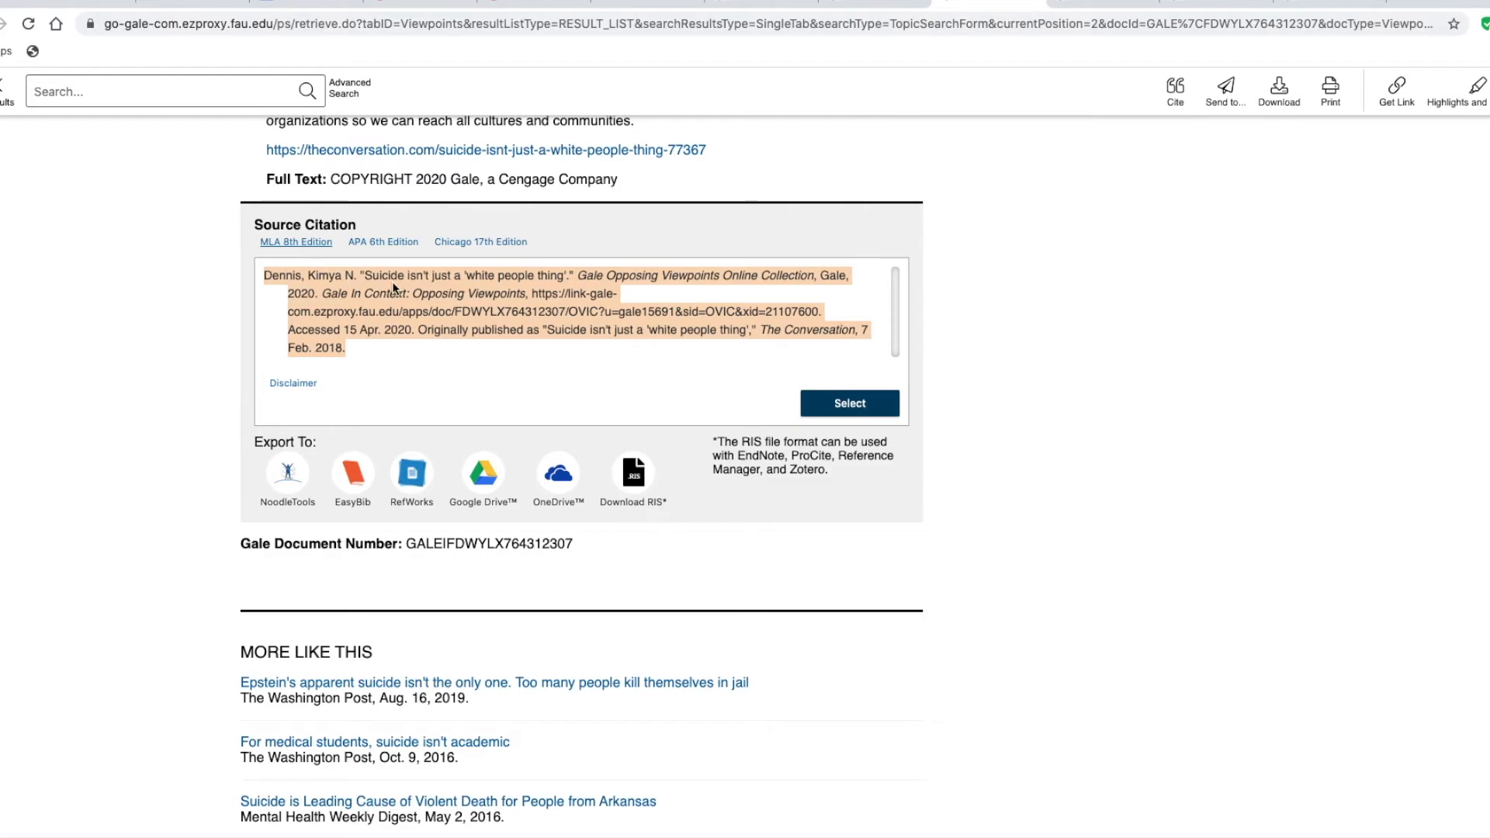
scroll(664, 450, "up", 5)
scroll(665, 450, "up", 15)
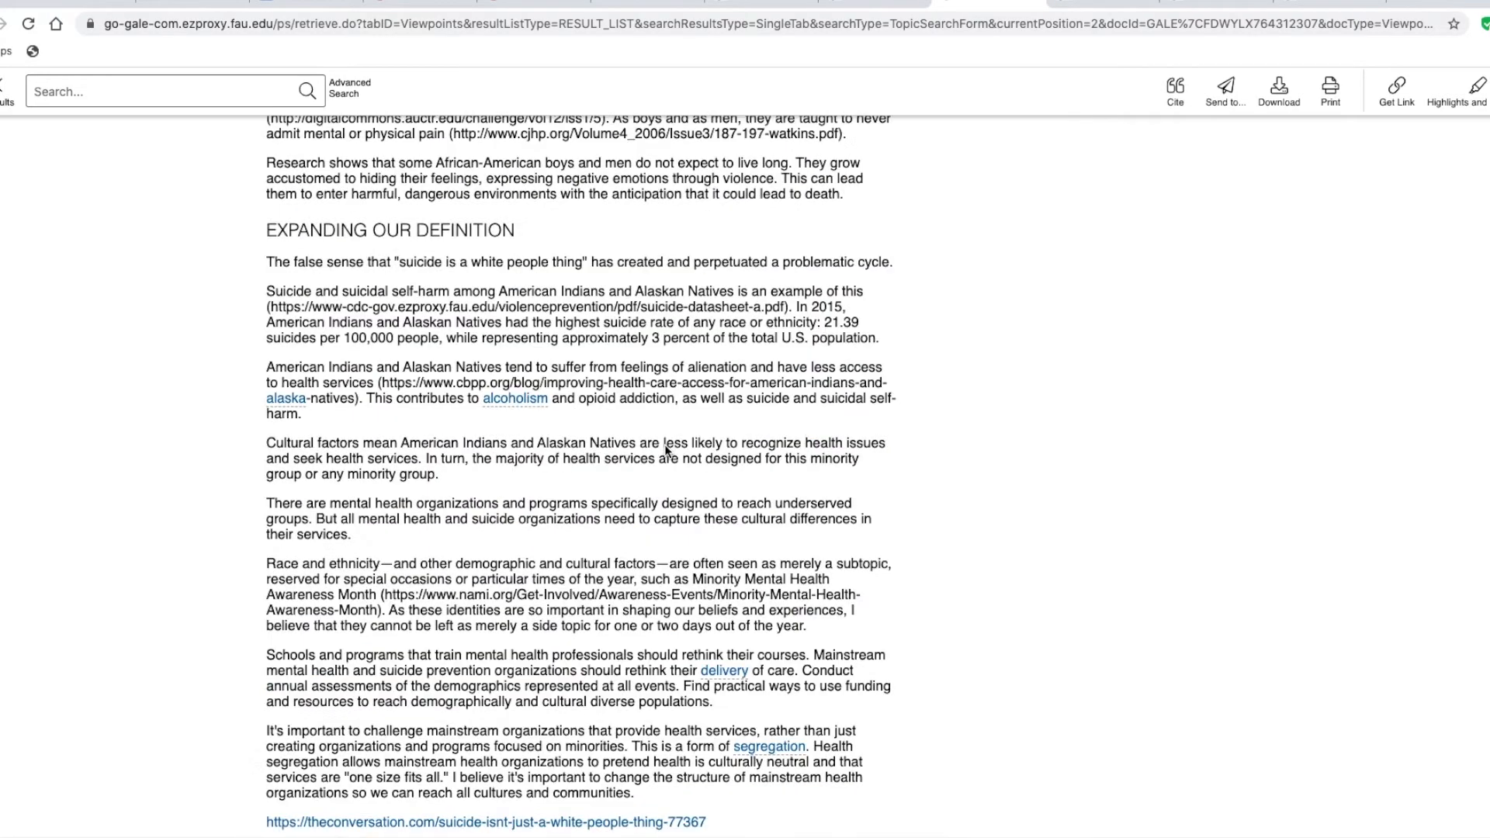
scroll(666, 448, "up", 10)
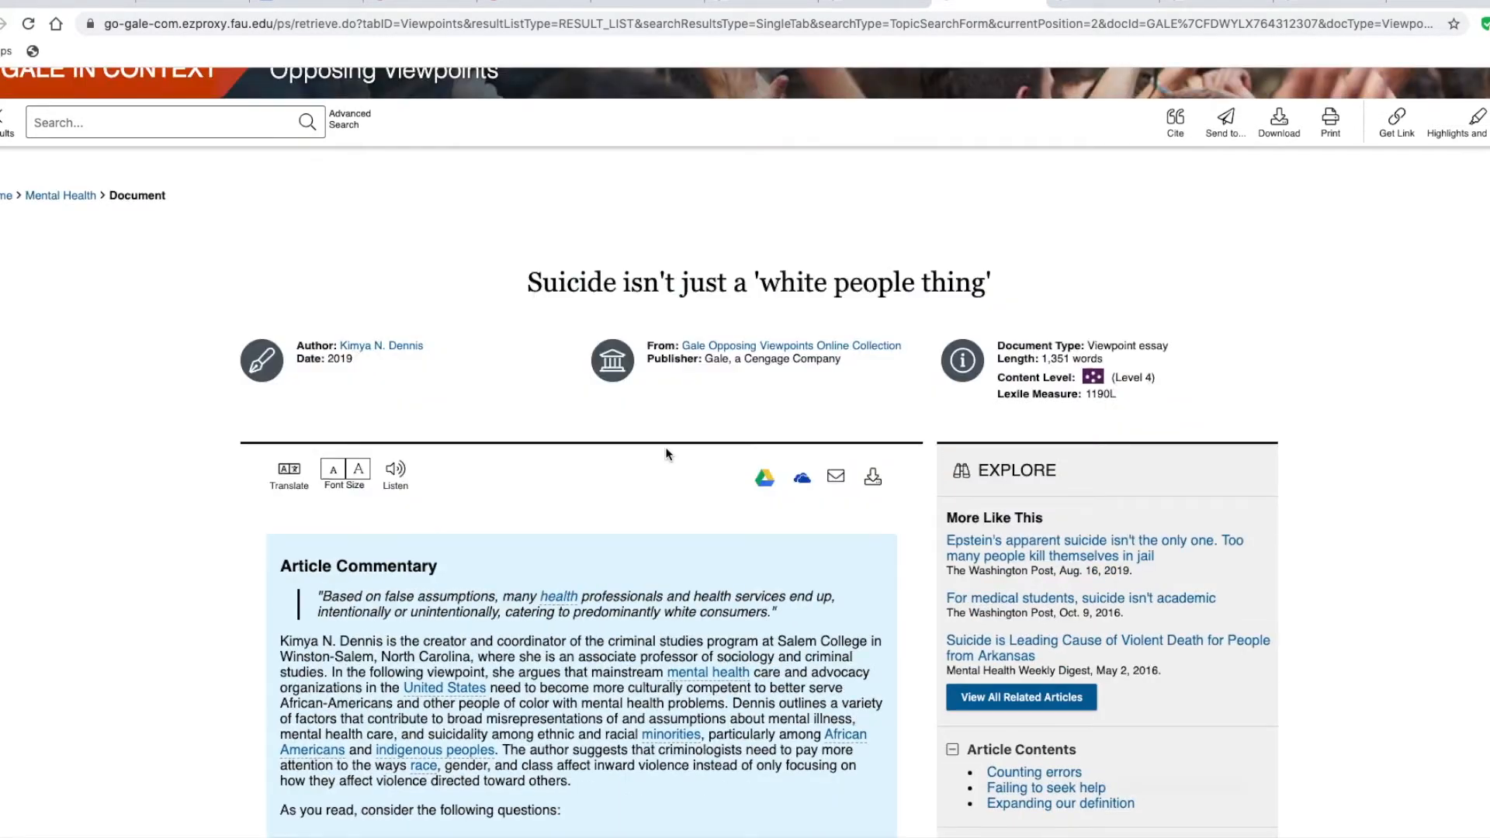
scroll(668, 445, "down", 10)
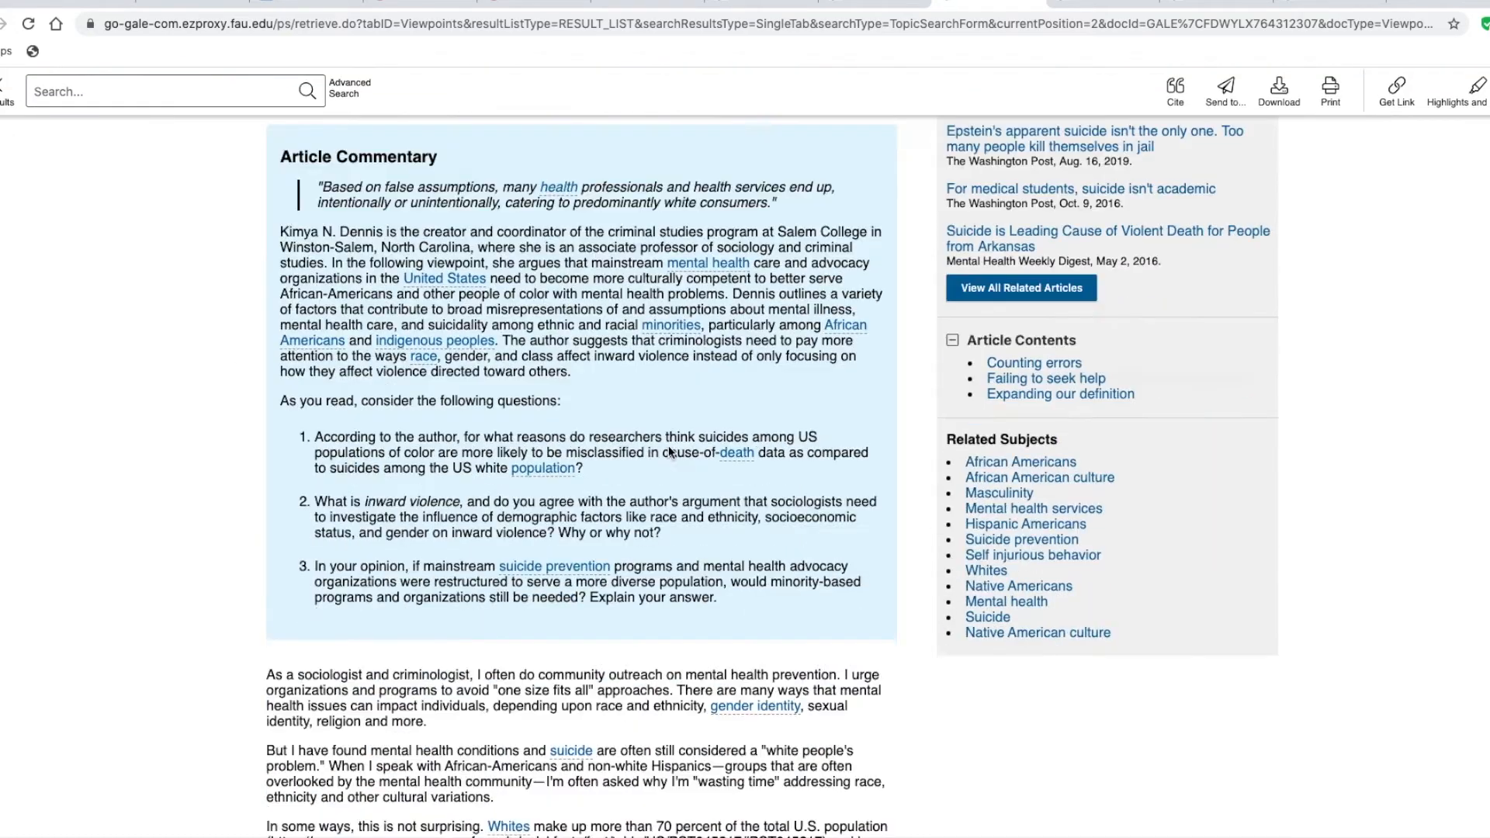
scroll(407, 402, "up", 11)
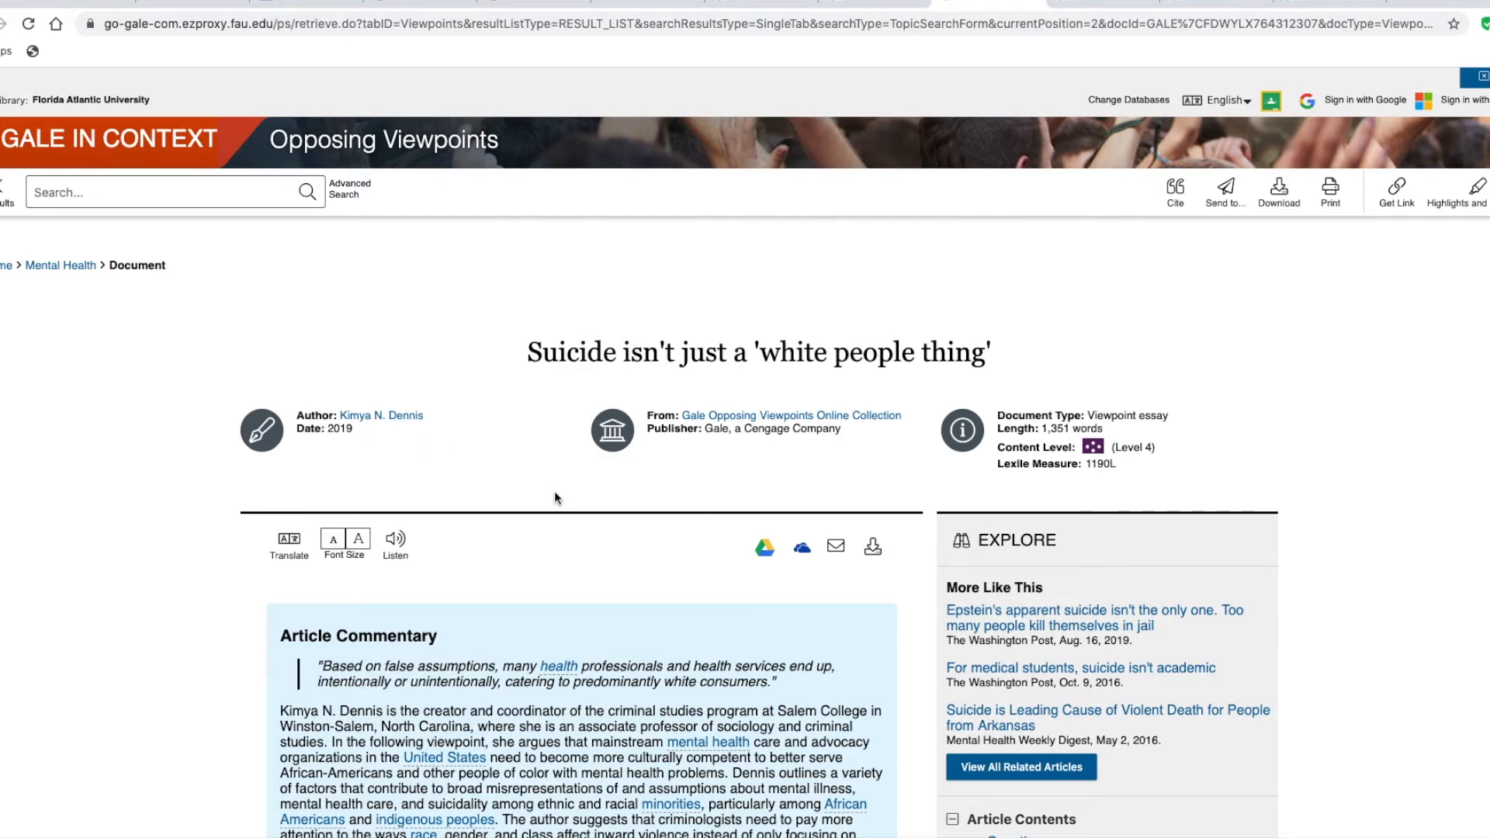
scroll(555, 497, "down", 8)
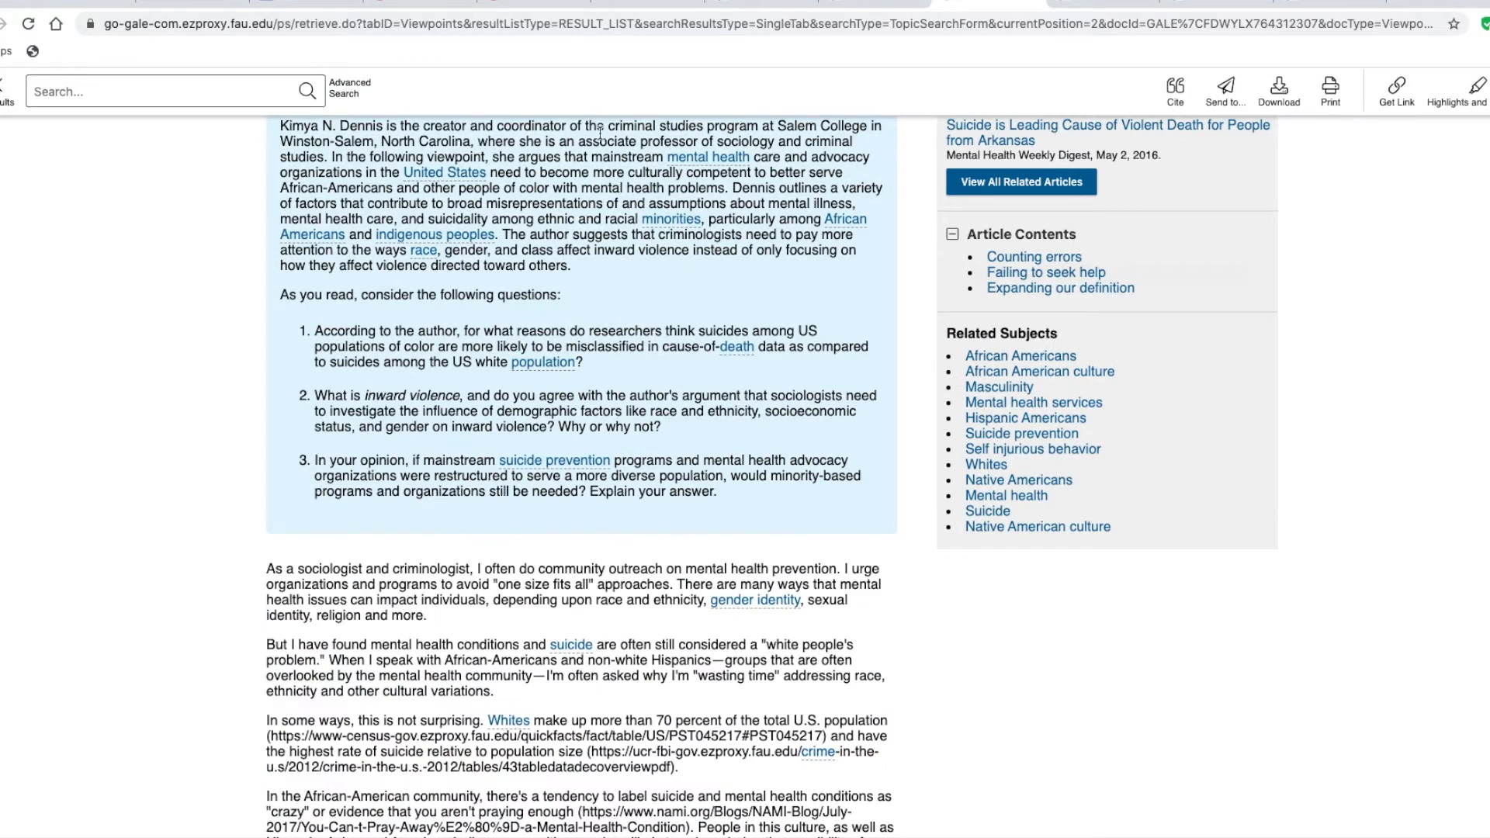
Capitalize the article title in the third citation as "Suicide Isn't Just a 'White People Thing'."
left_click(315, 2)
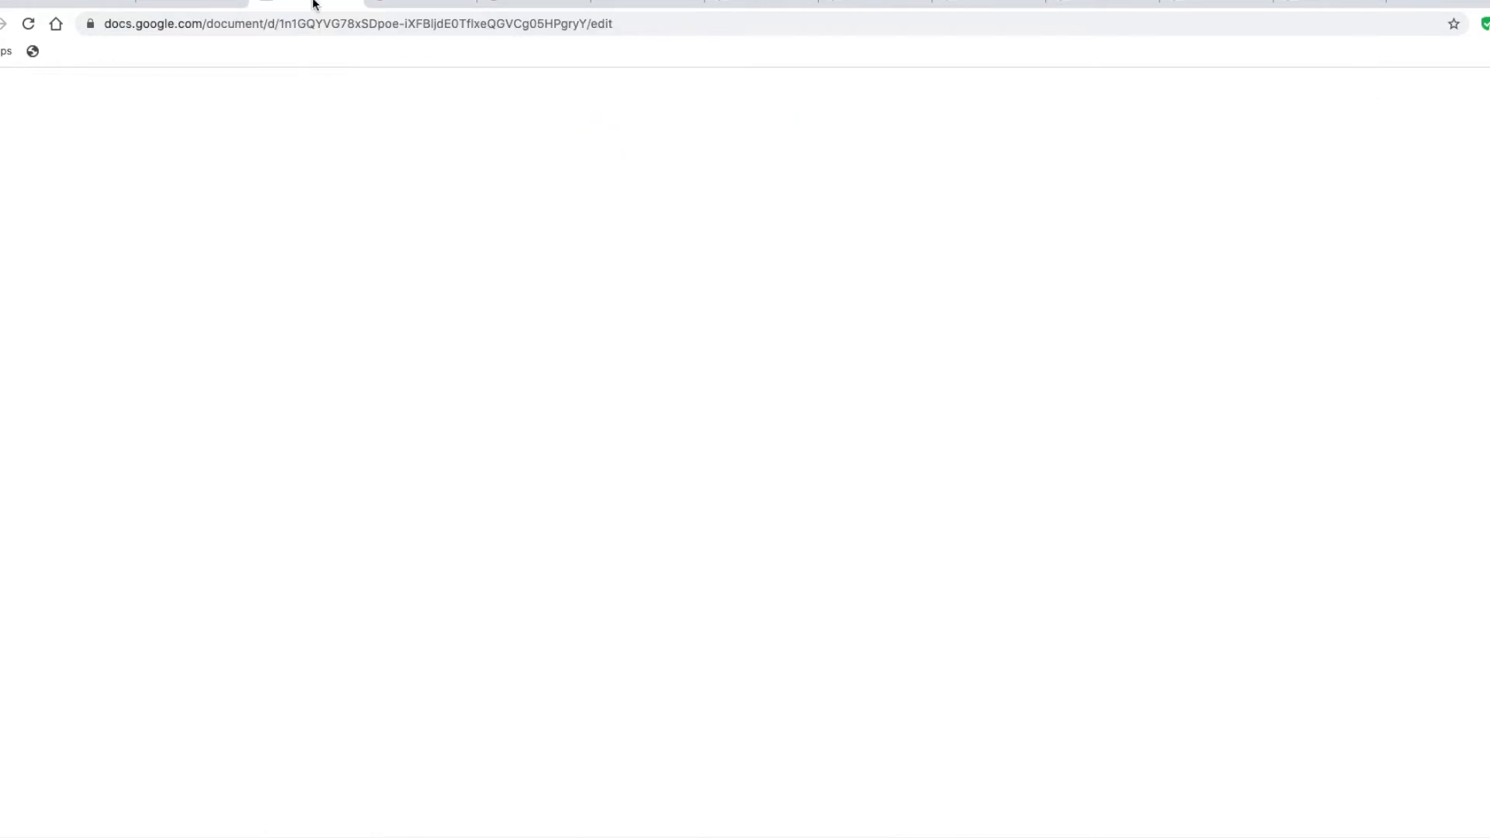
left_click(620, 464)
key("BackSpace")
type("I")
key("Right")
key("Right")
key("Right")
key("Right")
key("Right")
key("Right")
key("BackSpace")
type("J")
key("Right")
key("Right")
key("Right")
key("Right")
key("Right")
key("Right")
key("Right")
key("Right")
key("BackSpace")
type("W")
key("Right")
key("Right")
key("Right")
key("Right")
key("Right")
key("Right")
key("BackSpace")
type("P")
key("Right")
key("Right")
key("Right")
key("Right")
key("Right")
key("Right")
key("Right")
key("BackSpace")
type("T")
key("Right")
key("Right")
key("Right")
key("Right")
key("Right")
key("Right")
key("Right")
key("Right")
key("Right")
key("Right")
key("Right")
key("Right")
key("Right")
key("Right")
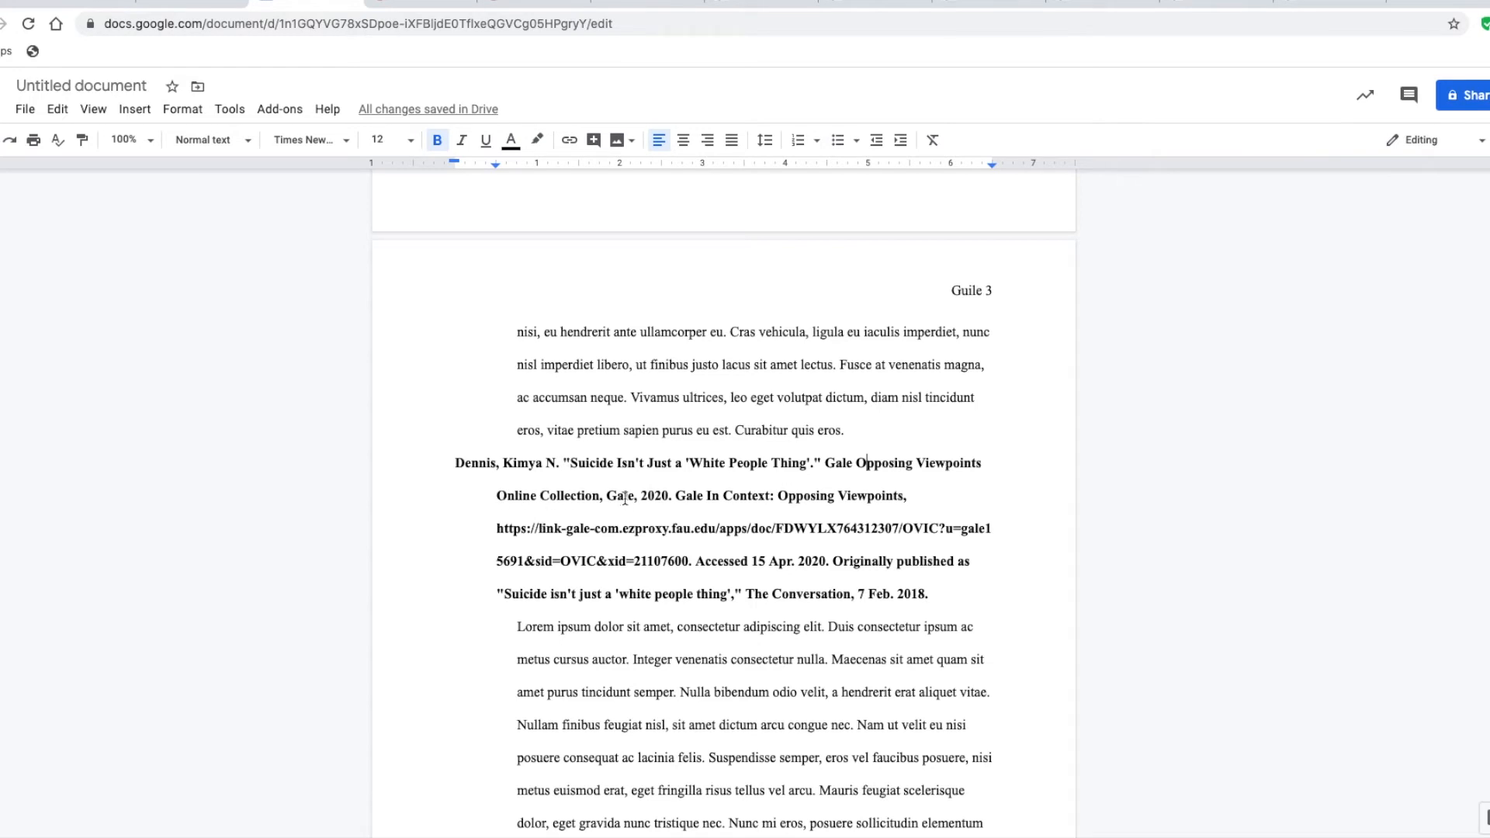
Check the source article's publication details and delete "Gale Opposing Viewpoints Online Collection, Gale, 2020." from the third citation
left_click(975, 3)
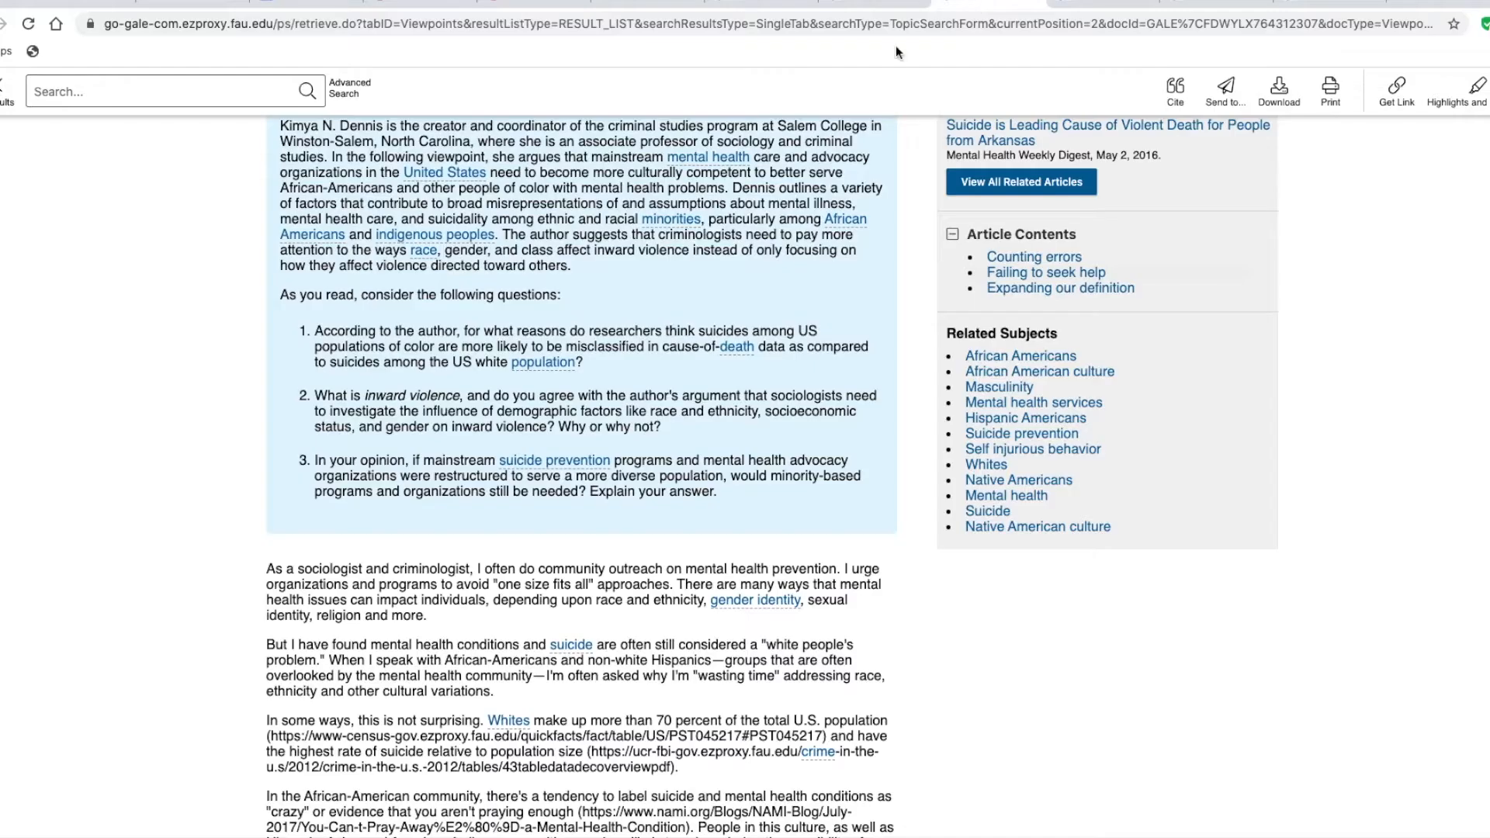
scroll(550, 432, "up", 8)
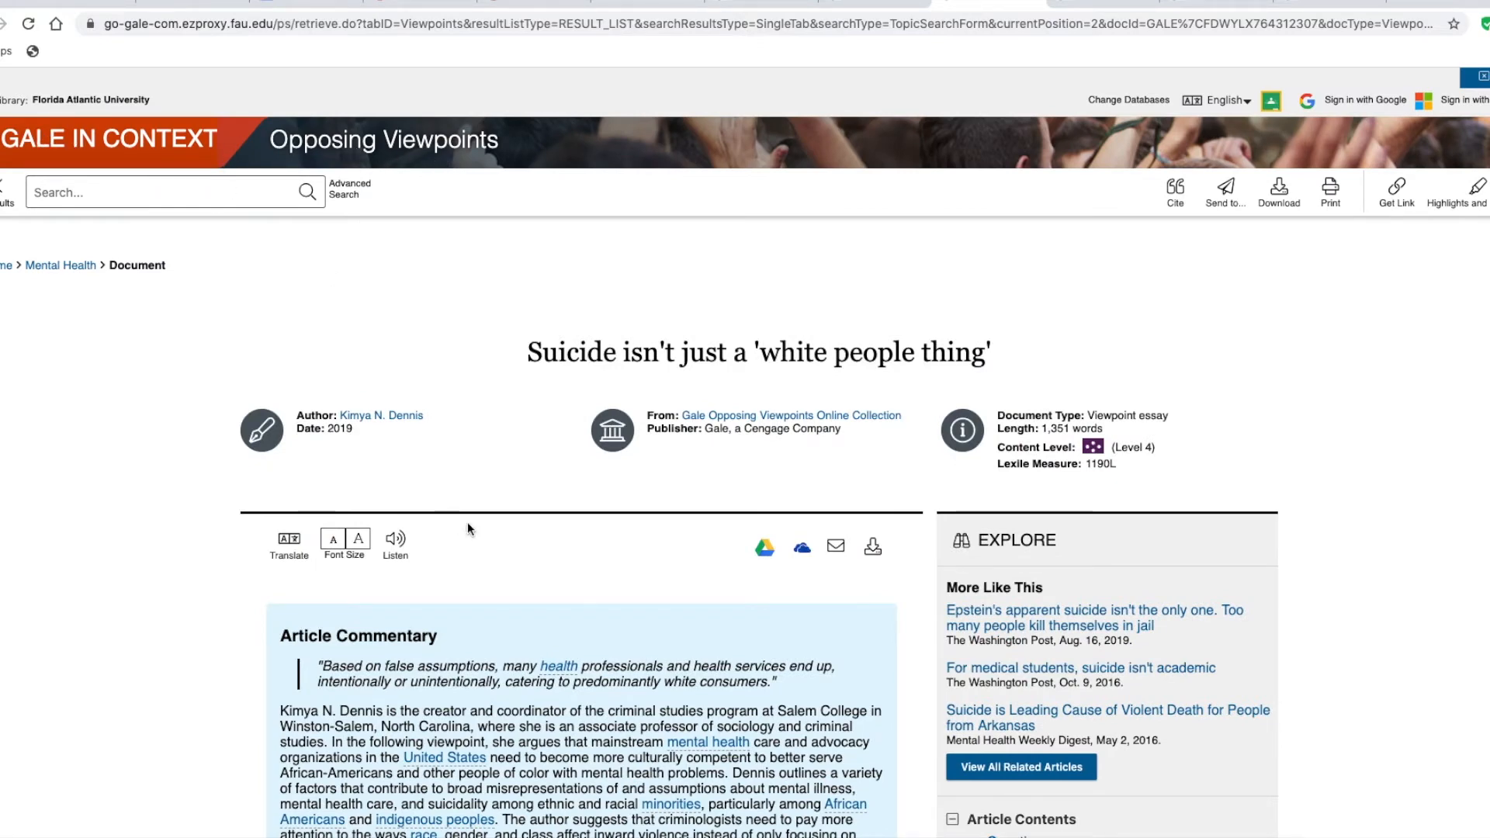
scroll(468, 529, "down", 20)
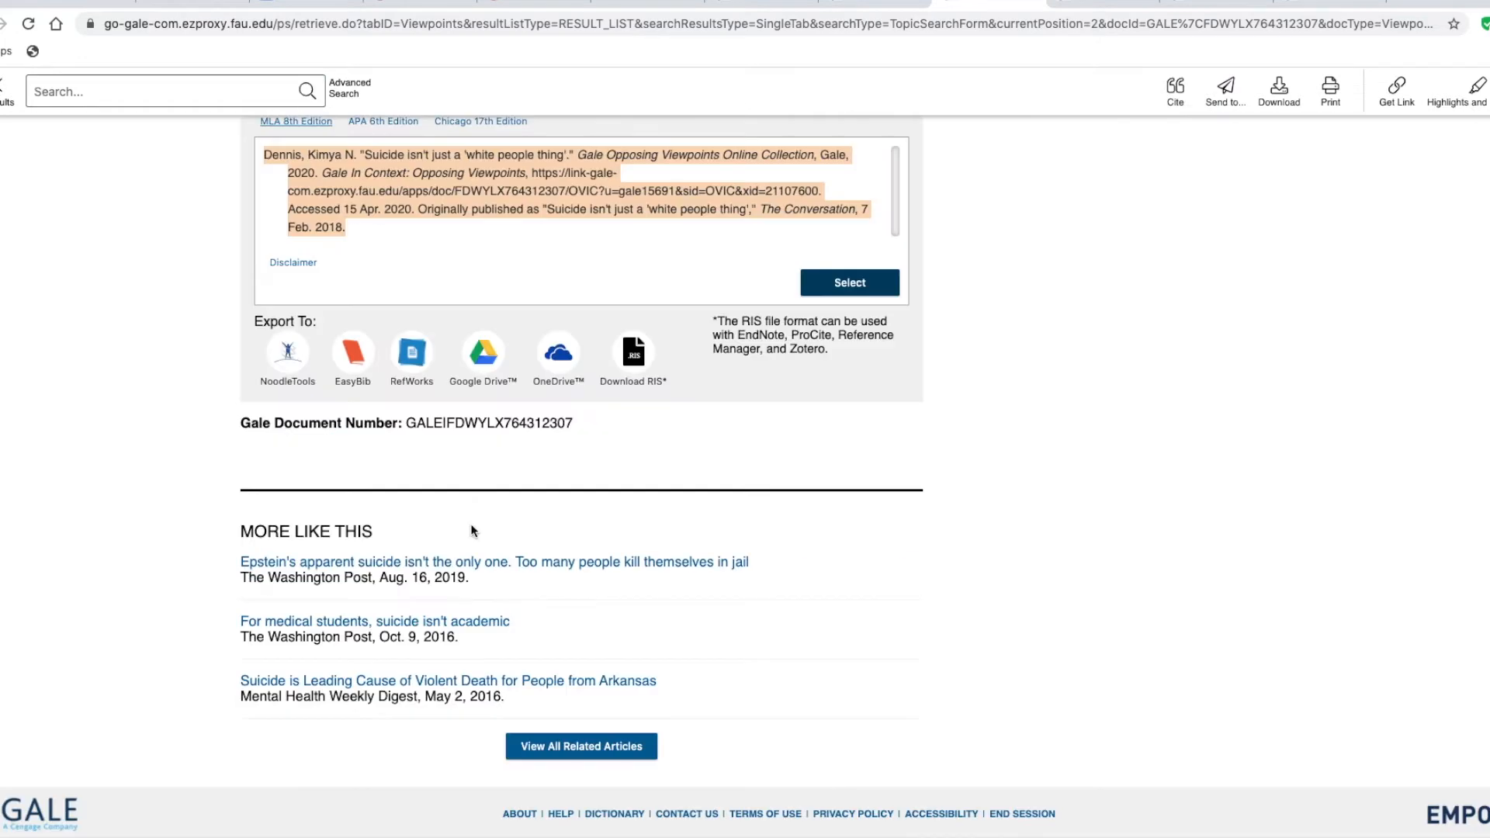
scroll(482, 521, "up", 1)
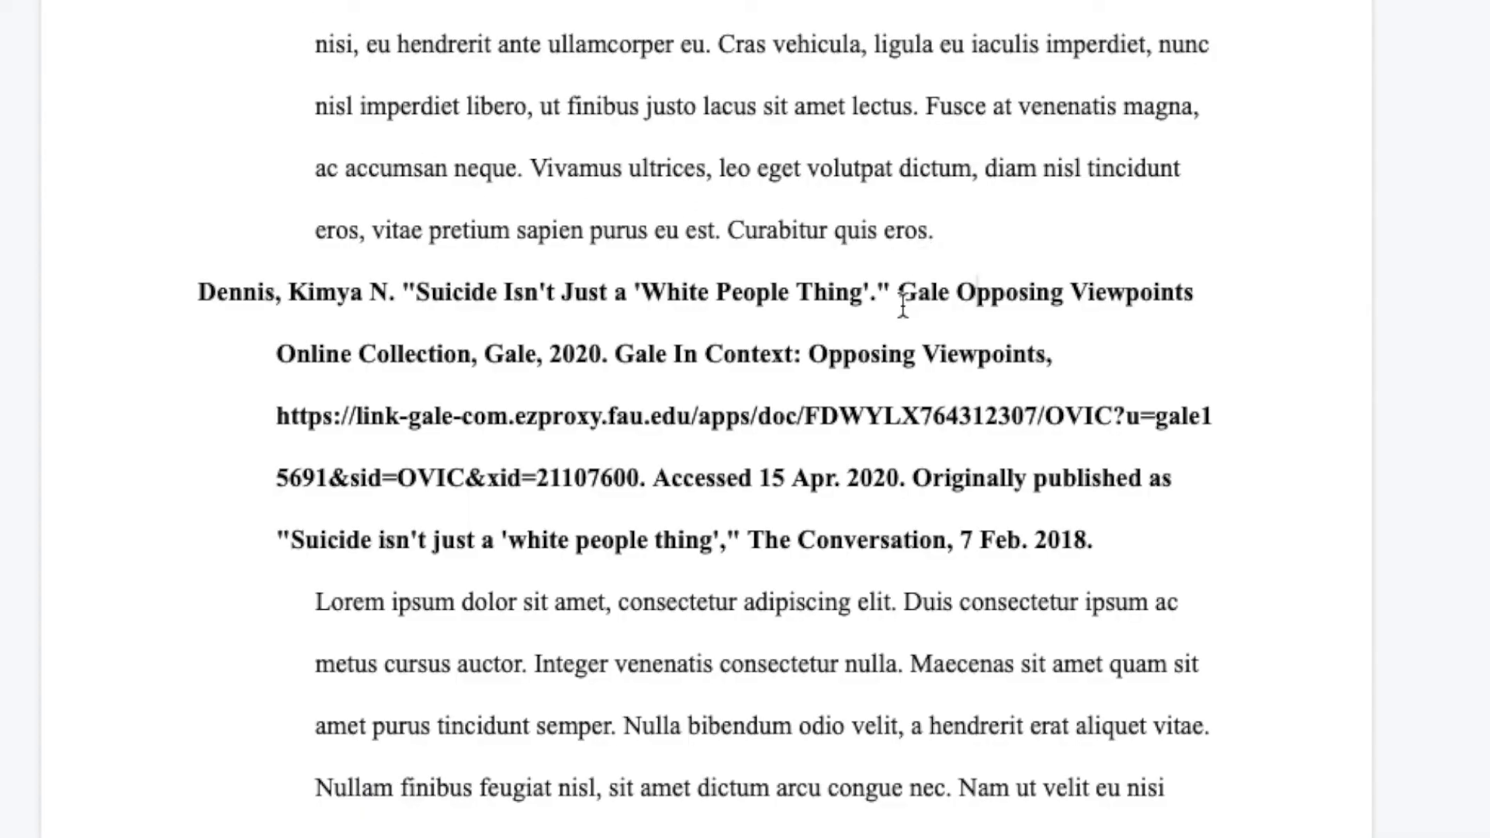
left_click(902, 302)
key("shift+Right")
key("shift+Right")
key("shift+Right")
key("shift+Right")
key("shift+Right")
key("shift+Right")
key("shift+Right")
key("shift+Right")
key("shift+Right")
key("shift+Right")
key("shift+Right")
key("shift+Right")
key("shift+Right")
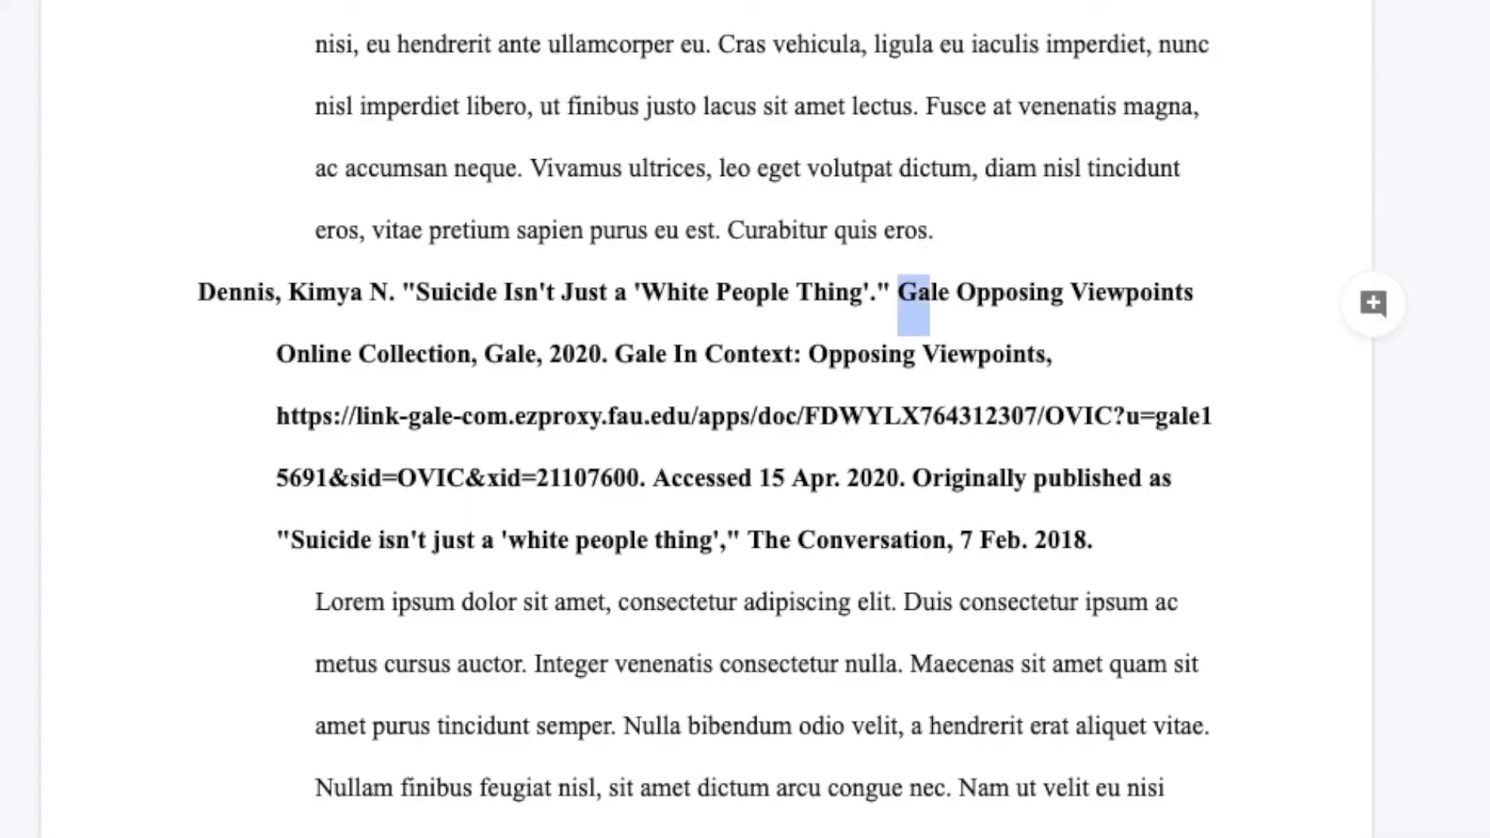
key("shift+Right")
key("shift+Right")
key("shift+Right")
key("shift+Right")
key("shift+Right")
key("shift+Right")
key("shift+Right")
key("shift+Right")
key("shift+Right")
key("shift+Right")
key("shift+Right")
key("shift+Right")
key("shift+Right")
key("shift+Right")
key("shift+Right")
key("shift+Right")
key("shift+Right")
key("shift+Right")
key("shift+Right")
key("shift+Right")
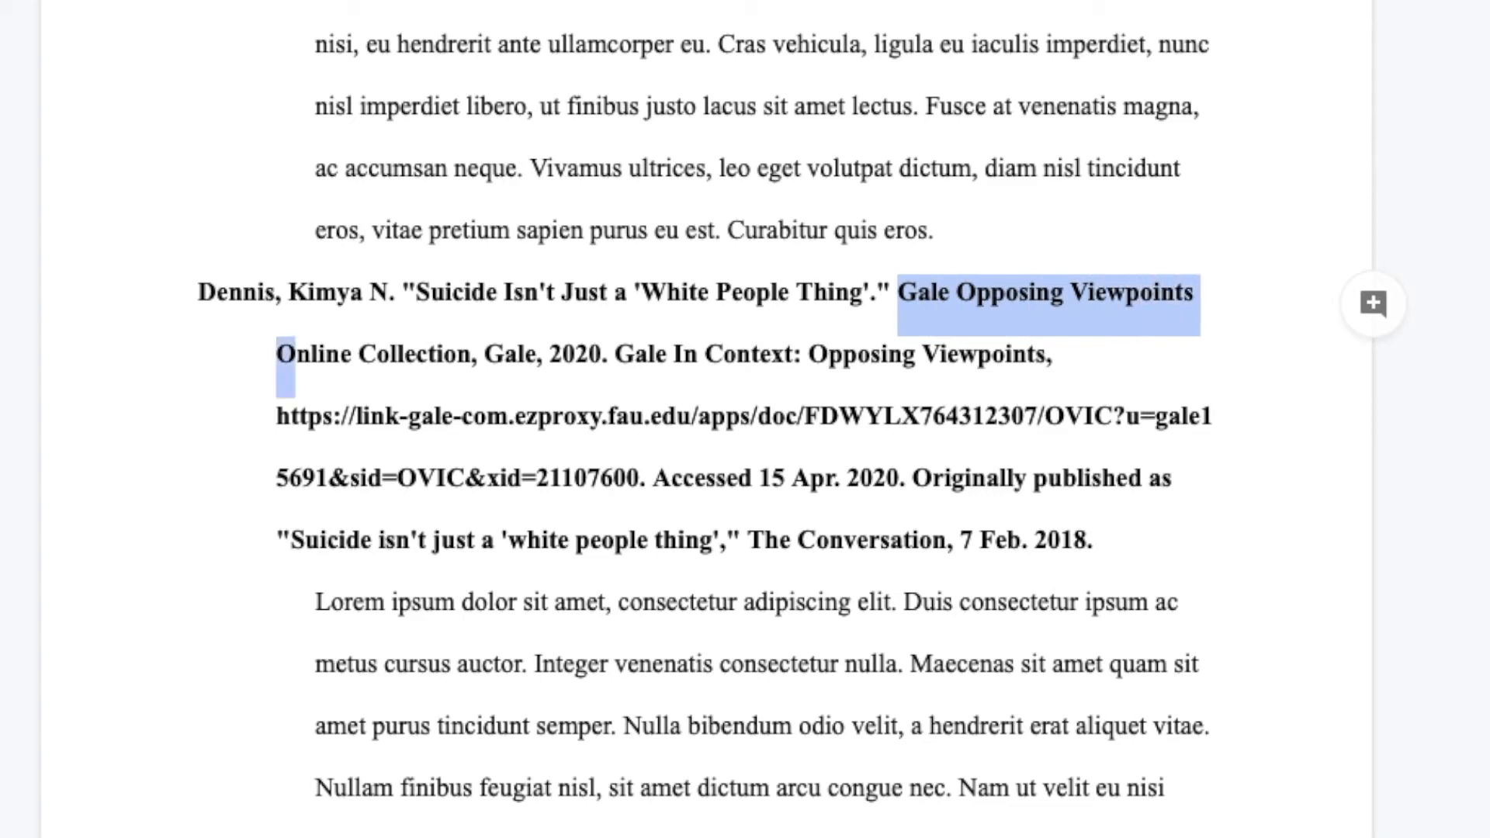
key("shift+Right")
key("shift+Right")
key("shift+Right")
key("shift+Right")
key("shift+Right")
key("shift+Right")
key("shift+Right")
key("shift+Right")
key("shift+Right")
key("shift+Right")
key("shift+Right")
key("shift+Right")
key("shift+Right")
key("shift+Right")
key("shift+Right")
key("shift+Right")
key("shift+Right")
key("shift+Right")
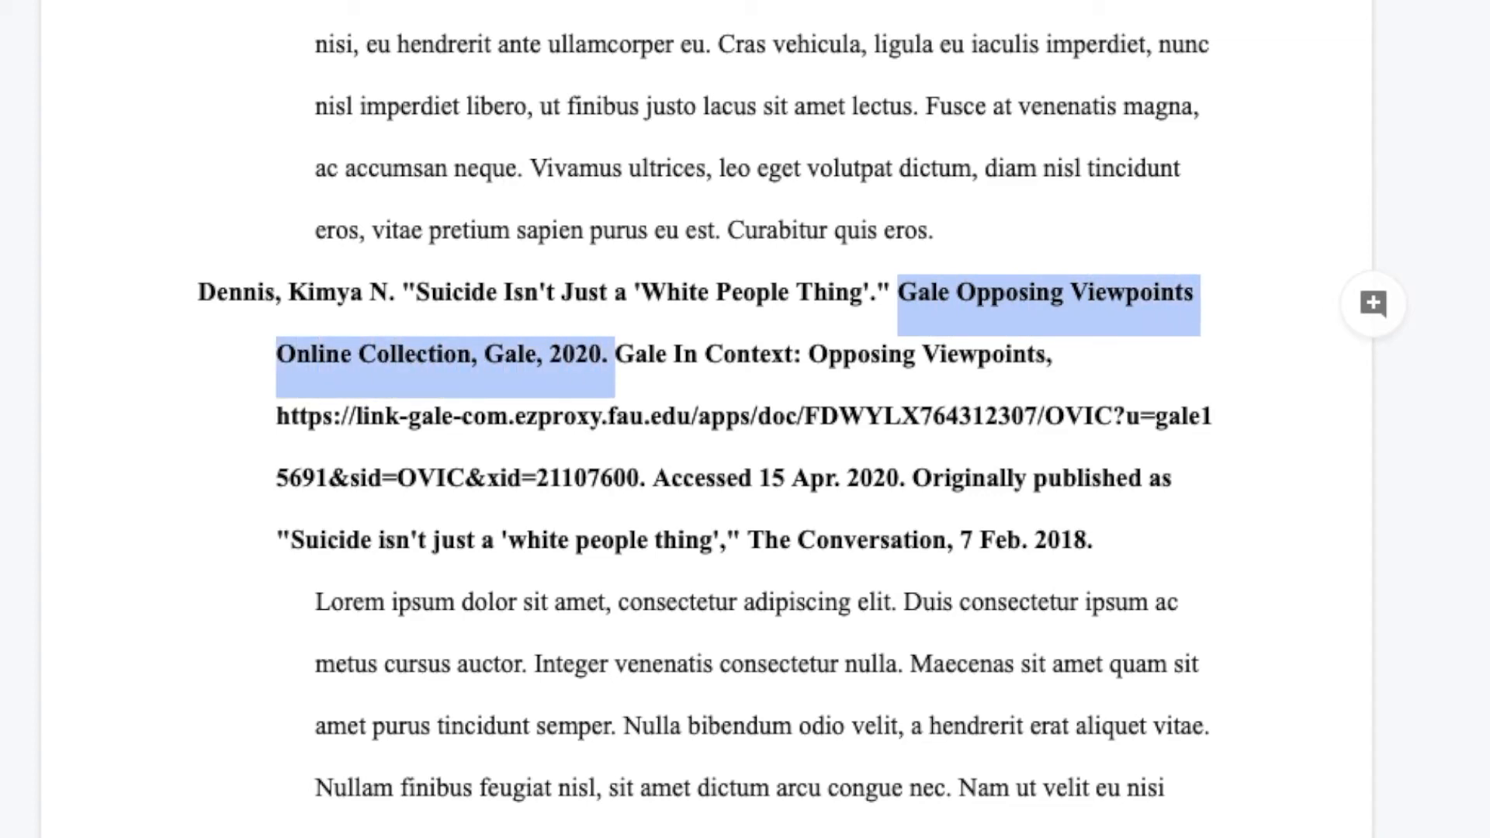
key("BackSpace")
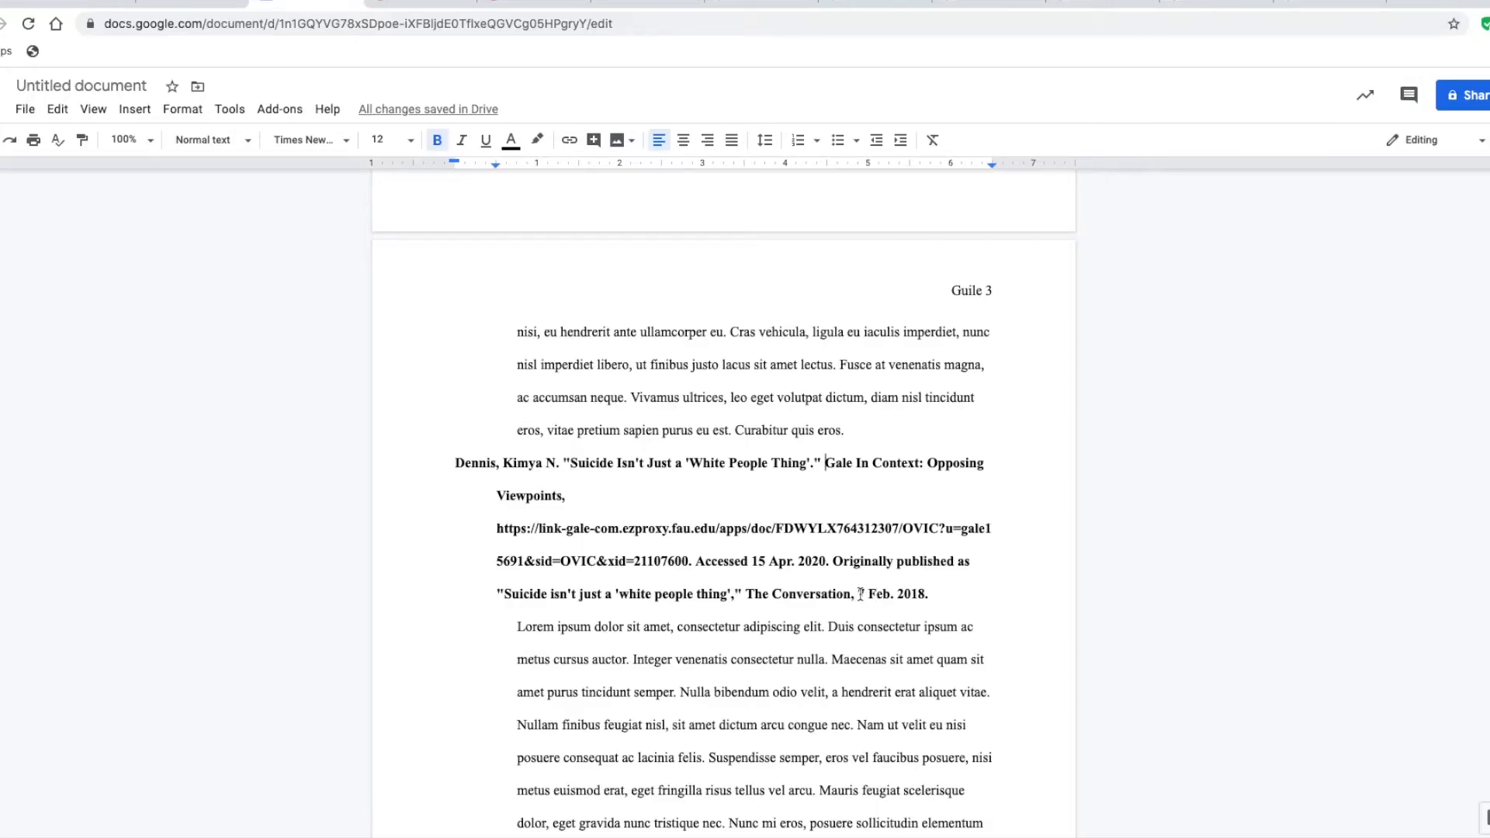
Copy the date 7 Feb. 2018 from the end of the third citation to after Opposing Viewpoints and follow it with a comma
left_click_drag(858, 595, 926, 599)
key("super+c")
left_click(592, 503)
key("super+v")
key("BackSpace")
type(",")
Replace the old URL and all remaining text after it in the third citation with the Gale article page's web address
left_click(989, 4)
left_click(524, 26)
key("super+c")
left_click(311, 4)
left_click_drag(934, 594, 498, 530)
key("super+v")
Italicize the database name Gale In Context: Opposing Viewpoints in the third citation
left_click_drag(824, 467, 559, 497)
key("super+i")
left_click(719, 560)
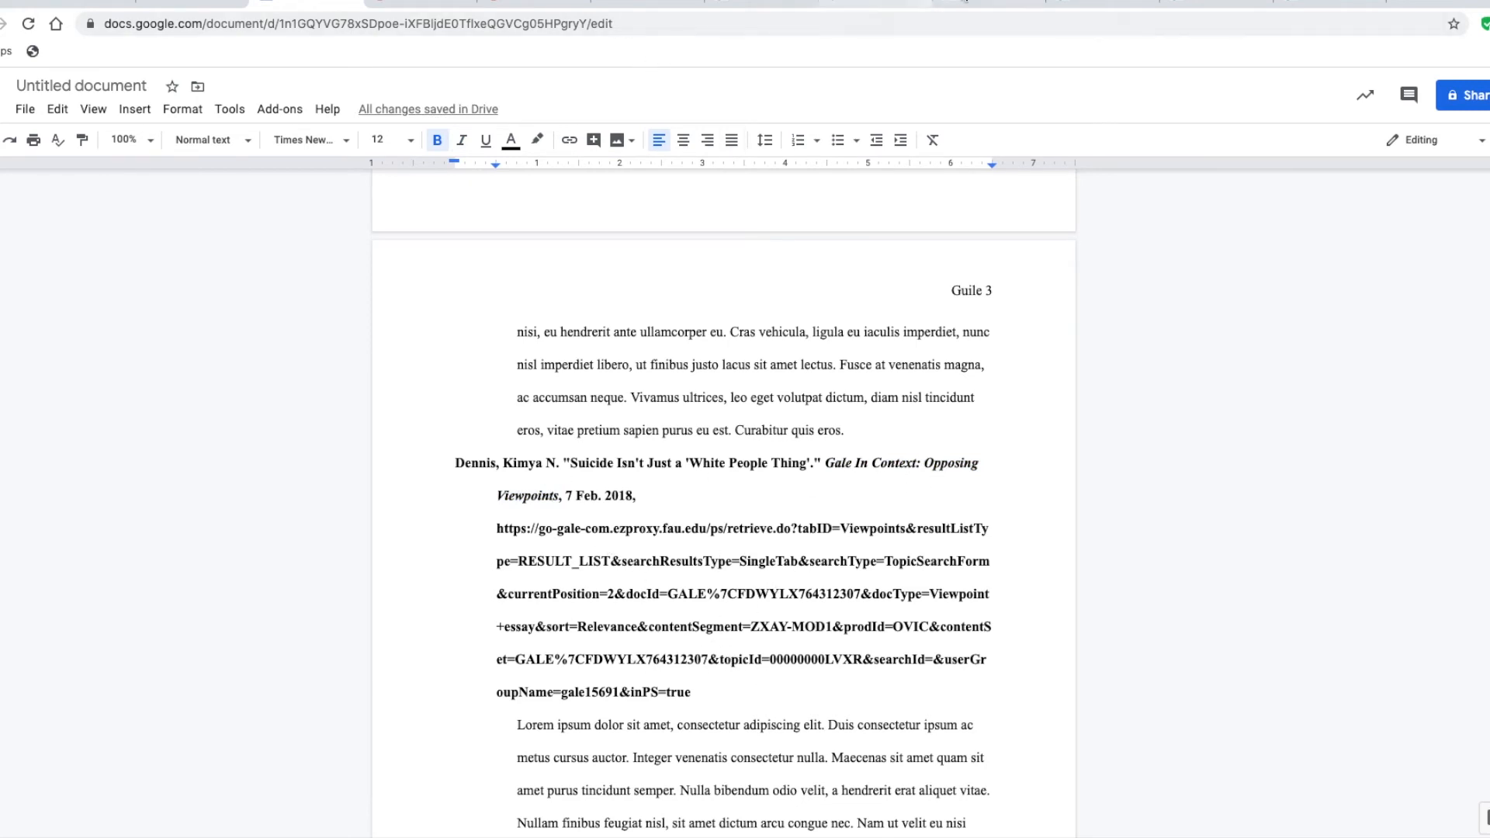
Examine the Gale source page for the Perception of Well-Being in the United States chart for its author, date and publication details
left_click(962, 5)
scroll(623, 398, "up", 20)
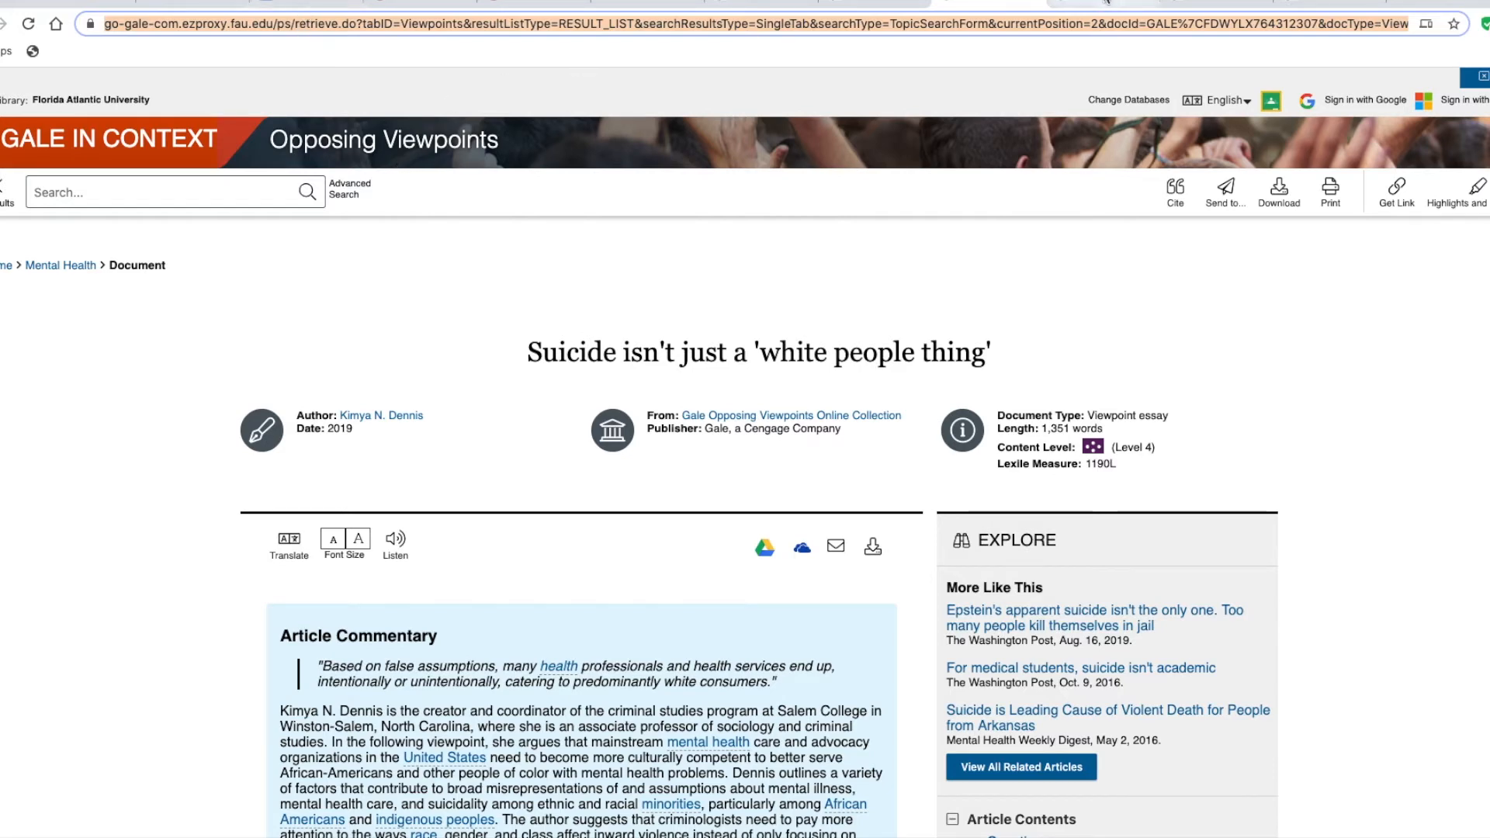
left_click(1099, 2)
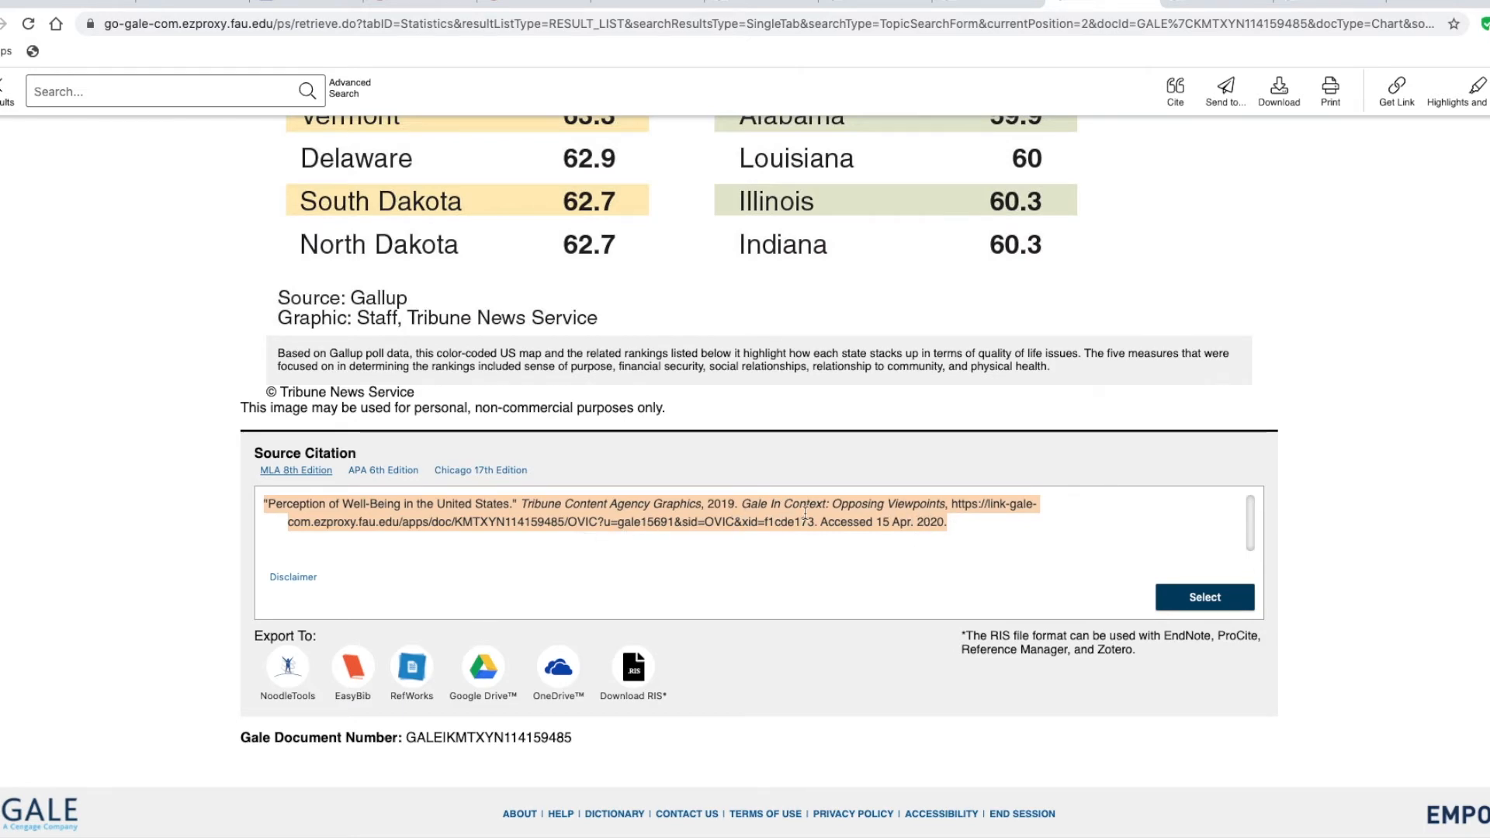
scroll(742, 365, "up", 20)
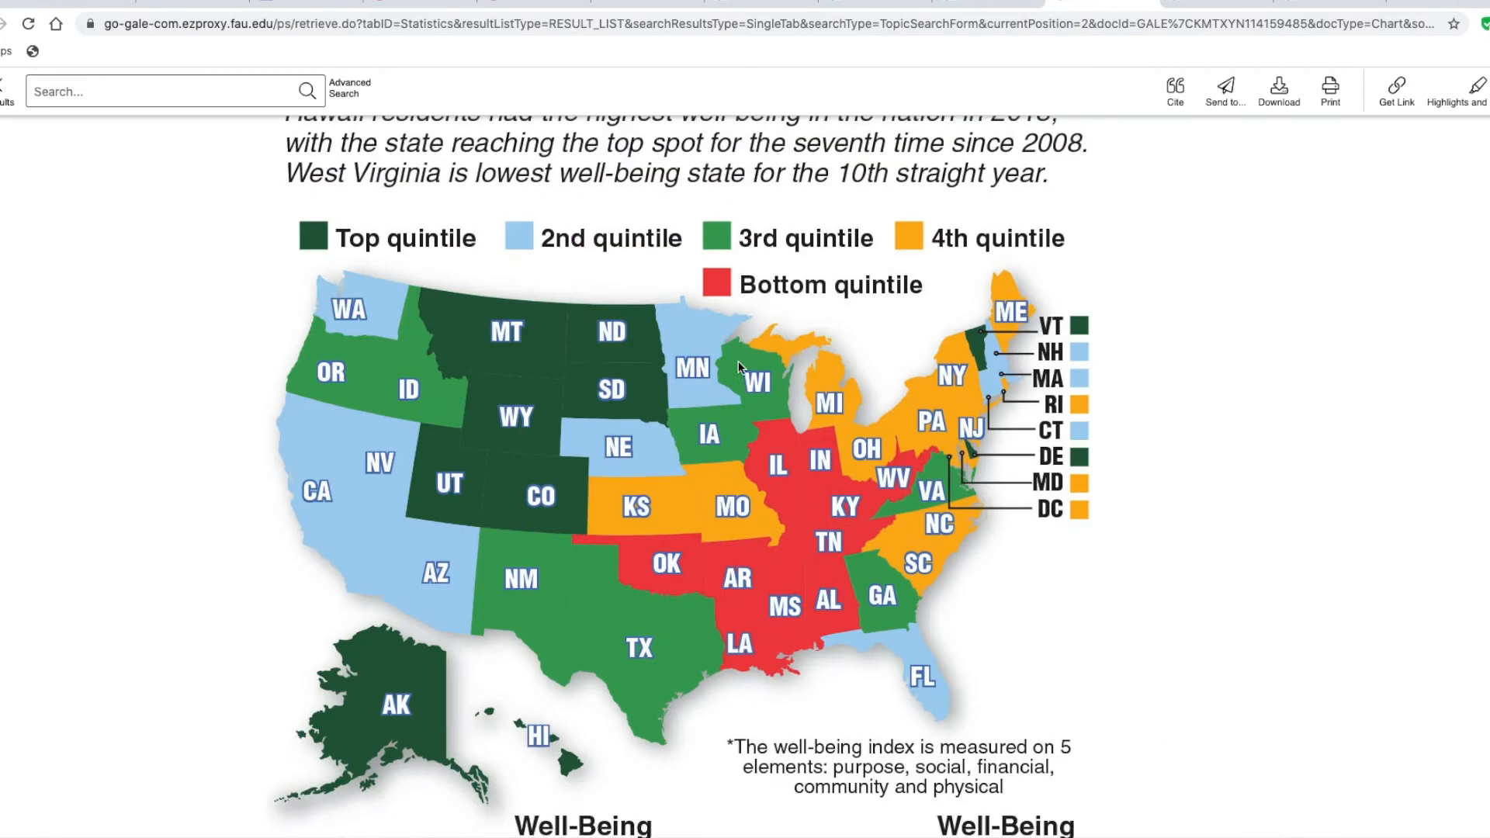
scroll(742, 373, "up", 2)
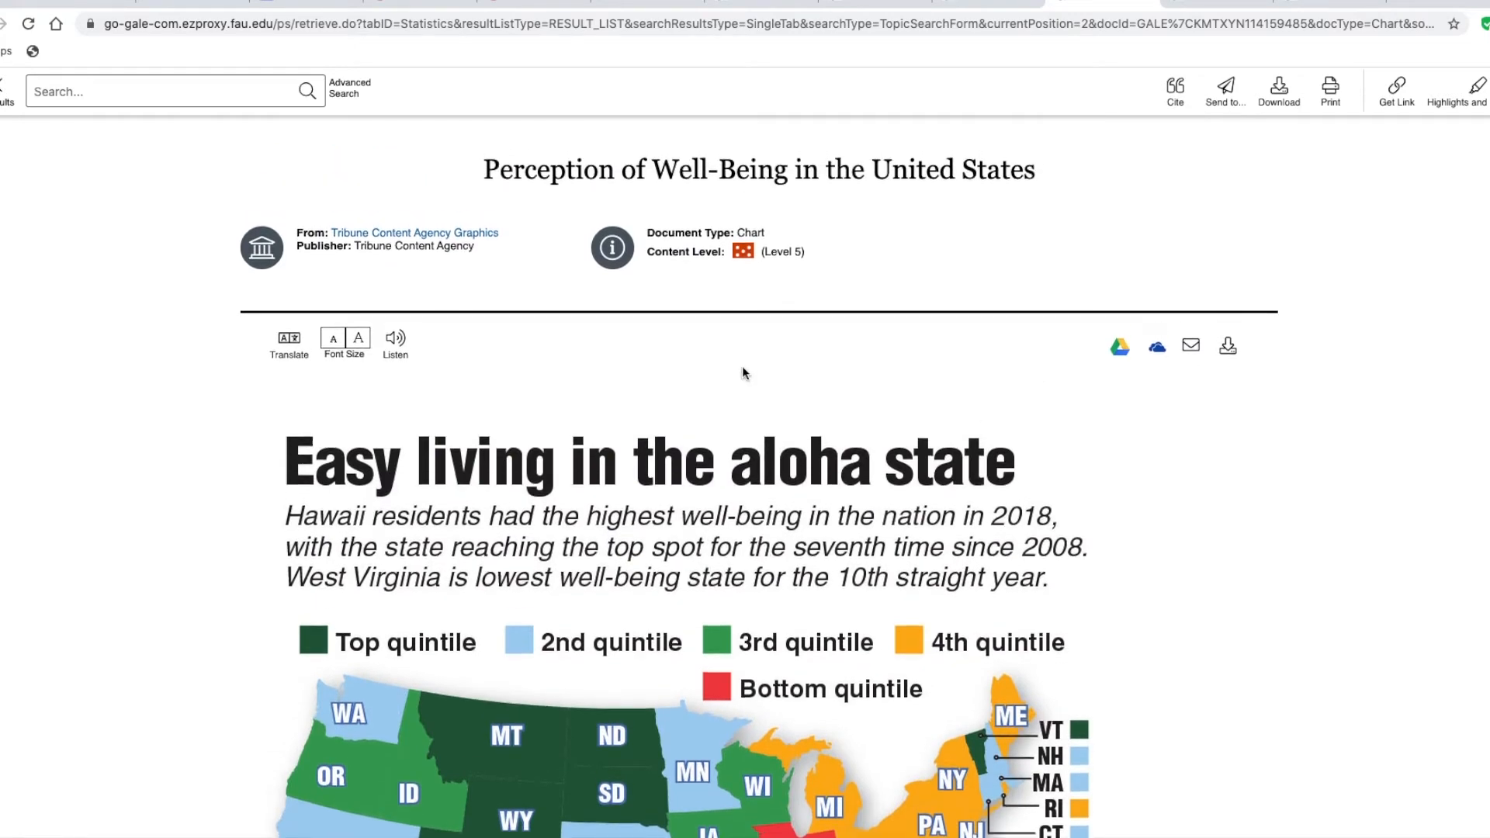
scroll(743, 427, "up", 3)
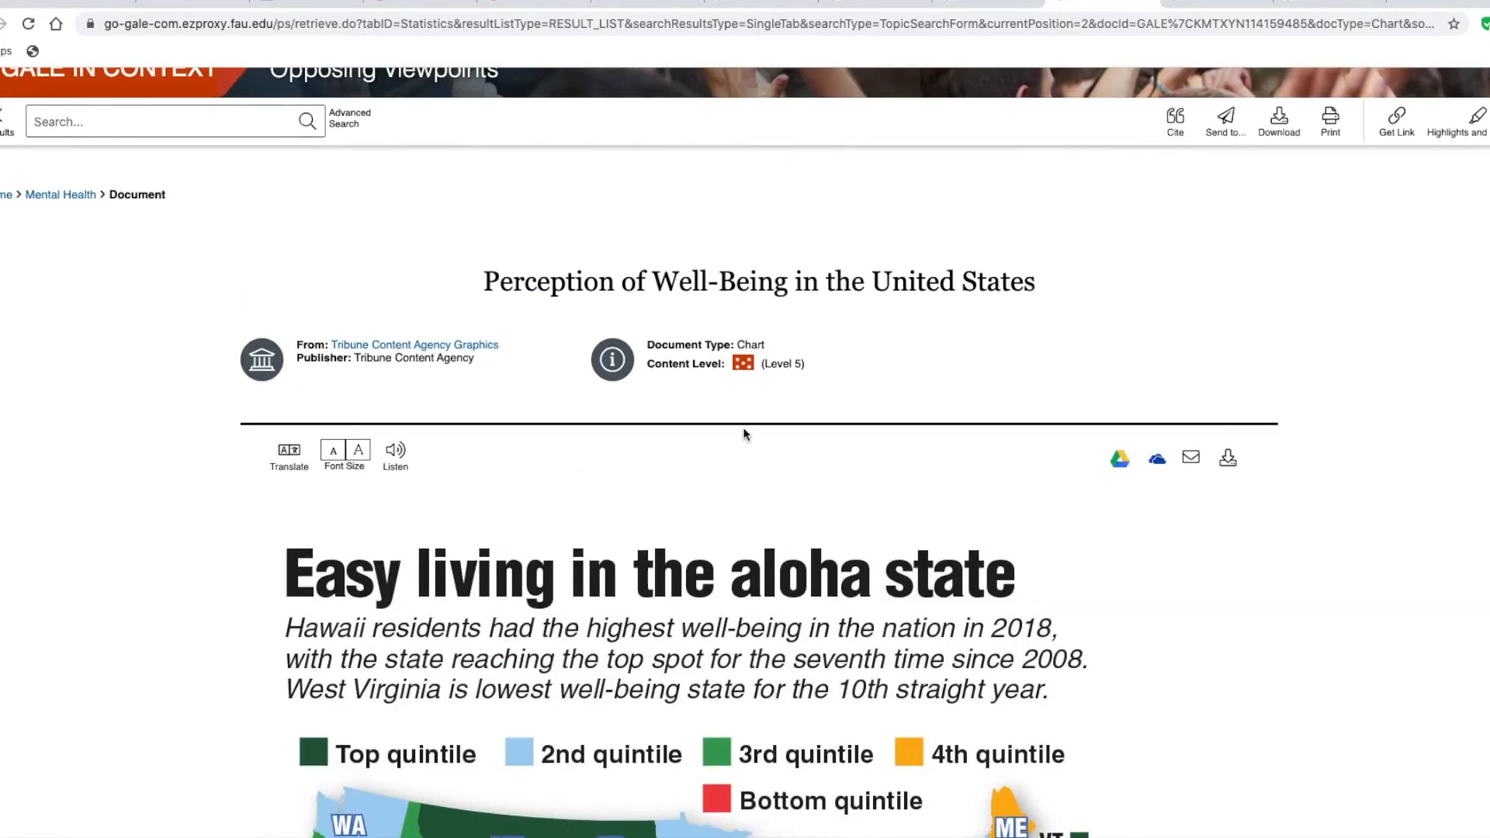
scroll(747, 427, "down", 4)
scroll(748, 427, "down", 12)
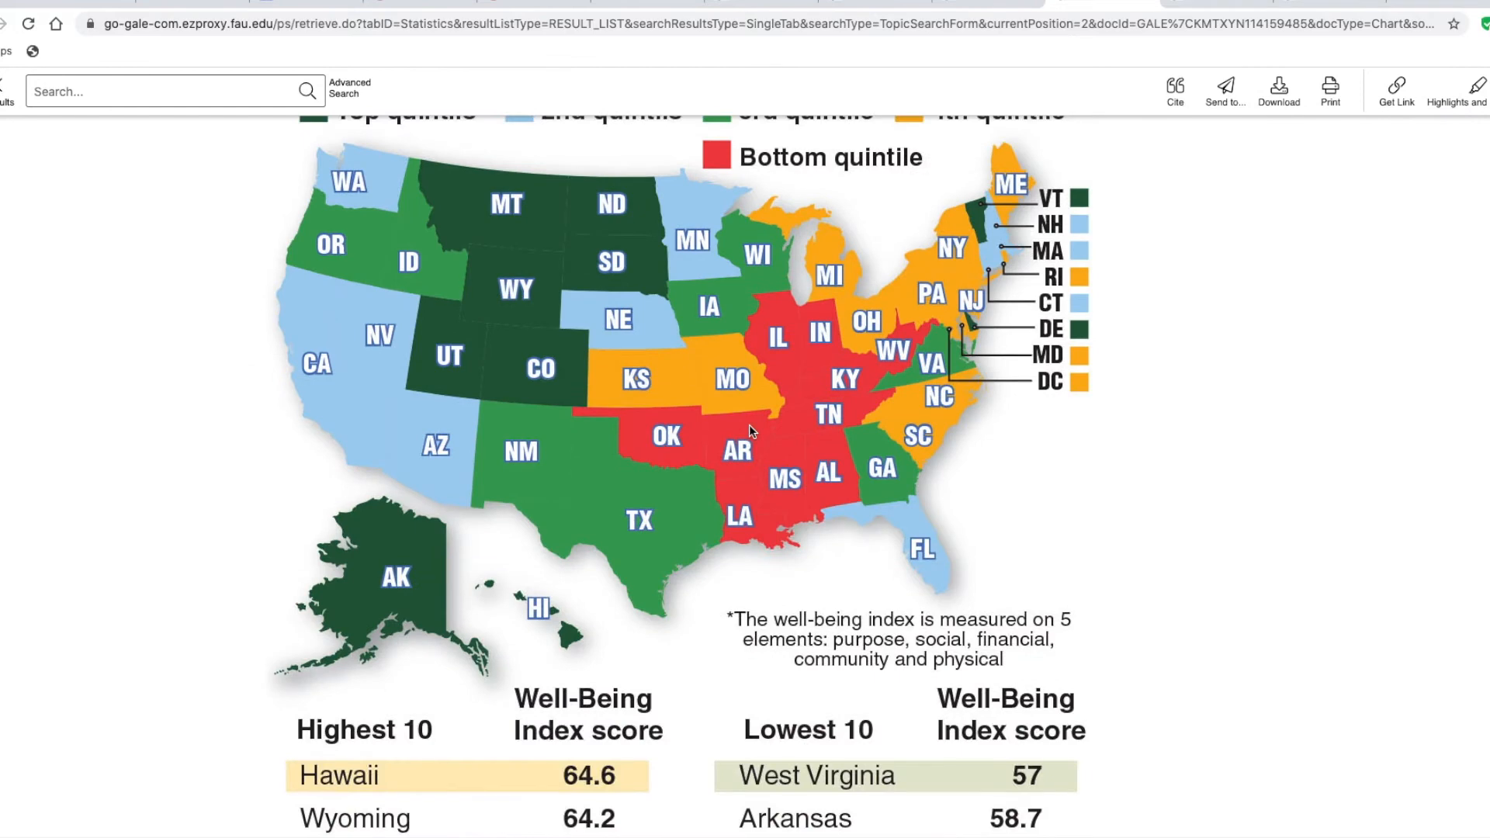
scroll(750, 431, "down", 7)
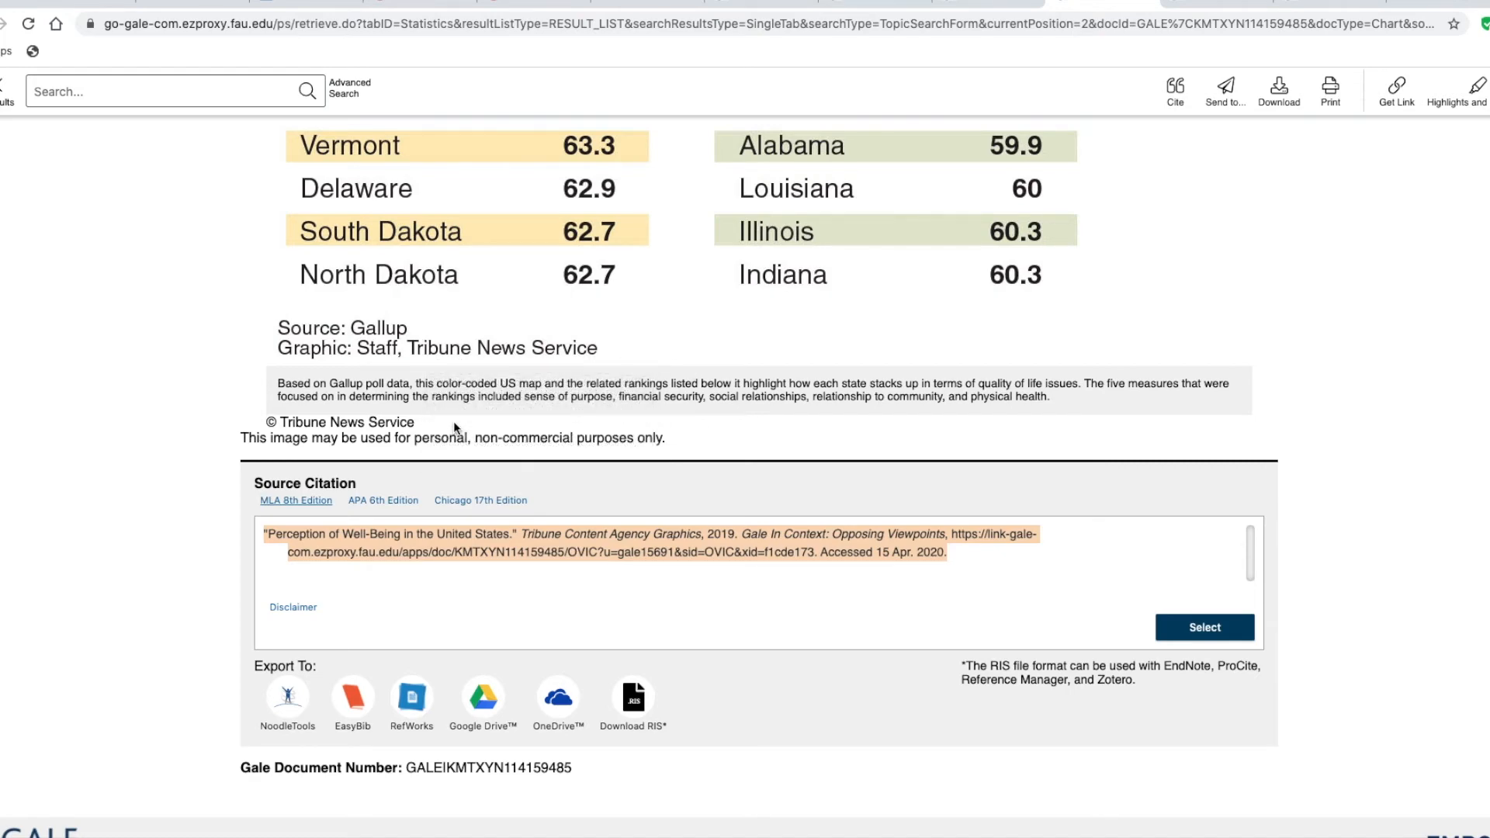
scroll(552, 332, "up", 6)
scroll(551, 330, "up", 4)
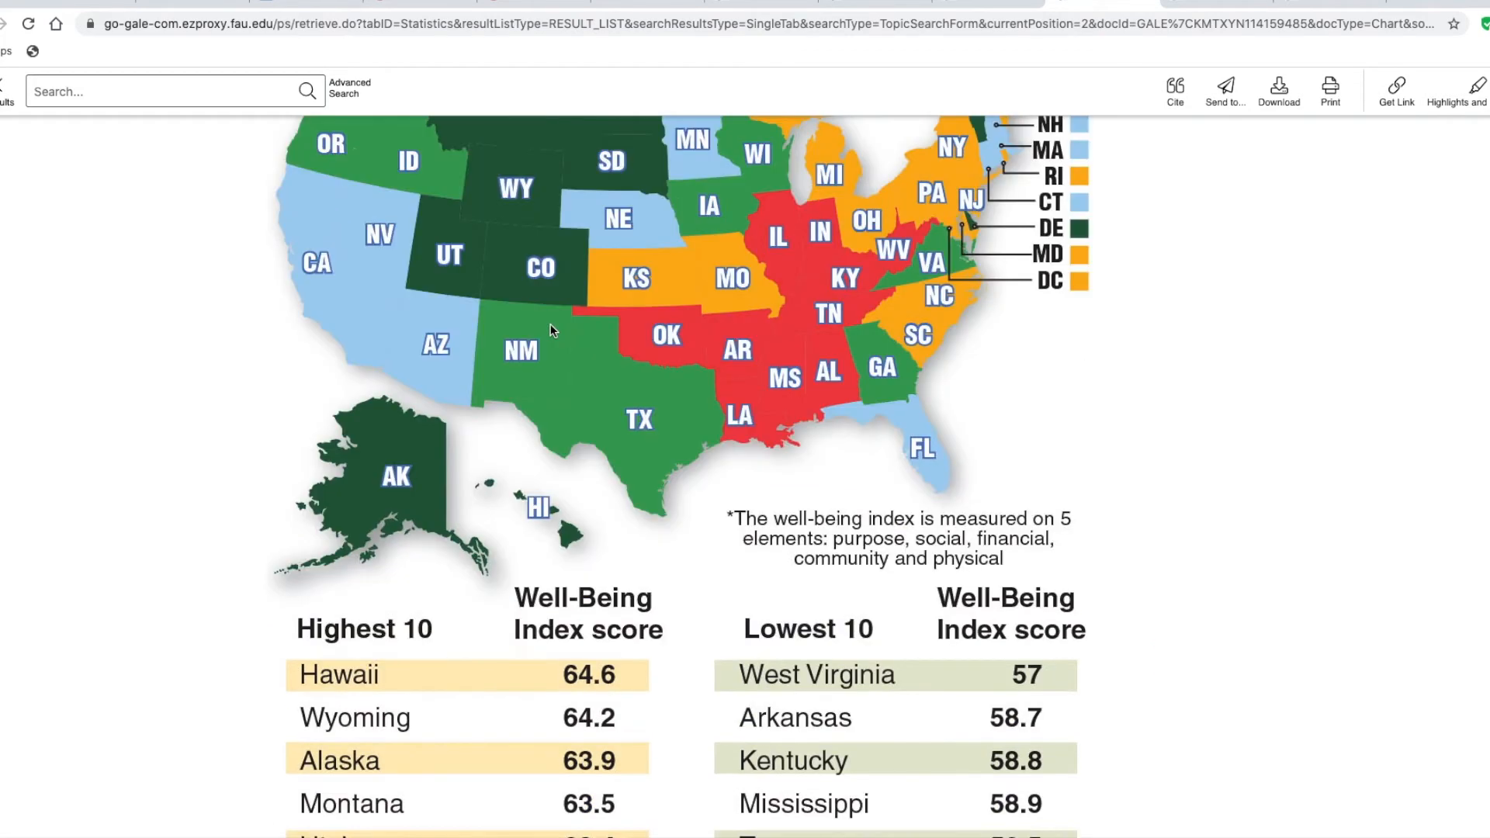
scroll(576, 342, "up", 7)
Italicize Tribune Content Agency Graphics and Gale In Context: Opposing Viewpoints in the document's Perception of Well-Being citation
left_click(306, 3)
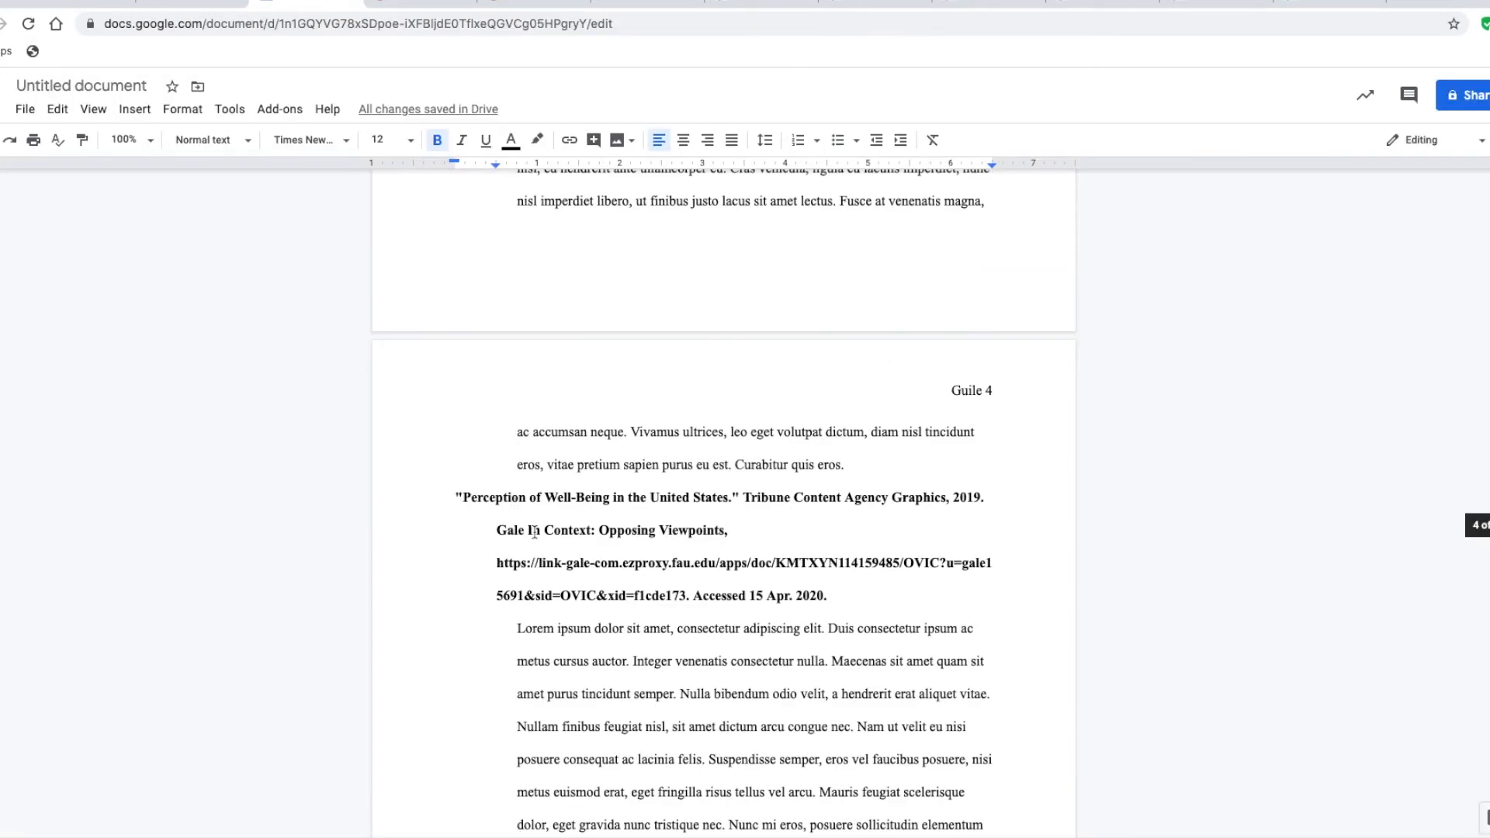
left_click_drag(744, 497, 939, 500)
key("super+i")
left_click_drag(497, 532, 724, 532)
left_click(462, 139)
Move the date 15 Apr. 2020 to after Opposing Viewpoints in the fourth citation, add a comma, and remove the old URL and access text
key("super+x")
key("BackSpace")
left_click(728, 531)
left_click_drag(750, 598, 497, 563)
key("super+v")
type(",")
Insert the web address of the Gale chart page as the URL at the end of the fourth citation
left_click(1102, 4)
left_click(732, 24)
key("super+c")
left_click(306, 4)
key("super+v")
Examine the Gale source page of the University of Sheffield mental health report for its author, date, publisher and citation details
left_click(1216, 4)
scroll(748, 400, "up", 20)
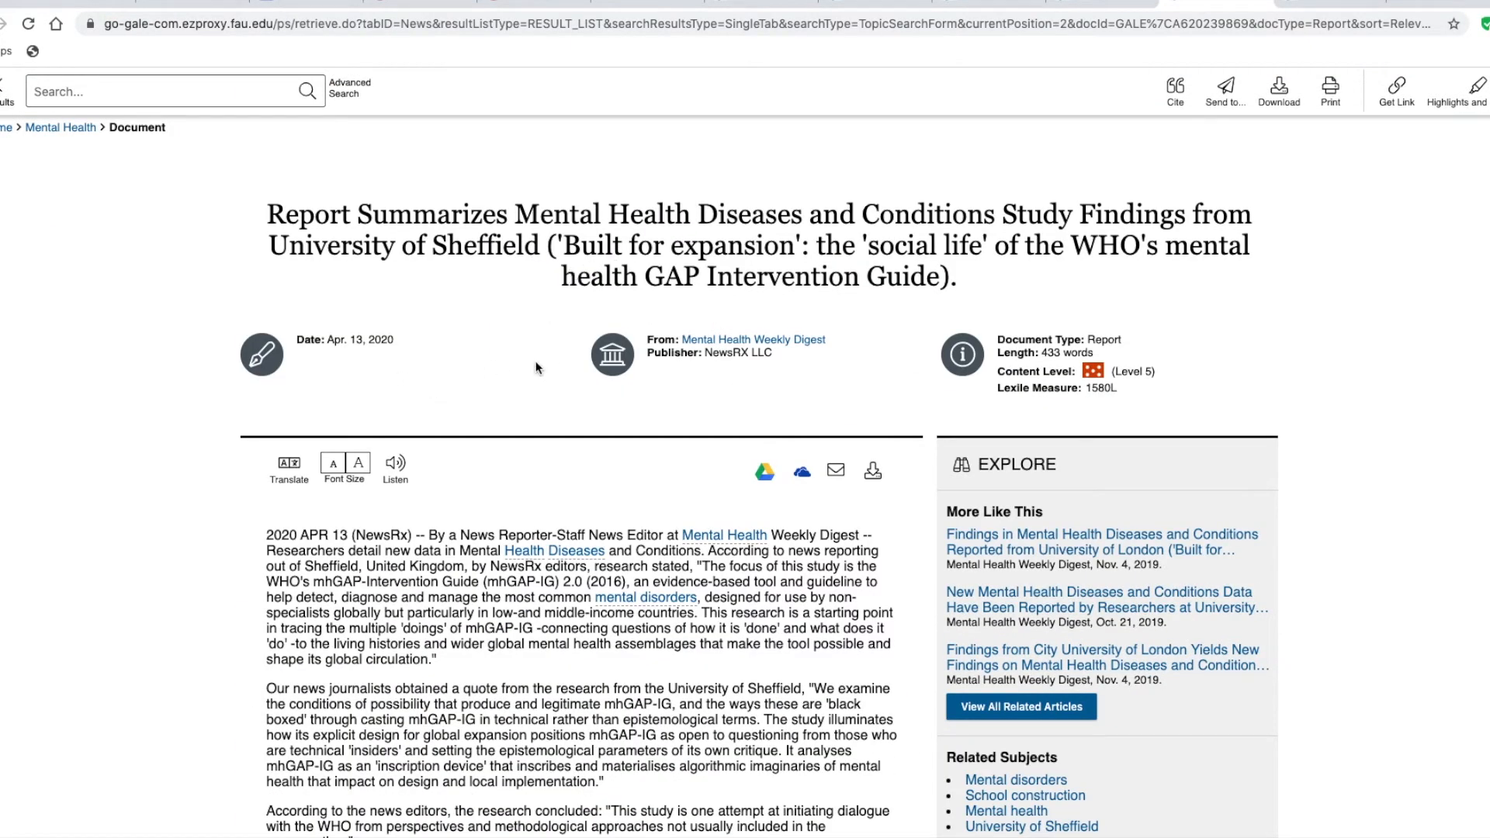
scroll(622, 629, "down", 4)
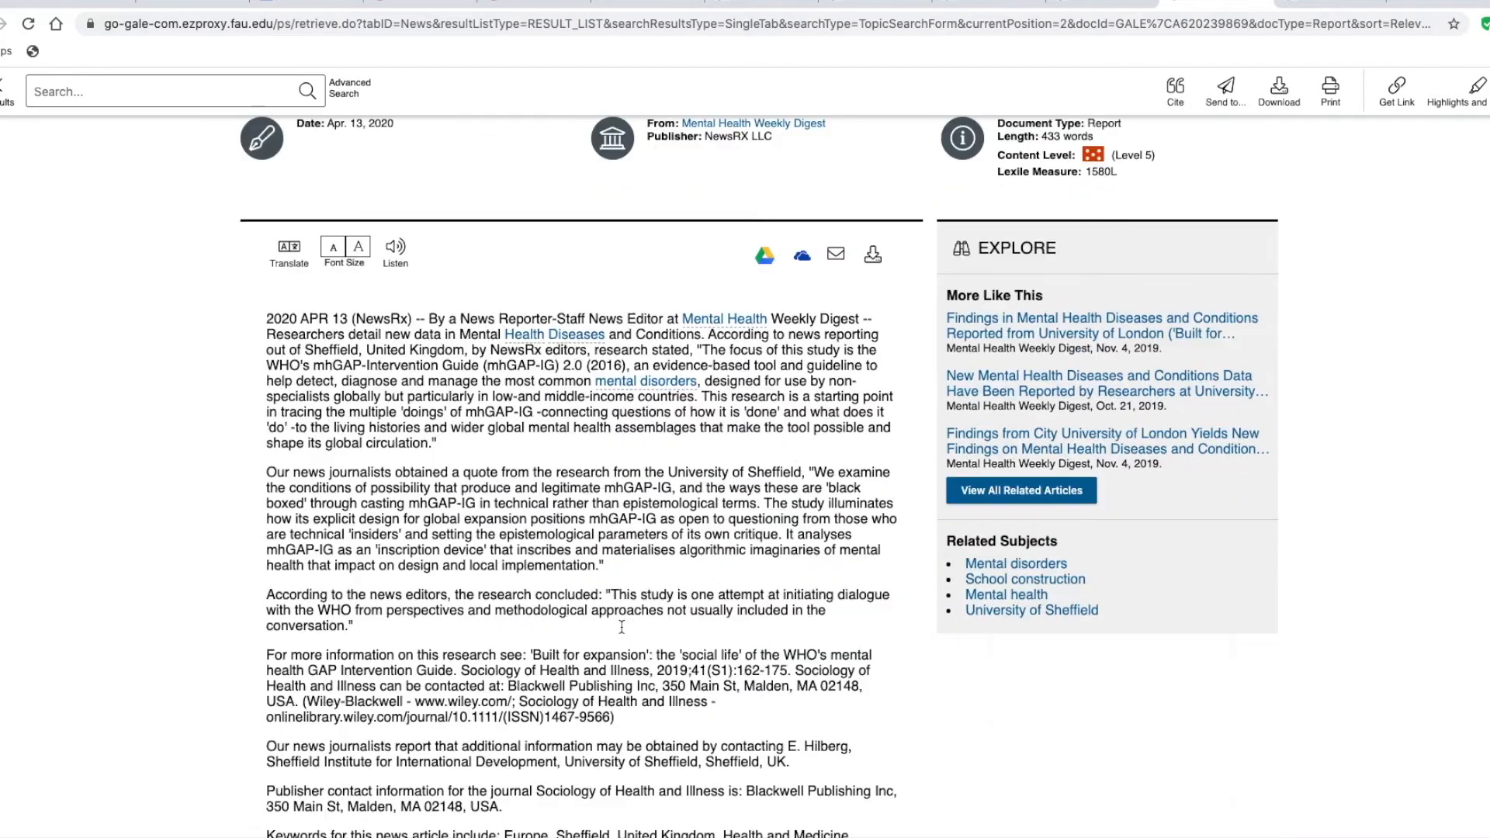
scroll(622, 626, "down", 5)
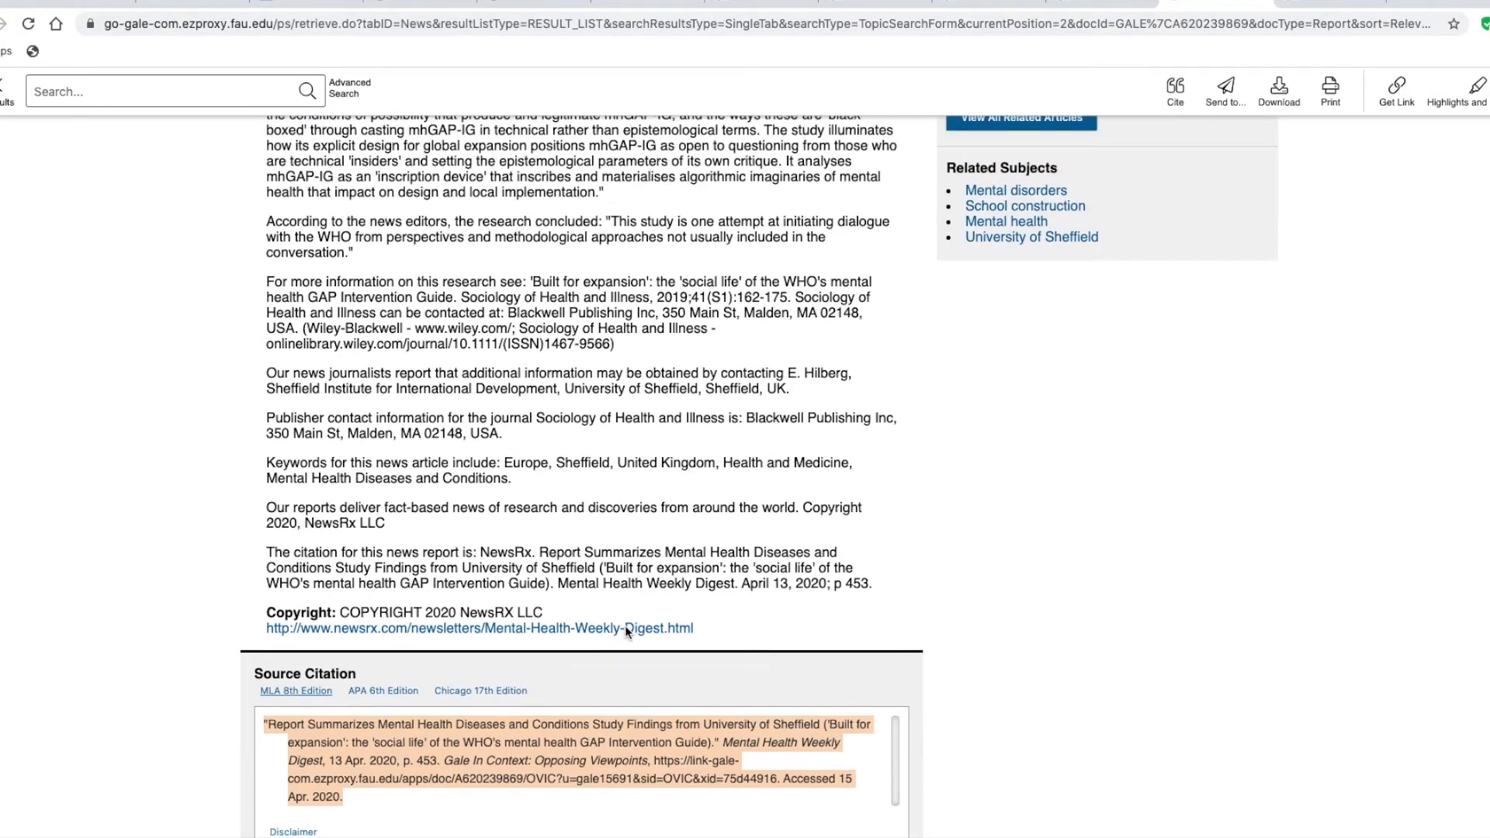
scroll(624, 622, "up", 3)
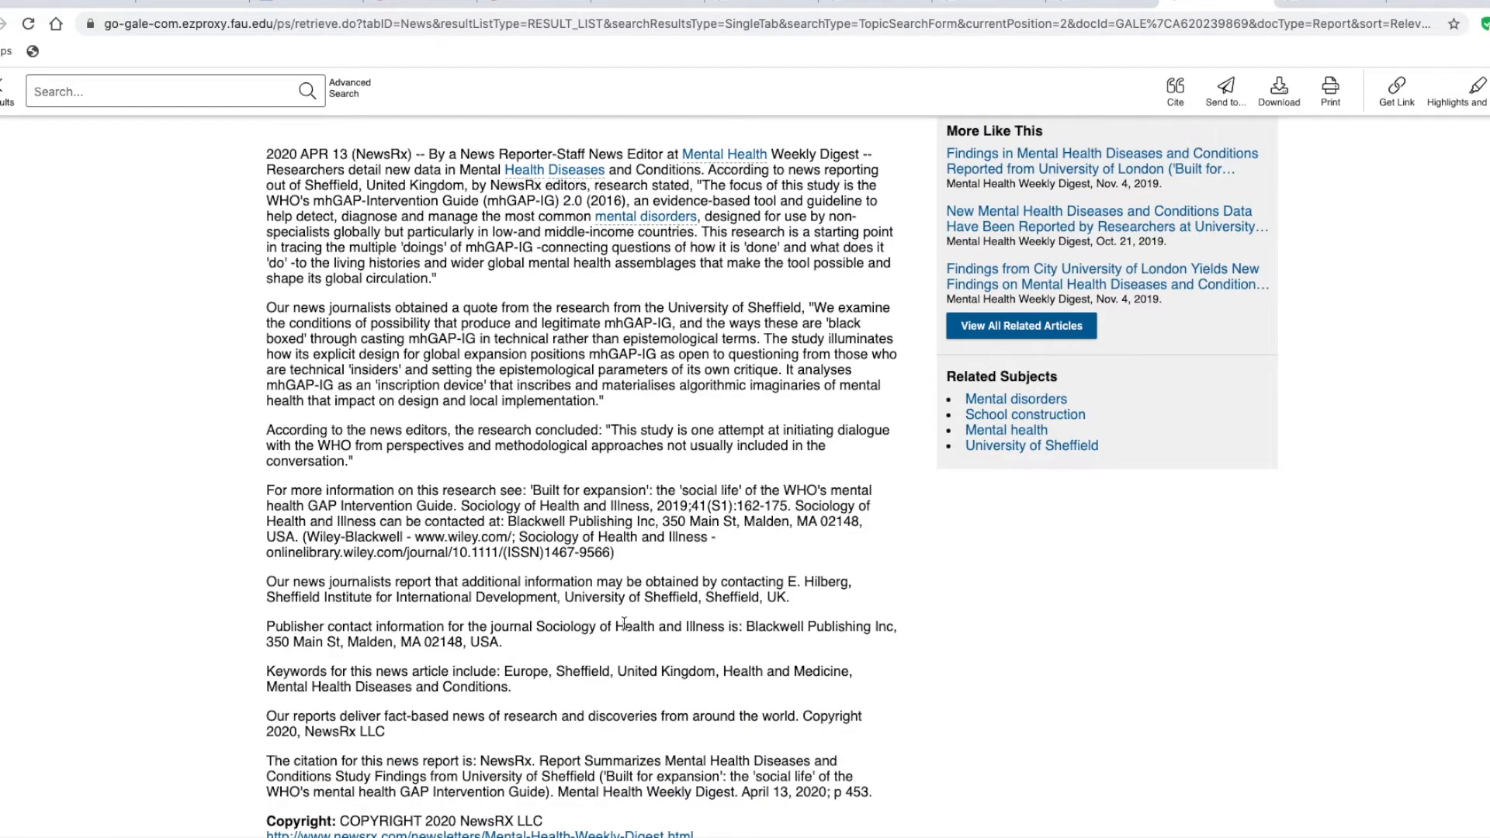
scroll(624, 623, "down", 2)
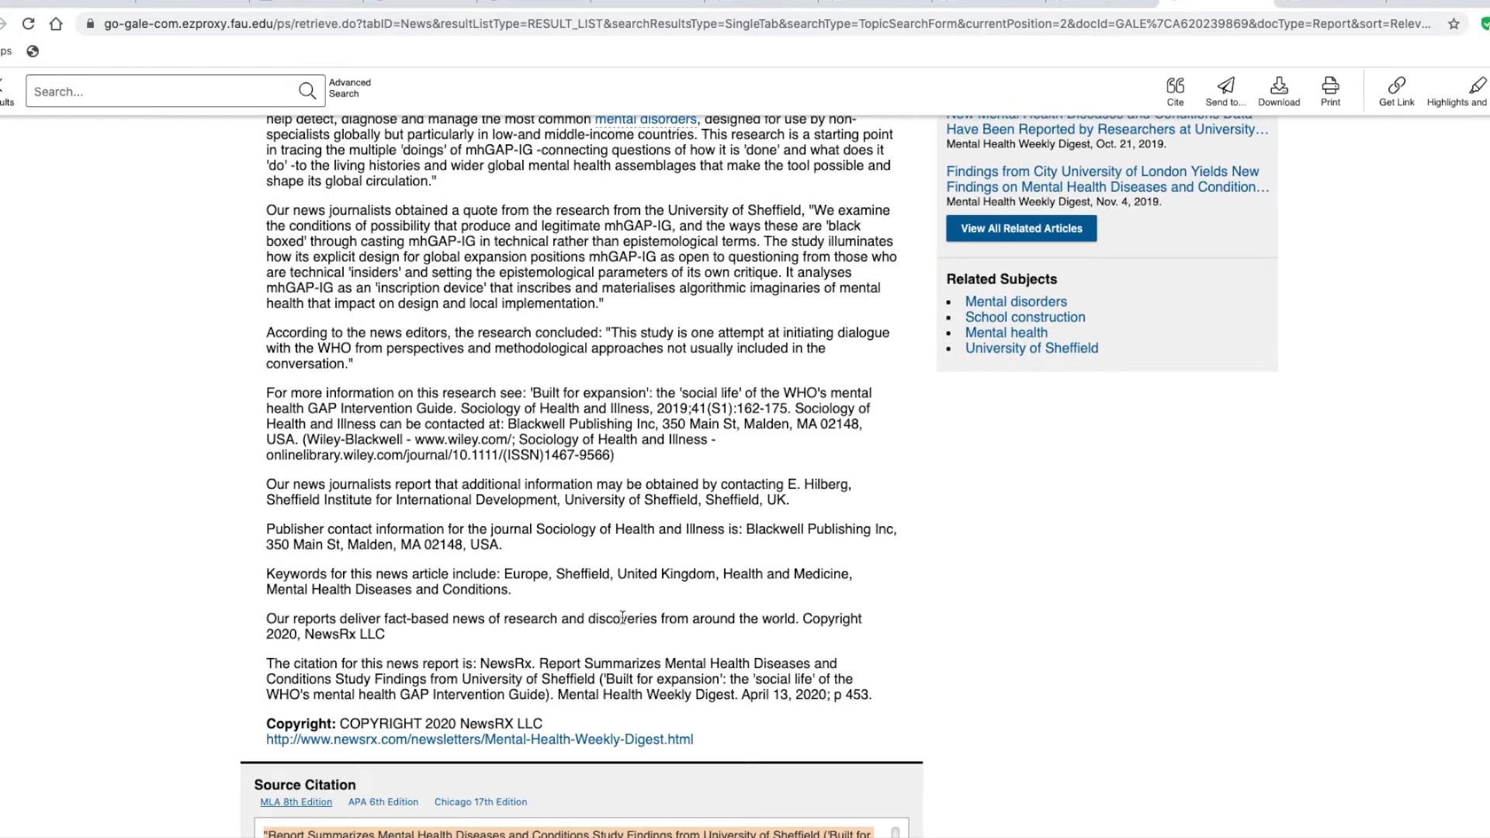
scroll(621, 617, "up", 3)
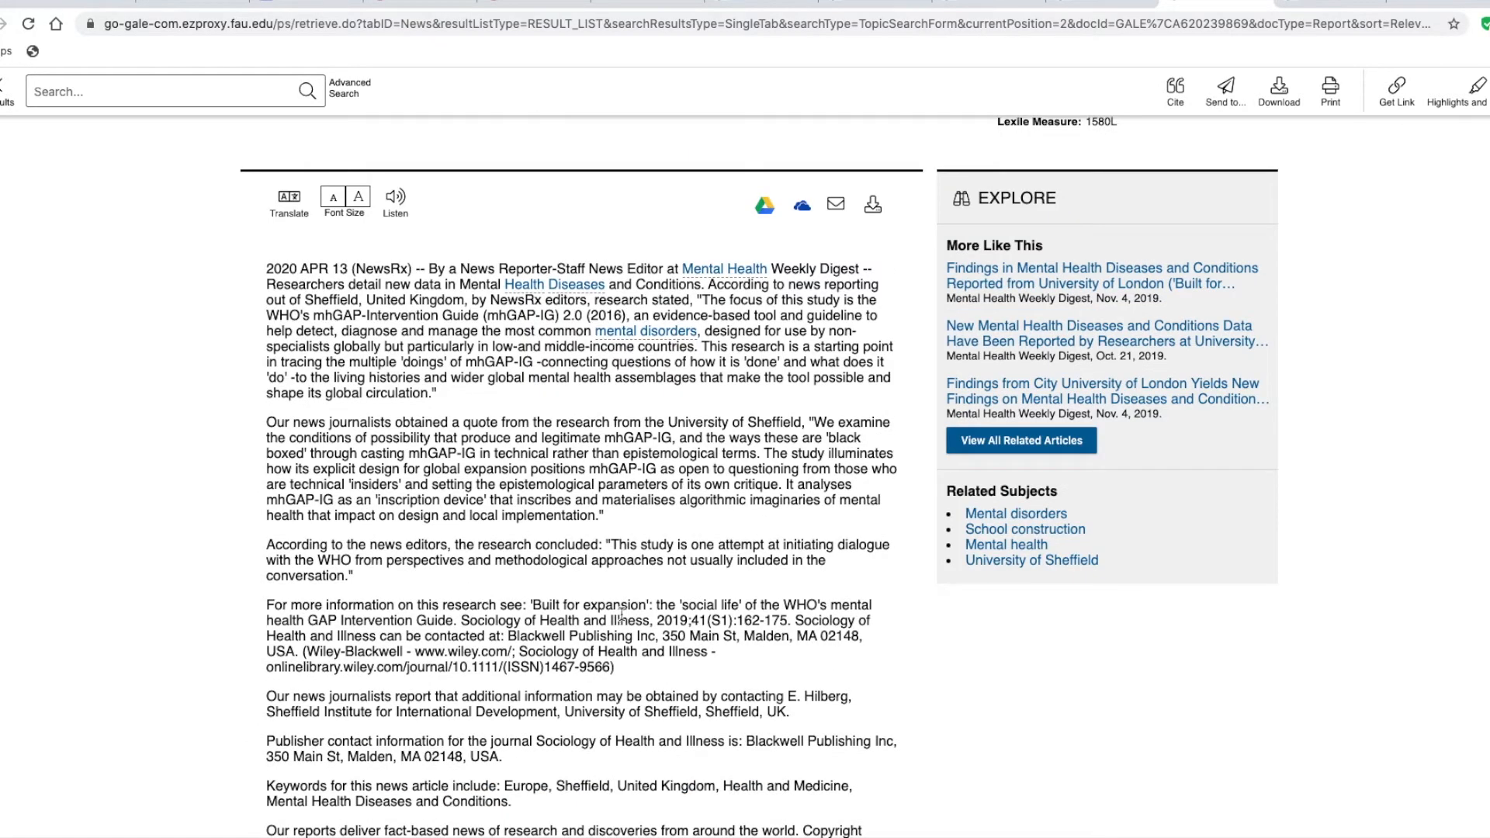
scroll(621, 615, "down", 6)
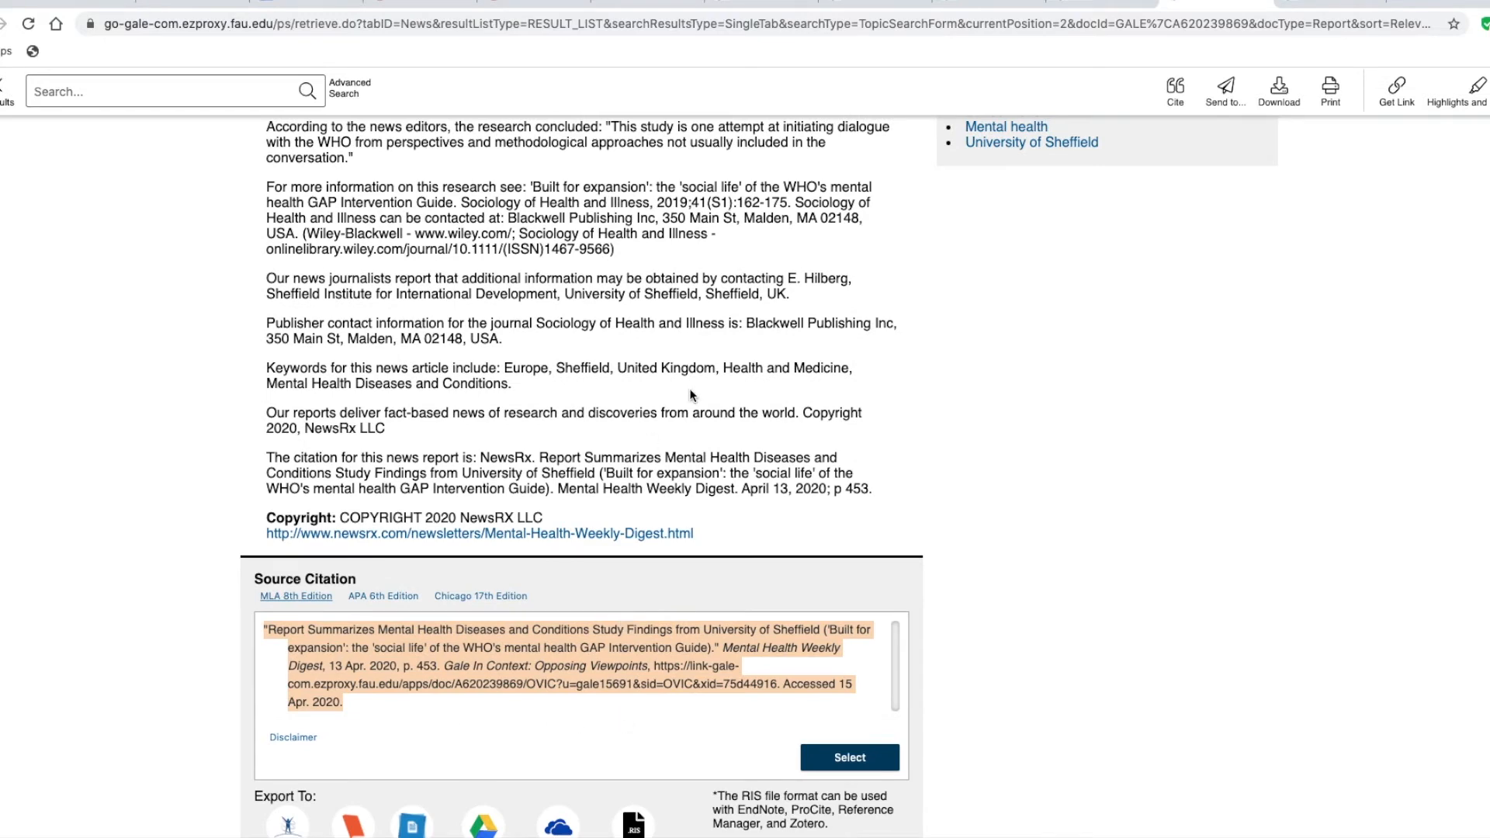
scroll(456, 315, "up", 4)
Capitalize Expansion, The, Social Life and Mental Health in the title of the fifth citation, the University of Sheffield report
left_click(294, 2)
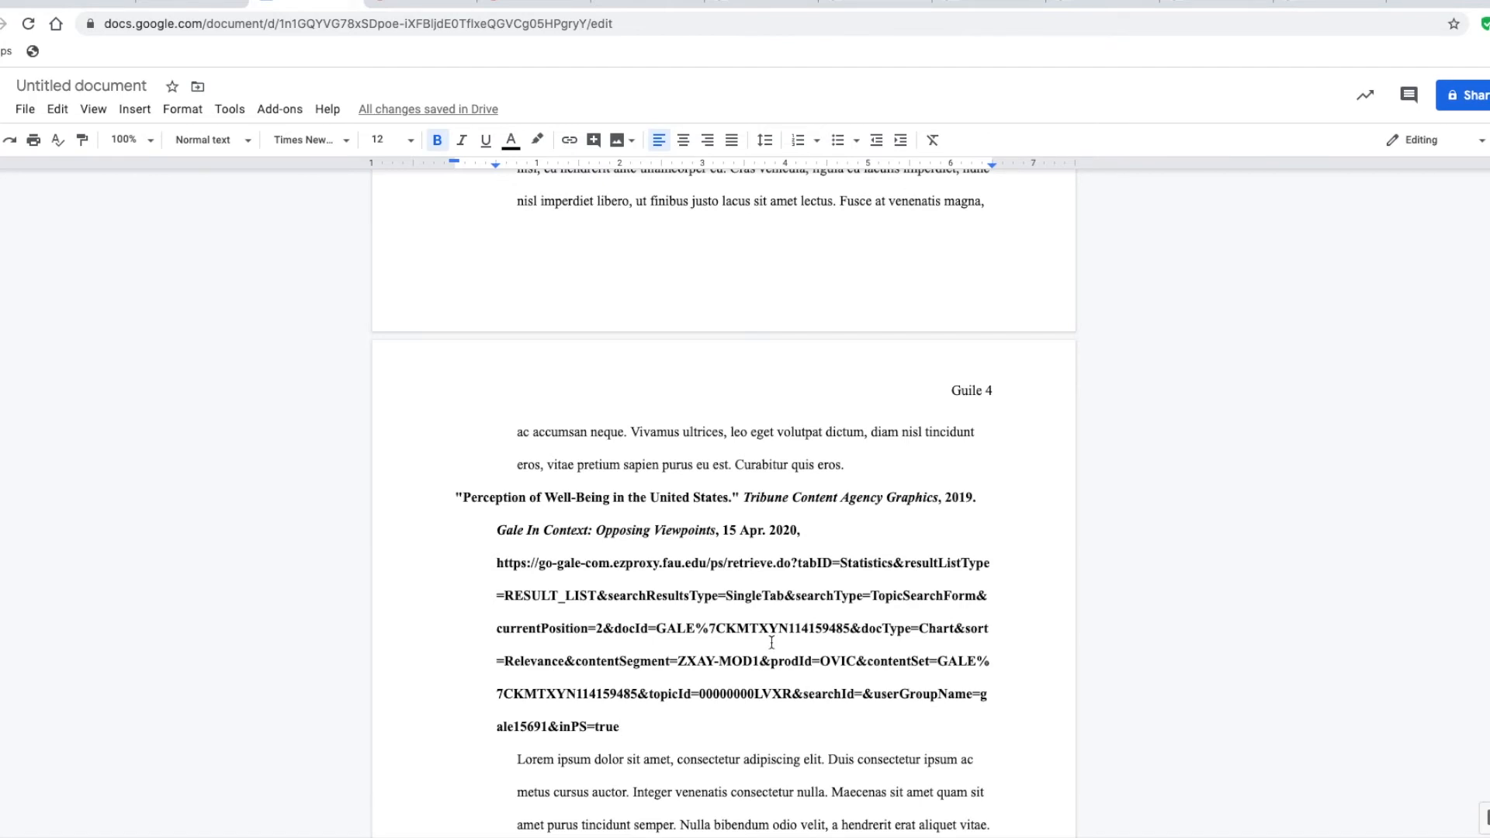
scroll(771, 643, "down", 10)
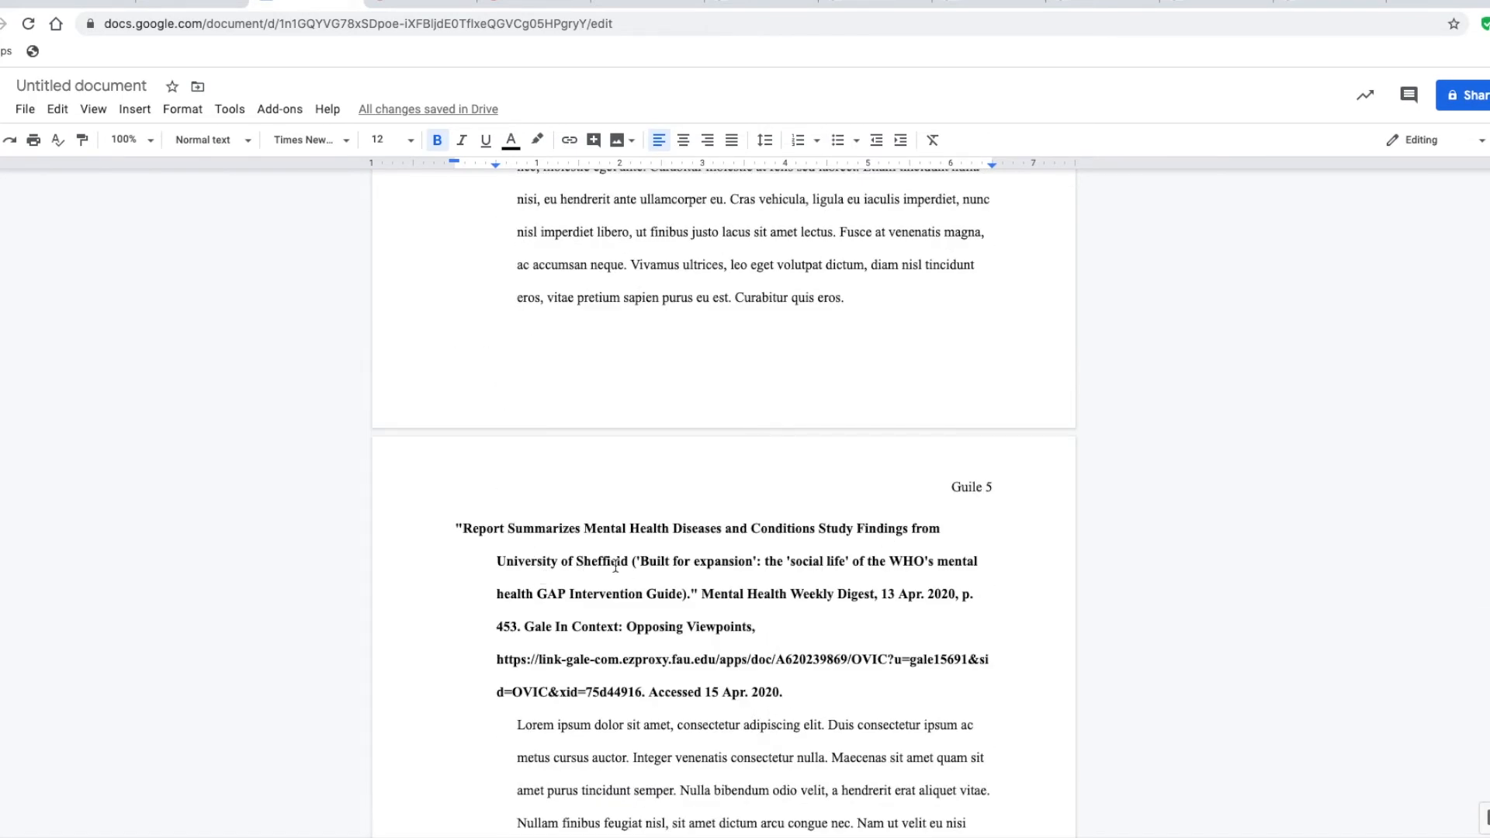
left_click(700, 562)
key("BackSpace")
type("E")
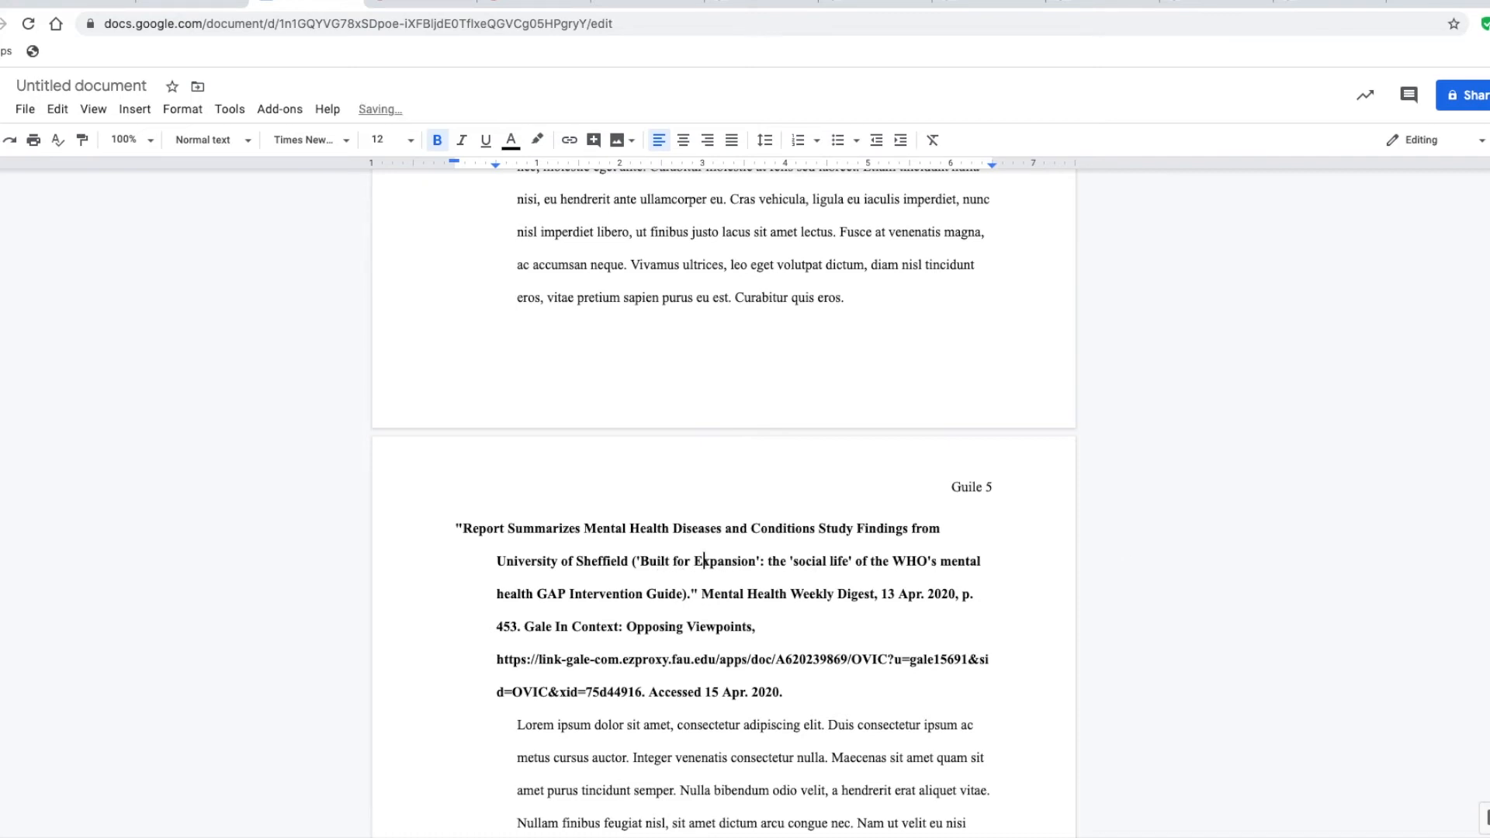
key("Right")
key("Right")
key("Right")
key("Right")
key("Right")
key("Right")
key("Right")
key("Right")
key("Right")
key("Right")
key("Right")
key("BackSpace")
type("S")
key("Left")
key("Left")
key("Left")
key("Left")
key("Left")
key("BackSpace")
type("T")
key("Right")
key("Right")
key("Right")
key("Right")
key("Right")
key("Right")
key("Right")
key("Right")
key("Right")
key("Right")
key("Right")
key("Right")
key("BackSpace")
type("L")
key("Right")
key("Right")
key("Right")
key("Right")
key("Right")
key("Right")
key("Right")
key("Right")
key("Right")
key("Right")
key("Right")
key("Right")
key("Right")
key("Right")
key("Right")
key("Right")
key("Right")
key("Right")
key("Right")
key("BackSpace")
type("M")
key("Right")
key("Right")
key("Right")
key("Right")
key("Right")
key("Right")
key("Right")
Remove the access note from the end of the fifth citation and place 15 Apr. 2020 with a comma after Opposing Viewpoints
key("BackSpace")
type("H")
Italicize the publication title Mental Health Weekly Digest in the fifth citation
key("Right")
key("Right")
key("Right")
key("Right")
key("Right")
key("Right")
key("Right")
key("Right")
key("Right")
key("Right")
key("Right")
key("Right")
key("Right")
key("Right")
key("Right")
key("Right")
key("Right")
key("Right")
key("Right")
key("Right")
key("shift+Right")
key("shift+Right")
key("shift+Right")
key("shift+Right")
key("shift+Right")
key("shift+Right")
key("shift+Right")
key("shift+Right")
key("shift+Right")
key("shift+Right")
key("shift+Right")
key("shift+Right")
key("shift+Right")
key("shift+Right")
key("shift+Right")
key("shift+Right")
key("shift+Right")
key("shift+Right")
key("shift+Right")
key("shift+Right")
key("super+i")
Italicize the database name Gale In Context: Opposing Viewpoints in the fifth citation
key("Down")
key("Down")
key("Left")
key("shift+Left")
key("shift+Left")
key("shift+Left")
key("shift+Left")
key("shift+Left")
key("shift+Left")
key("shift+Left")
key("shift+Left")
key("shift+Left")
key("shift+Left")
key("shift+Left")
key("shift+Left")
key("shift+Left")
key("shift+Left")
key("shift+Left")
key("shift+Left")
key("shift+Left")
key("shift+Left")
key("shift+Left")
key("shift+Left")
key("super+i")
key("Down")
key("Down")
key("End")
key("shift+Left")
key("shift+Left")
key("shift+Left")
key("shift+Left")
key("shift+Left")
key("shift+Left")
key("shift+Left")
key("shift+Left")
key("shift+Left")
key("shift+Left")
key("shift+Left")
key("shift+Left")
key("shift+Left")
key("shift+Left")
key("shift+Left")
key("shift+Left")
key("shift+Left")
key("shift+Left")
key("shift+Left")
key("shift+Left")
key("BackSpace")
key("Up")
key("Up")
key("super+Right")
key("super+v")
key("Left")
key("Left")
key("Left")
key("Left")
key("Left")
key("Left")
key("Left")
key("Left")
key("Left")
key("Left")
key("Left")
key("Left")
key("BackSpace")
key("BackSpace")
key("BackSpace")
key("BackSpace")
key("BackSpace")
key("BackSpace")
key("BackSpace")
key("BackSpace")
key("BackSpace")
key("Right")
key("Right")
key("Right")
key("Right")
key("Right")
key("Right")
key("Right")
key("Right")
key("Right")
key("Right")
key("Right")
key("Right")
type(",")
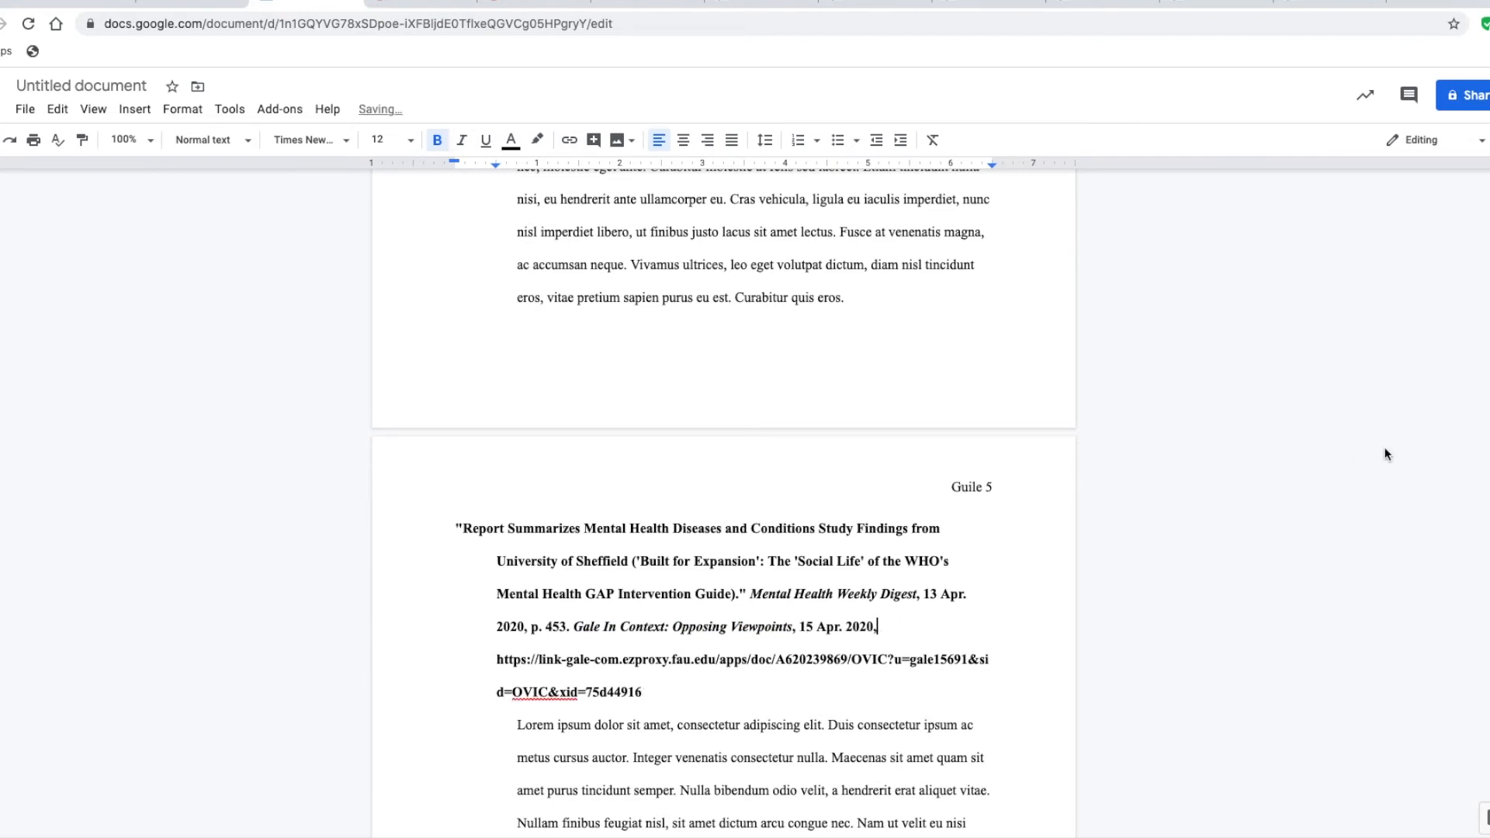
Review the publication date, page number, container names and URL of the fifth citation
key("Up")
key("Right")
key("Right")
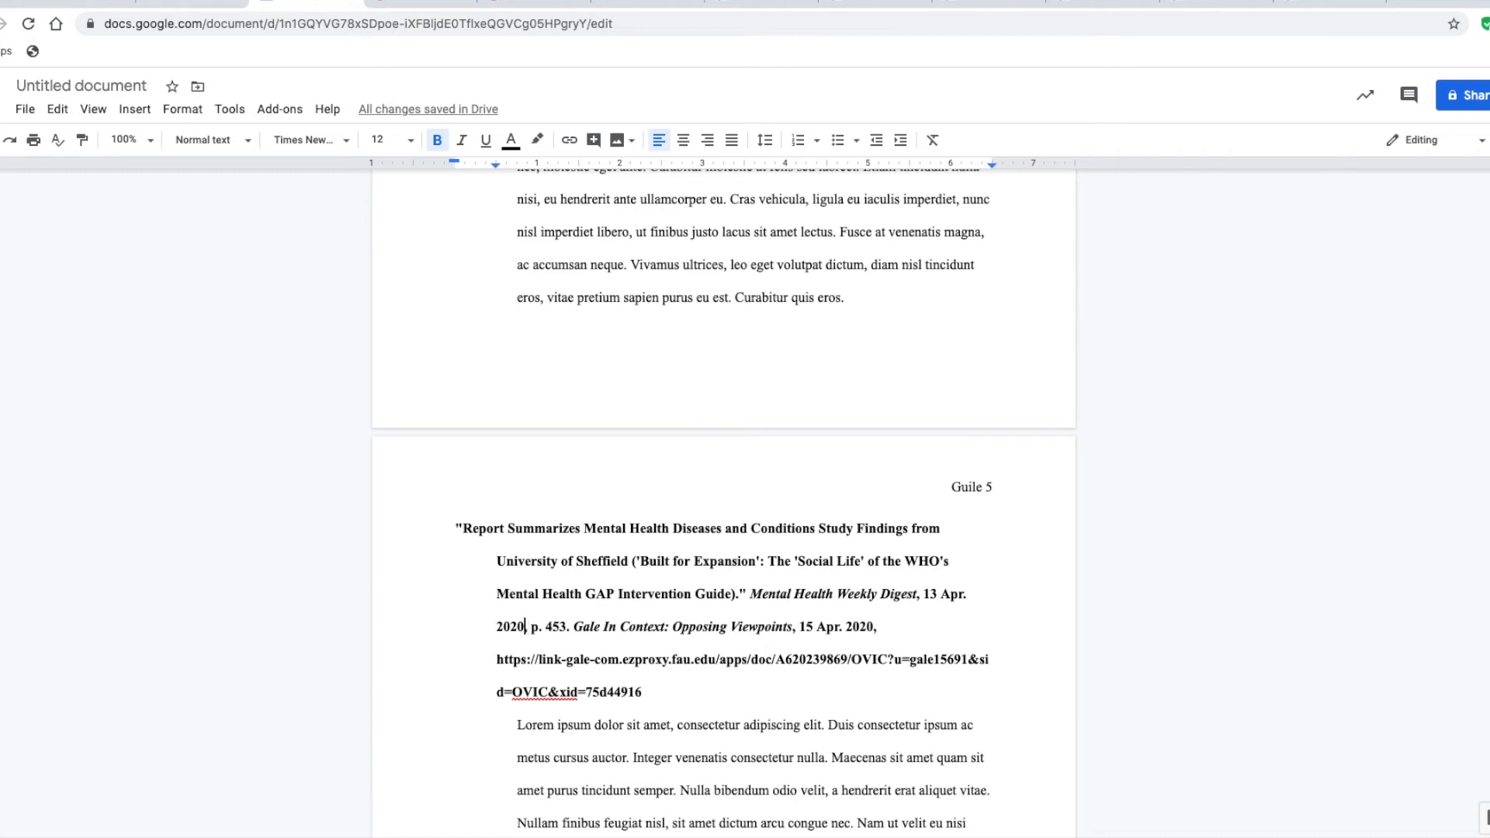
left_click(523, 692)
left_click(525, 627)
left_click(909, 594)
key("Right")
key("Right")
left_click(591, 626)
left_click(767, 659)
Select the fifth citation's URL and check the publication details on the Gale pages of the Sheffield report and the PLoS ONE article
left_click_drag(643, 691, 558, 659)
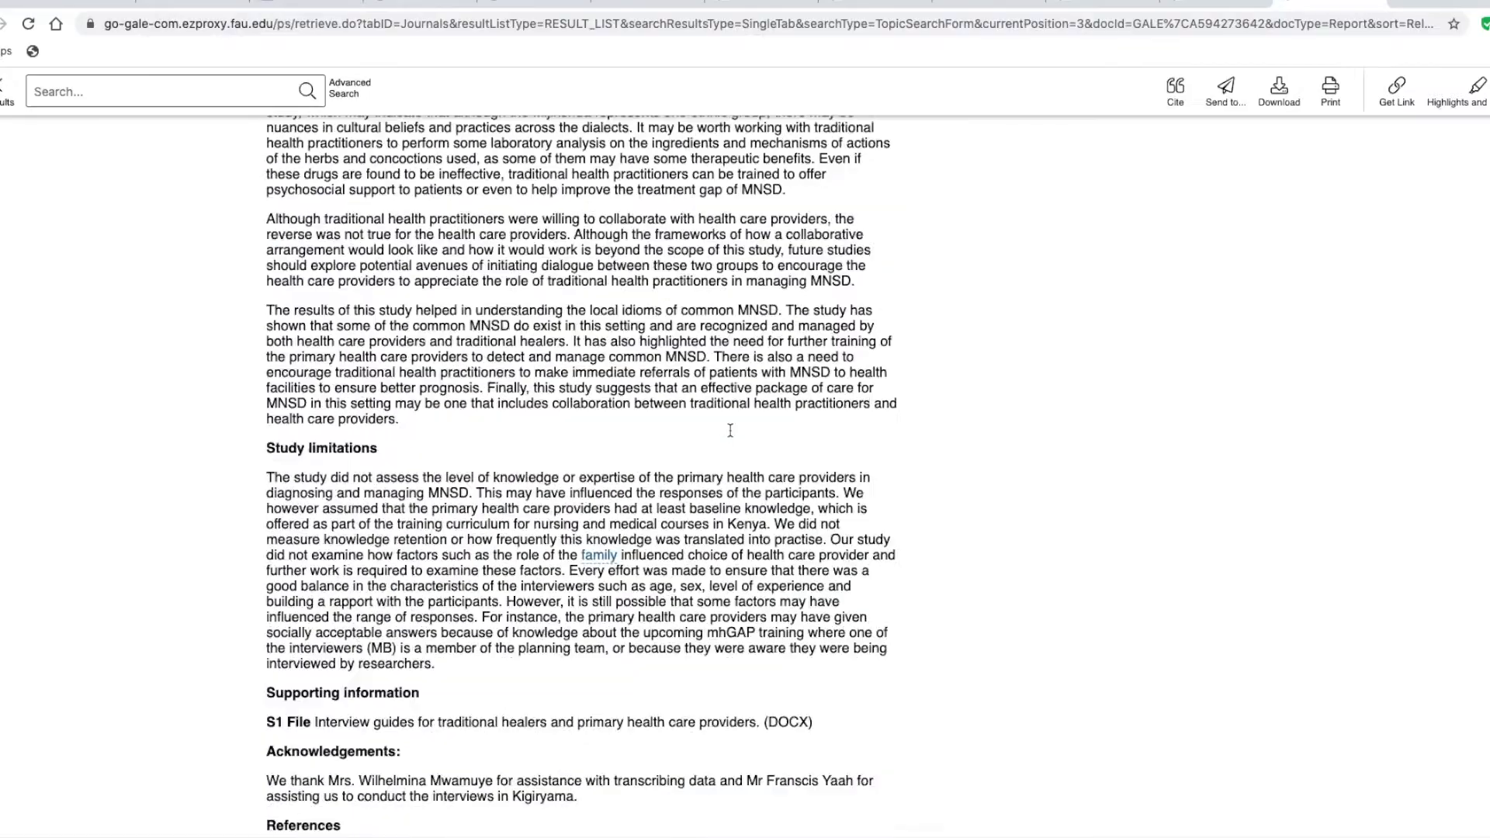
scroll(730, 430, "up", 20)
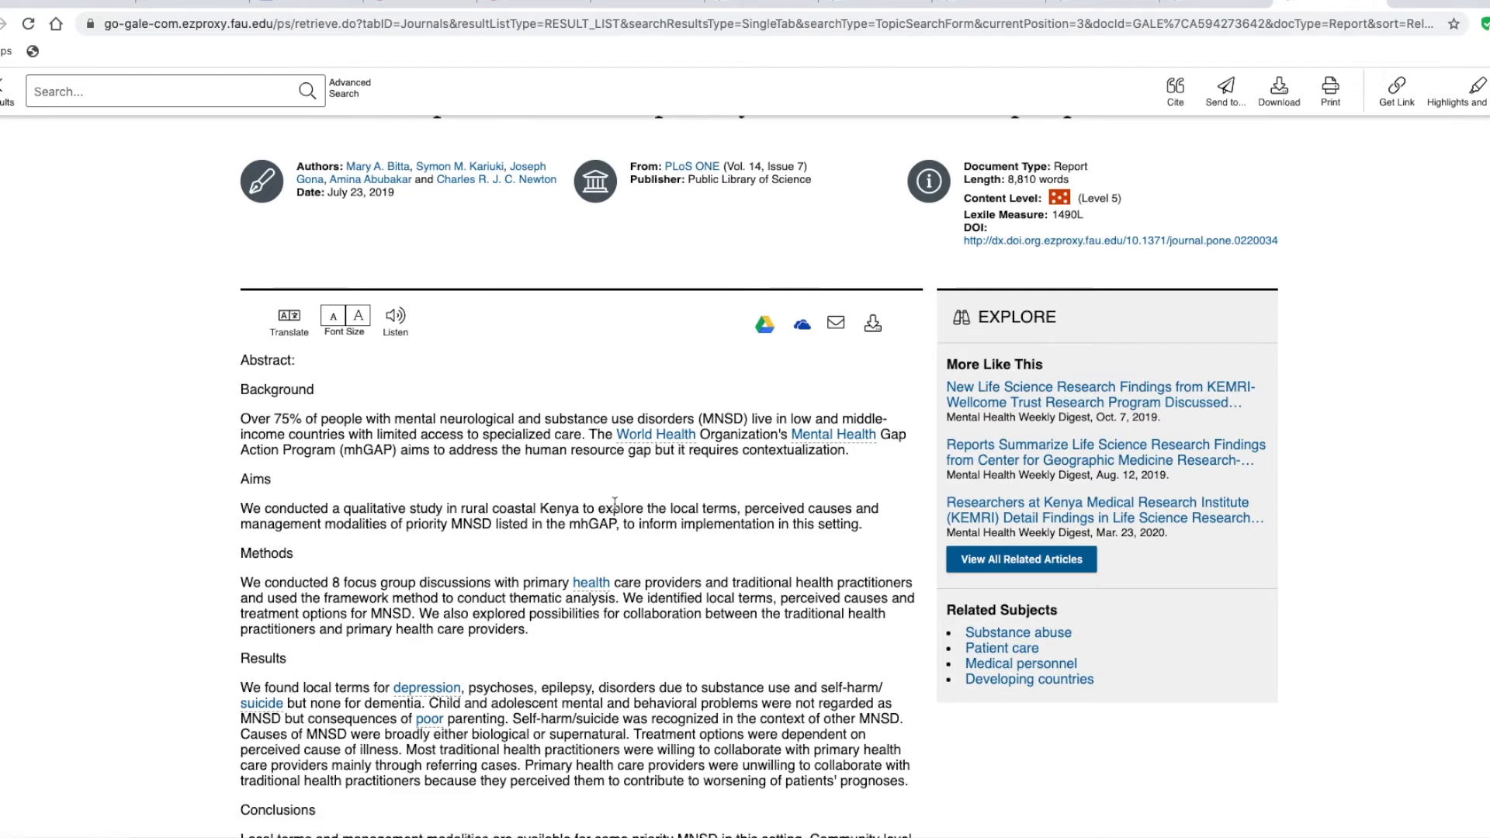
scroll(615, 503, "down", 6)
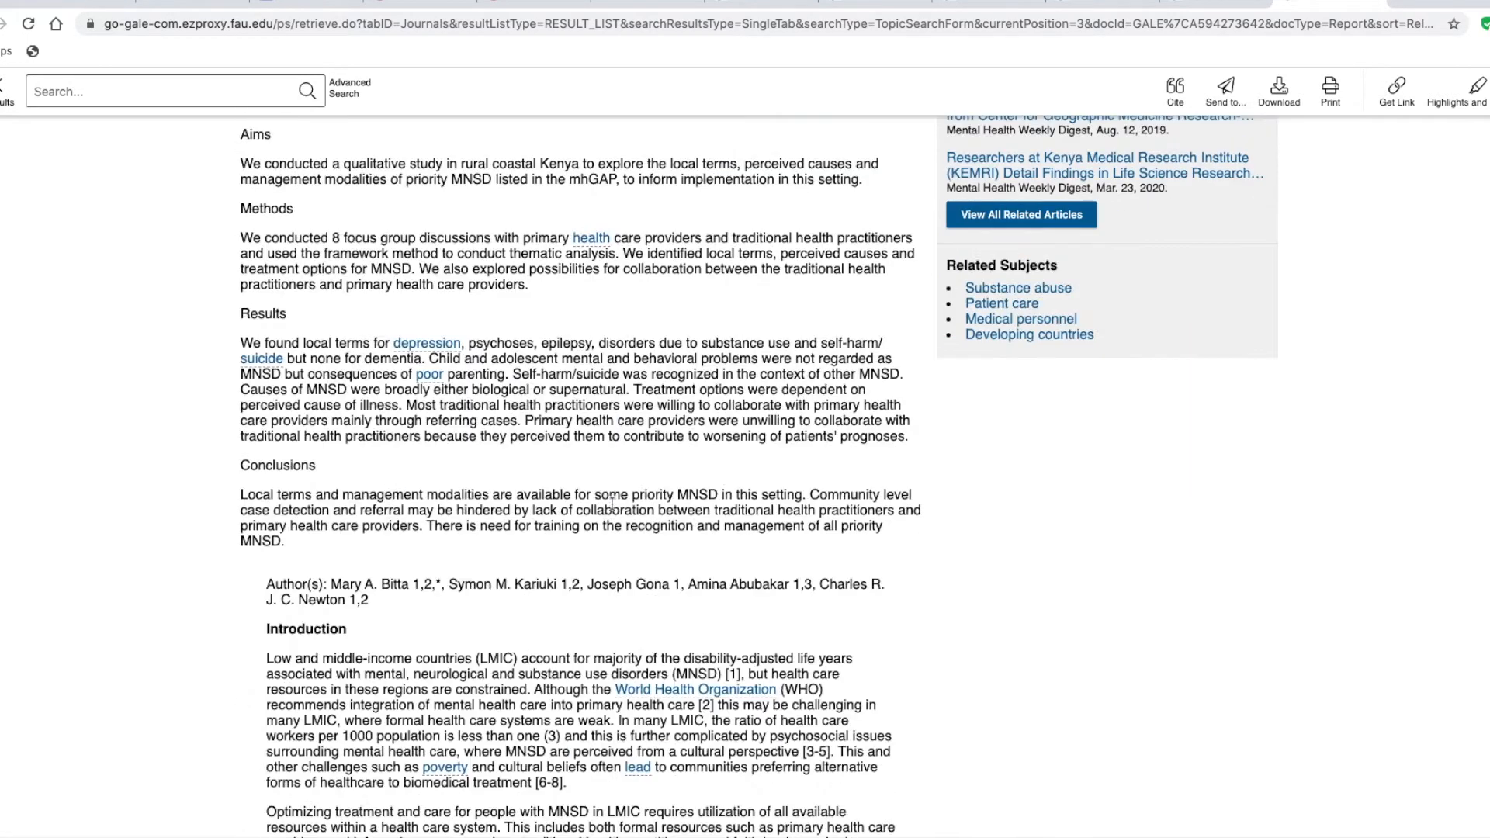
Return to the bibliography document and capitalize Mental, Neurological, Substance, Use and Disorders in the sixth citation's title
left_click(302, 7)
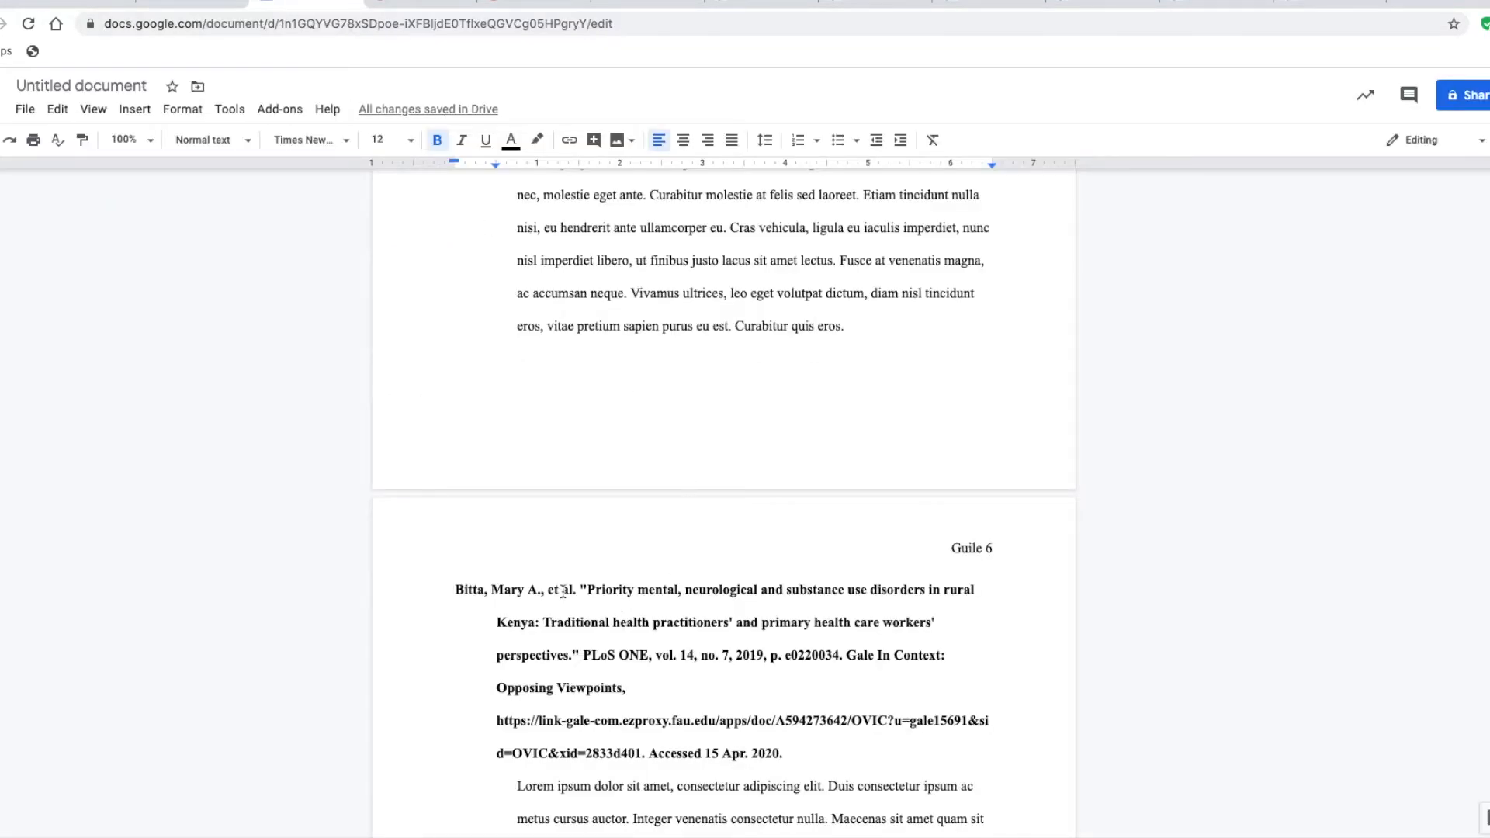
left_click(647, 594)
key("BackSpace")
type("M")
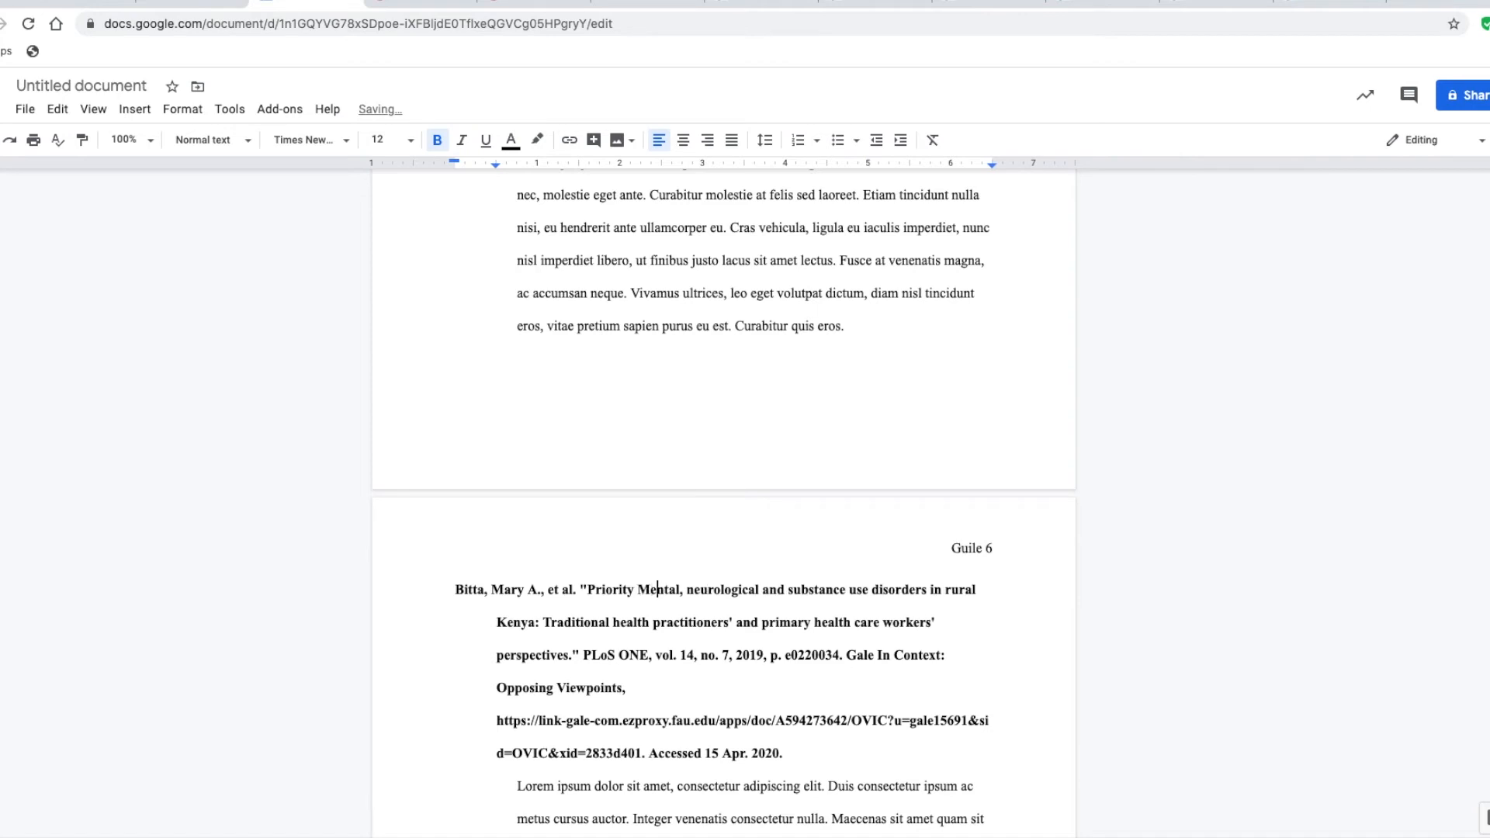
key("BackSpace")
type("N")
key("Right")
key("Right")
key("Right")
key("Right")
key("Right")
key("Right")
key("Right")
key("Right")
key("Right")
key("Right")
key("Right")
key("Right")
key("Right")
key("Right")
key("Right")
key("Right")
key("Right")
key("BackSpace")
type("S")
key("Right")
key("Right")
key("Right")
key("Right")
key("Right")
key("Right")
key("Right")
key("Right")
key("Right")
key("Right")
Capitalize the rest of the sixth citation's title, through Traditional Health Practitioners' and Primary Health Care Workers' Perspectives
key("BackSpace")
type("U")
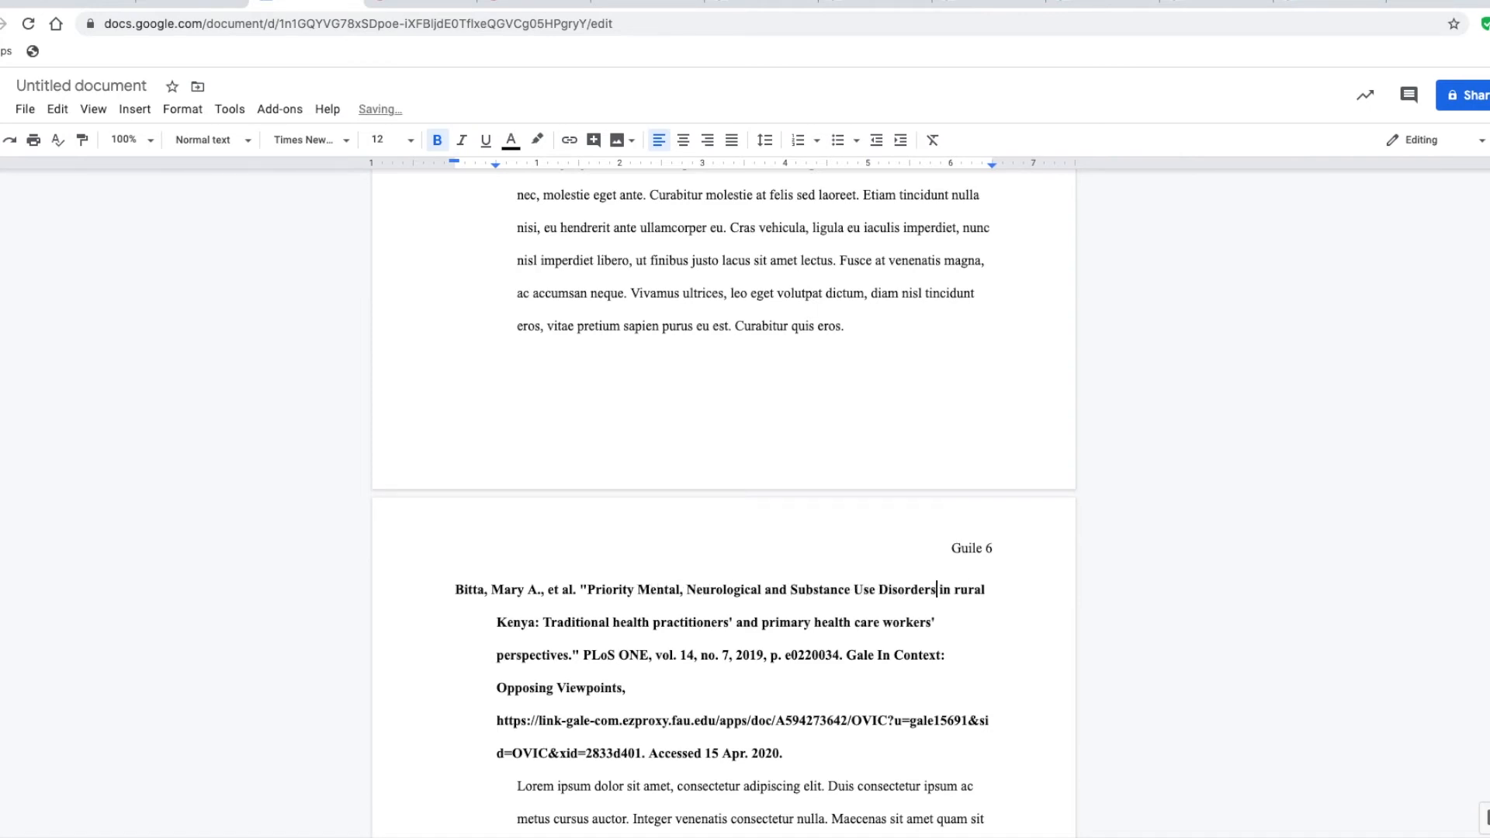
key("Right")
key("Right")
key("Right")
key("Right")
key("Right")
key("Right")
key("Right")
key("Right")
key("Right")
key("BackSpace")
key("H")
key("Right")
key("Right")
key("Right")
key("Right")
key("Right")
key("Right")
key("Right")
key("BackSpace")
key("P")
key("Right")
key("Right")
key("Right")
key("Right")
key("Right")
key("Right")
key("Right")
key("Right")
key("Right")
key("Right")
key("Right")
key("Right")
key("Right")
key("Right")
key("Right")
key("Right")
key("Right")
key("Right")
key("Right")
key("BackSpace")
key("P")
key("Right")
key("Right")
key("Right")
key("Right")
key("Right")
key("Right")
key("Right")
key("Right")
key("BackSpace")
key("H")
key("Right")
key("Right")
key("Right")
key("Right")
key("Right")
key("Right")
key("Right")
Move the date 15 Apr. 2020 after Opposing Viewpoints, followed by a comma, and remove the access note from the sixth citation
key("BackSpace")
key("C")
key("Right")
key("Right")
key("Right")
key("Right")
key("Right")
key("BackSpace")
type("W")
key("Right")
key("Right")
key("Right")
key("Right")
key("Right")
key("Right")
key("Right")
key("Right")
key("Right")
key("BackSpace")
type("P")
Italicize the container titles in the sixth citation, the PLoS ONE article about rural Kenya
key("Down")
key("Down")
key("Left")
key("Left")
key("Left")
key("shift+Left")
key("shift+Left")
key("shift+Left")
key("shift+Left")
key("shift+Left")
key("shift+Left")
key("shift+Left")
key("shift+Left")
key("shift+Left")
key("shift+Left")
key("shift+Left")
key("shift+Left")
key("shift+Left")
key("shift+Left")
key("shift+Left")
key("shift+Left")
key("shift+Left")
key("shift+Left")
key("shift+Left")
key("shift+Left")
key("super+i")
key("Down")
key("Down")
key("Right")
key("Right")
key("Right")
key("shift+Right")
key("shift+Right")
key("shift+Right")
key("shift+Right")
key("shift+Right")
key("shift+Right")
key("shift+Right")
key("shift+Right")
key("shift+Right")
key("shift+Right")
key("shift+Right")
key("shift+Right")
key("shift+Right")
key("shift+Right")
key("shift+Right")
key("shift+Right")
key("shift+Right")
key("shift+Right")
key("shift+Right")
key("shift+Right")
key("super+x")
key("Up")
key("Up")
key("super+v")
key("BackSpace")
type(",")
key("Left")
key("Left")
key("Left")
key("Left")
key("Left")
key("Left")
key("Left")
key("Left")
key("Left")
key("Left")
key("Left")
key("Left")
key("Left")
key("Left")
key("shift+Left")
key("shift+Left")
key("shift+Left")
key("shift+Left")
key("shift+Left")
key("shift+Left")
key("shift+Left")
key("shift+Left")
key("shift+Left")
key("shift+Left")
key("BackSpace")
key("BackSpace")
Replace the sixth citation's URL with the full address copied from the article's Gale page
left_click(1265, 3)
left_click(1265, 24)
key("super+c")
left_click(311, 3)
left_click_drag(497, 721, 642, 754)
key("super+v")
Look through all the citations in the document and check their alphabetical order
scroll(703, 666, "up", 2)
scroll(703, 666, "up", 10)
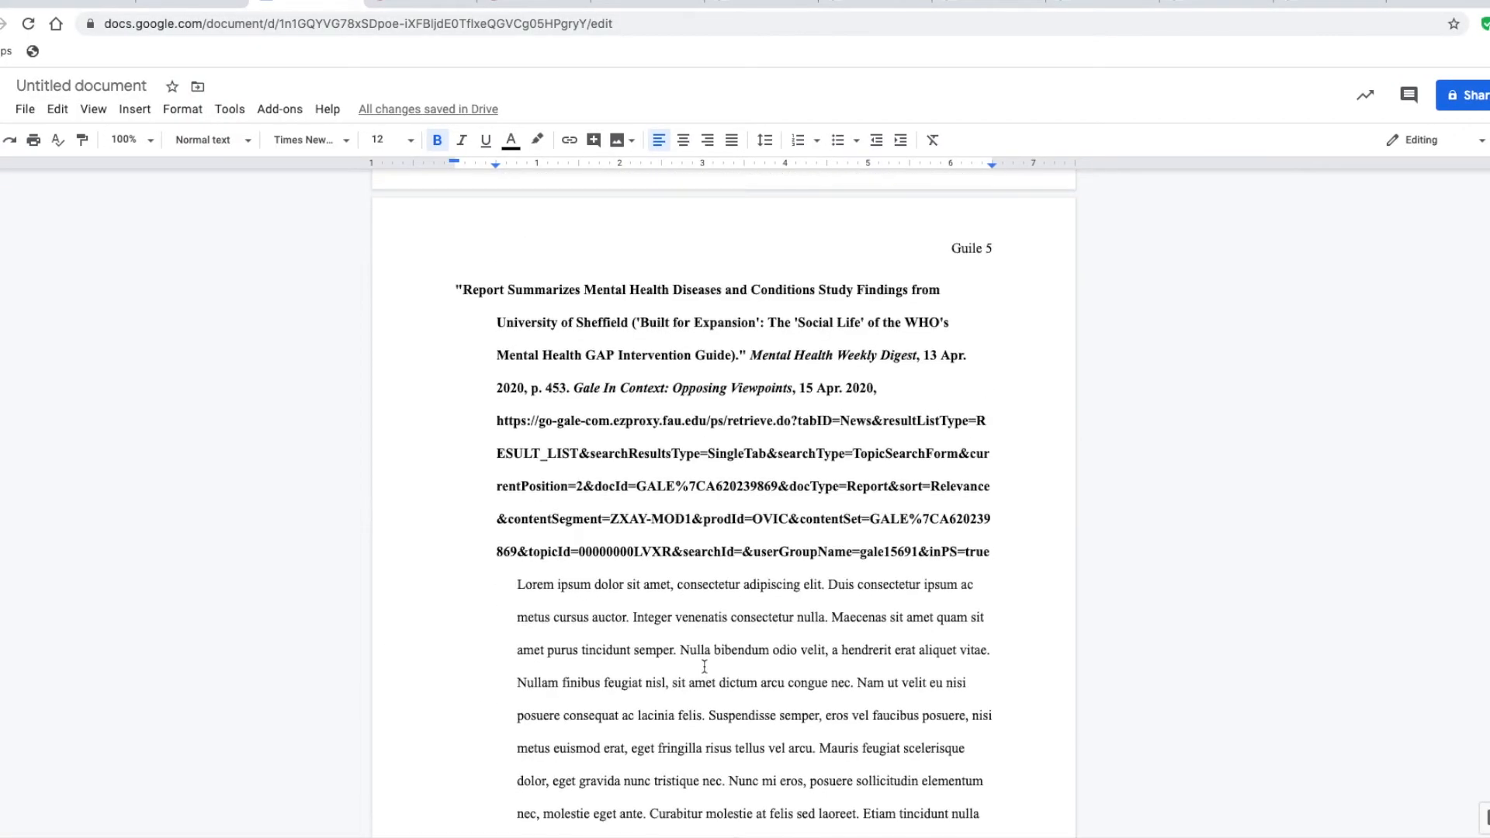
scroll(704, 665, "up", 7)
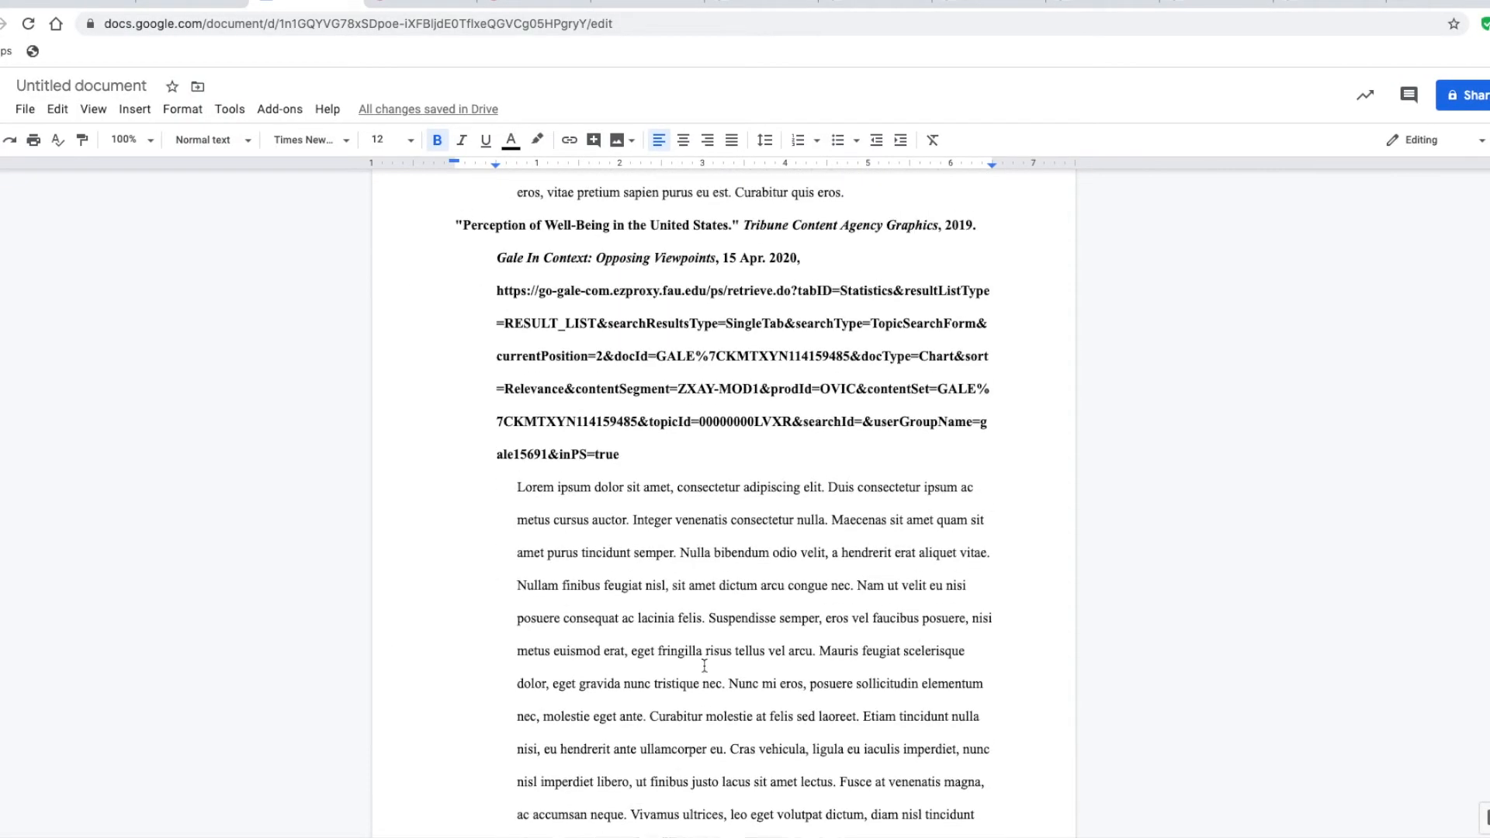
scroll(704, 666, "up", 12)
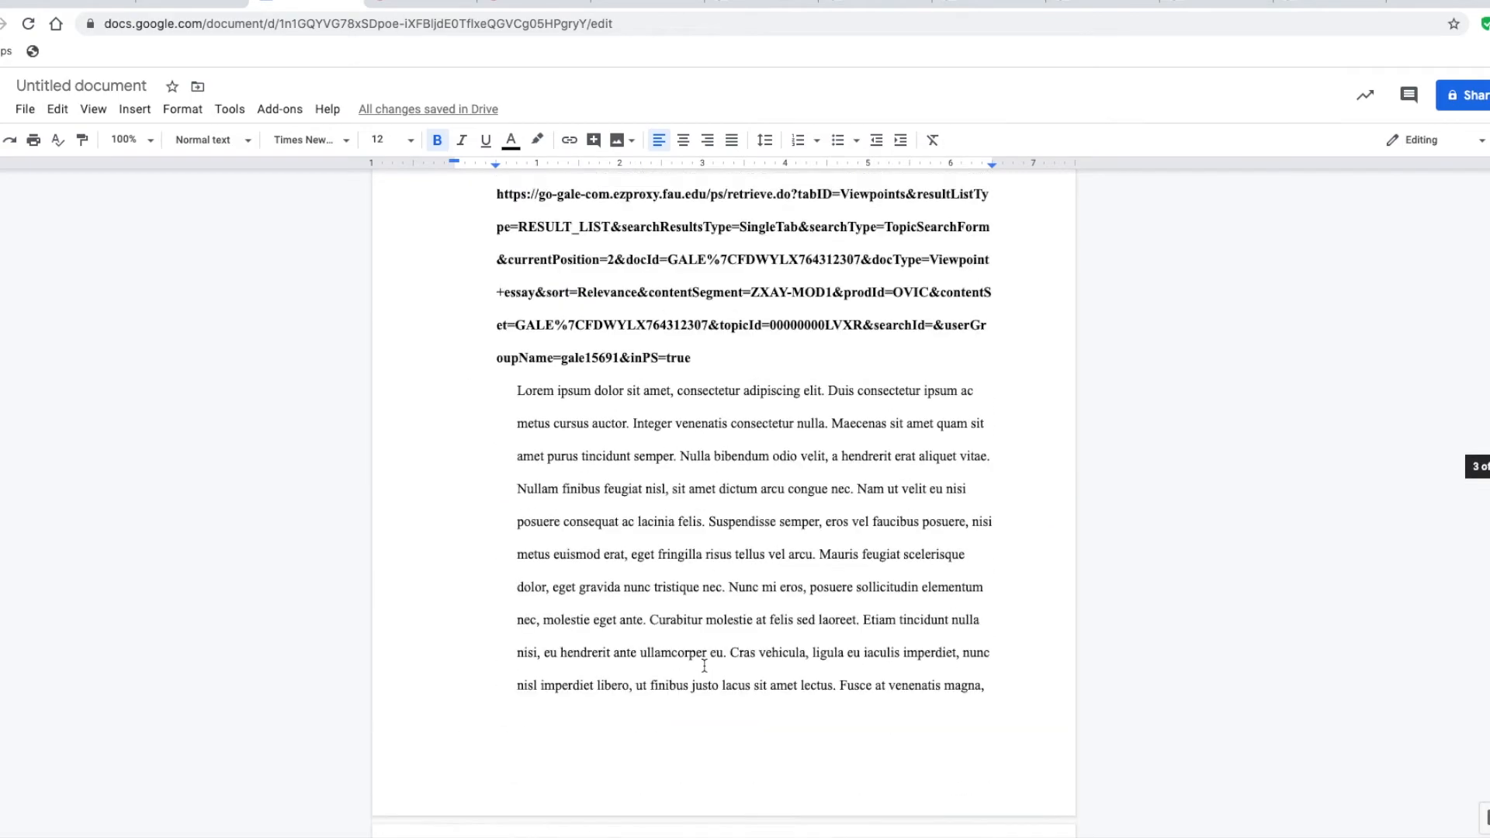
scroll(704, 665, "up", 12)
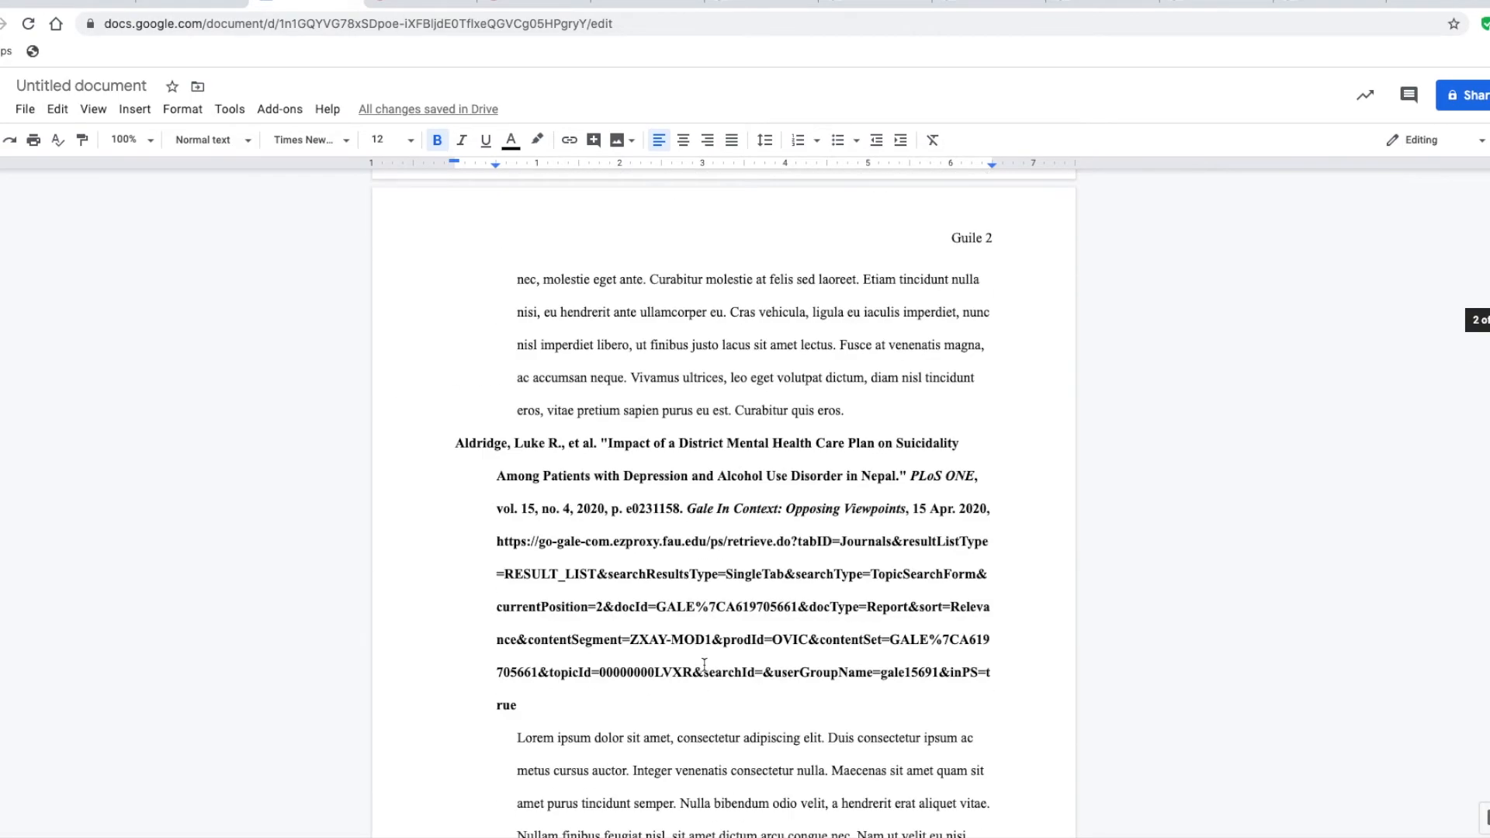
scroll(704, 666, "down", 10)
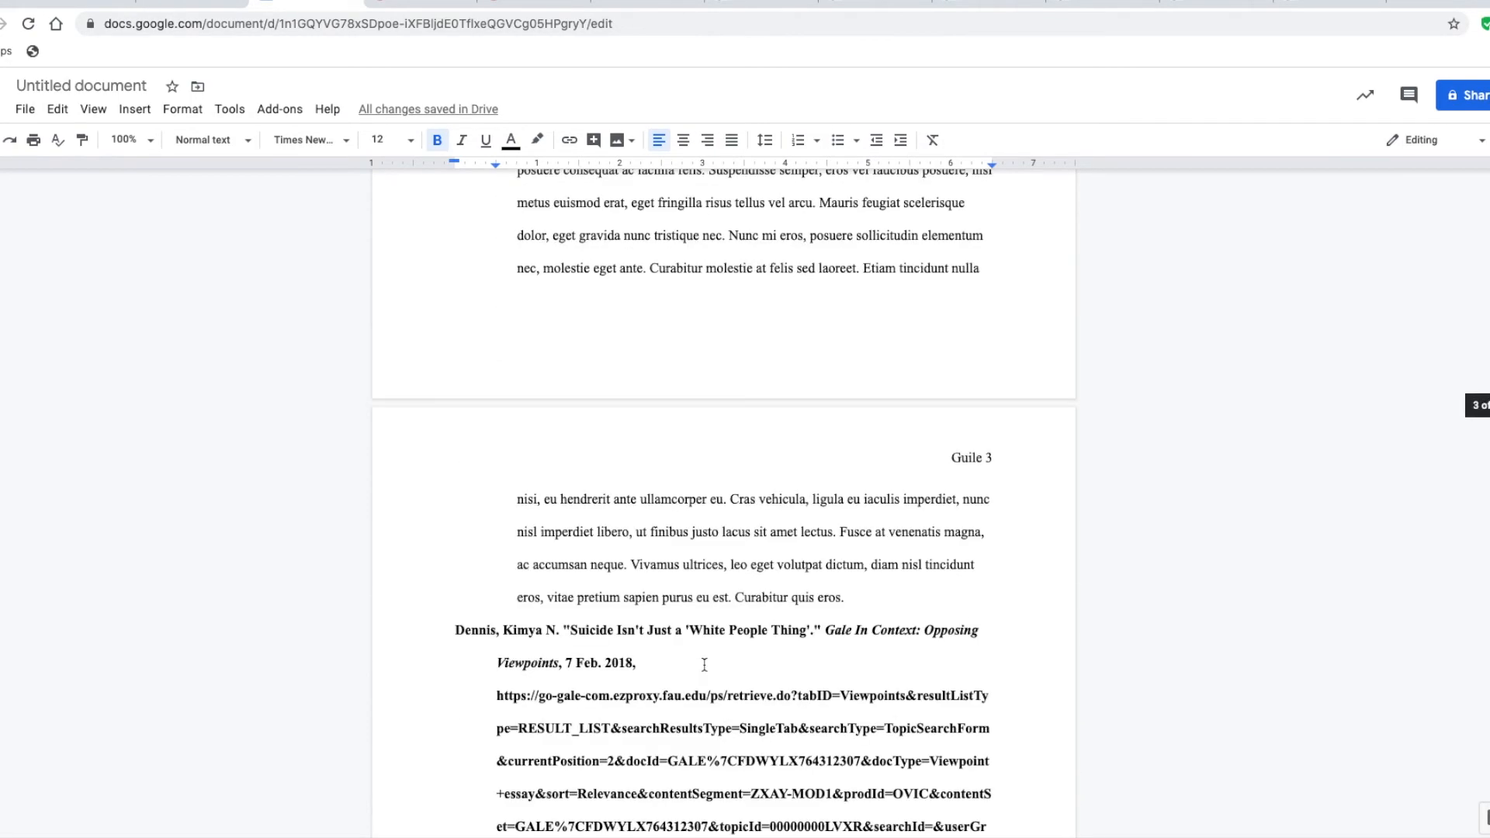
scroll(704, 665, "up", 20)
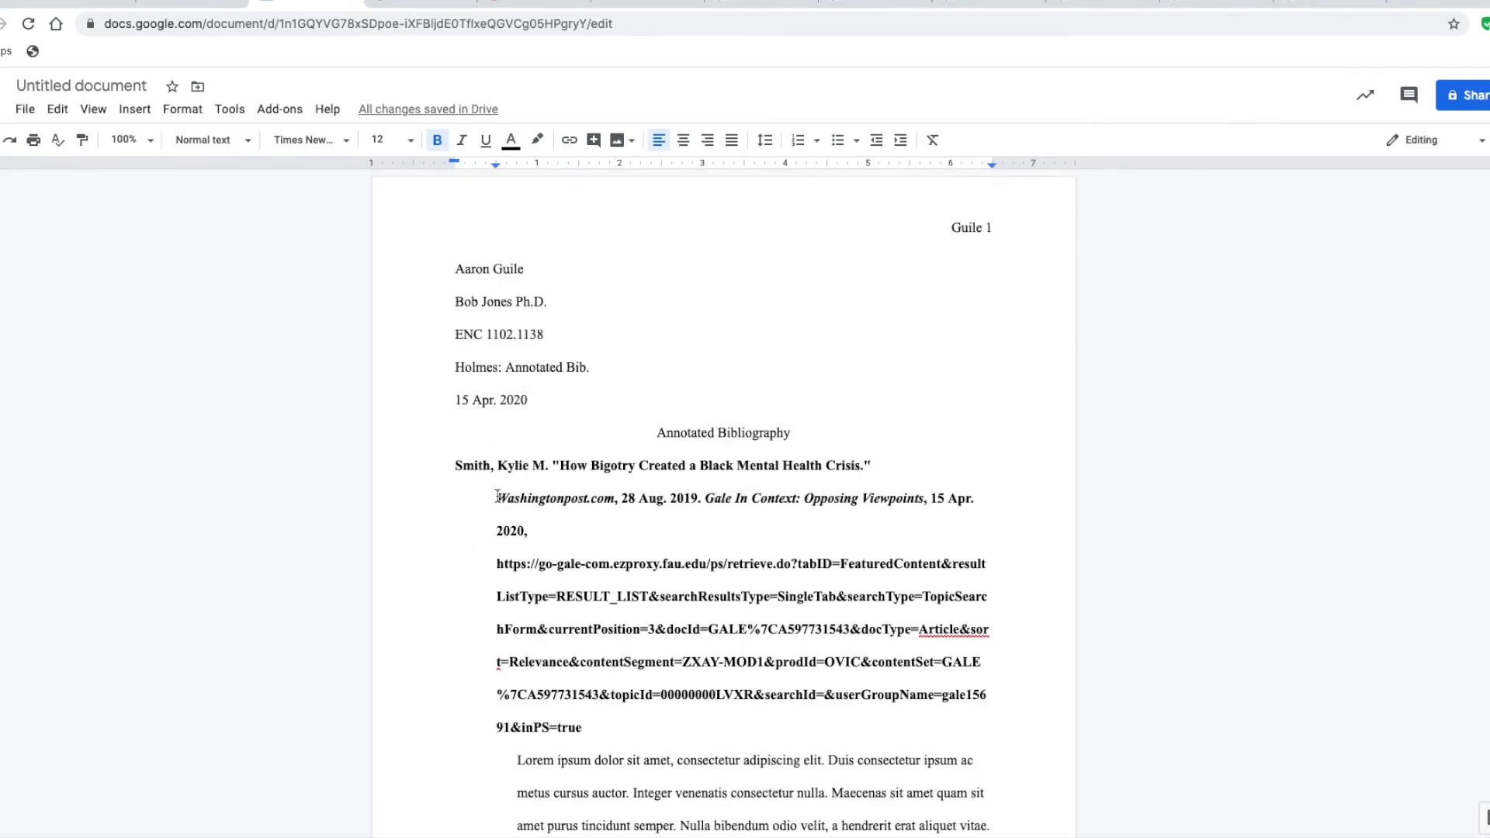
scroll(664, 620, "down", 9)
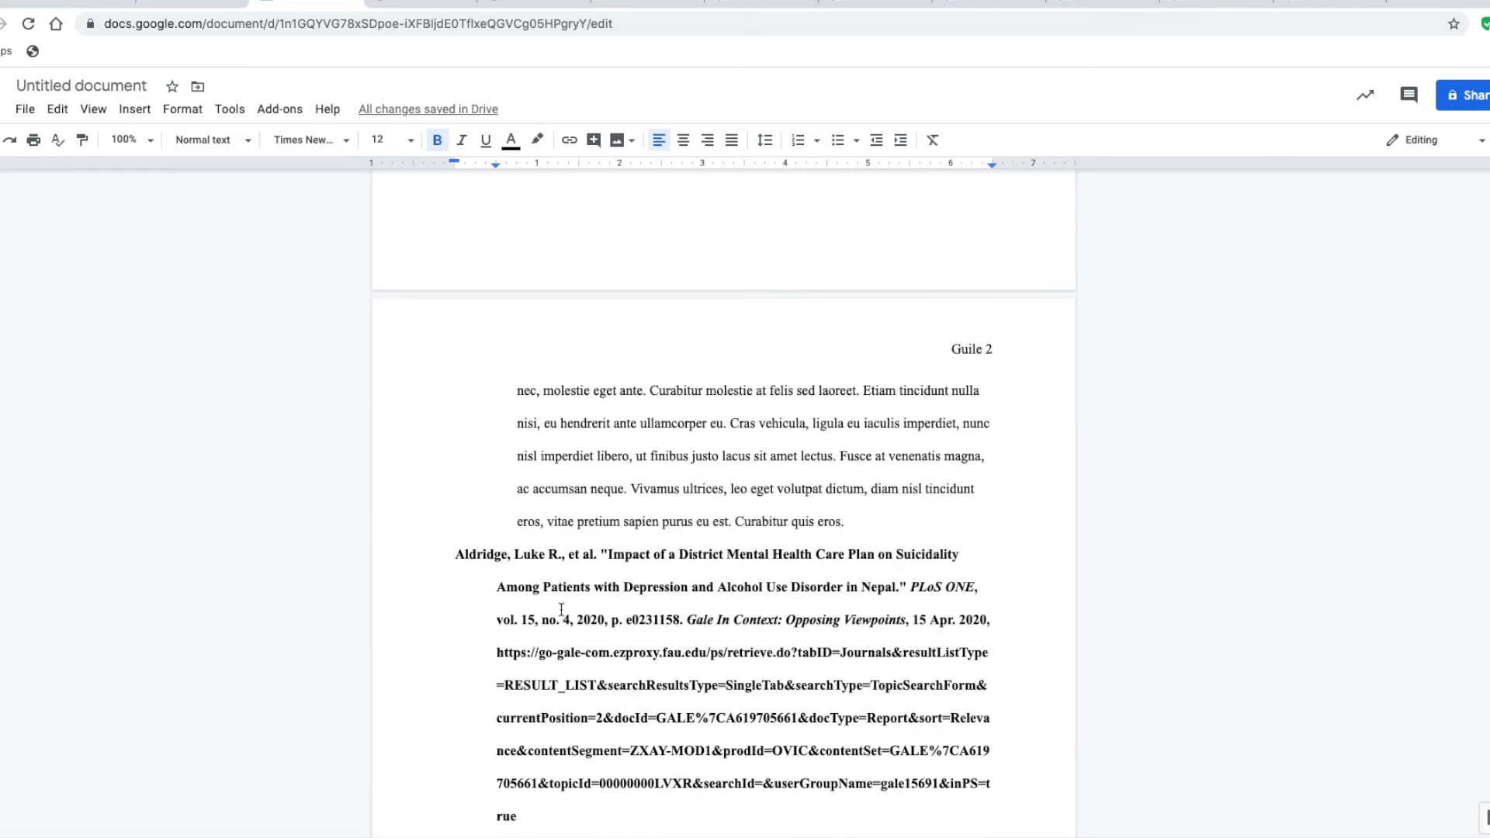
scroll(561, 610, "down", 2)
scroll(561, 610, "down", 5)
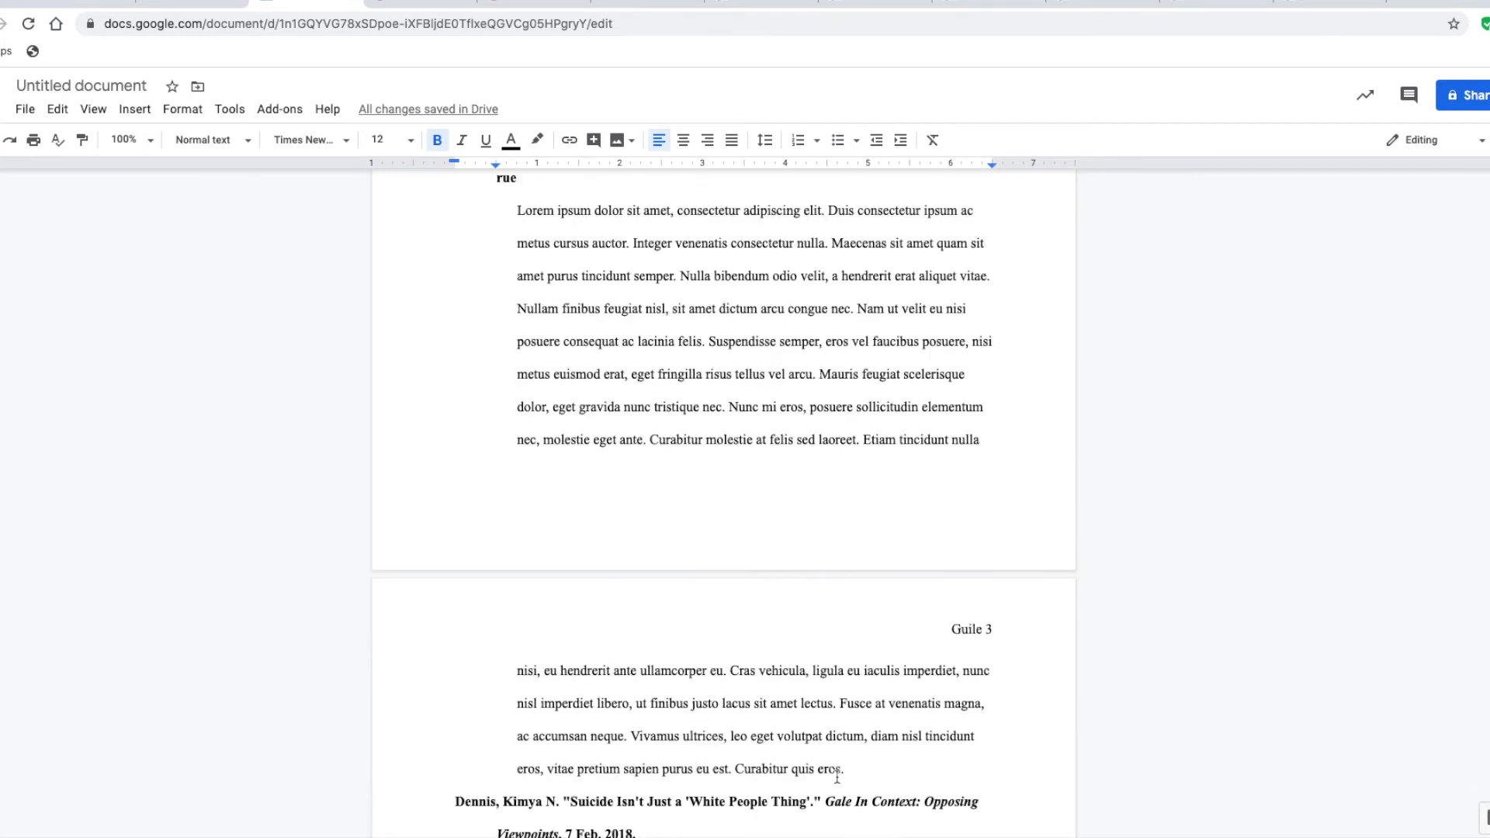
Move the "Impact of a District Mental Health Care Plan" entry with its annotation above the "How Bigotry Created a Black Mental Health Crisis" entry
left_click_drag(845, 770, 456, 359)
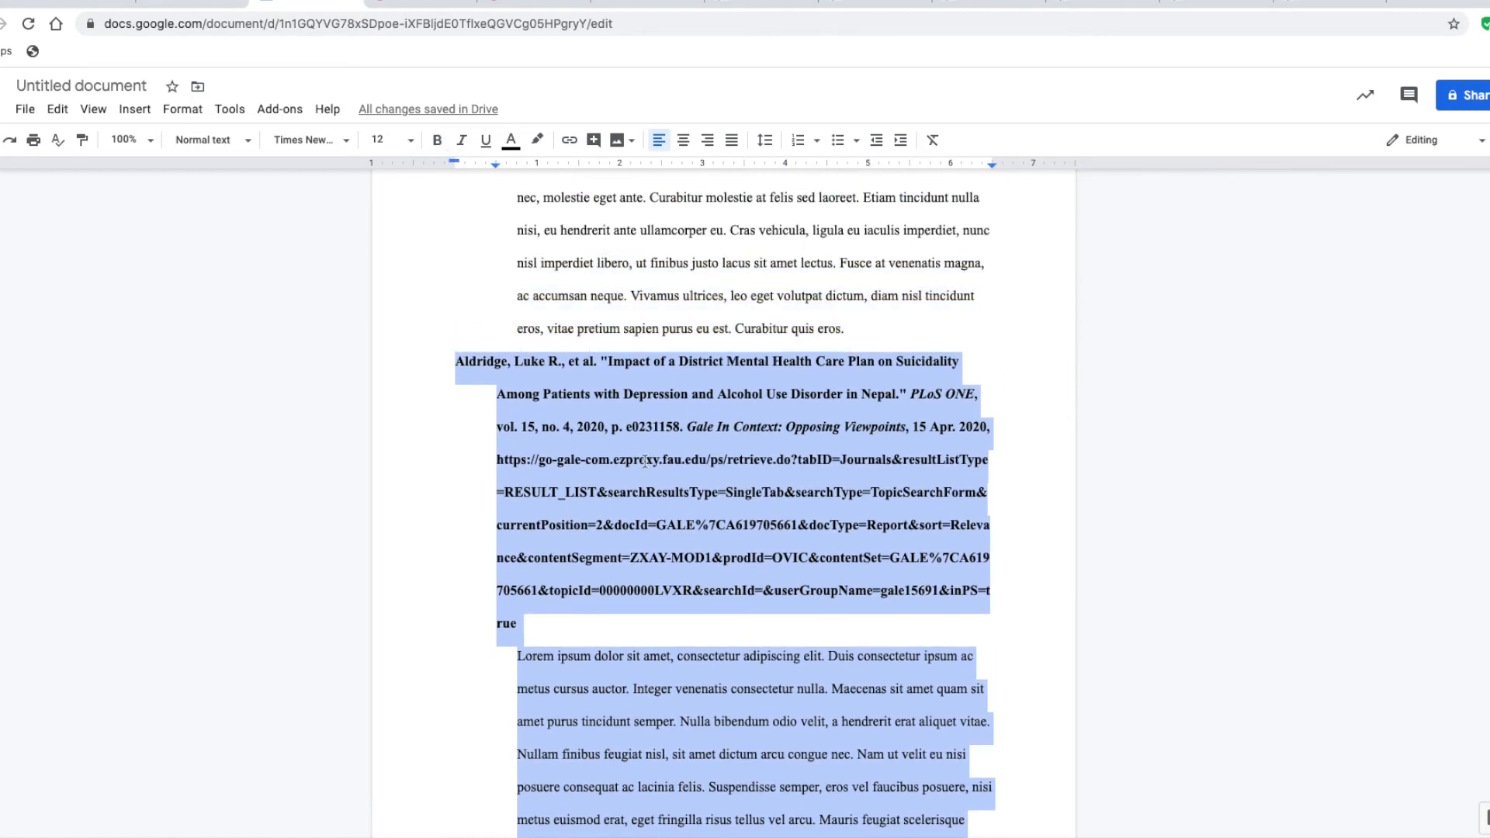
key("ctrl+x")
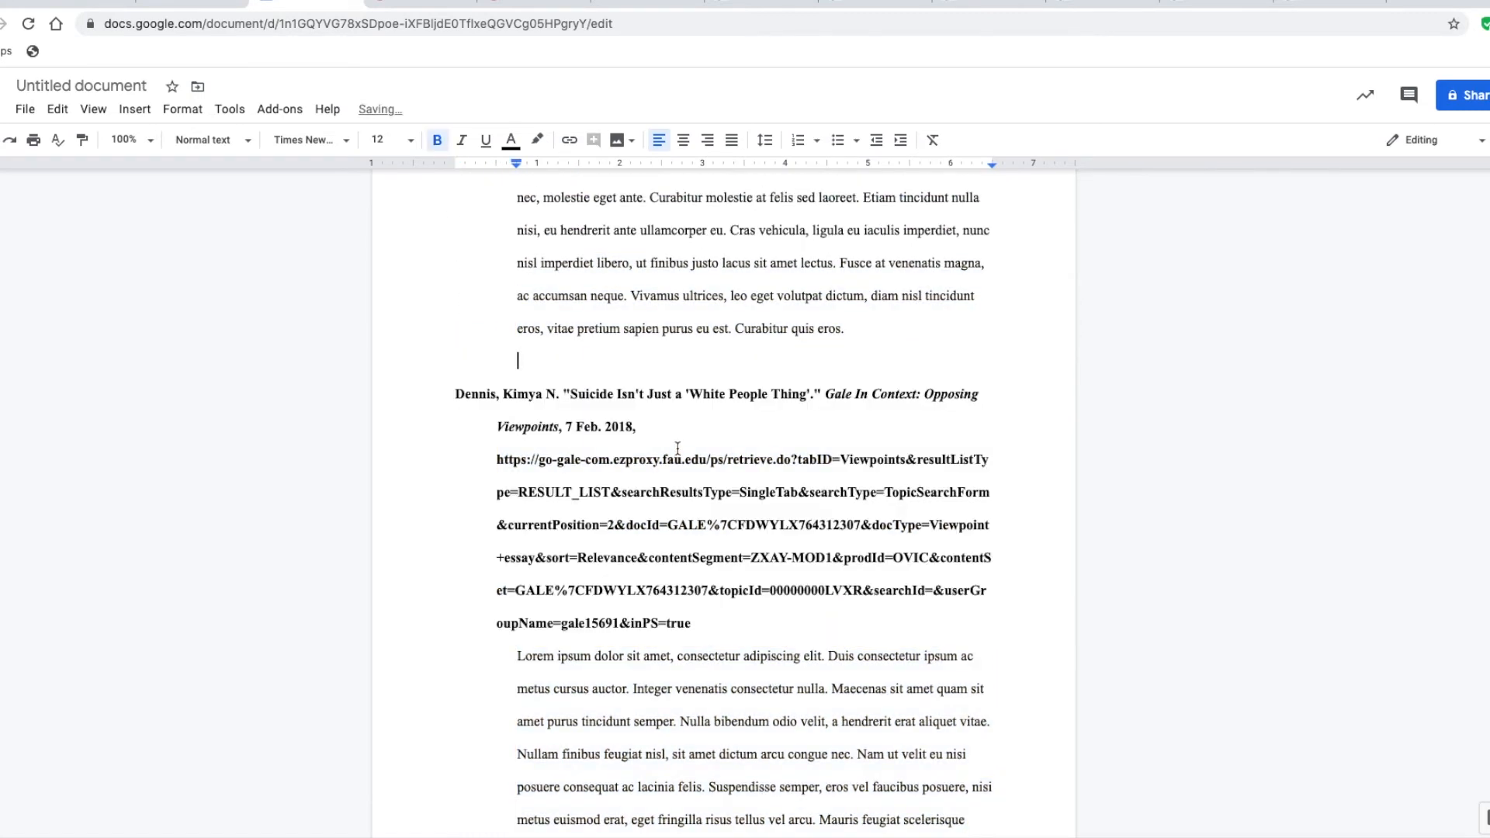
scroll(759, 369, "up", 8)
left_click(454, 278)
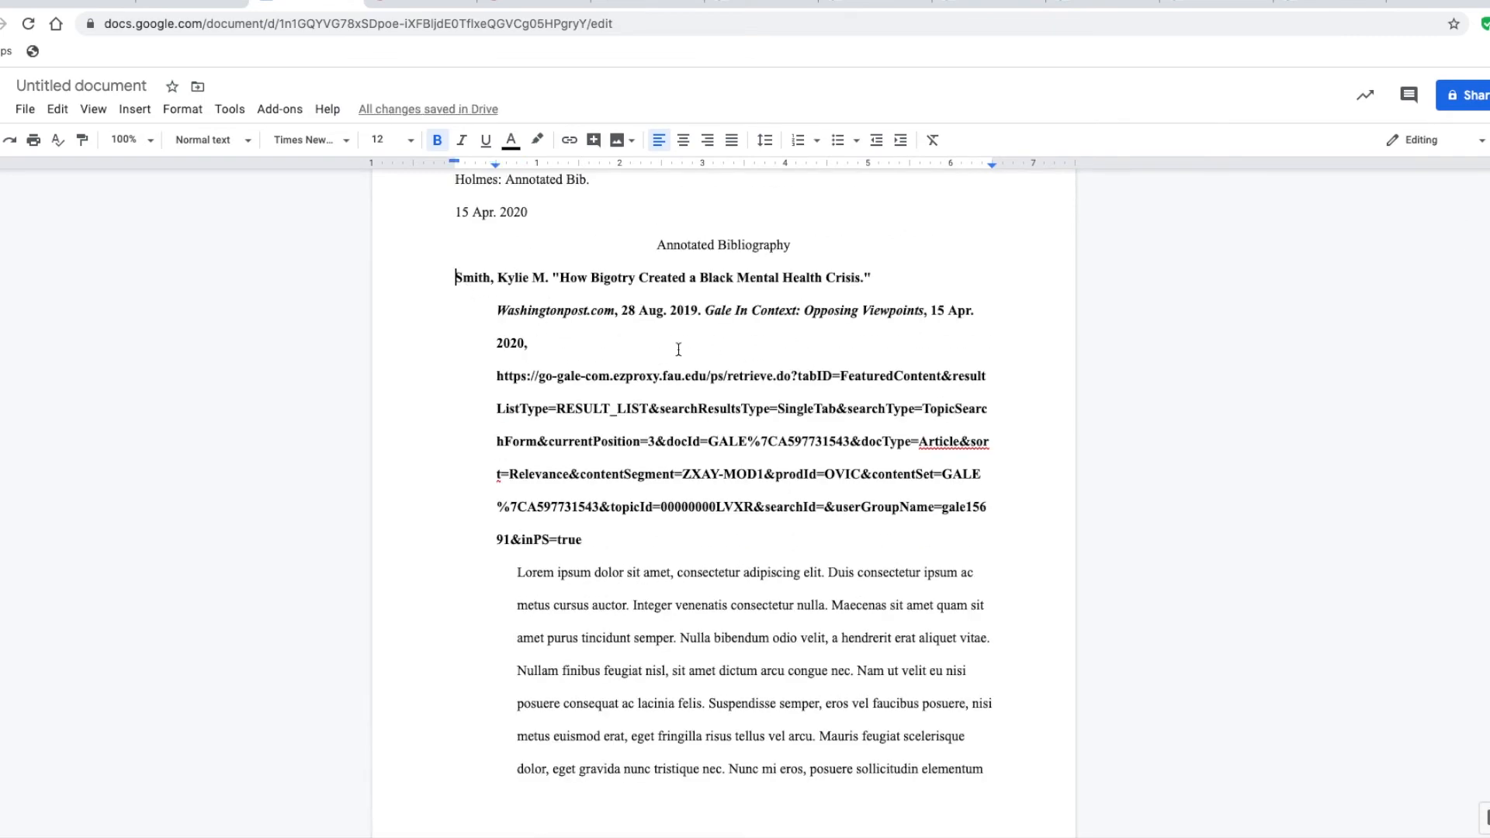
key("ctrl+v")
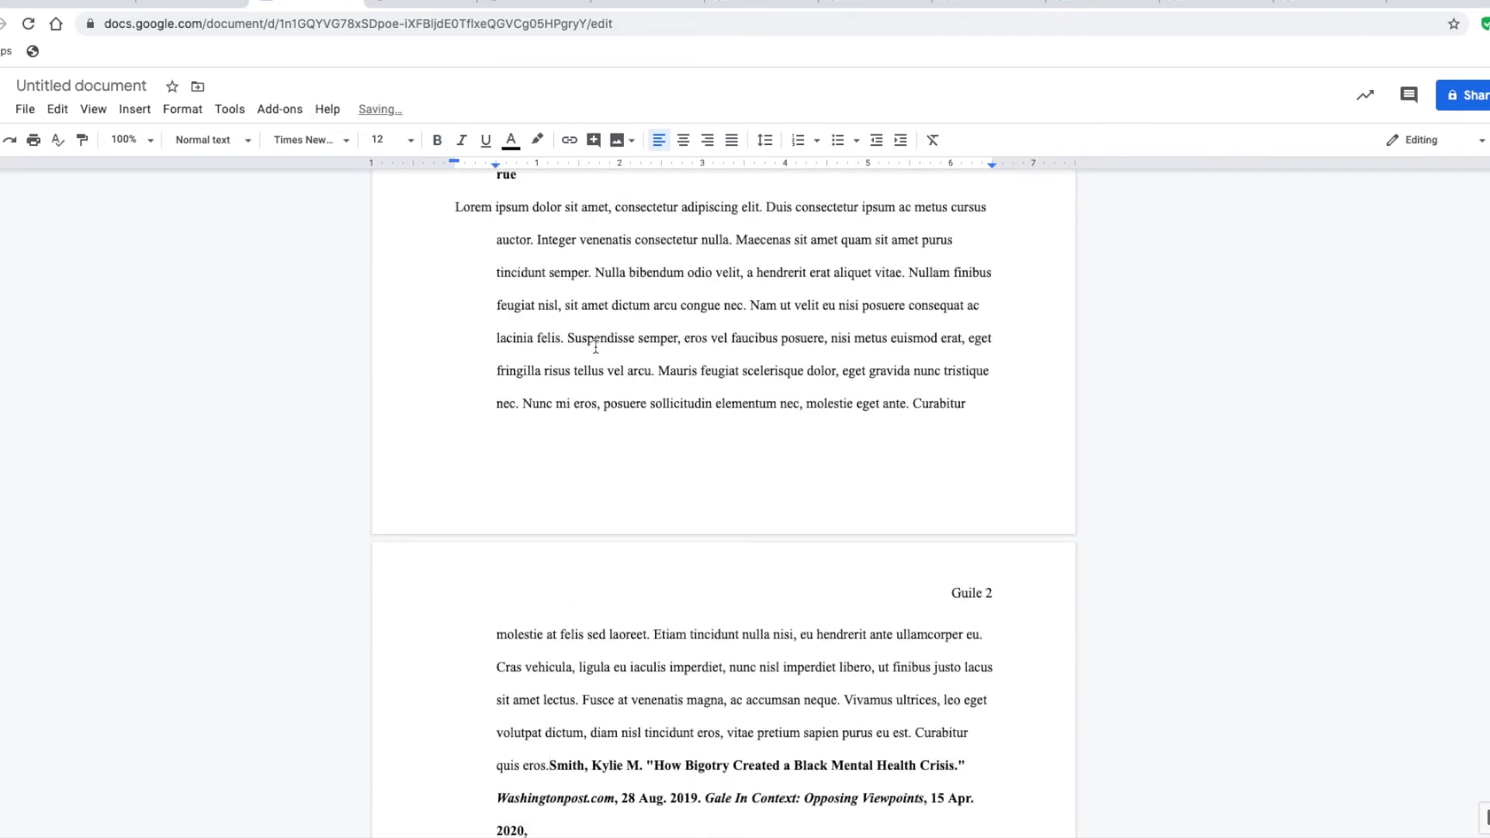
key("Return")
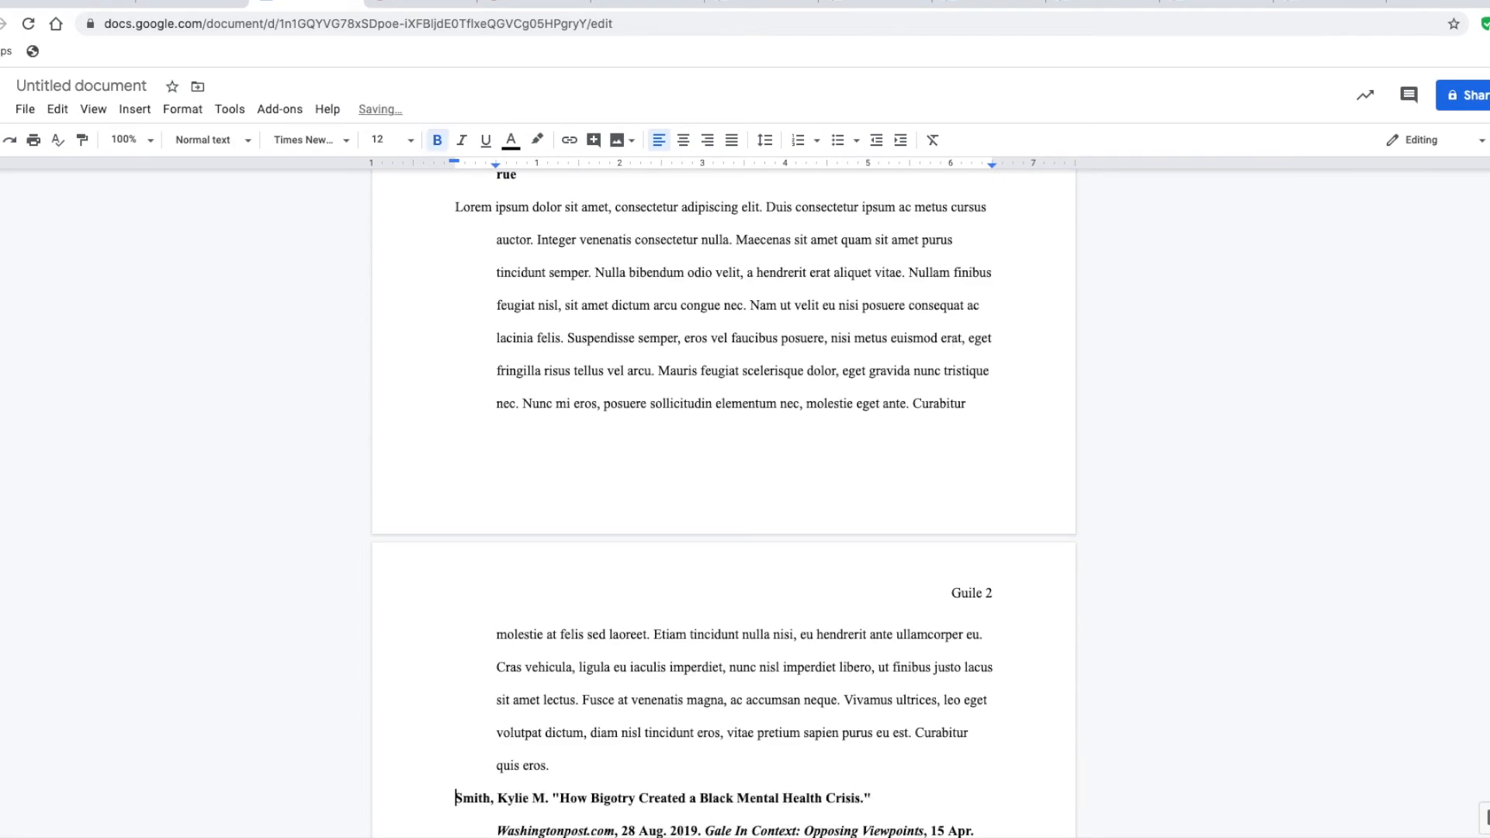
Remove the empty line above the "Suicide Isn't Just a 'White People Thing'" citation
scroll(711, 631, "down", 3)
scroll(711, 631, "down", 10)
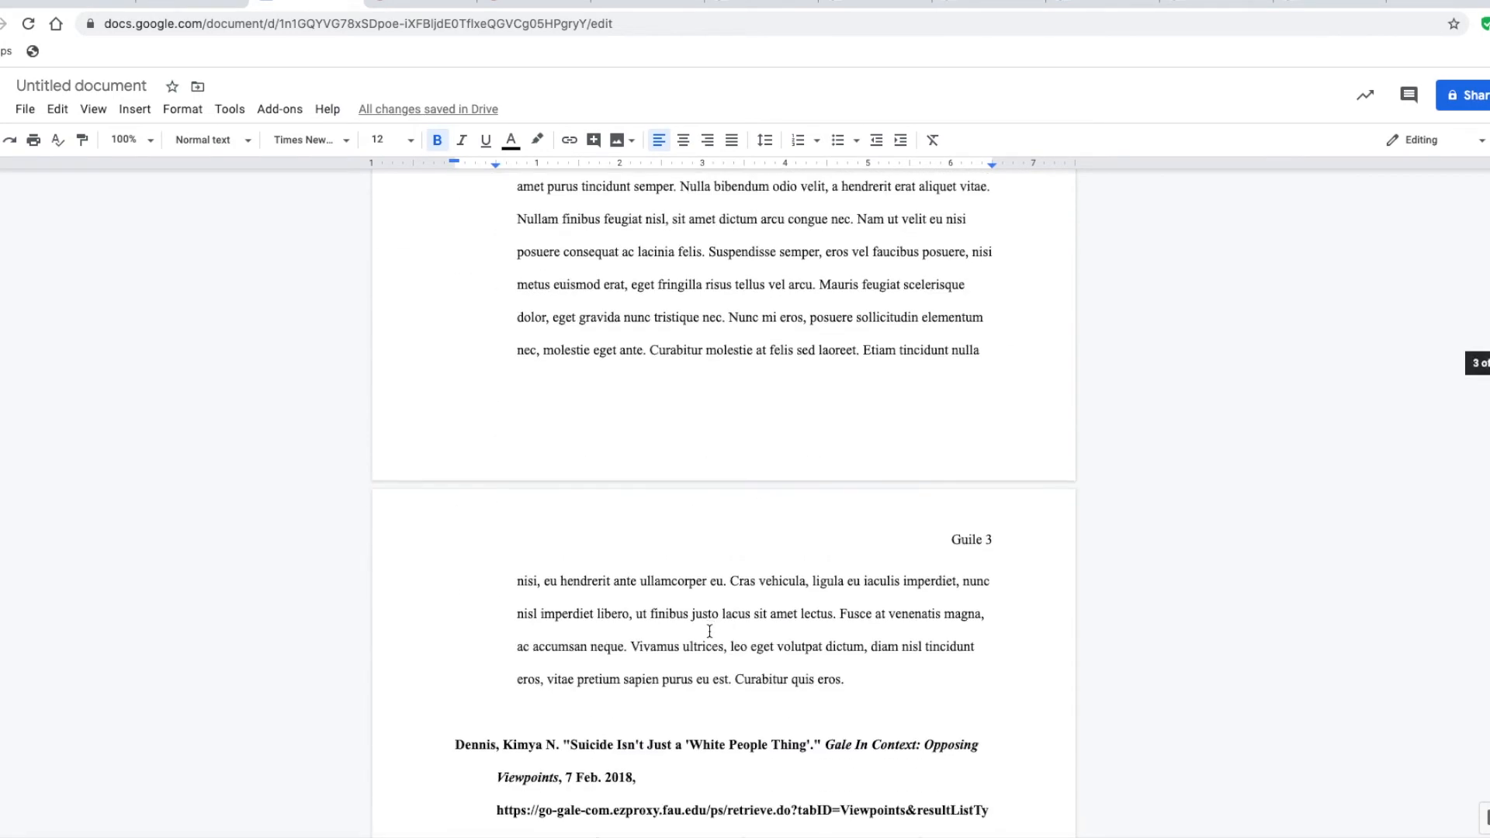
left_click(569, 718)
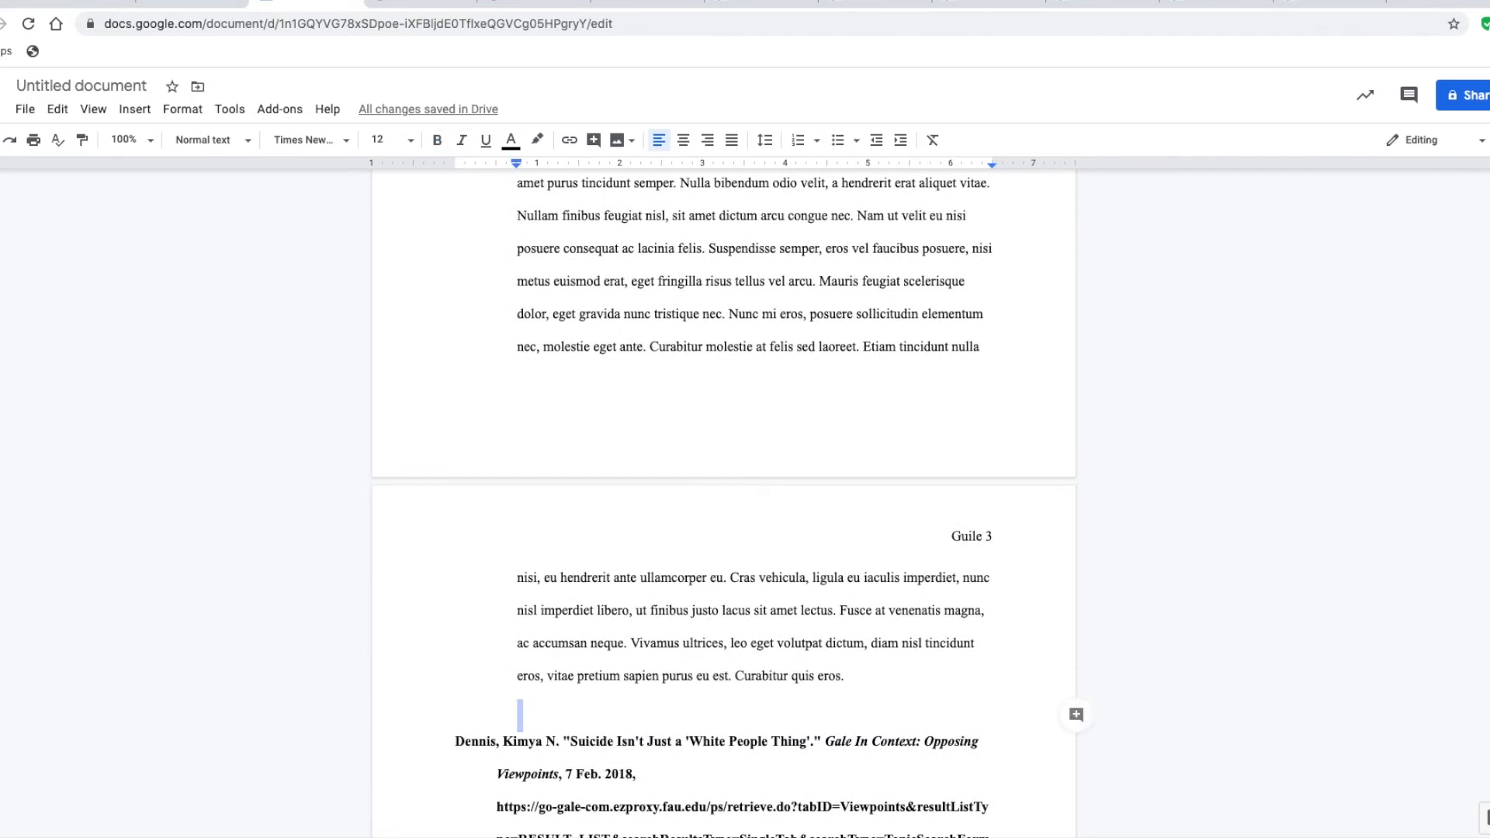
key("Delete")
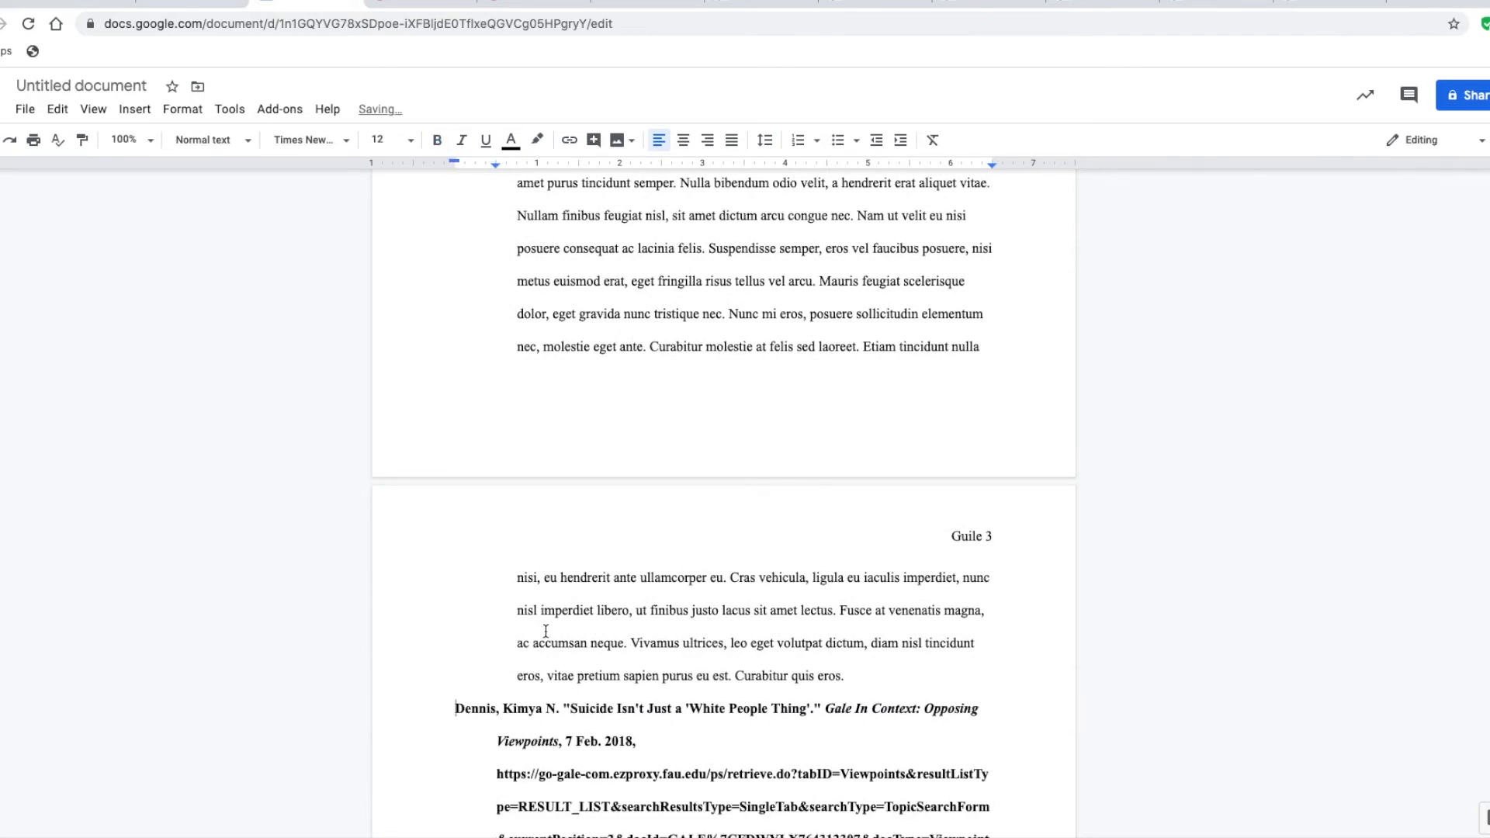
Move the "Suicide Isn't Just a 'White People Thing'" entry with its annotation directly above the "How Bigotry Created" entry, on its own paragraph
scroll(542, 618, "up", 6)
scroll(542, 619, "down", 7)
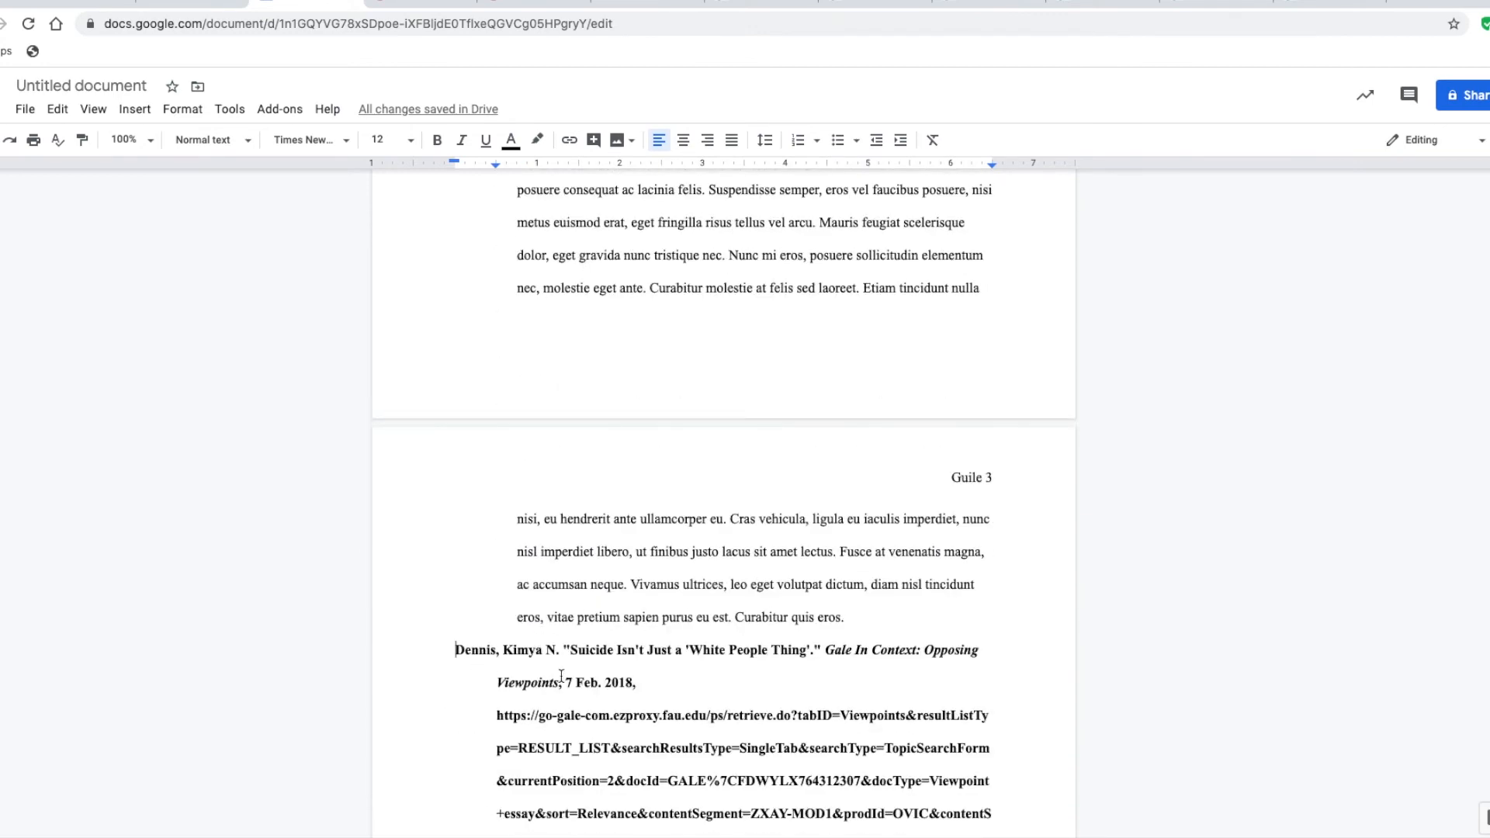
scroll(561, 676, "down", 4)
scroll(561, 675, "down", 5)
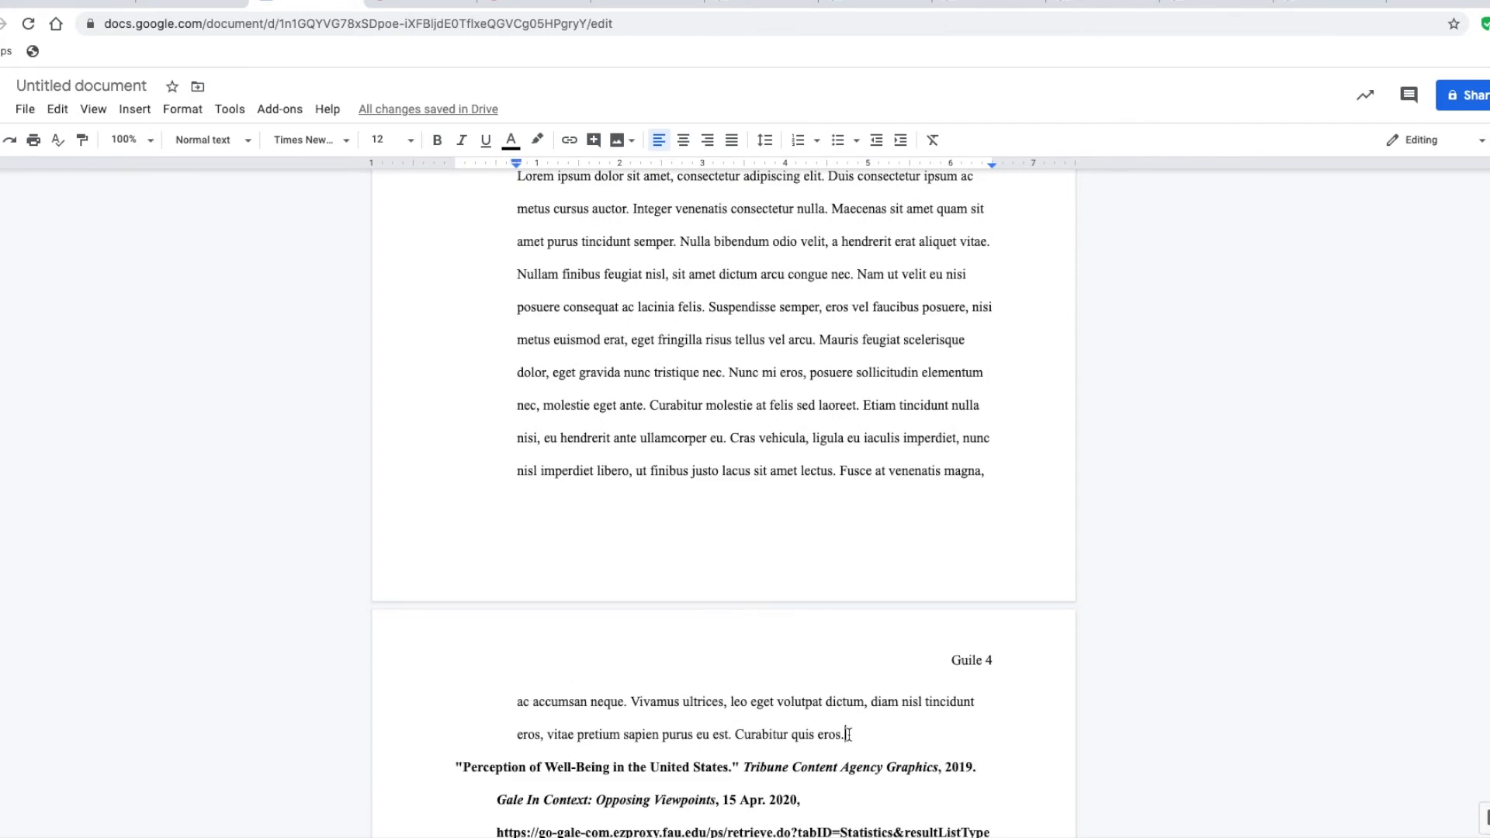
left_click_drag(846, 736, 457, 729)
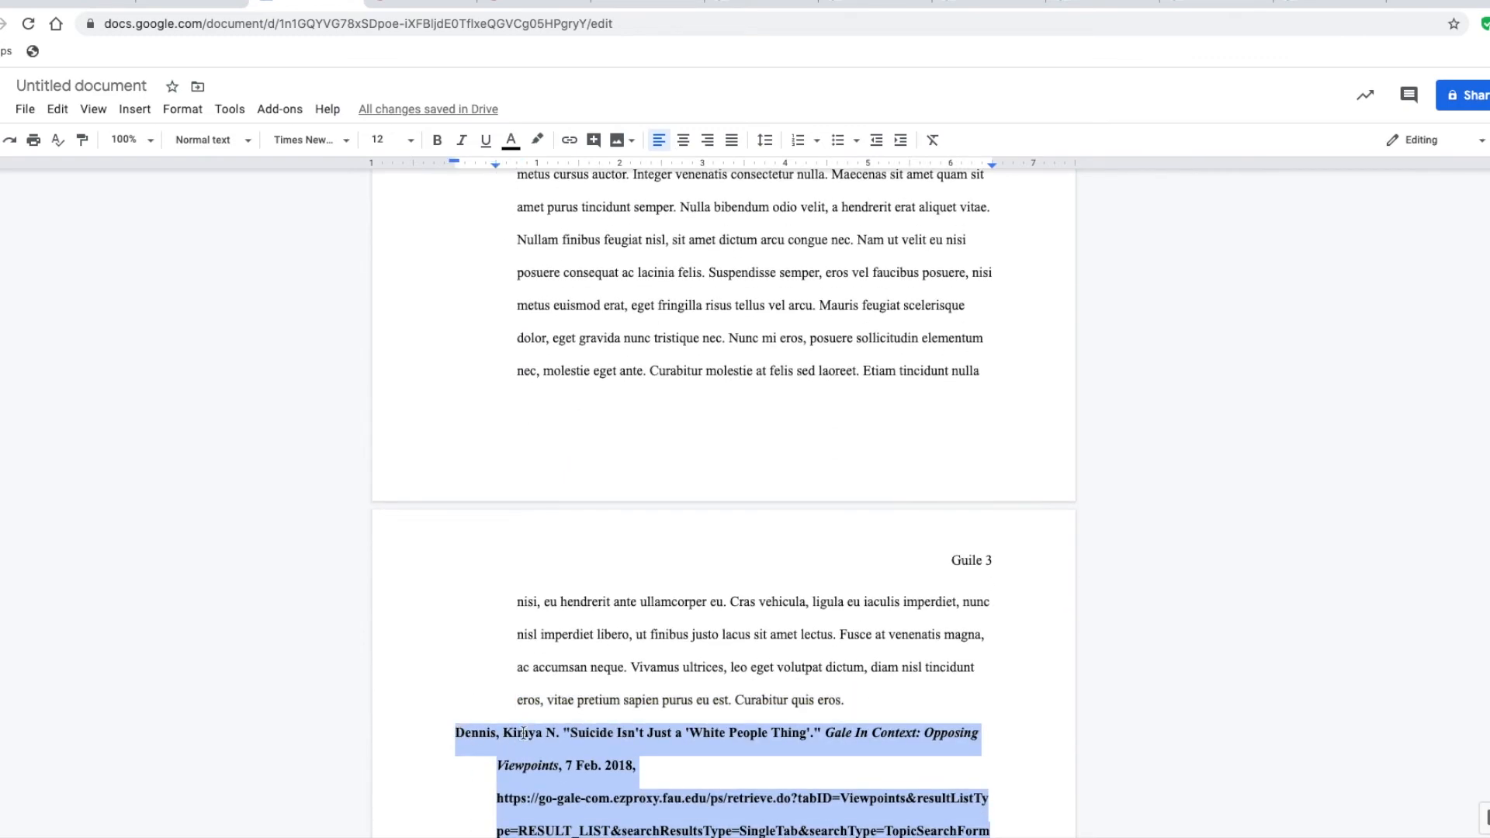
key("Delete")
scroll(523, 597, "up", 6)
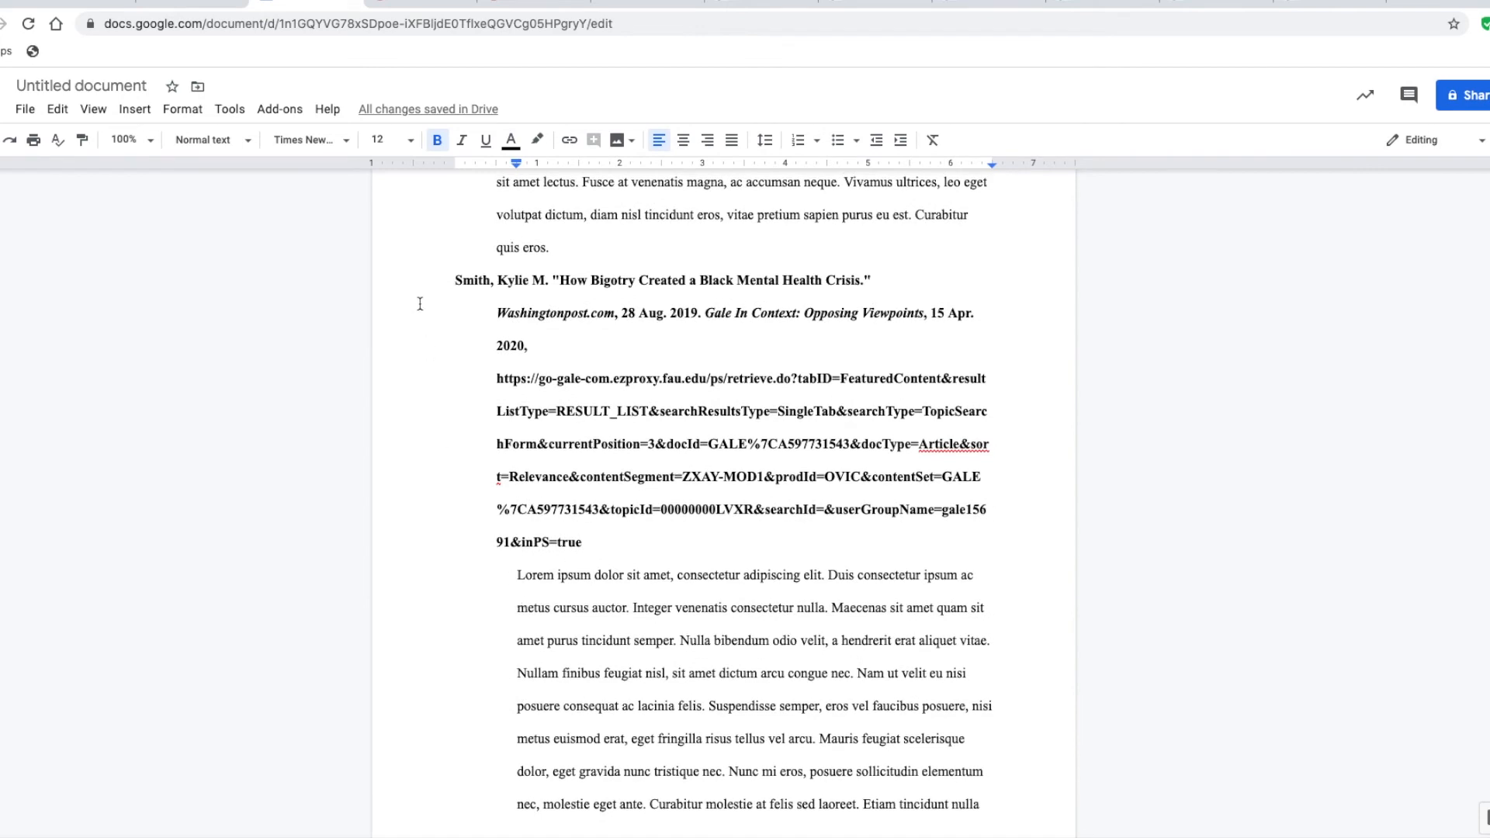
left_click(456, 280)
key("BackSpace")
scroll(504, 386, "up", 7)
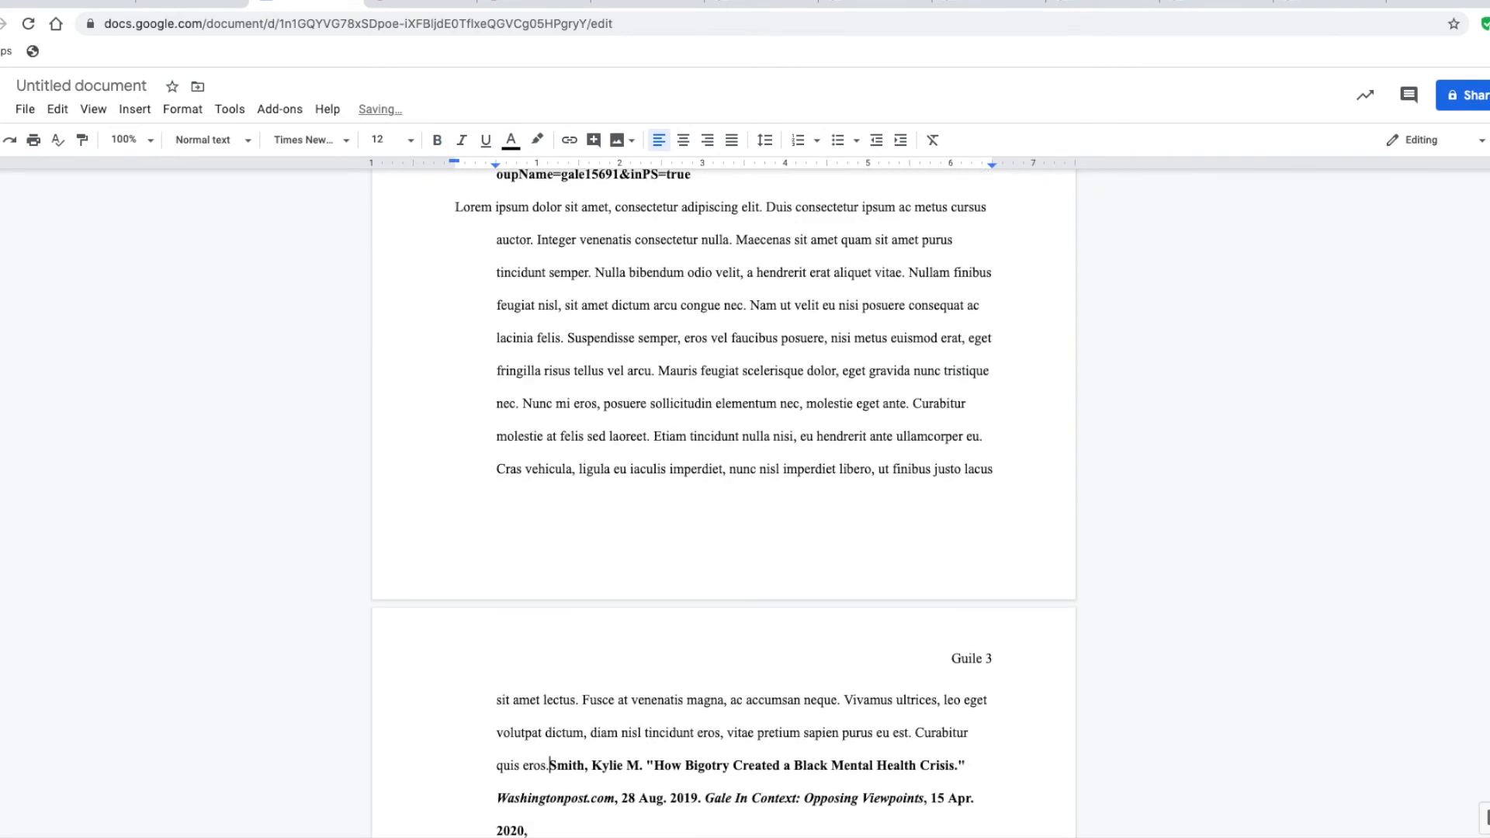
key("Return")
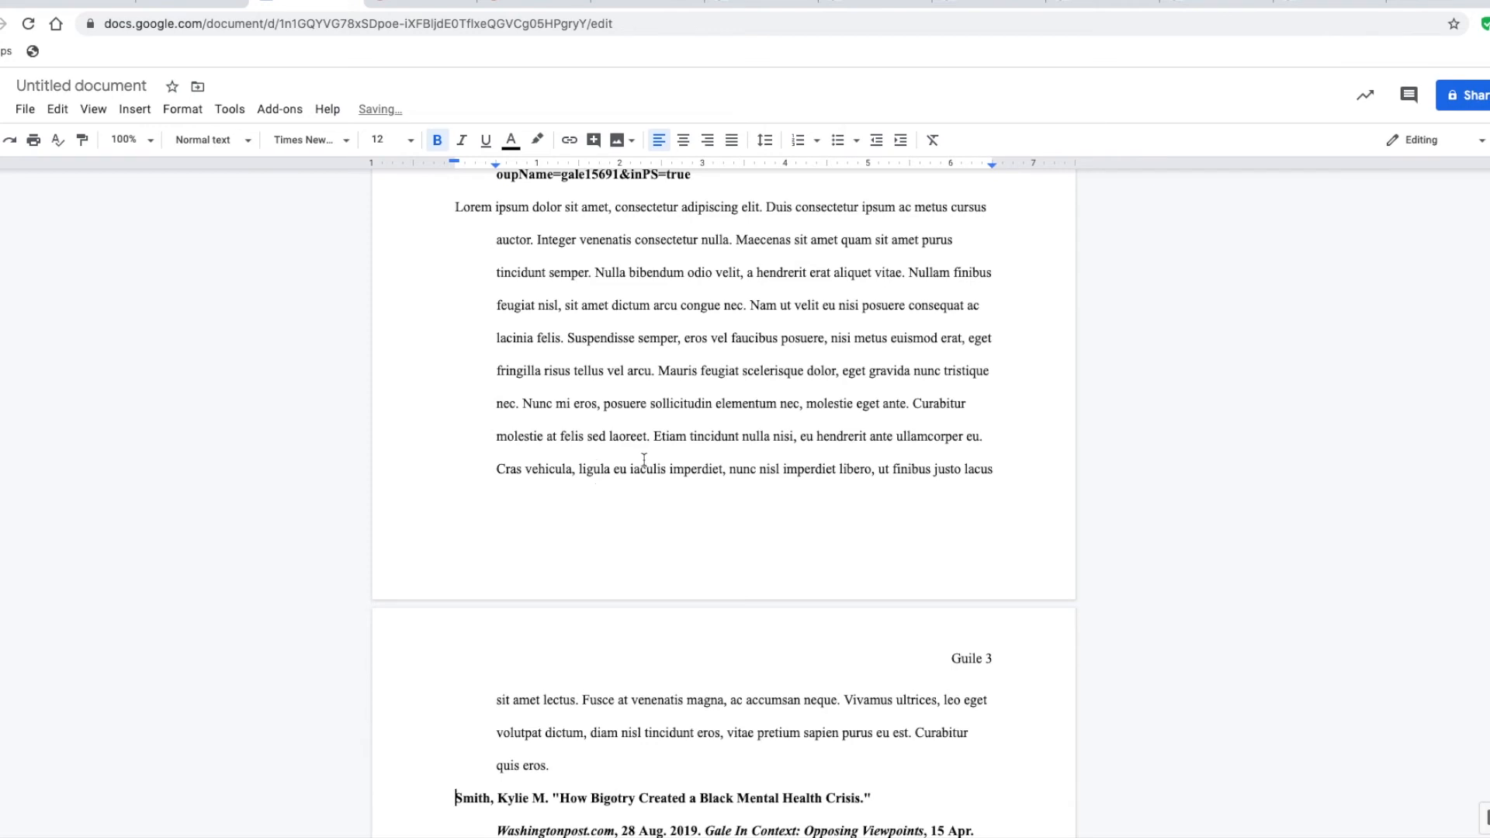
Restore the block indent of the annotations under the "Suicide Isn't Just" and "Impact of a District Mental Health Care Plan" citations
scroll(633, 494, "up", 1)
scroll(632, 495, "down", 1)
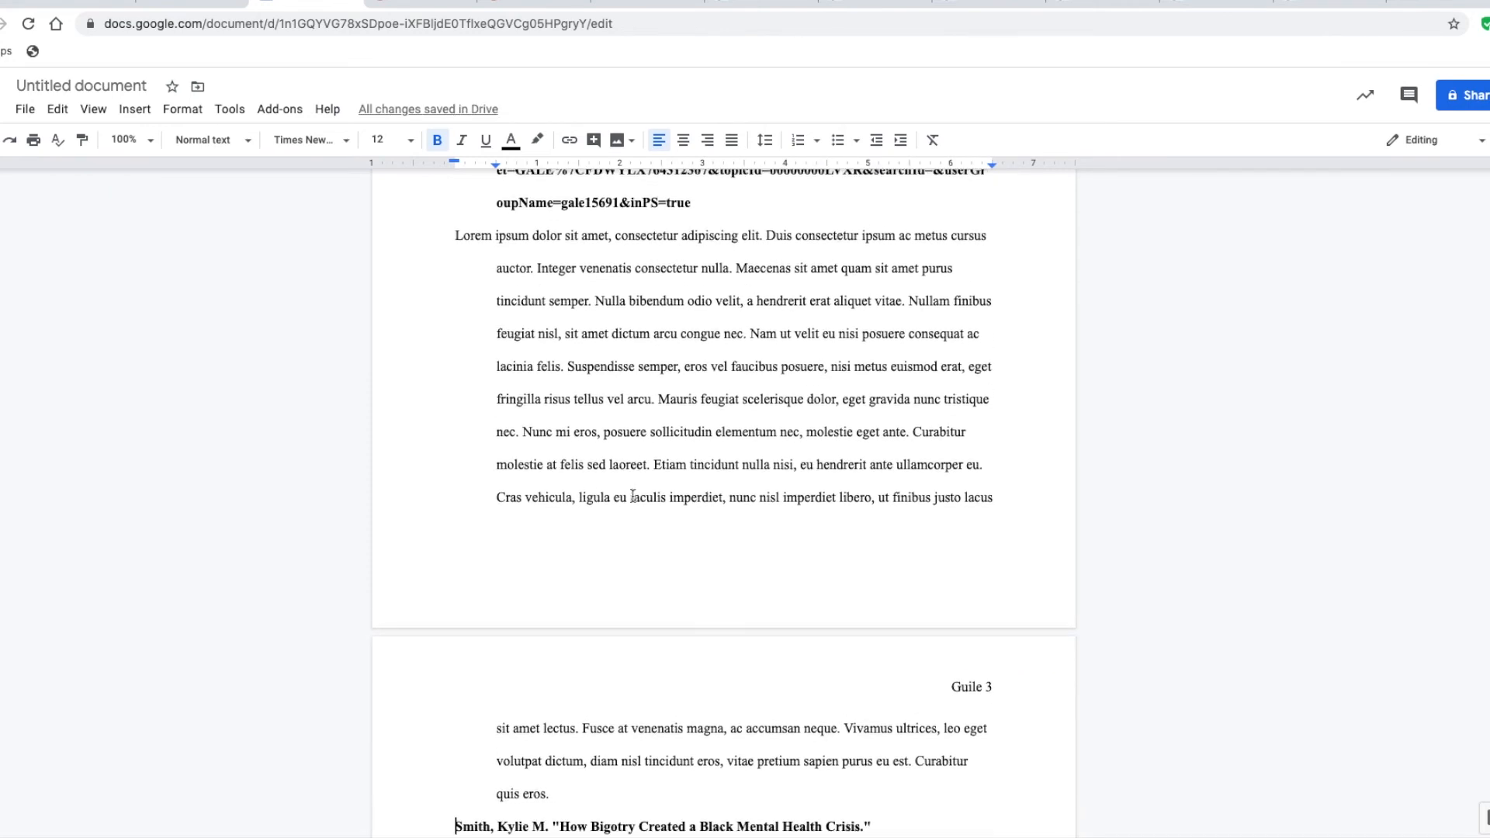
left_click_drag(578, 798, 454, 231)
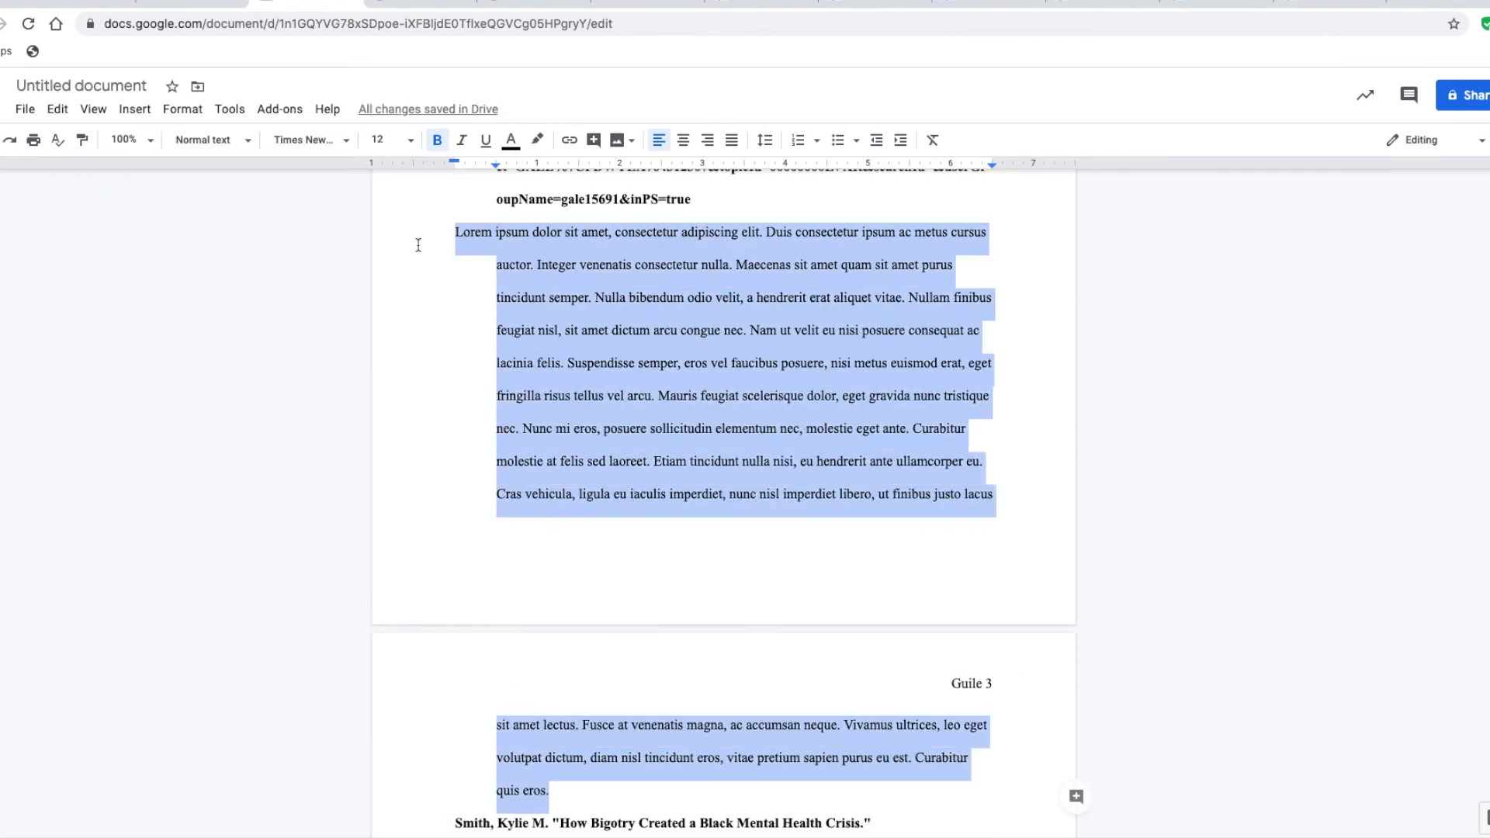
left_click_drag(473, 160, 517, 170)
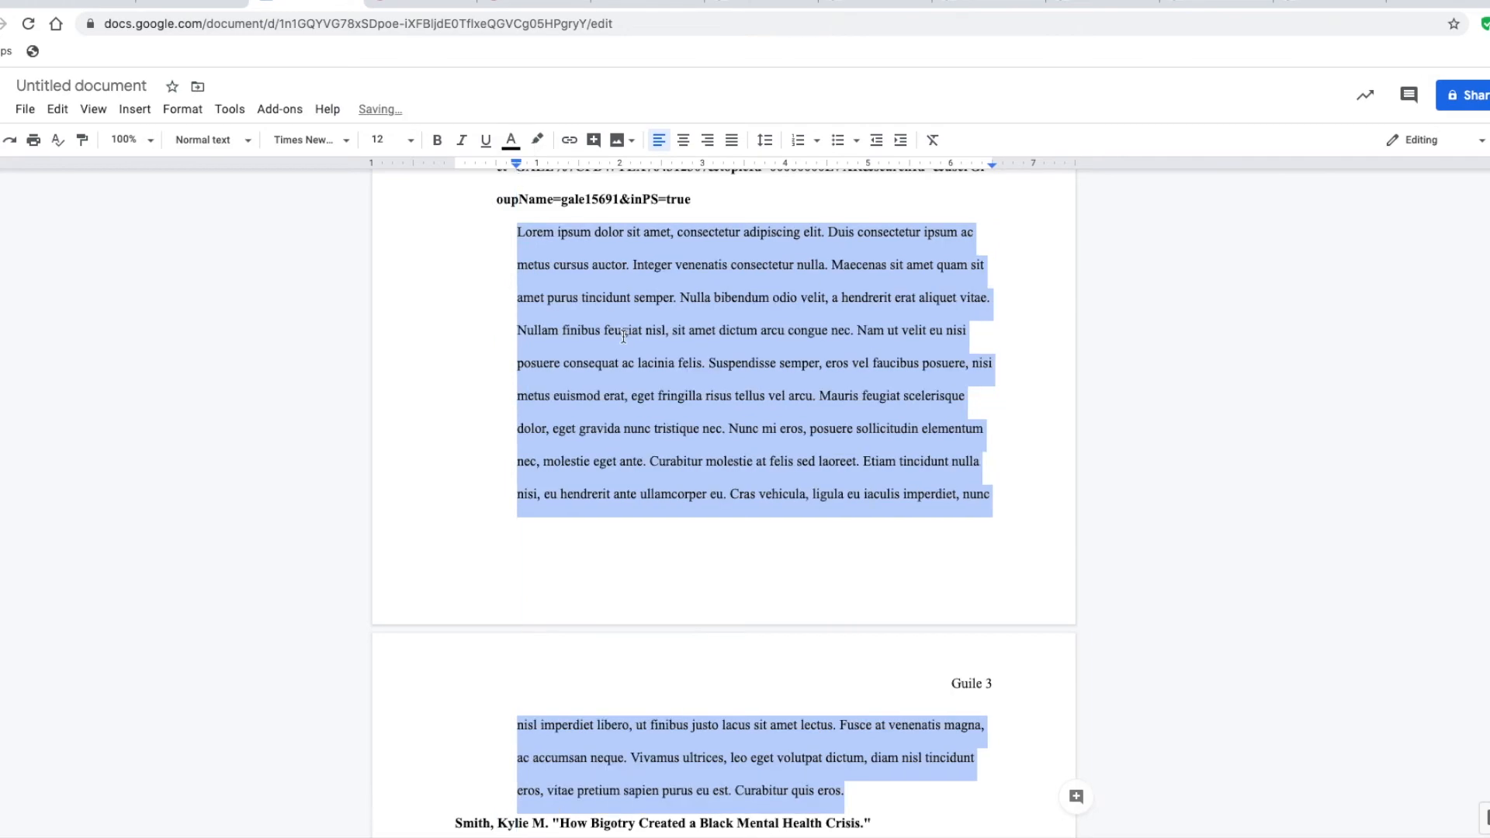
scroll(623, 336, "up", 6)
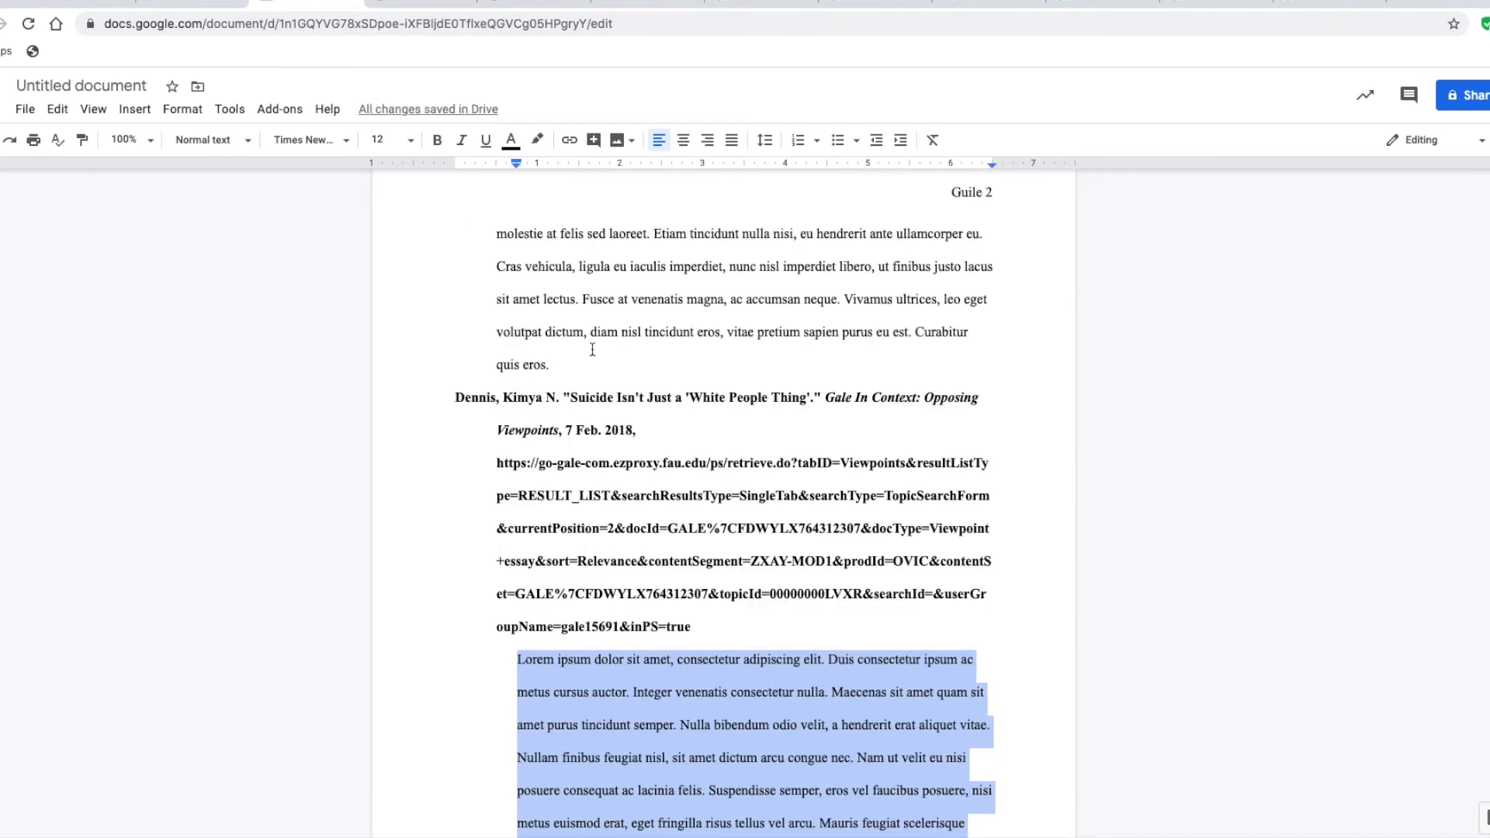
left_click_drag(567, 361, 454, 527)
key("super+c")
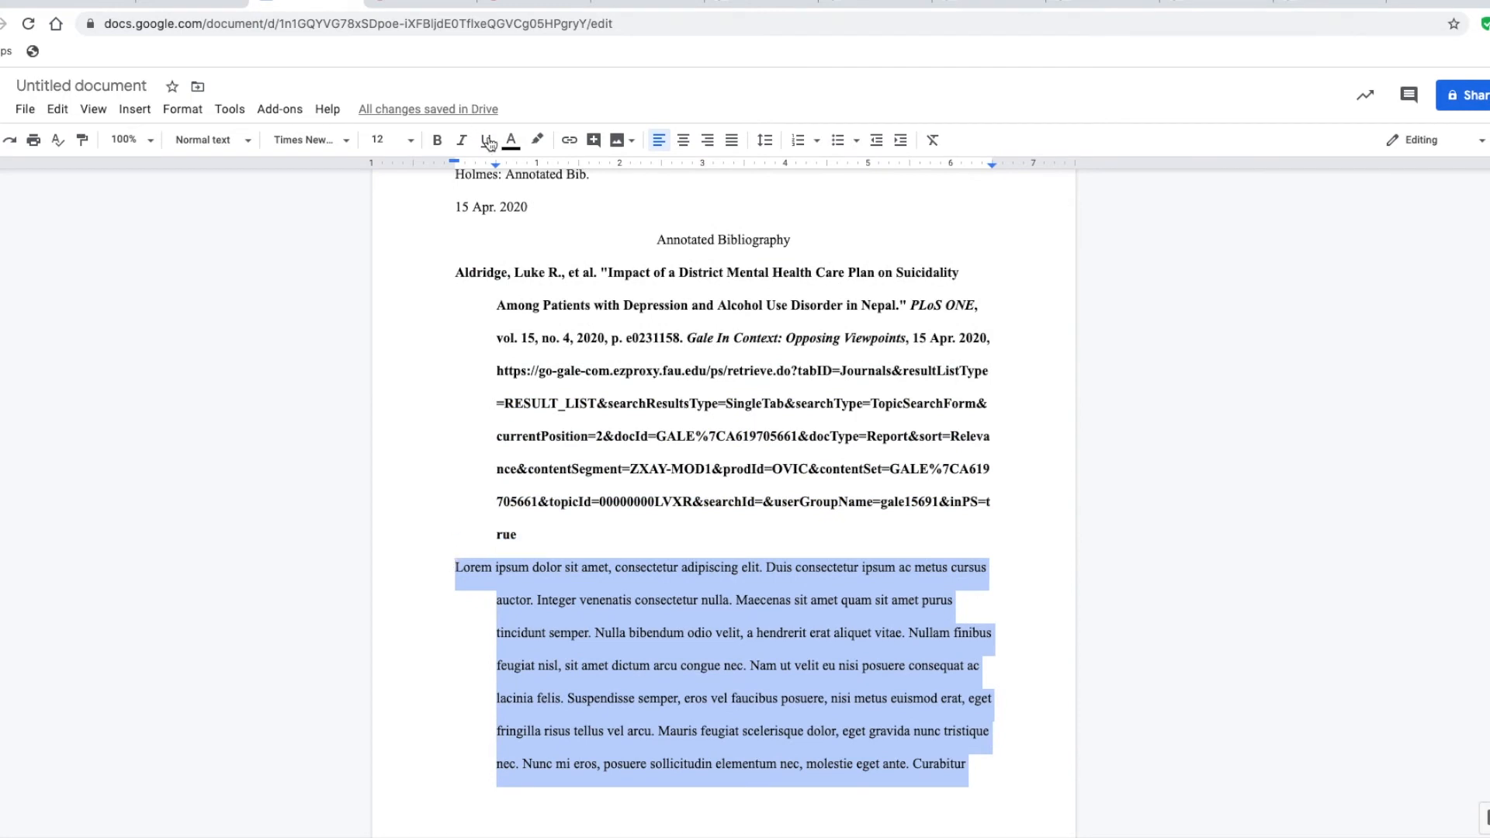
left_click_drag(452, 161, 516, 164)
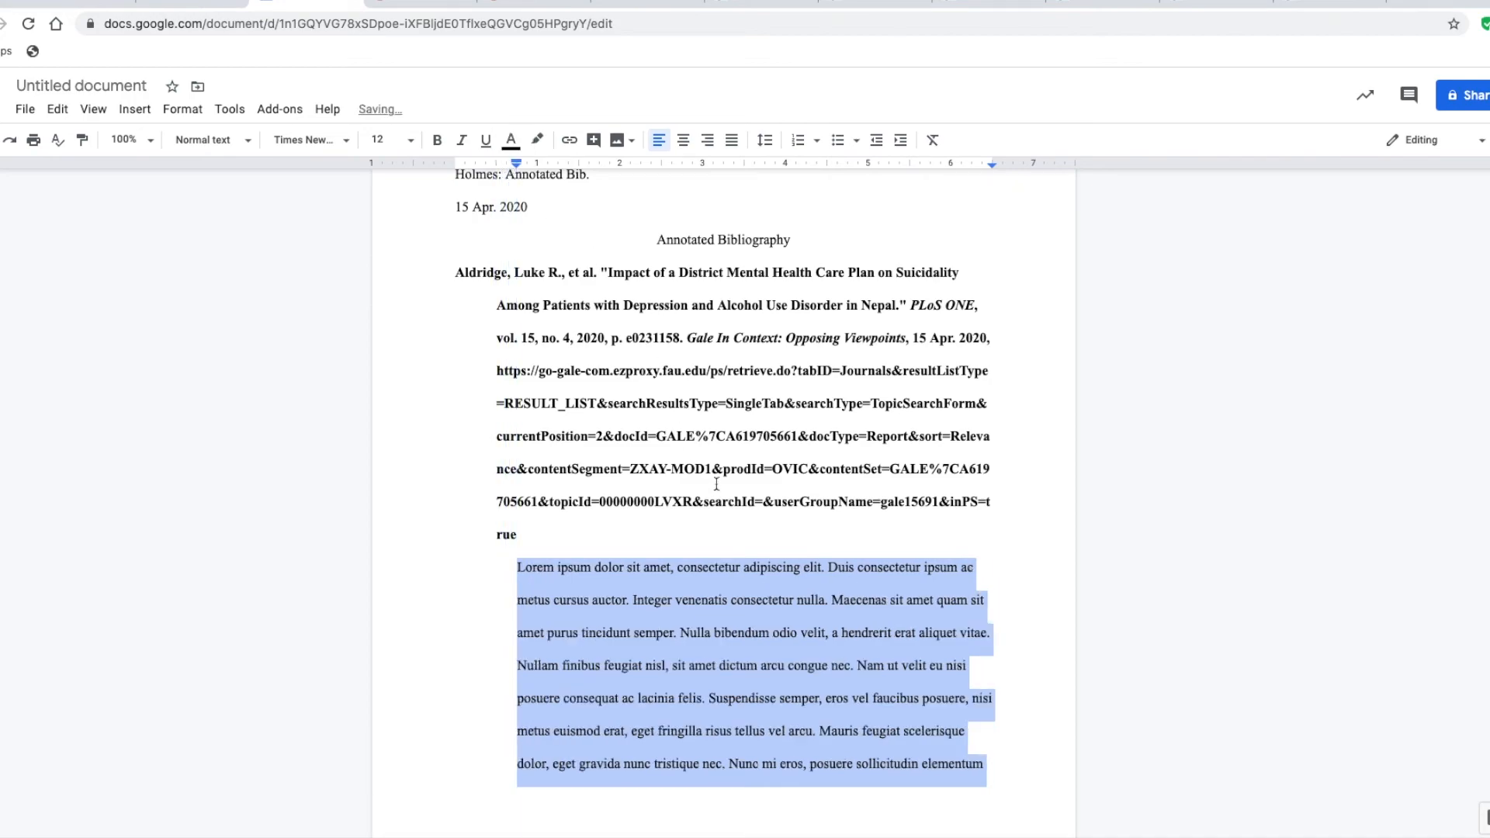
Move the "Perception of Well-Being in the United States" entry with its annotation directly above the "How Bigotry Created" entry
scroll(718, 486, "down", 20)
left_click_drag(845, 818, 450, 329)
key("BackSpace")
scroll(555, 323, "up", 7)
scroll(615, 406, "down", 12)
key("super+v")
key("Return")
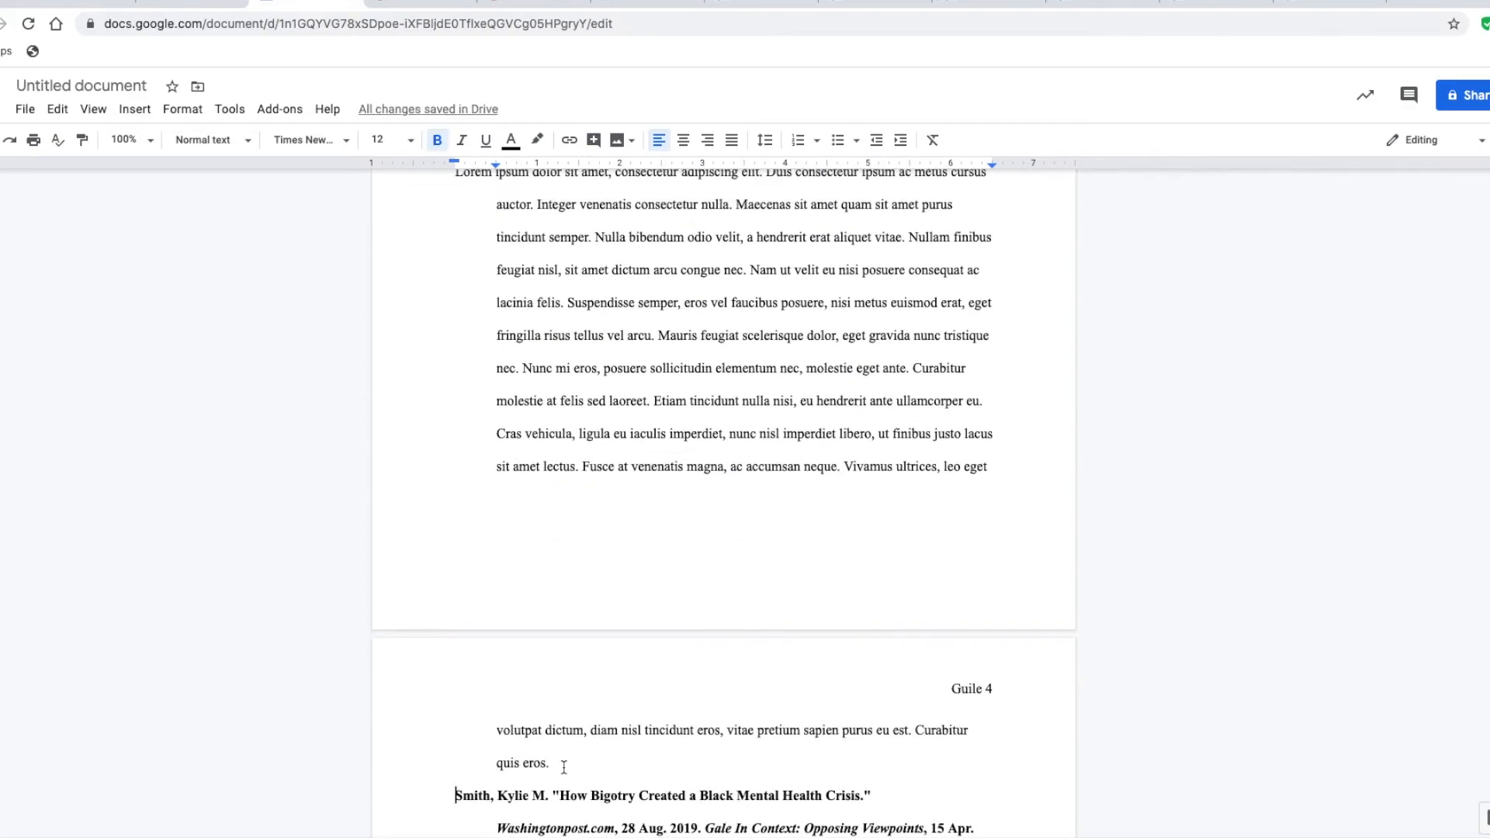
Restore the block indent of the annotation under the "Perception of Well-Being in the United States" citation
left_click_drag(558, 762, 456, 331)
left_click_drag(455, 164, 496, 164)
left_click_drag(496, 166, 516, 166)
Move the "Report Summarizes Mental Health Diseases" entry with its annotation above the "How Bigotry Created" entry and clear the leftover empty line
scroll(655, 489, "down", 15)
left_click_drag(845, 698, 654, 562)
scroll(591, 330, "down", 6)
left_click(591, 331)
key("BackSpace")
key("BackSpace")
key("BackSpace")
scroll(591, 330, "down", 10)
left_click(456, 276)
key("BackSpace")
key("Return")
Restore the block indent of the annotation under the "Report Summarizes Mental Health Diseases" citation
scroll(669, 489, "up", 7)
left_click_drag(552, 785, 496, 163)
left_click_drag(496, 165, 516, 165)
Move the "Priority Mental, Neurological and Substance Use Disorders" entry with its annotation directly above the "Suicide Isn't Just a 'White People Thing'" entry, leaving no empty line between them
scroll(784, 507, "down", 20)
mouse_move(844, 699)
left_mouse_down()
mouse_move(469, 213)
mouse_move(458, 657)
mouse_move(990, 757)
mouse_move(844, 696)
left_mouse_up()
left_click(812, 627)
key("super+x")
scroll(818, 429, "up", 20)
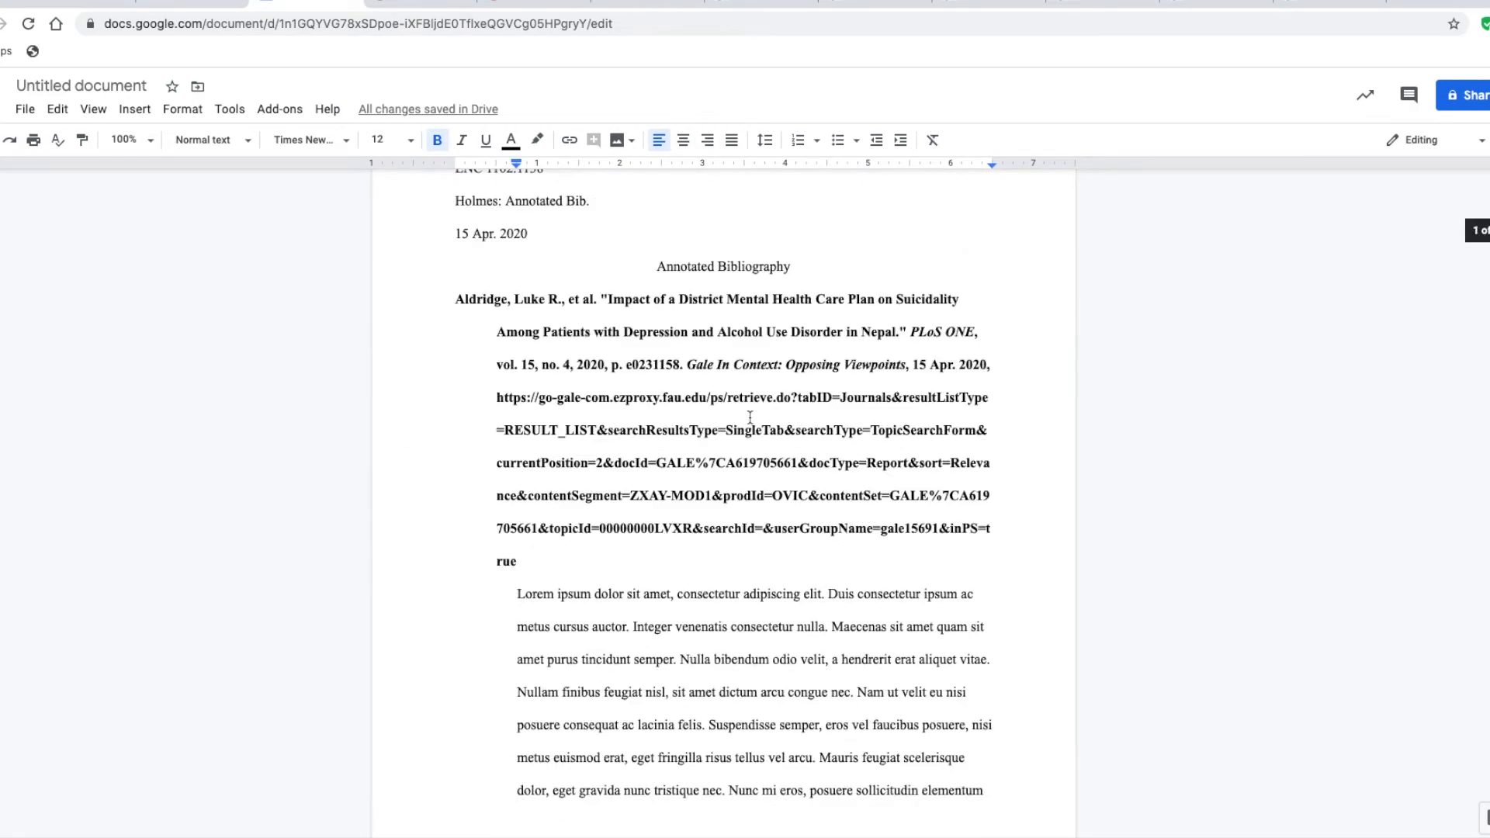
scroll(751, 426, "down", 5)
left_click(459, 817)
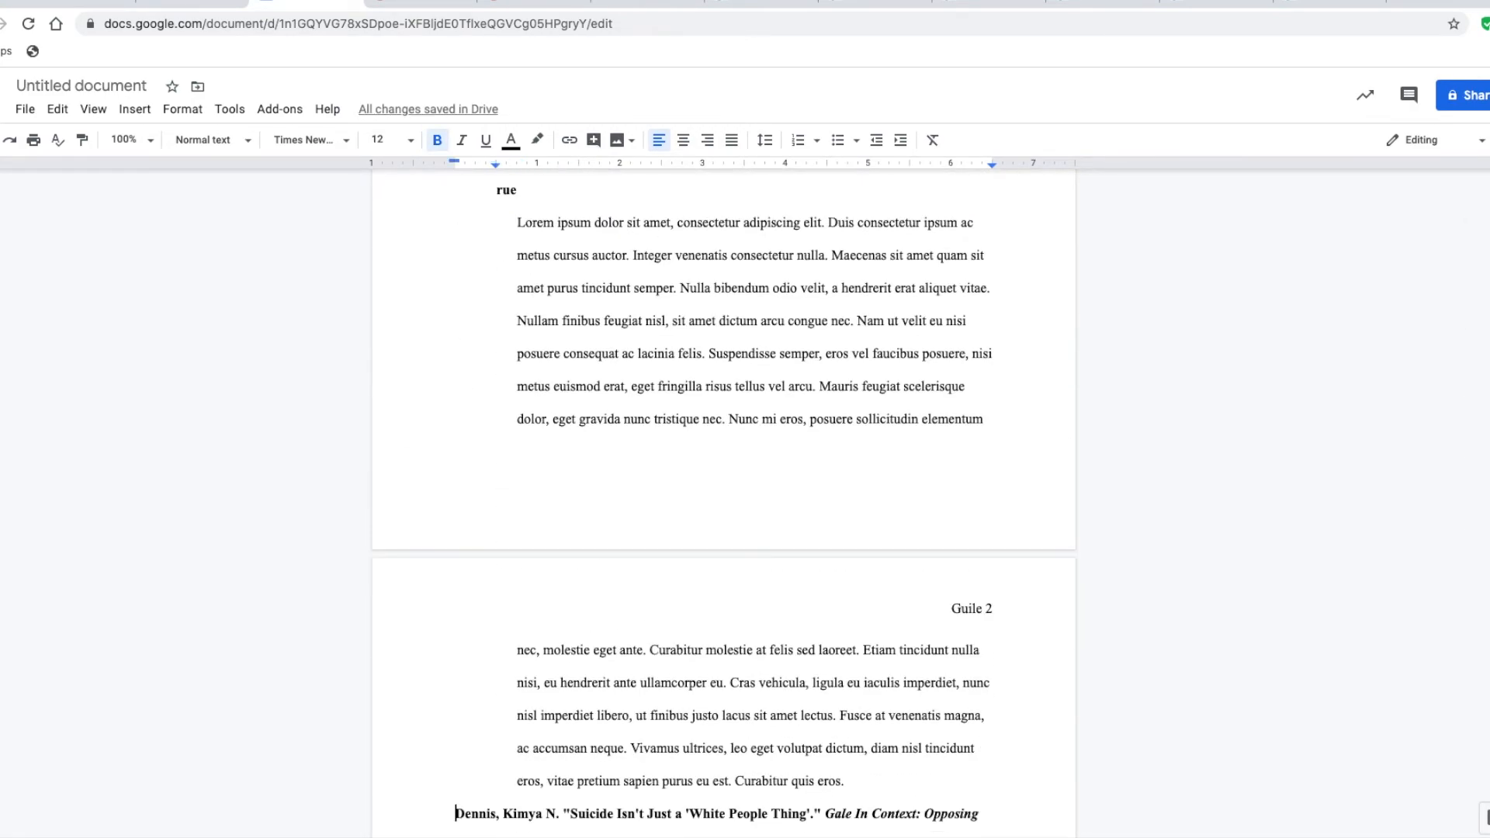
key("BackSpace")
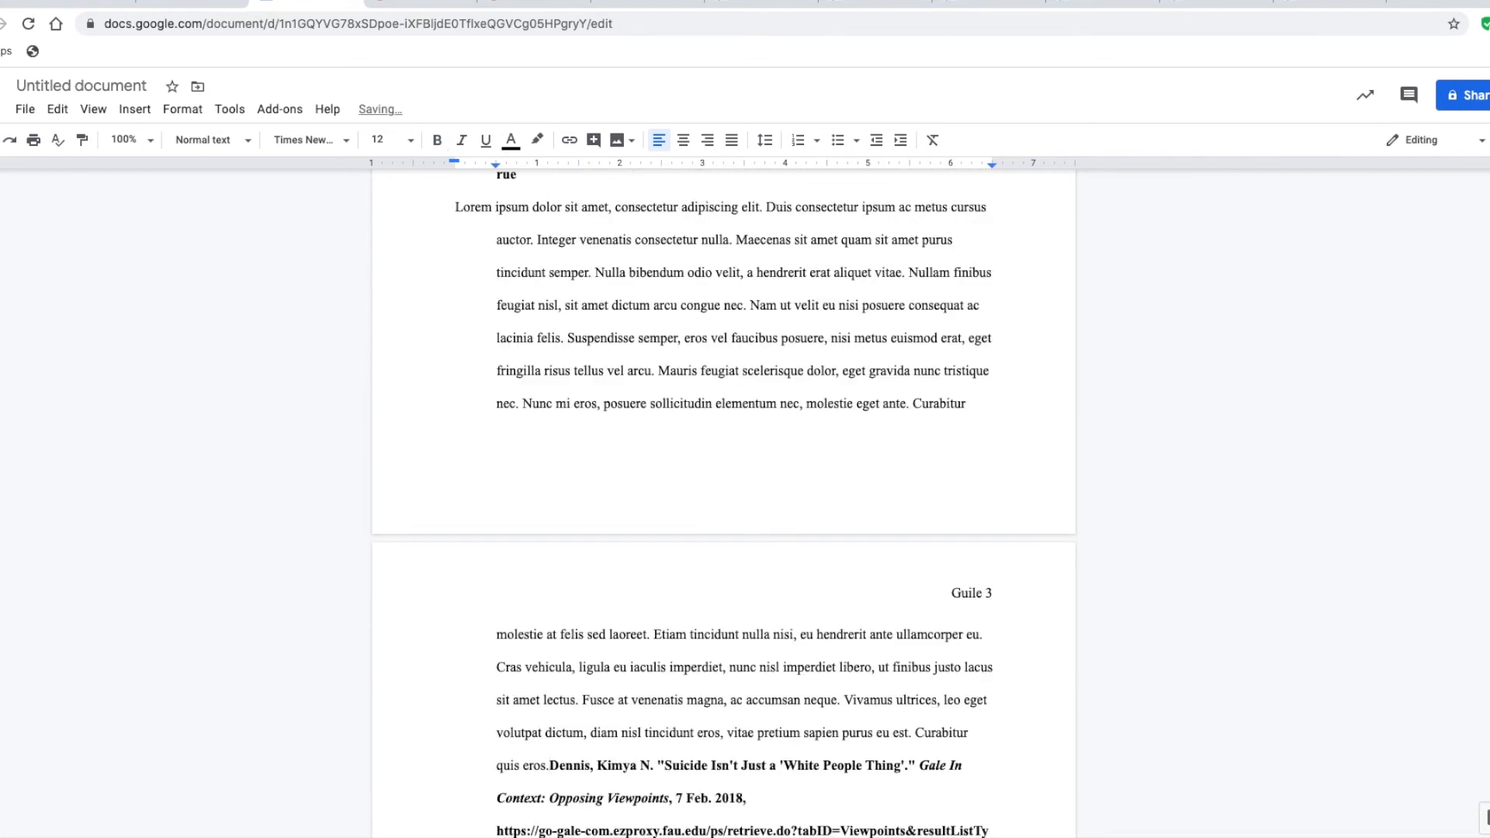
key("Return")
Restore the block indent of about 0.75 inch for the annotation under the "Priority Mental, Neurological and Substance Use Disorders" citation
left_click_drag(549, 766, 455, 206)
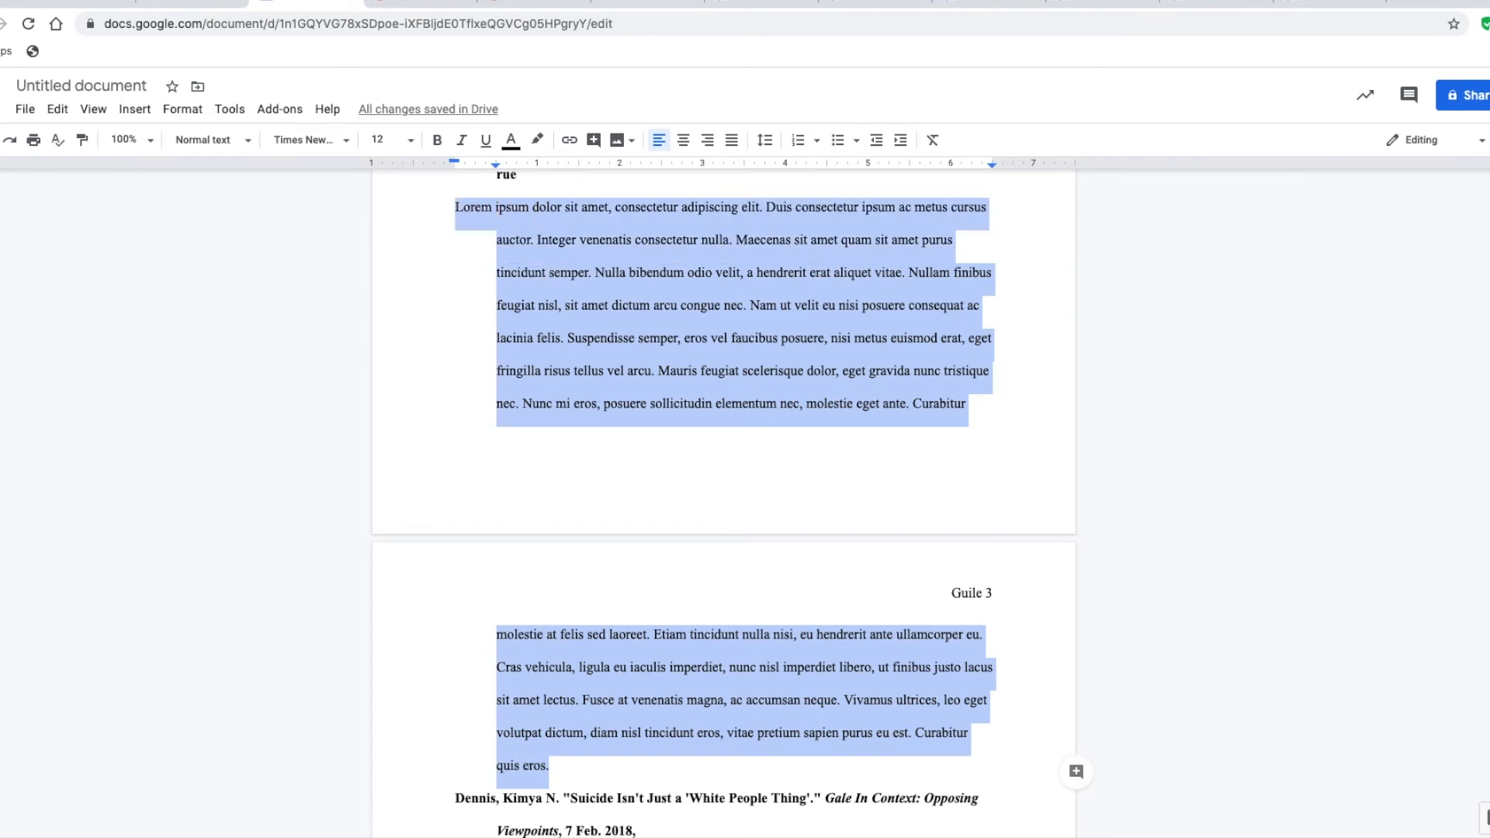
left_click_drag(454, 161, 517, 165)
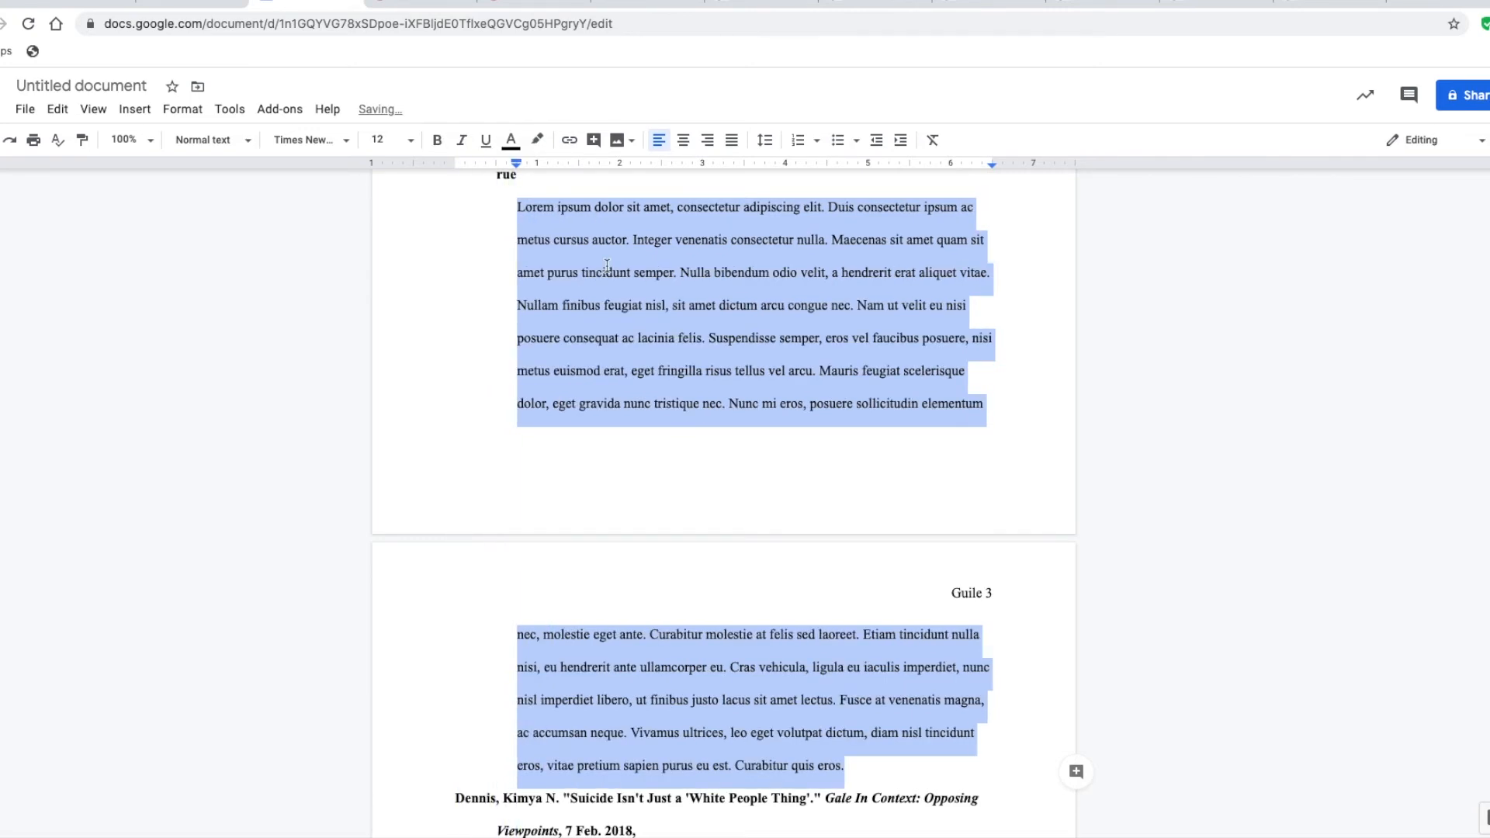
left_click(648, 380)
Delete the leftover empty lines after the last annotation at the end of the document
scroll(643, 380, "up", 3)
scroll(638, 377, "down", 12)
scroll(636, 375, "up", 5)
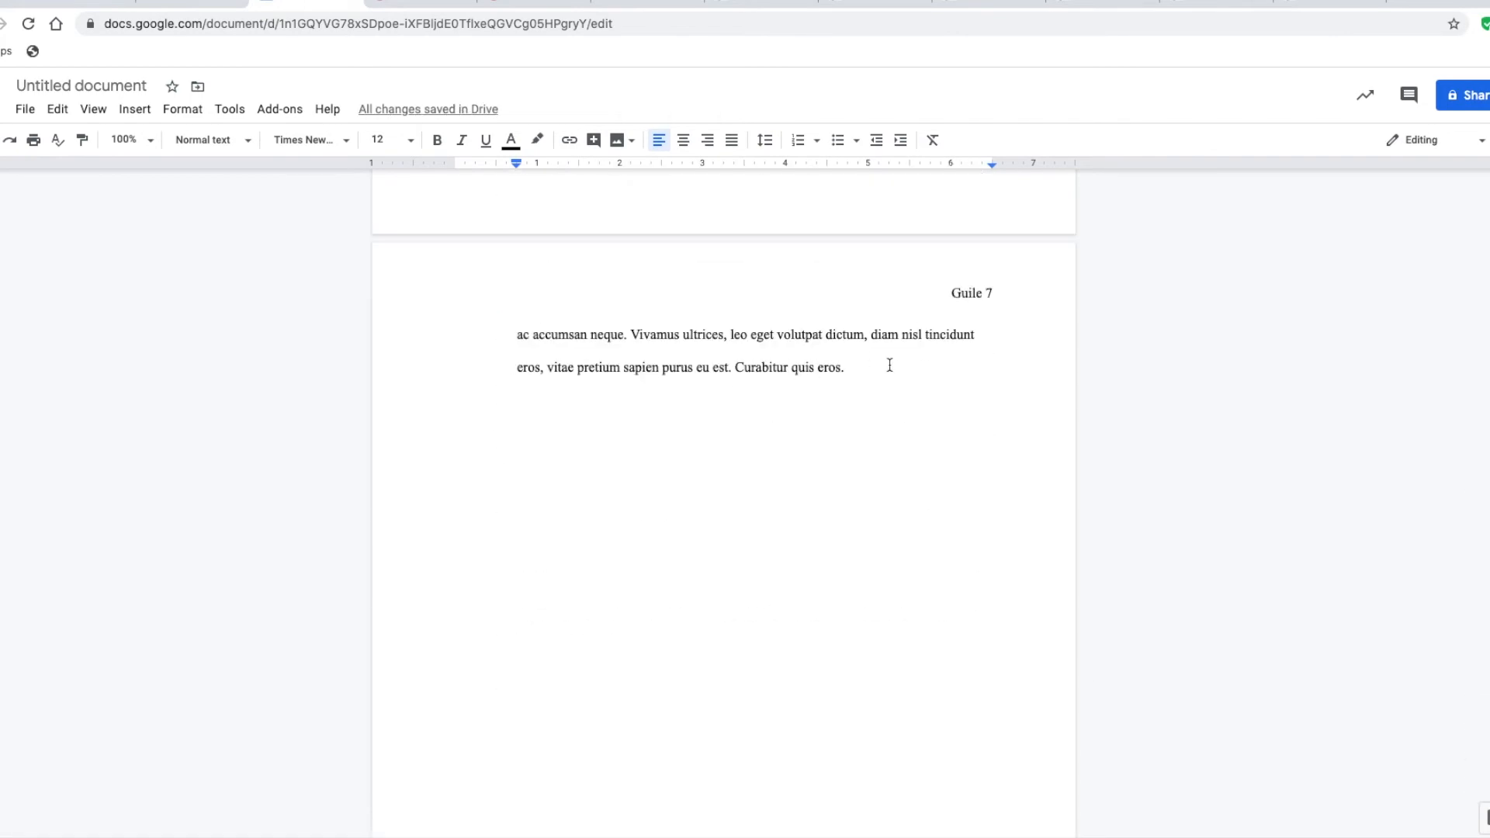
left_click_drag(862, 363, 1122, 418)
key("Right")
key("shift+Down")
key("shift+Down")
key("shift+Down")
key("BackSpace")
key("BackSpace")
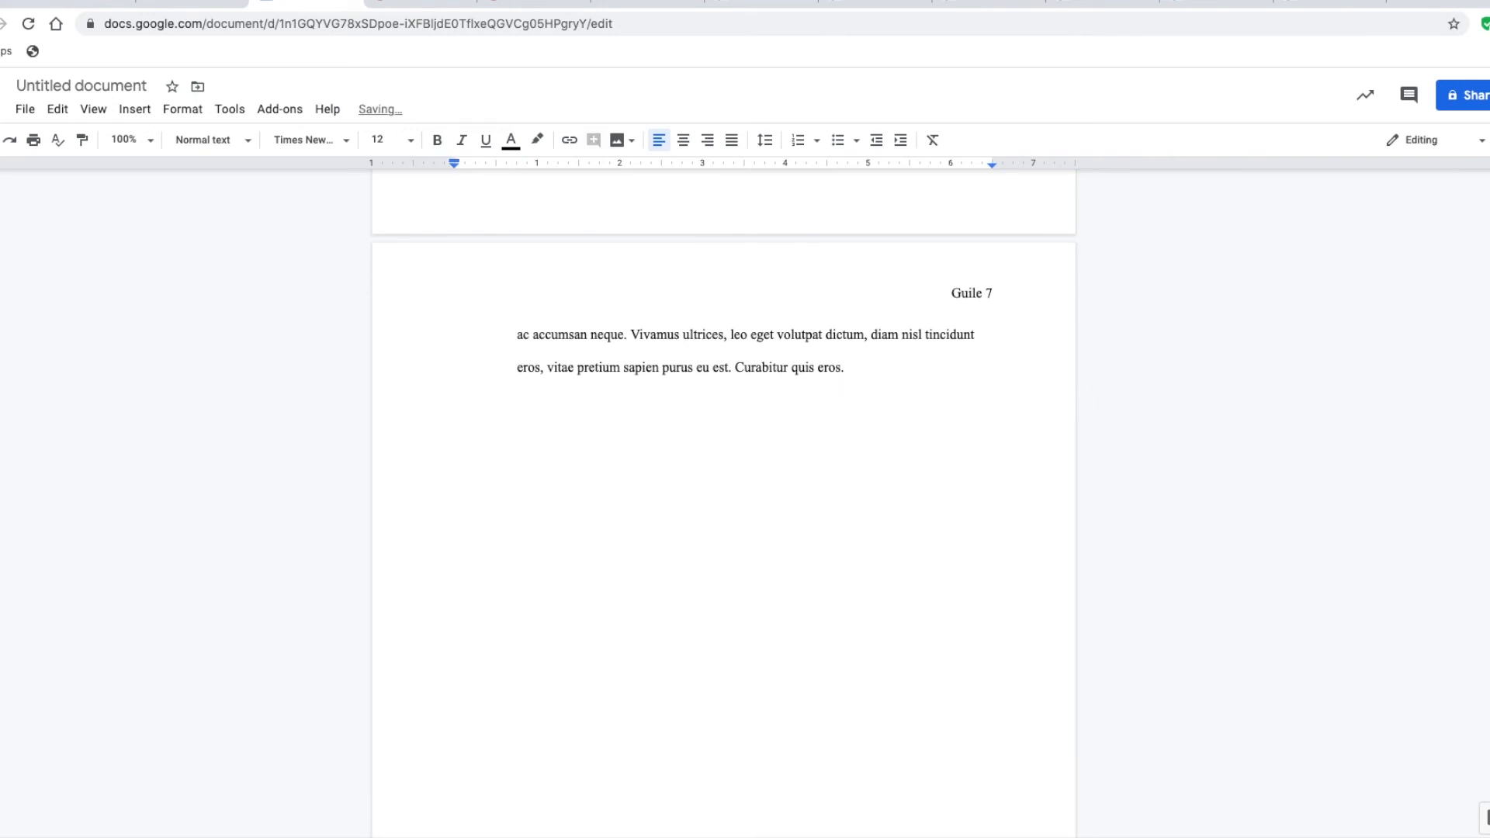
key("BackSpace")
Review the whole annotated bibliography, checking the alphabetical order of the entries and the indents of citations and annotations
scroll(803, 368, "up", 3)
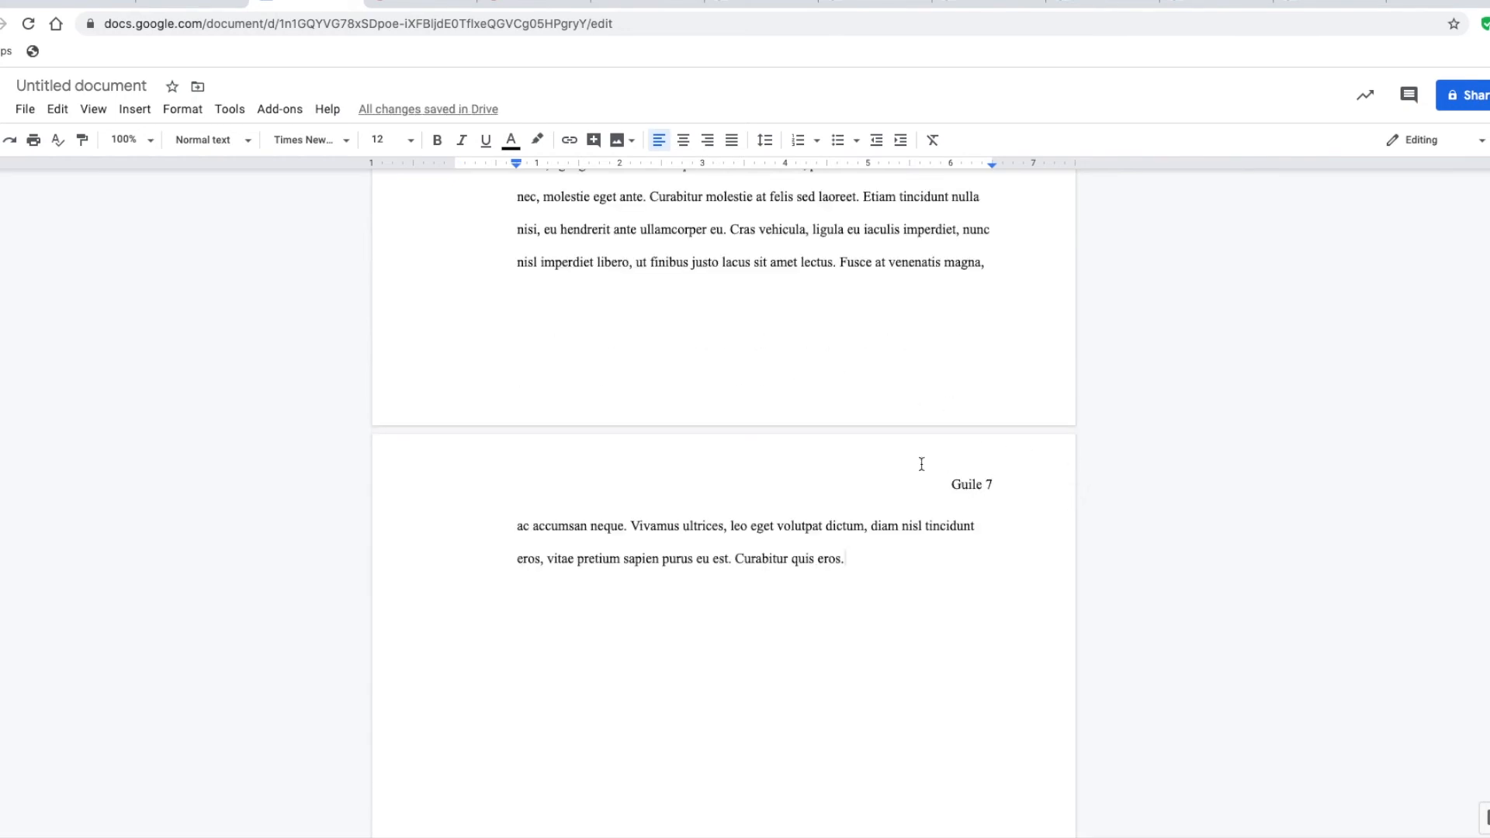
scroll(783, 385, "up", 7)
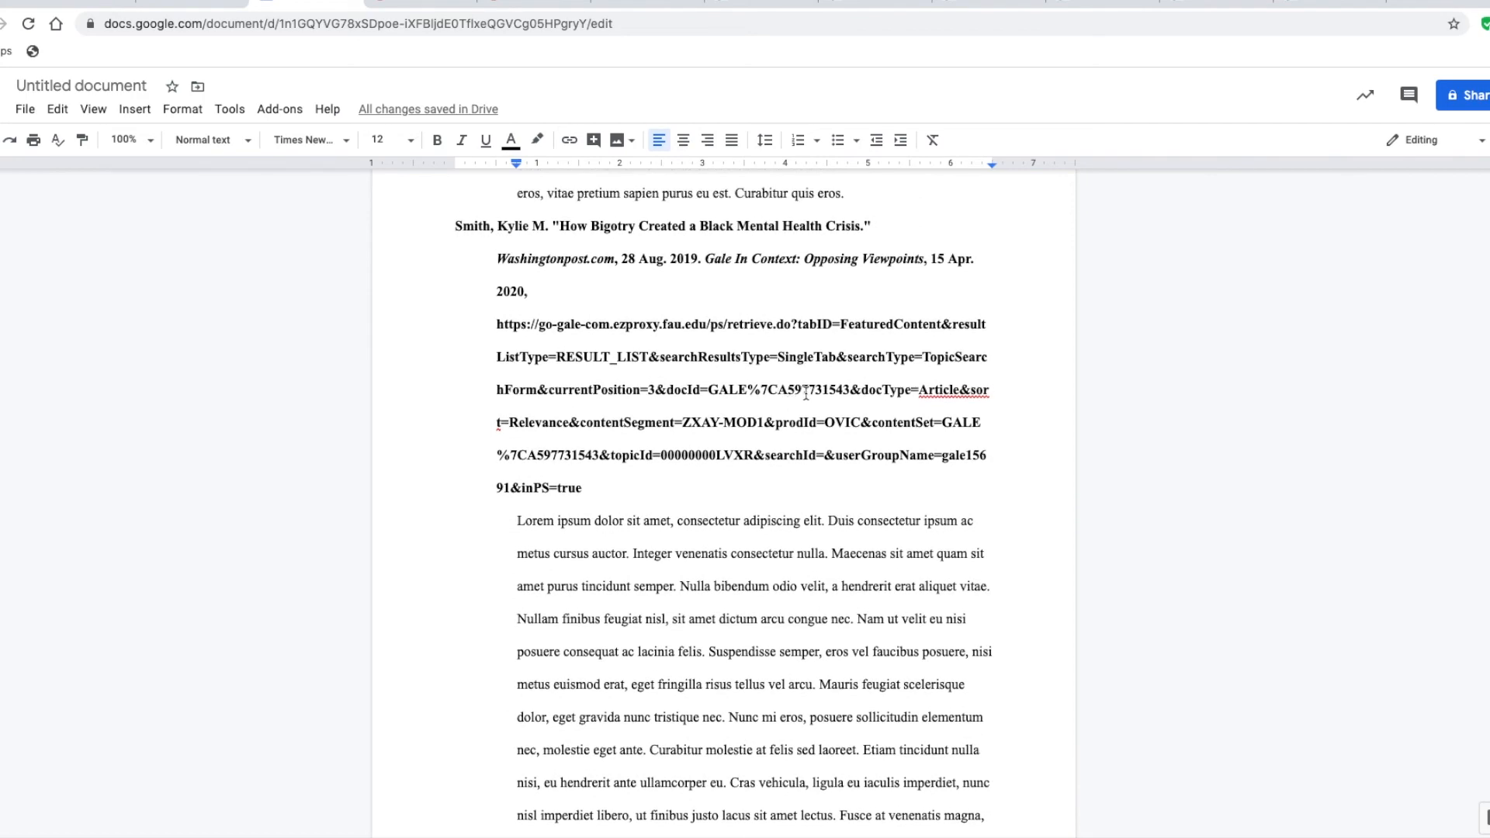
scroll(806, 394, "up", 1)
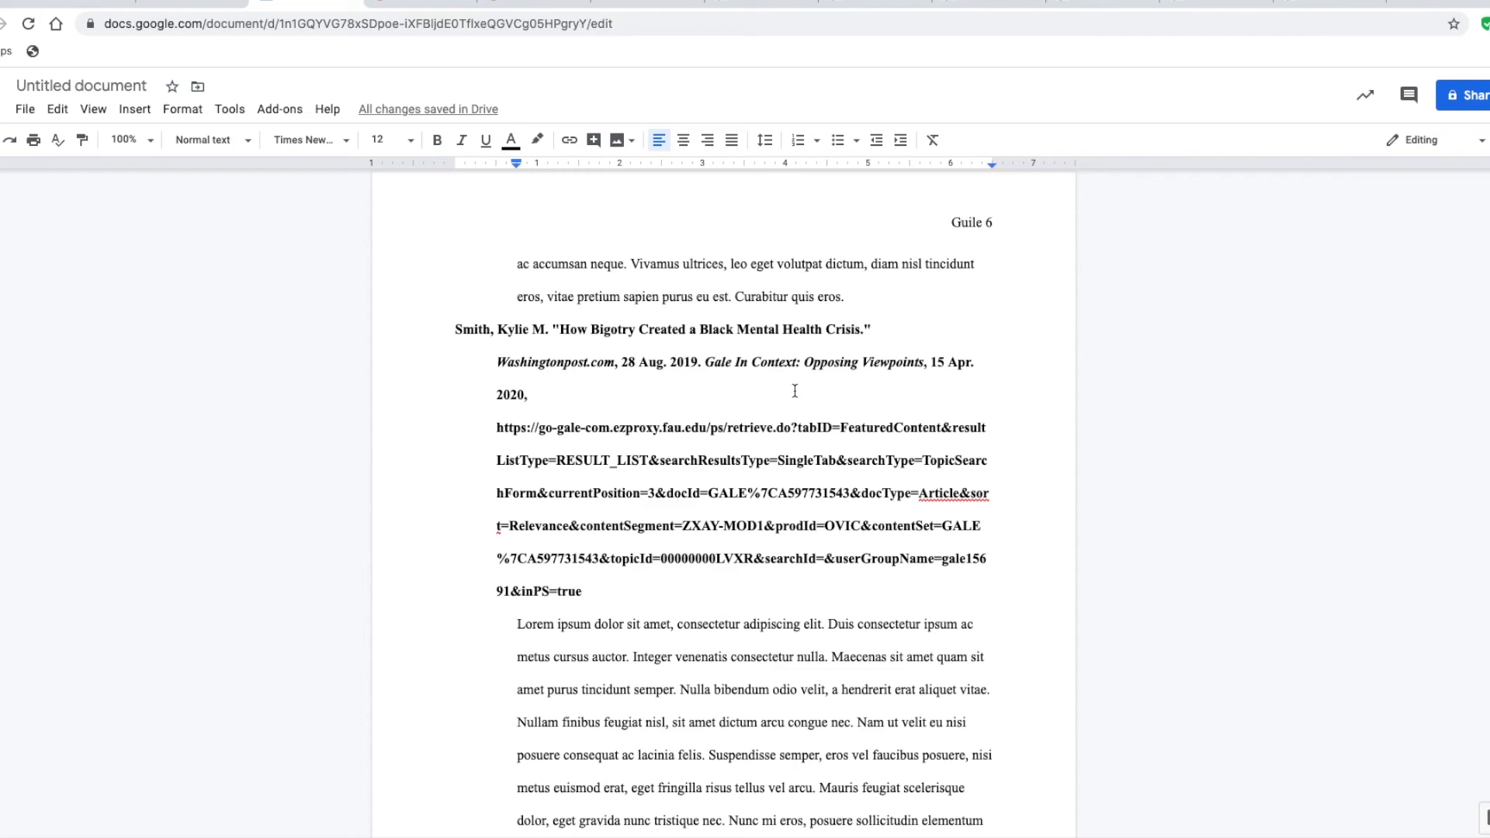
scroll(747, 401, "up", 15)
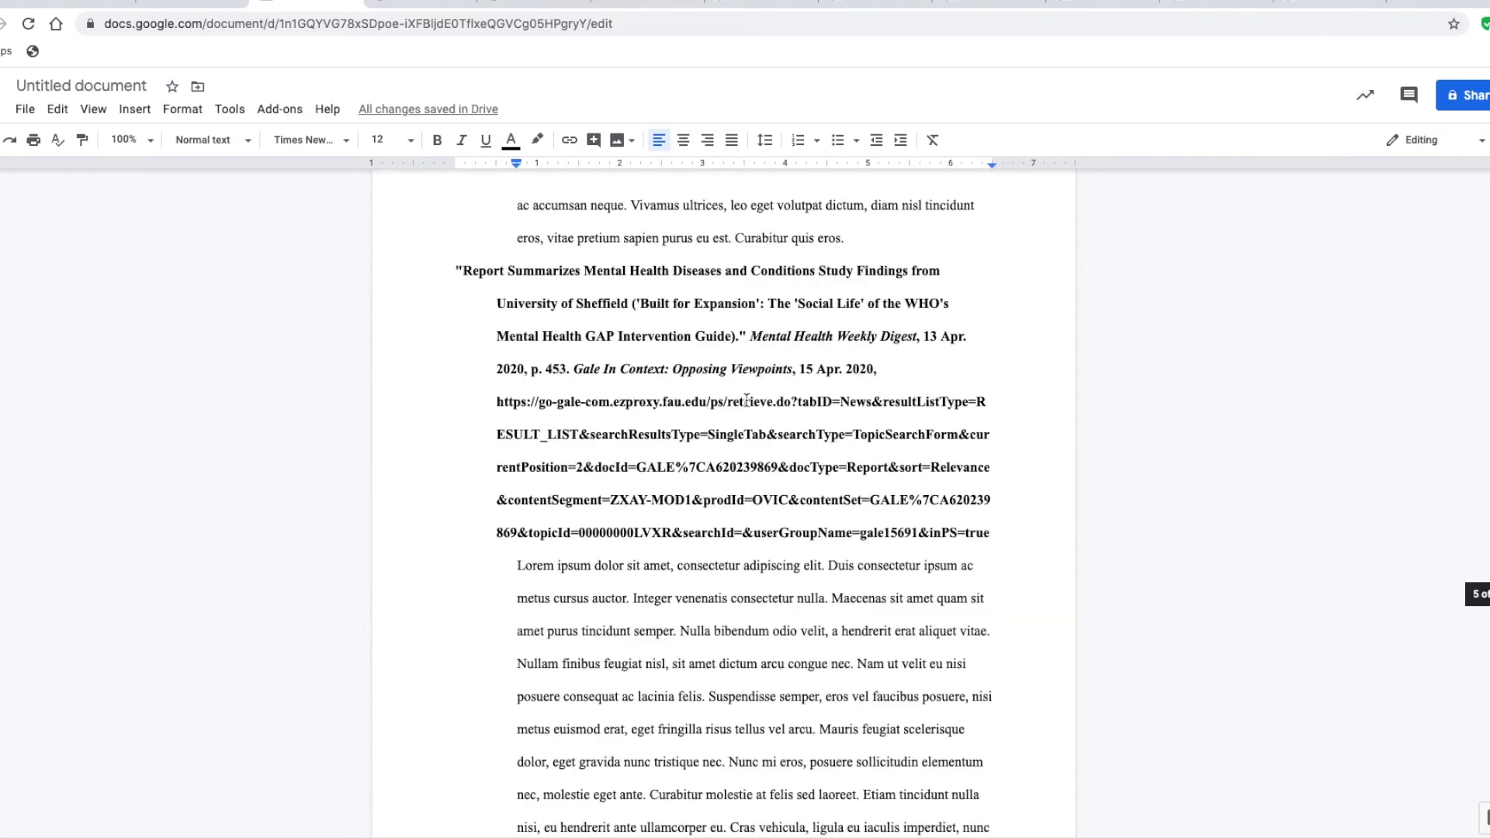
scroll(747, 401, "up", 12)
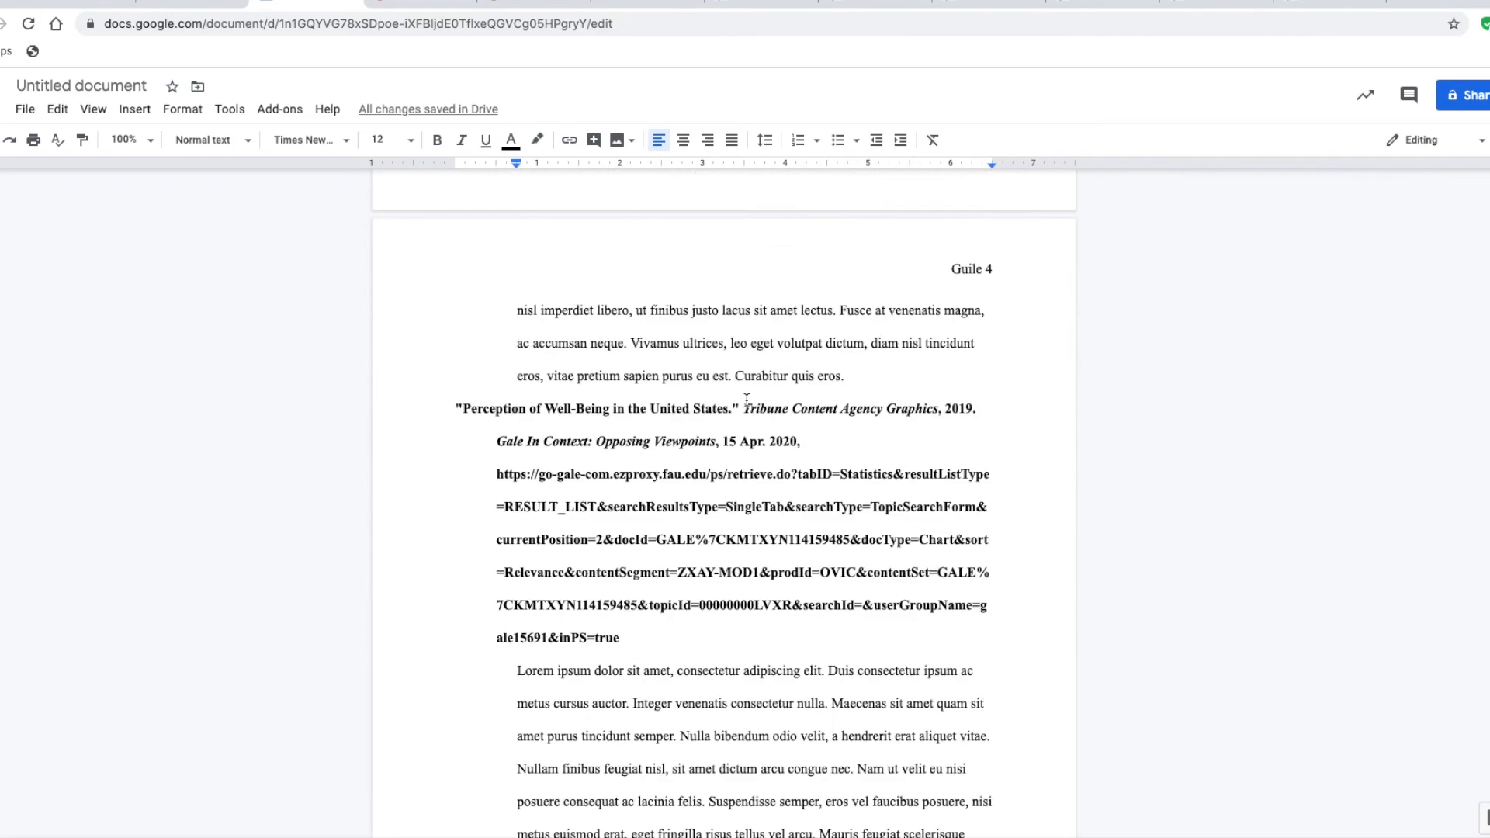
scroll(746, 400, "up", 20)
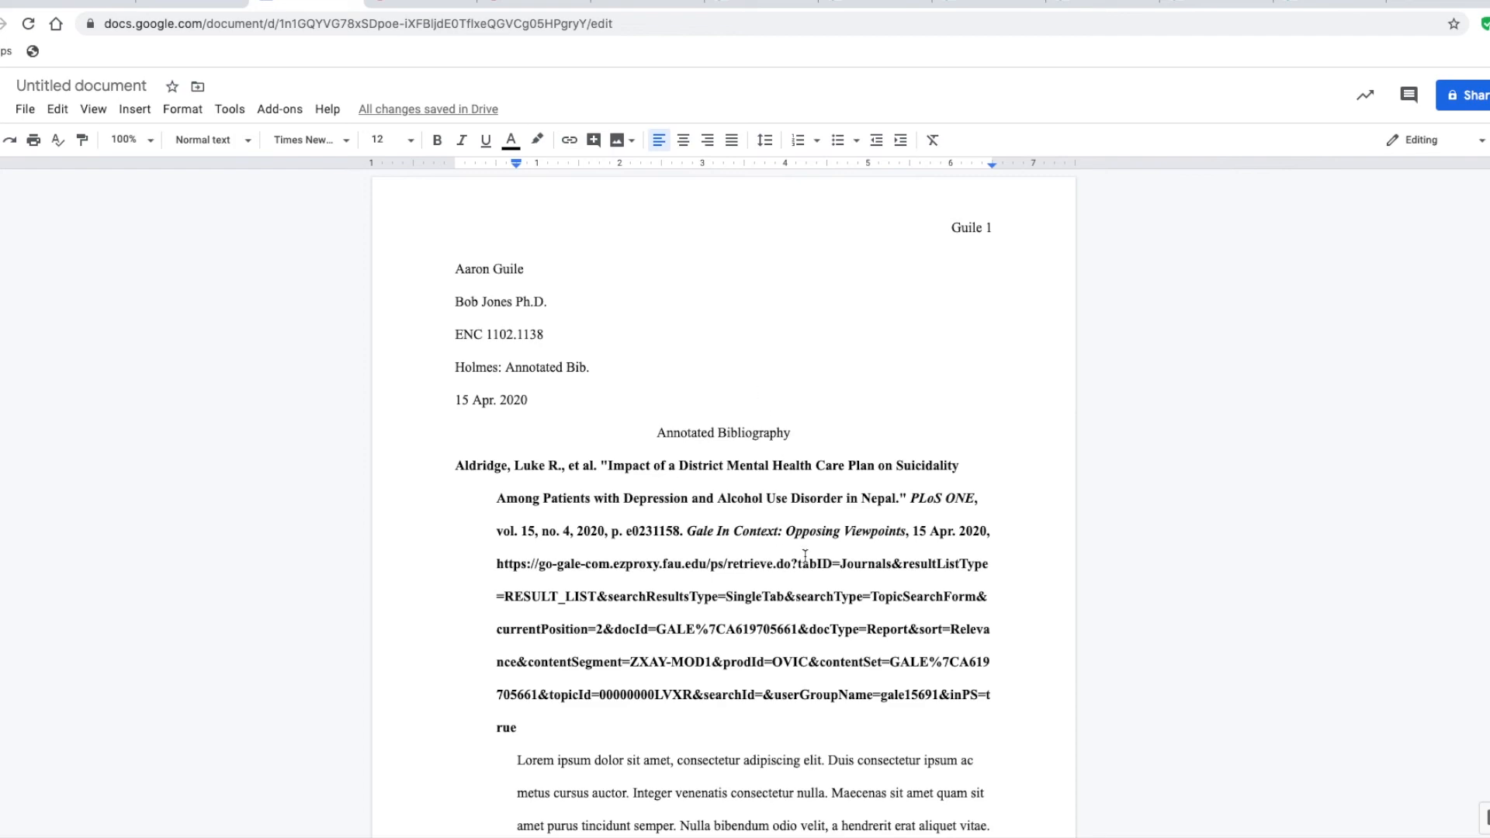
scroll(805, 557, "down", 3)
scroll(804, 557, "down", 20)
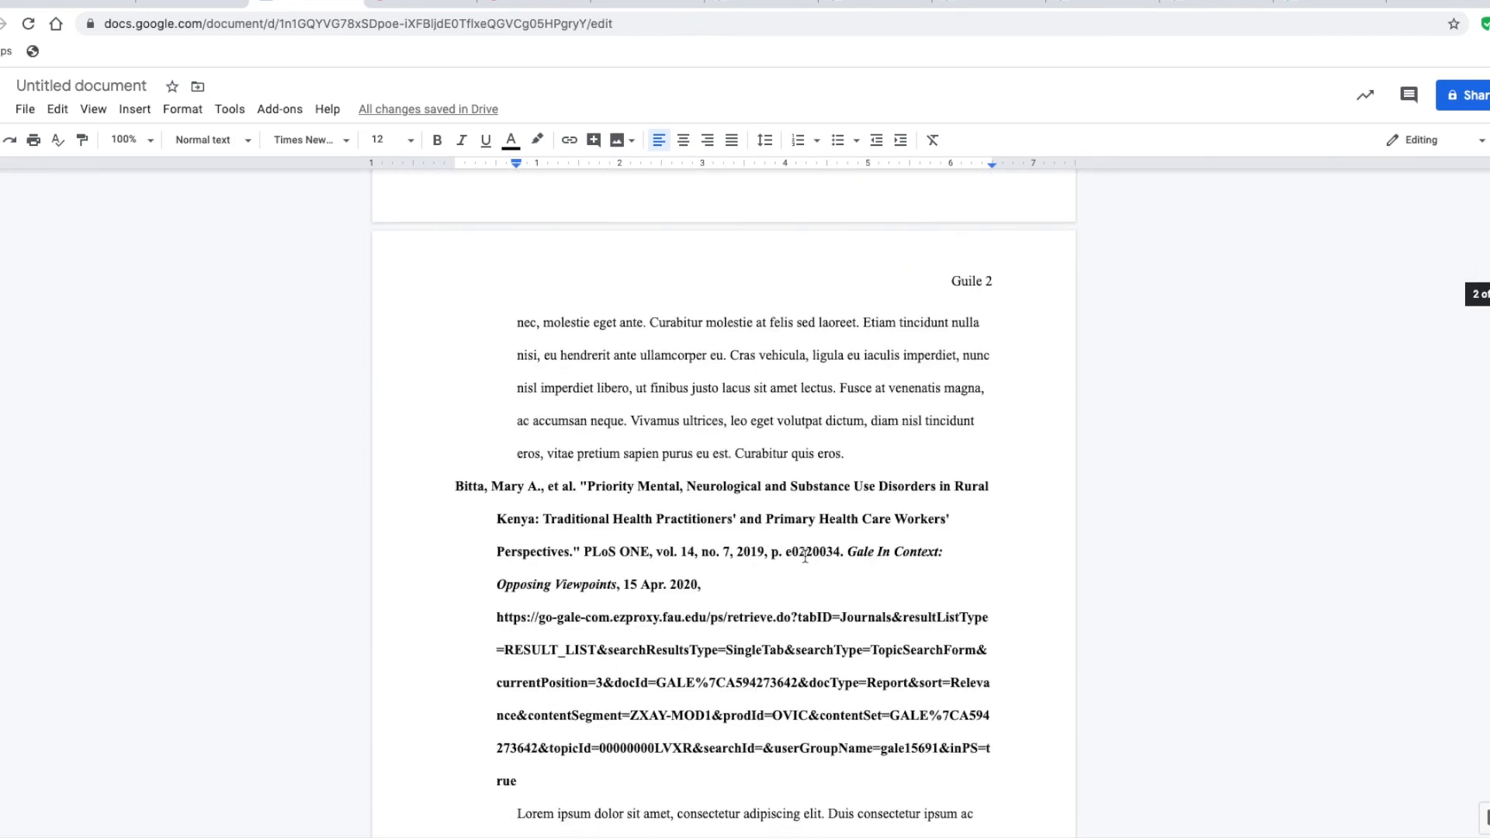
scroll(805, 556, "down", 20)
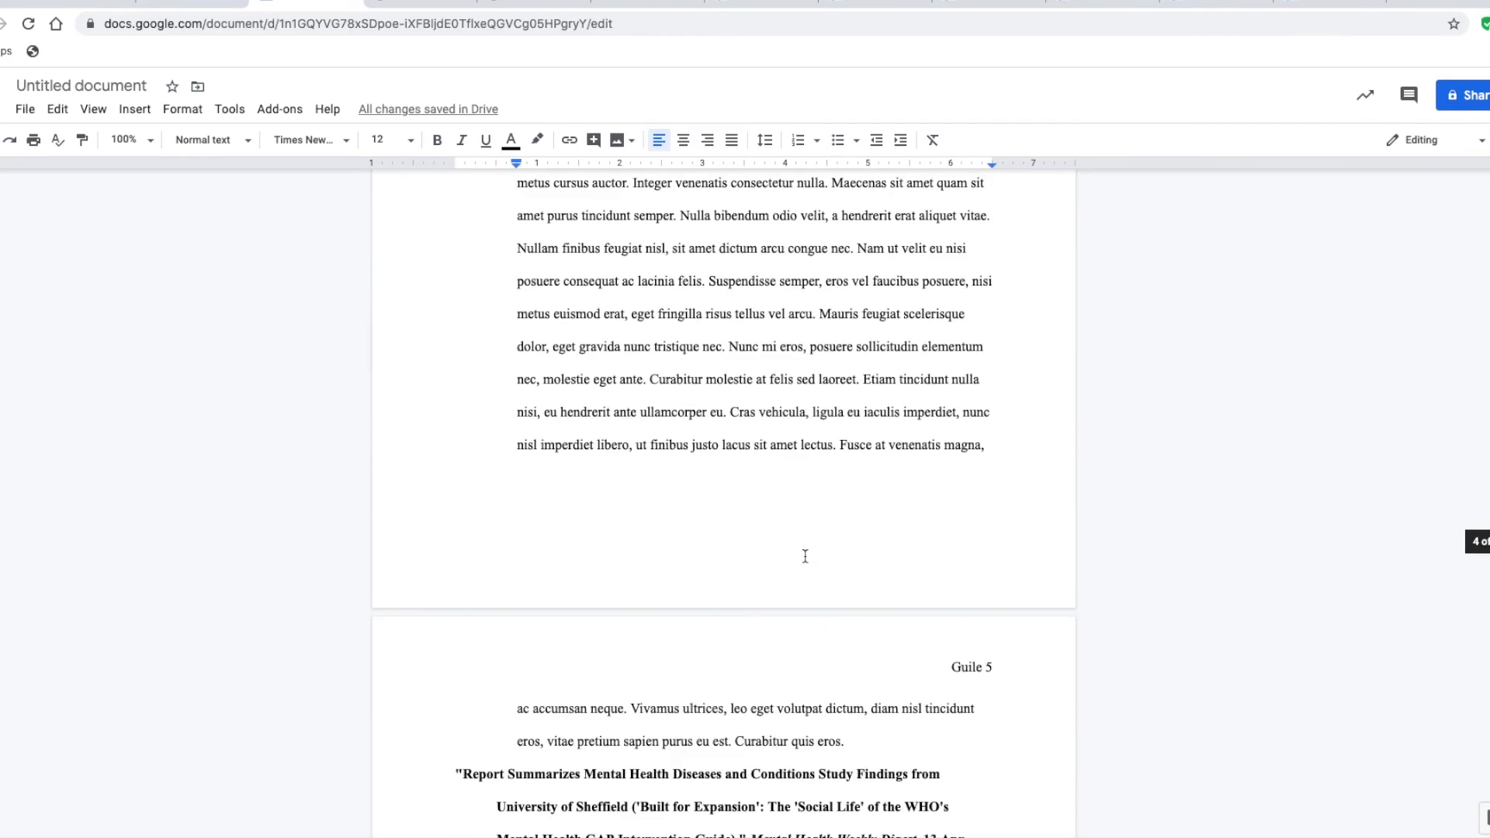
scroll(805, 557, "down", 9)
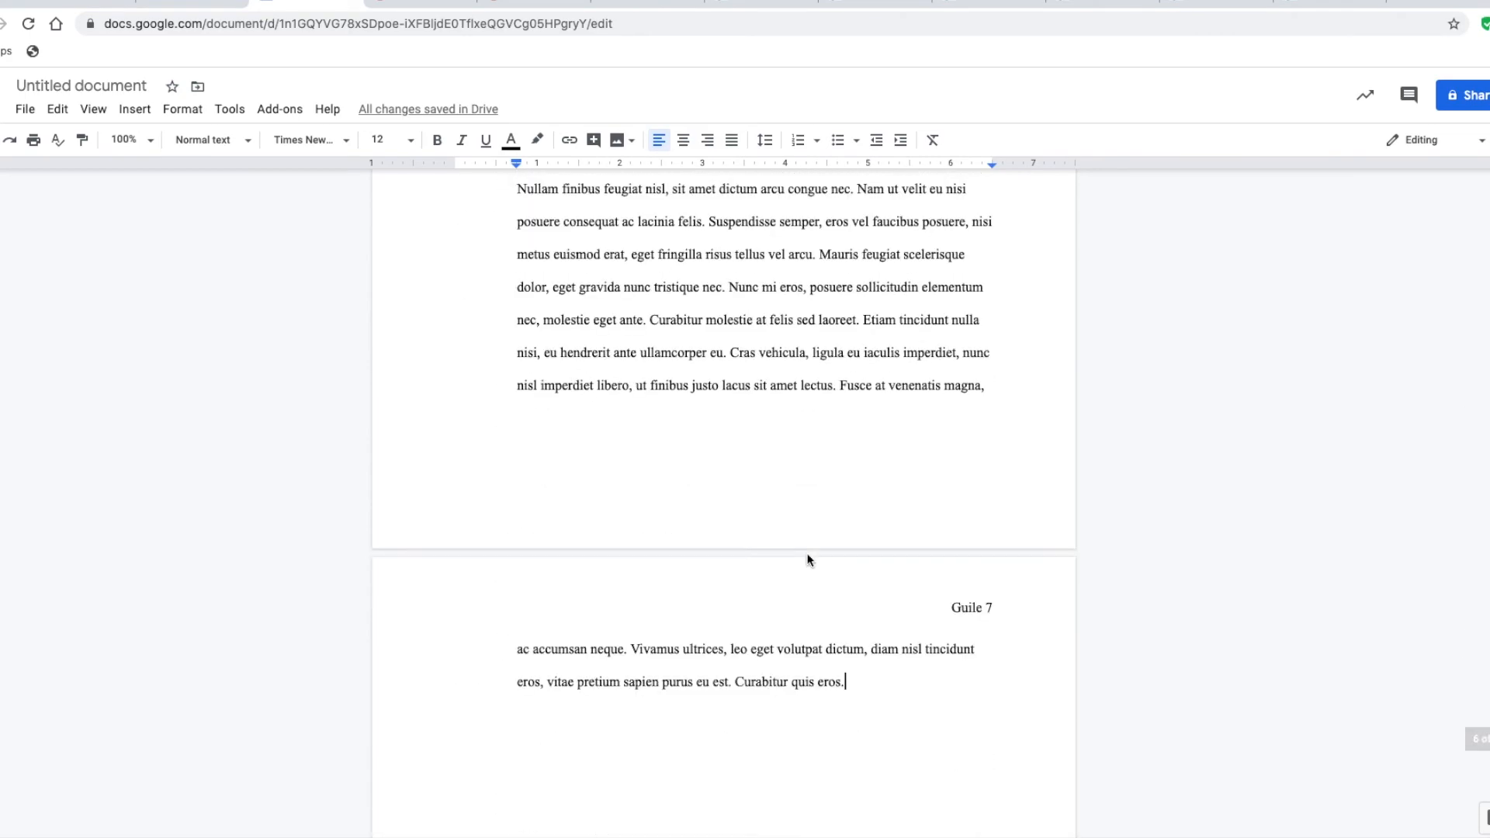
scroll(808, 553, "up", 20)
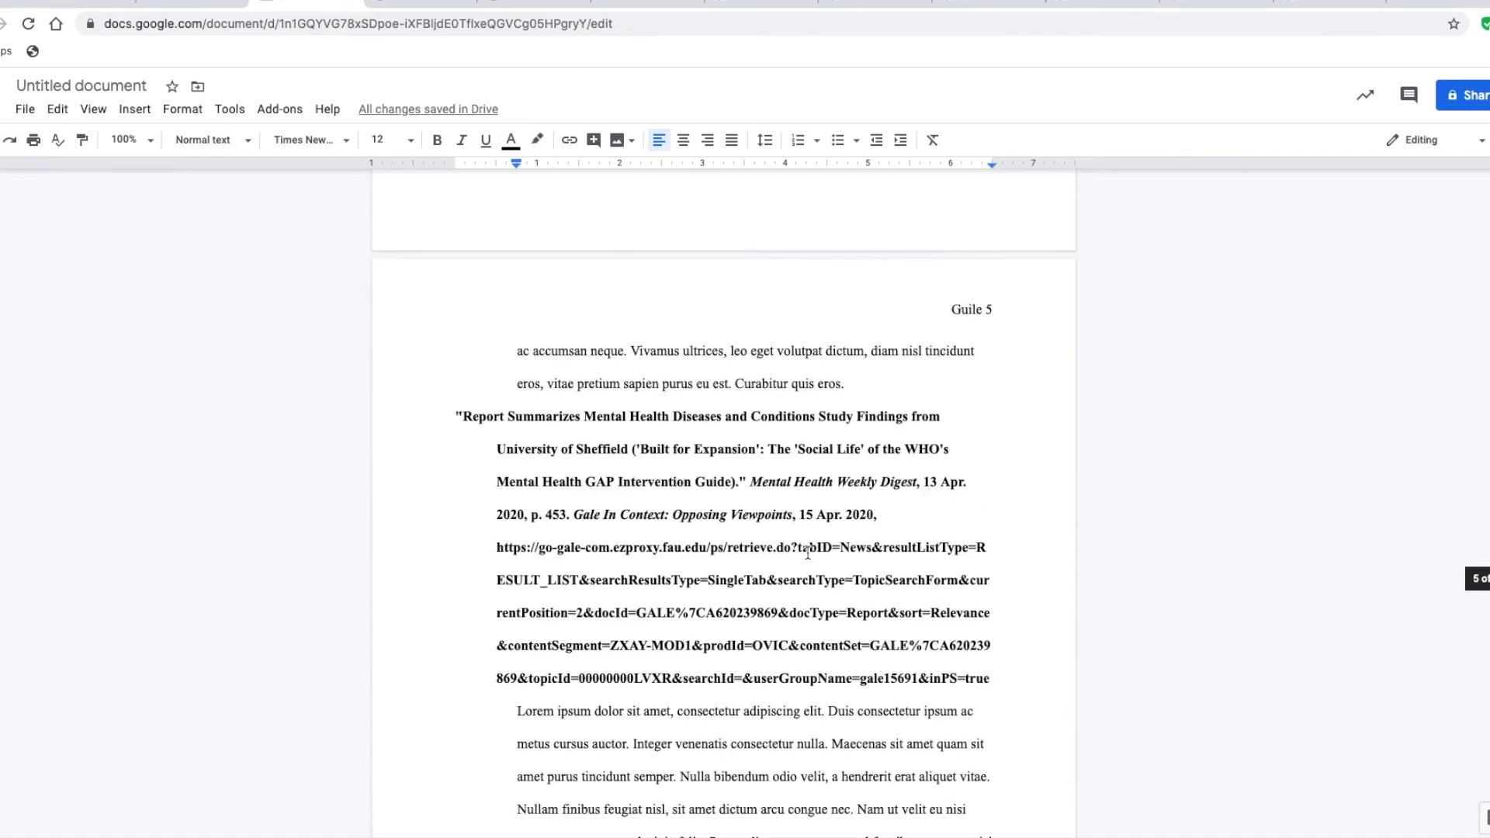
scroll(808, 552, "up", 20)
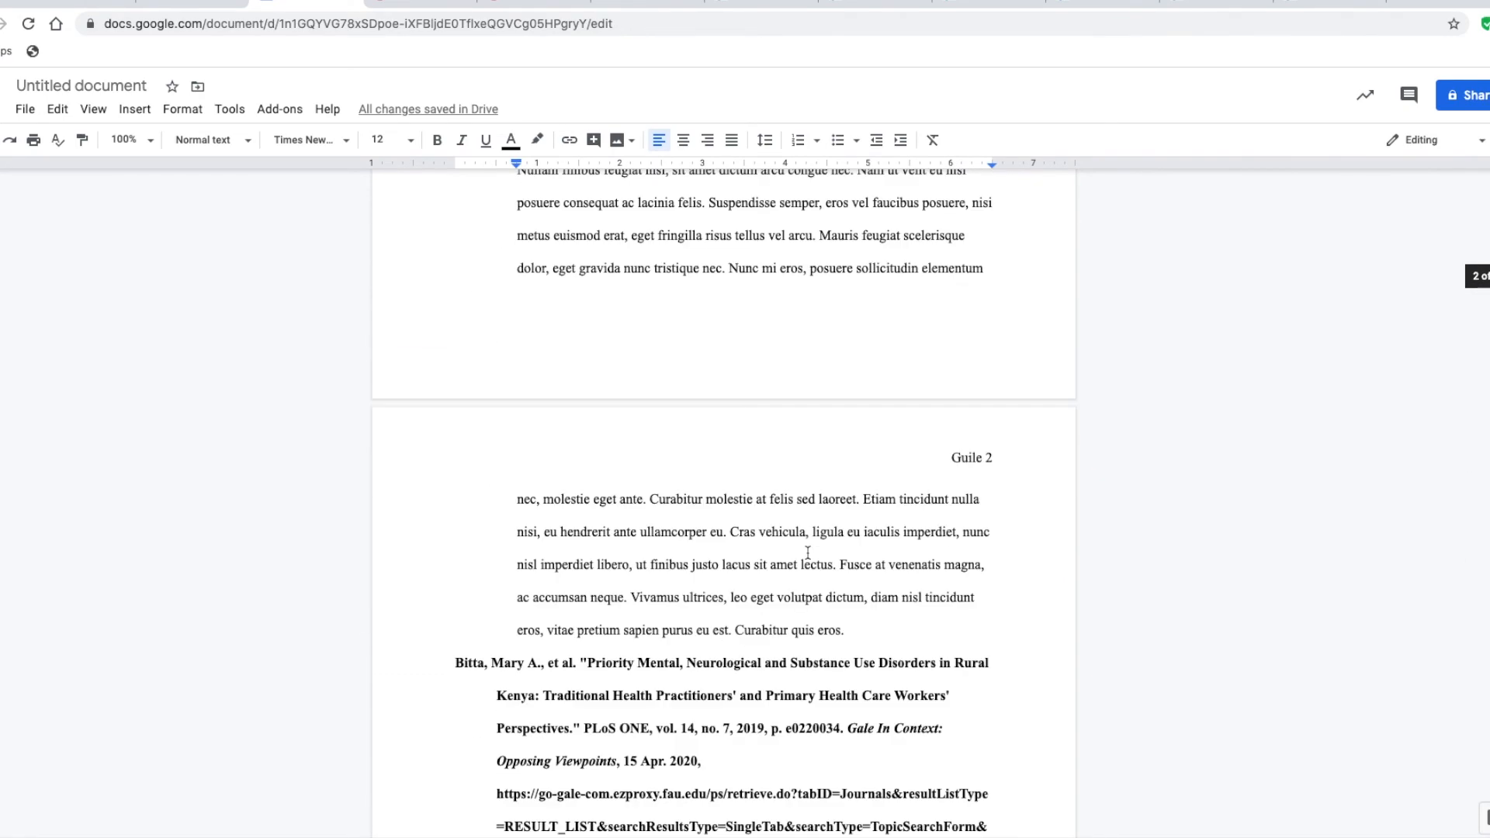